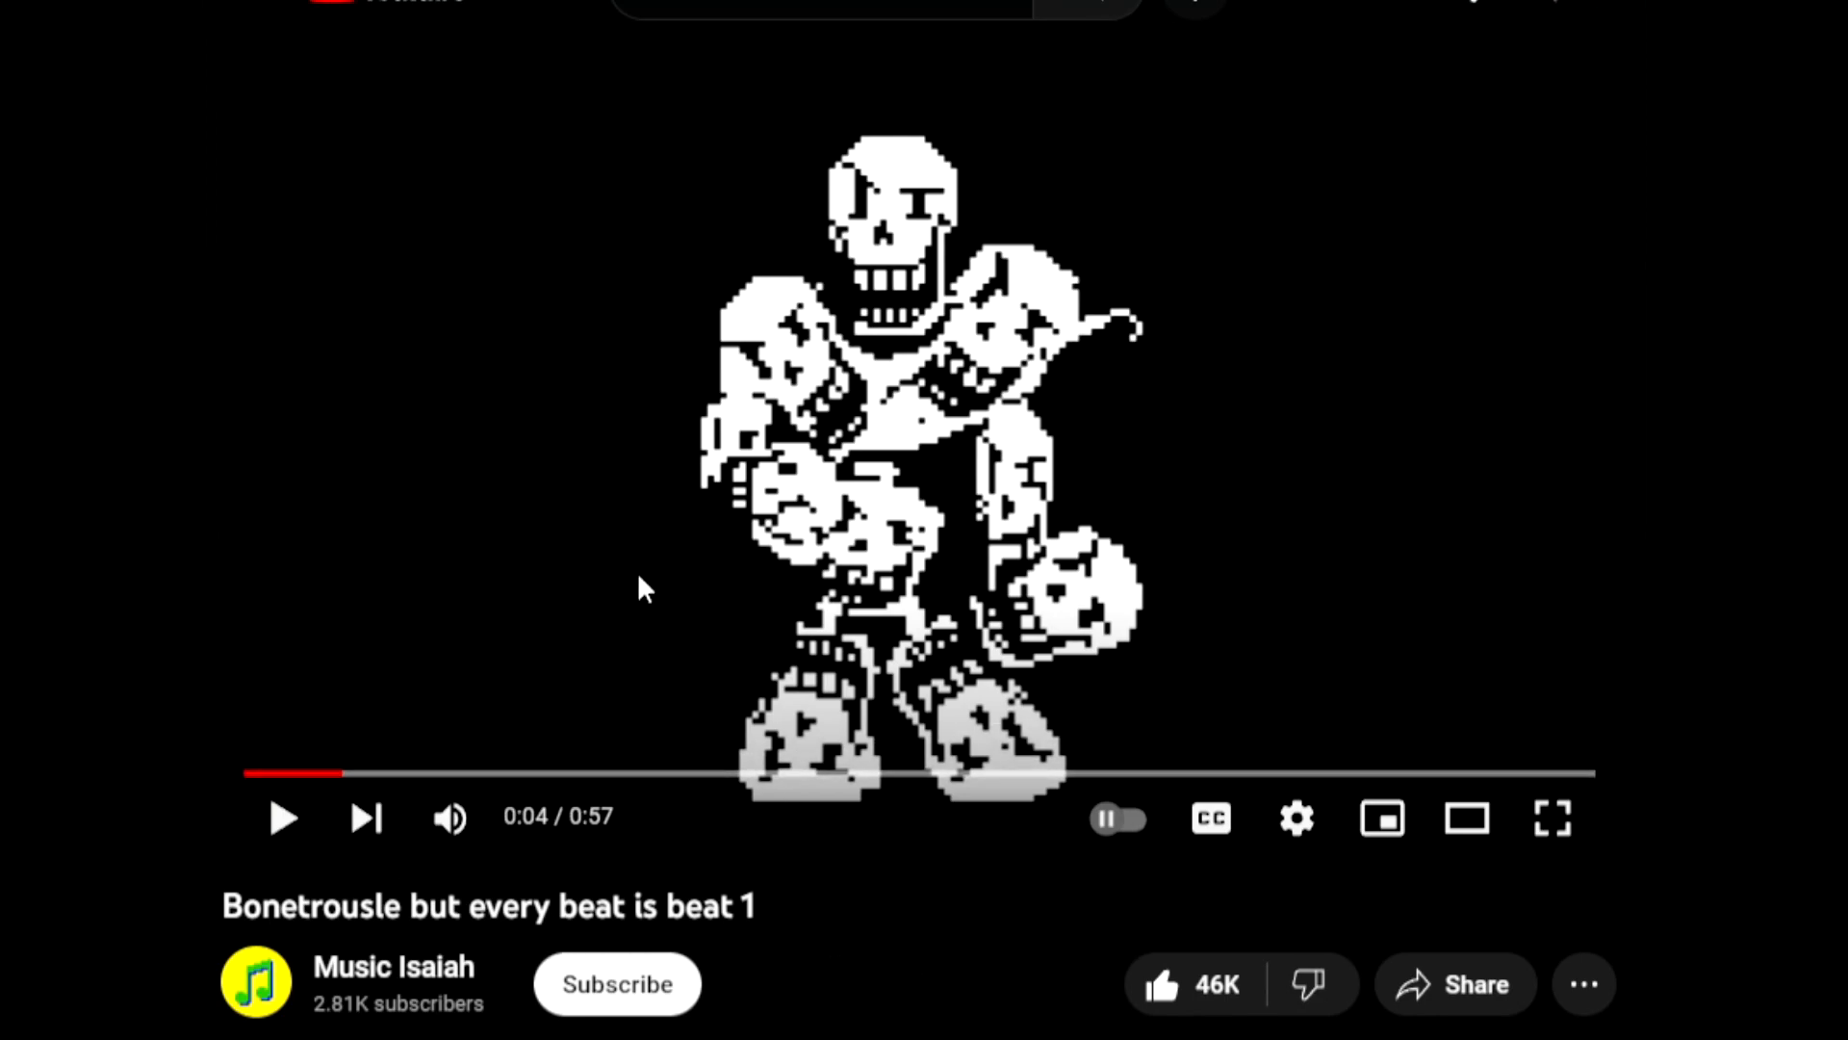
Play the Bonetrousle video and open the Tap BPM online calculator from the search results
left_click(622, 598)
left_click(776, 585)
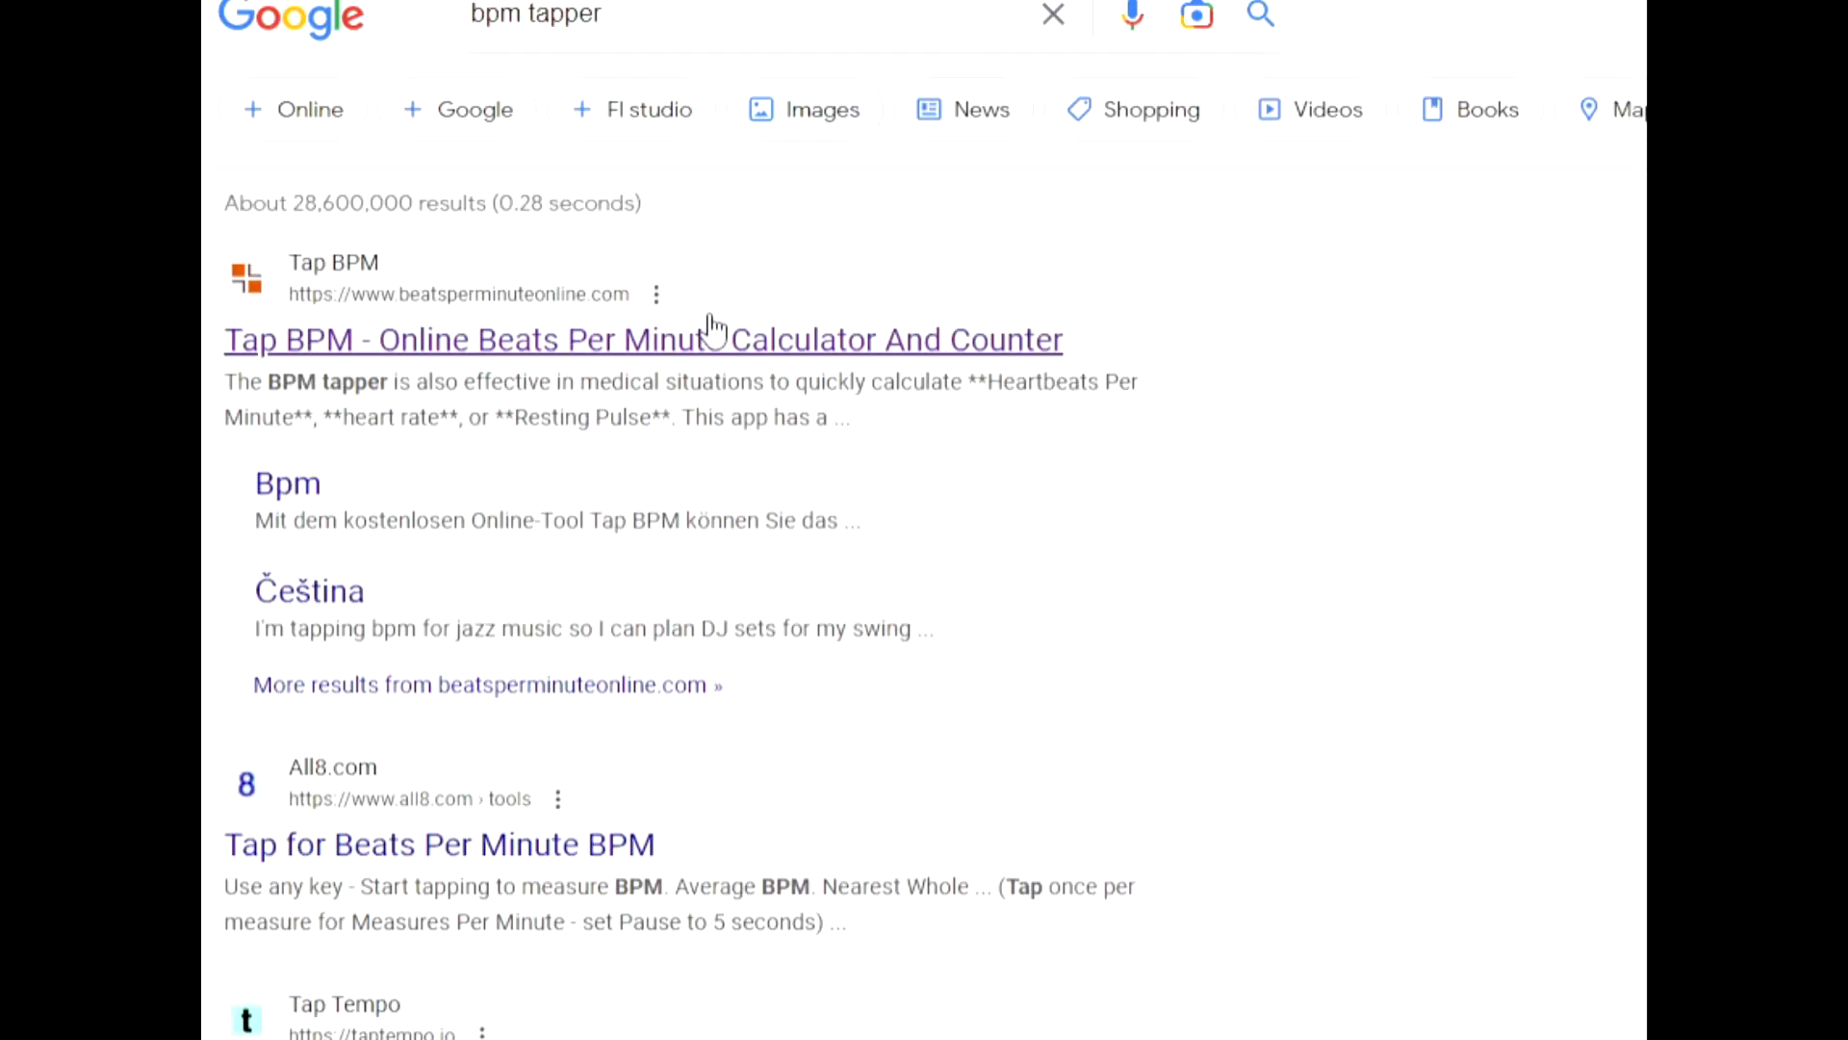
left_click(710, 321)
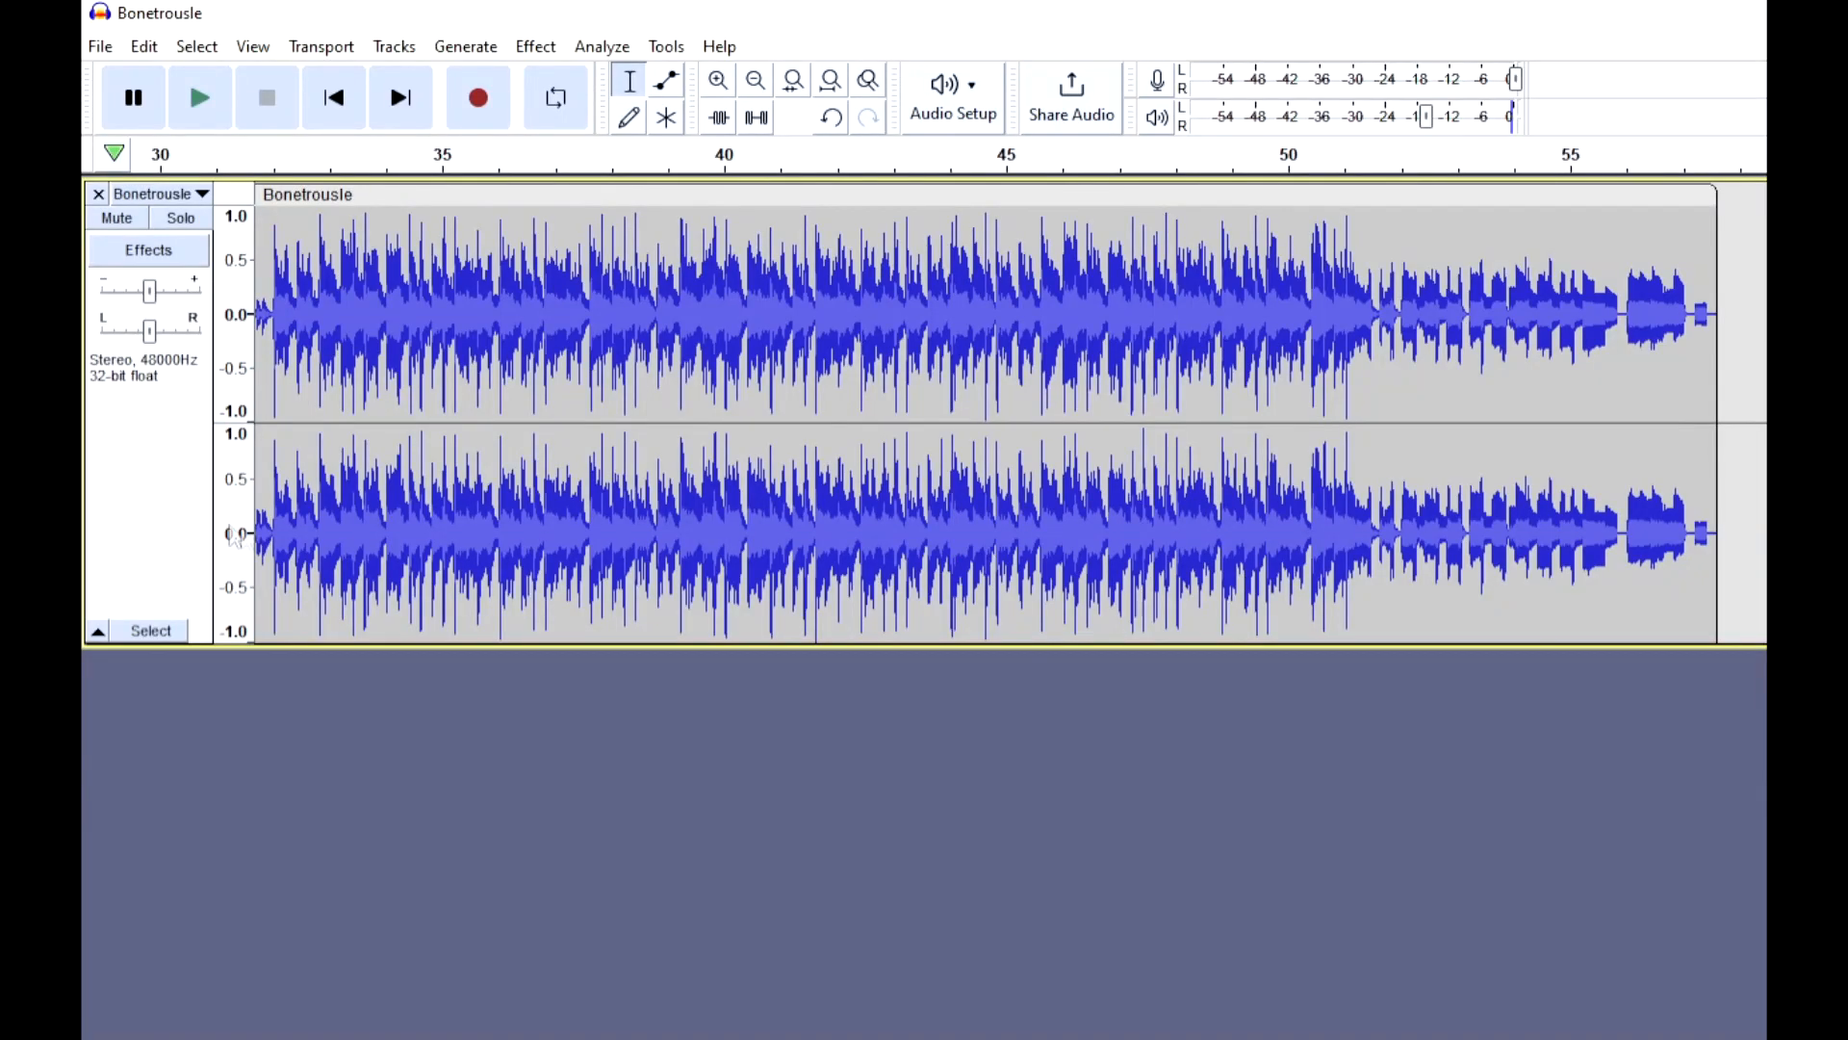
Delete the silent lead-in of about 0.026 s before the first beat of the Bonetrousle track
key("ctrl+a")
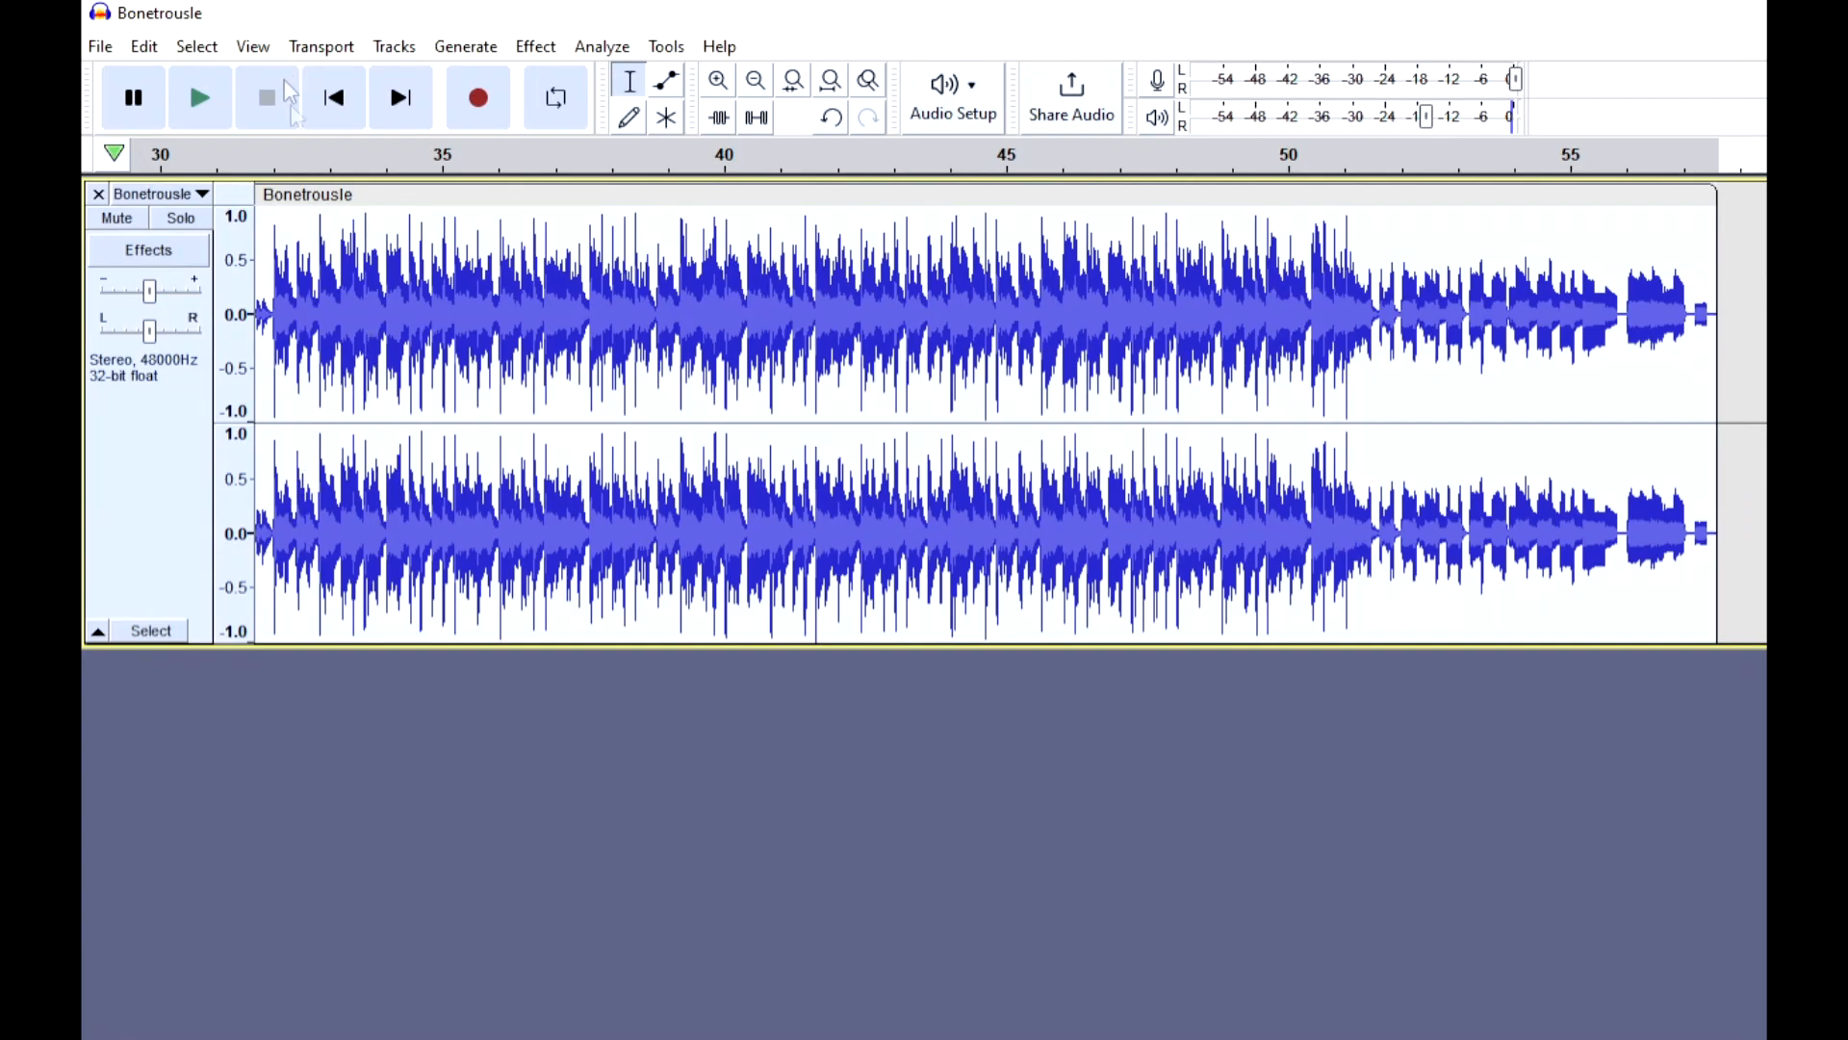
left_click(397, 733)
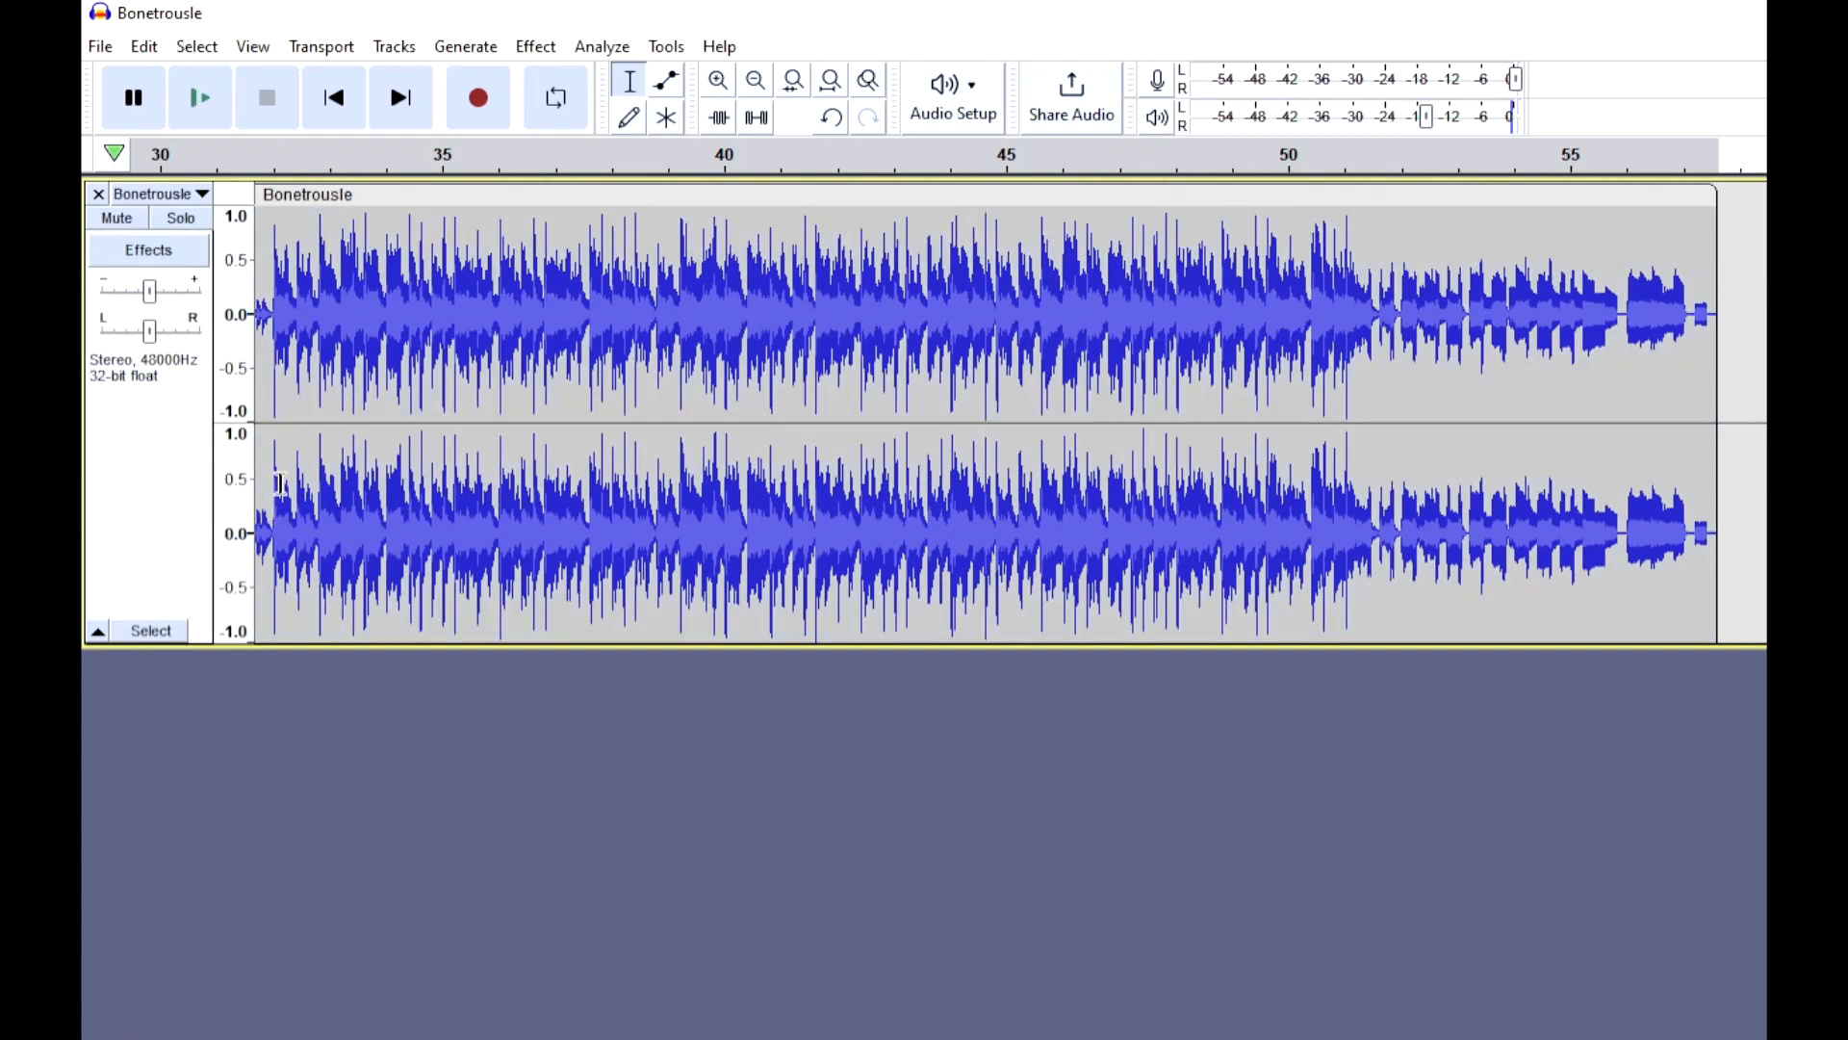
scroll(261, 574, "up", 4, "ctrl")
scroll(349, 493, "left", 5)
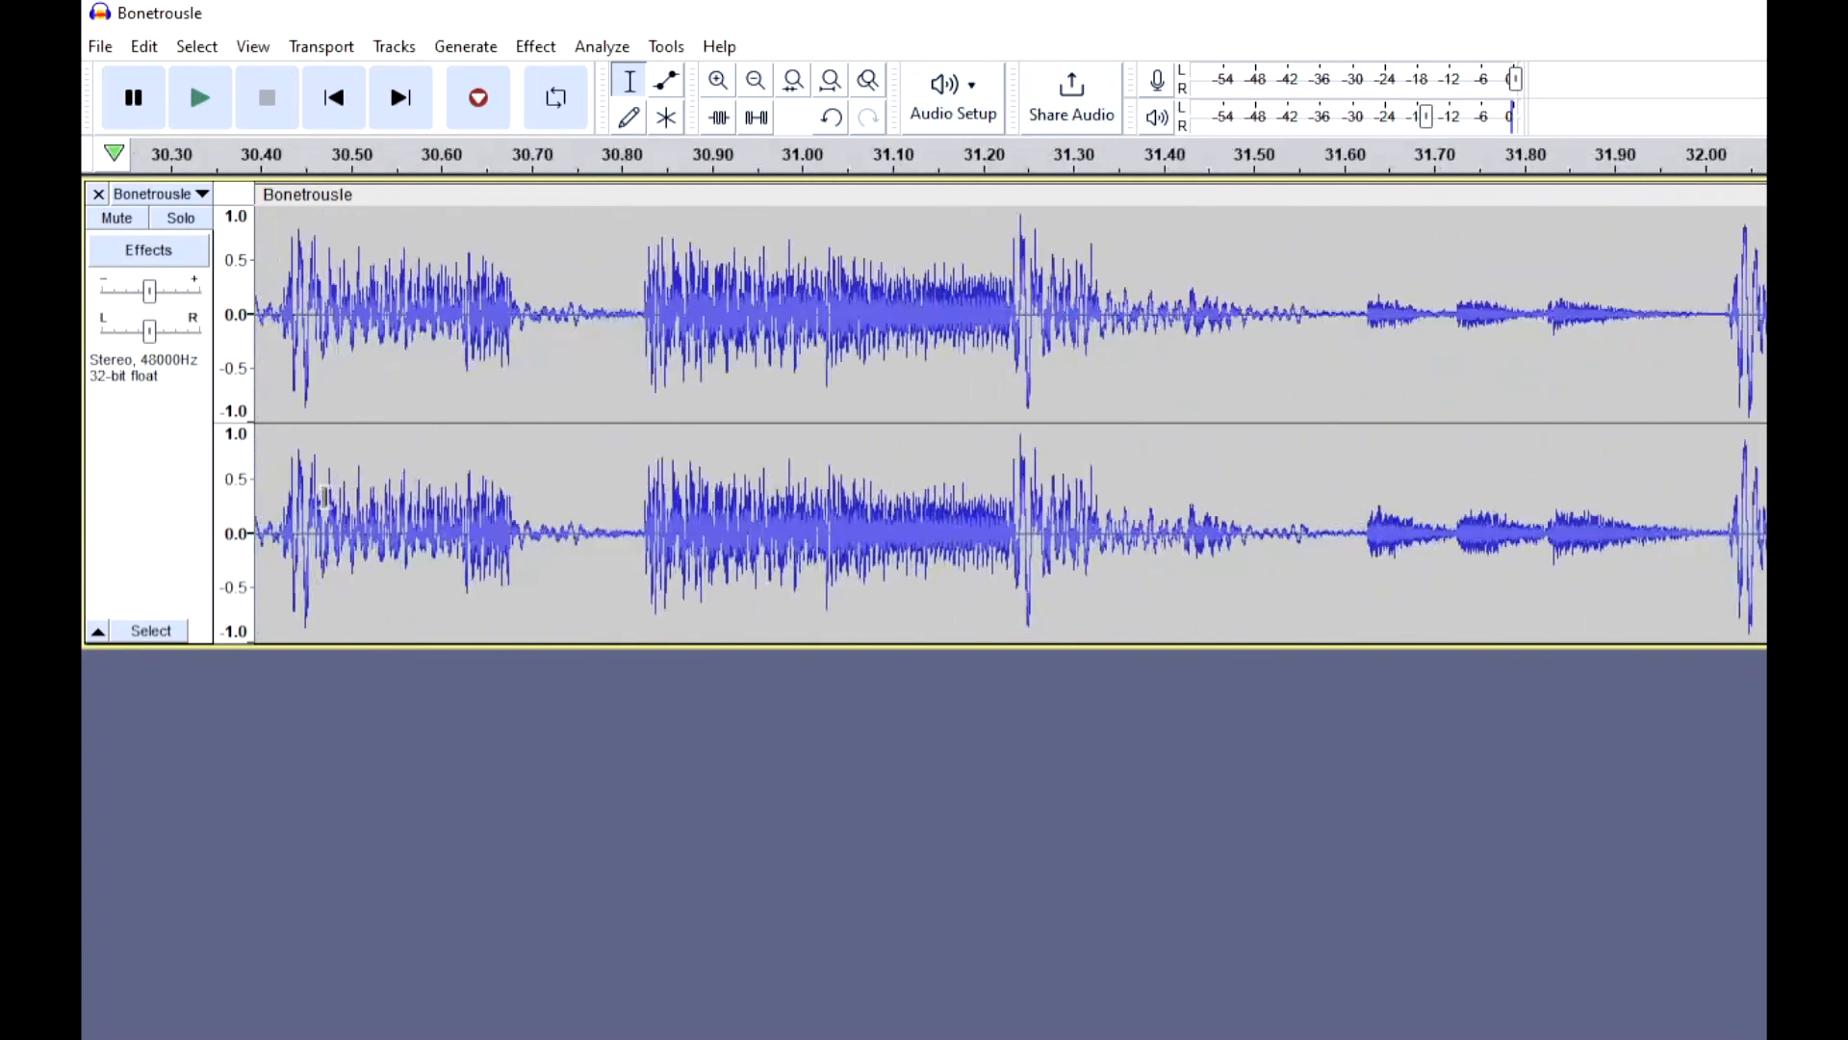
scroll(1011, 423, "left", 20)
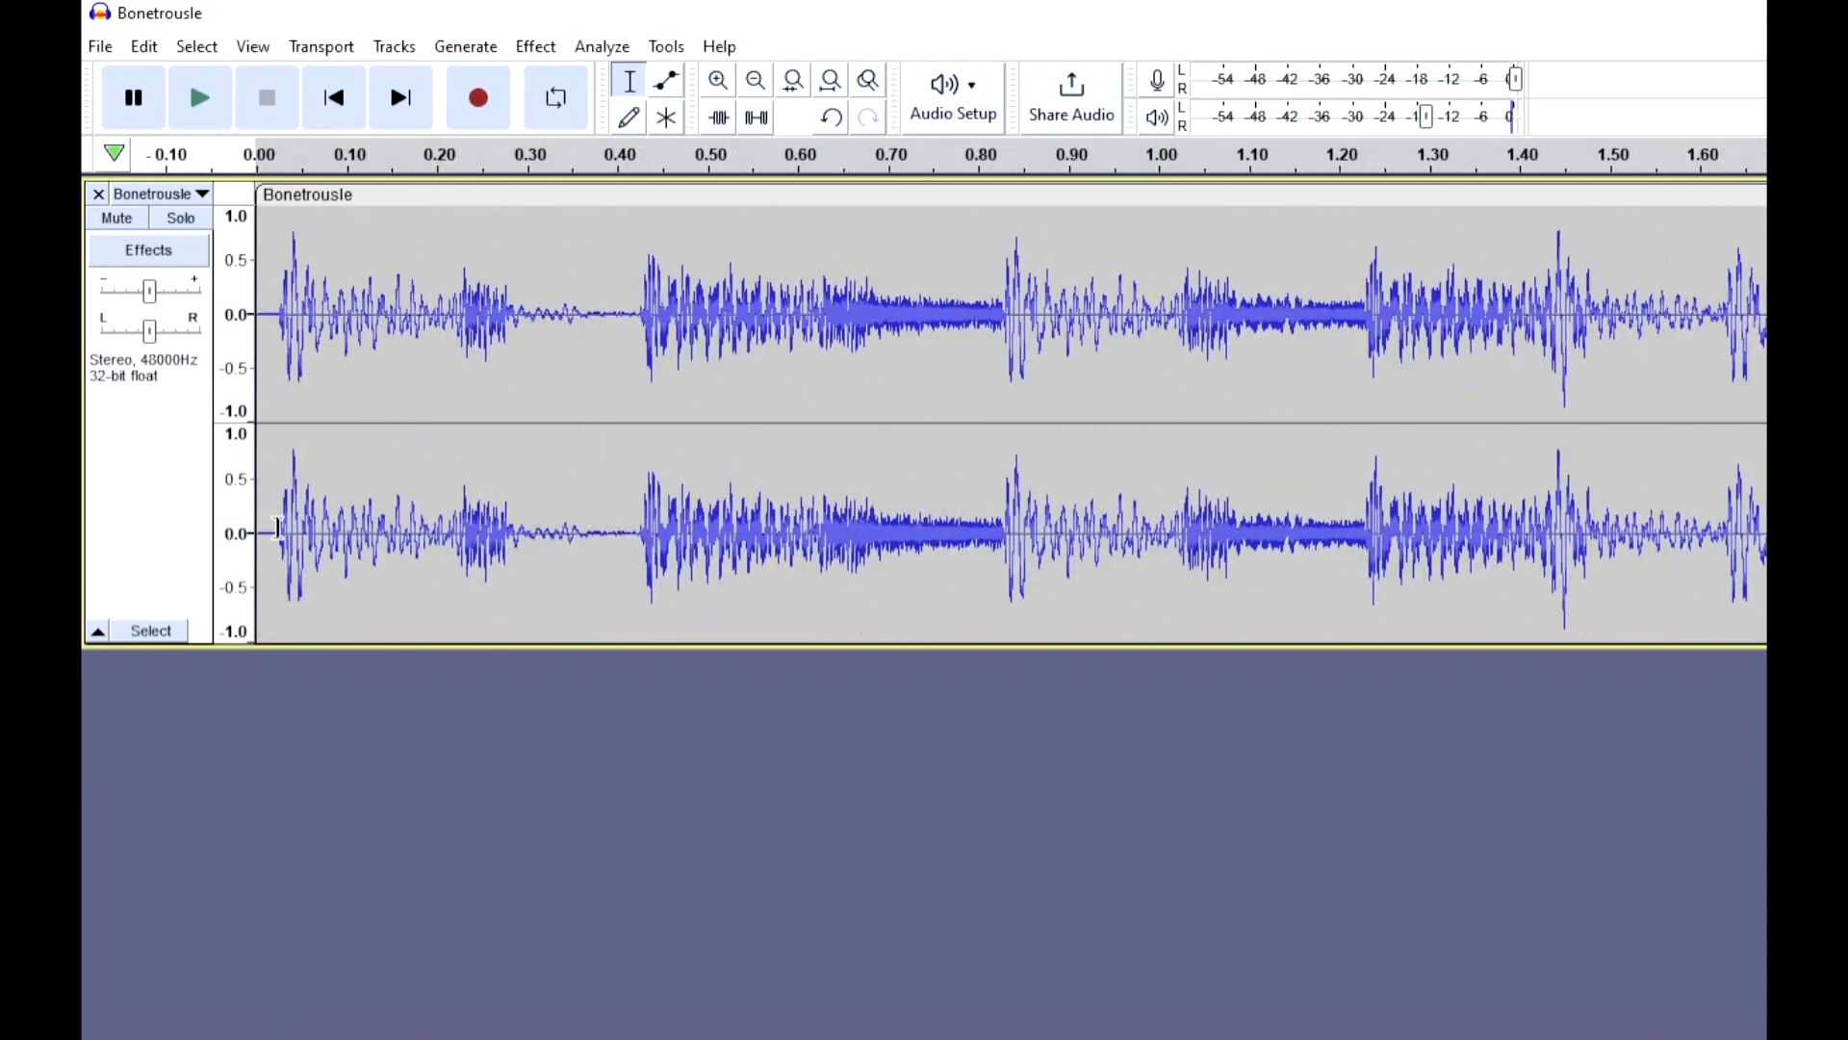
left_click(277, 527)
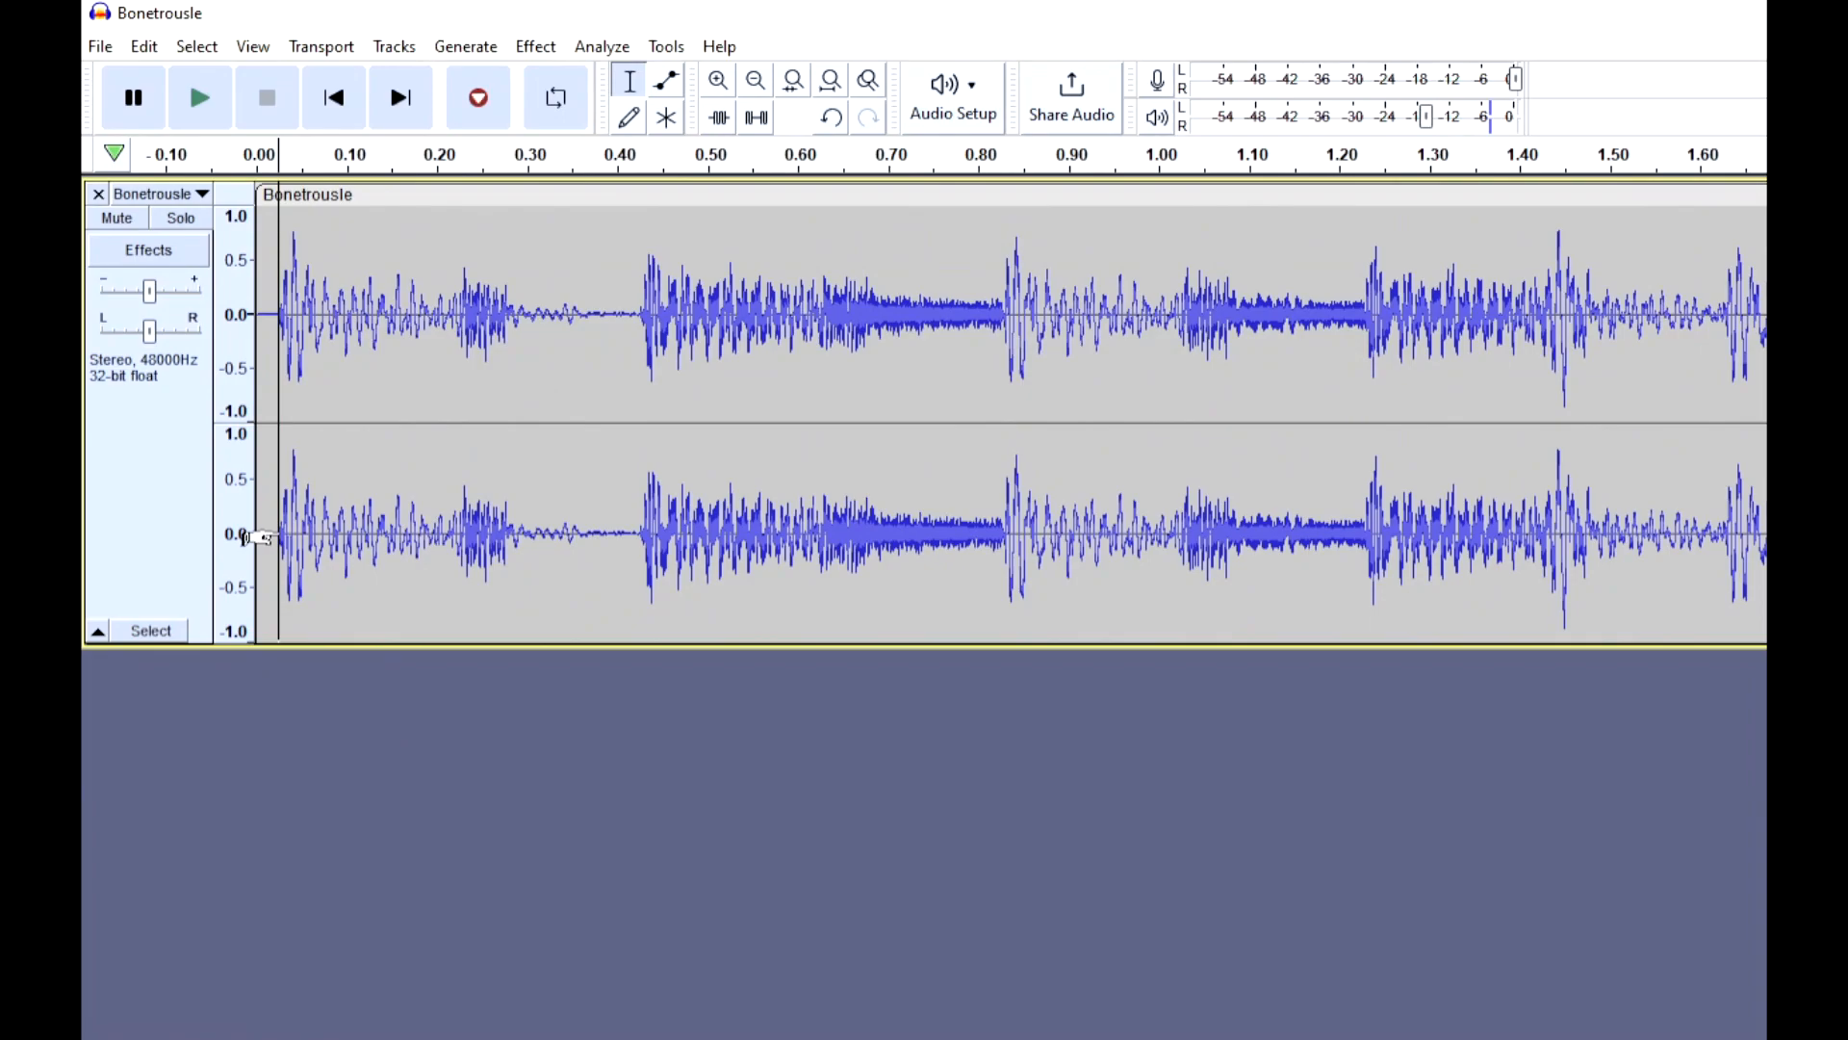
left_click(288, 531)
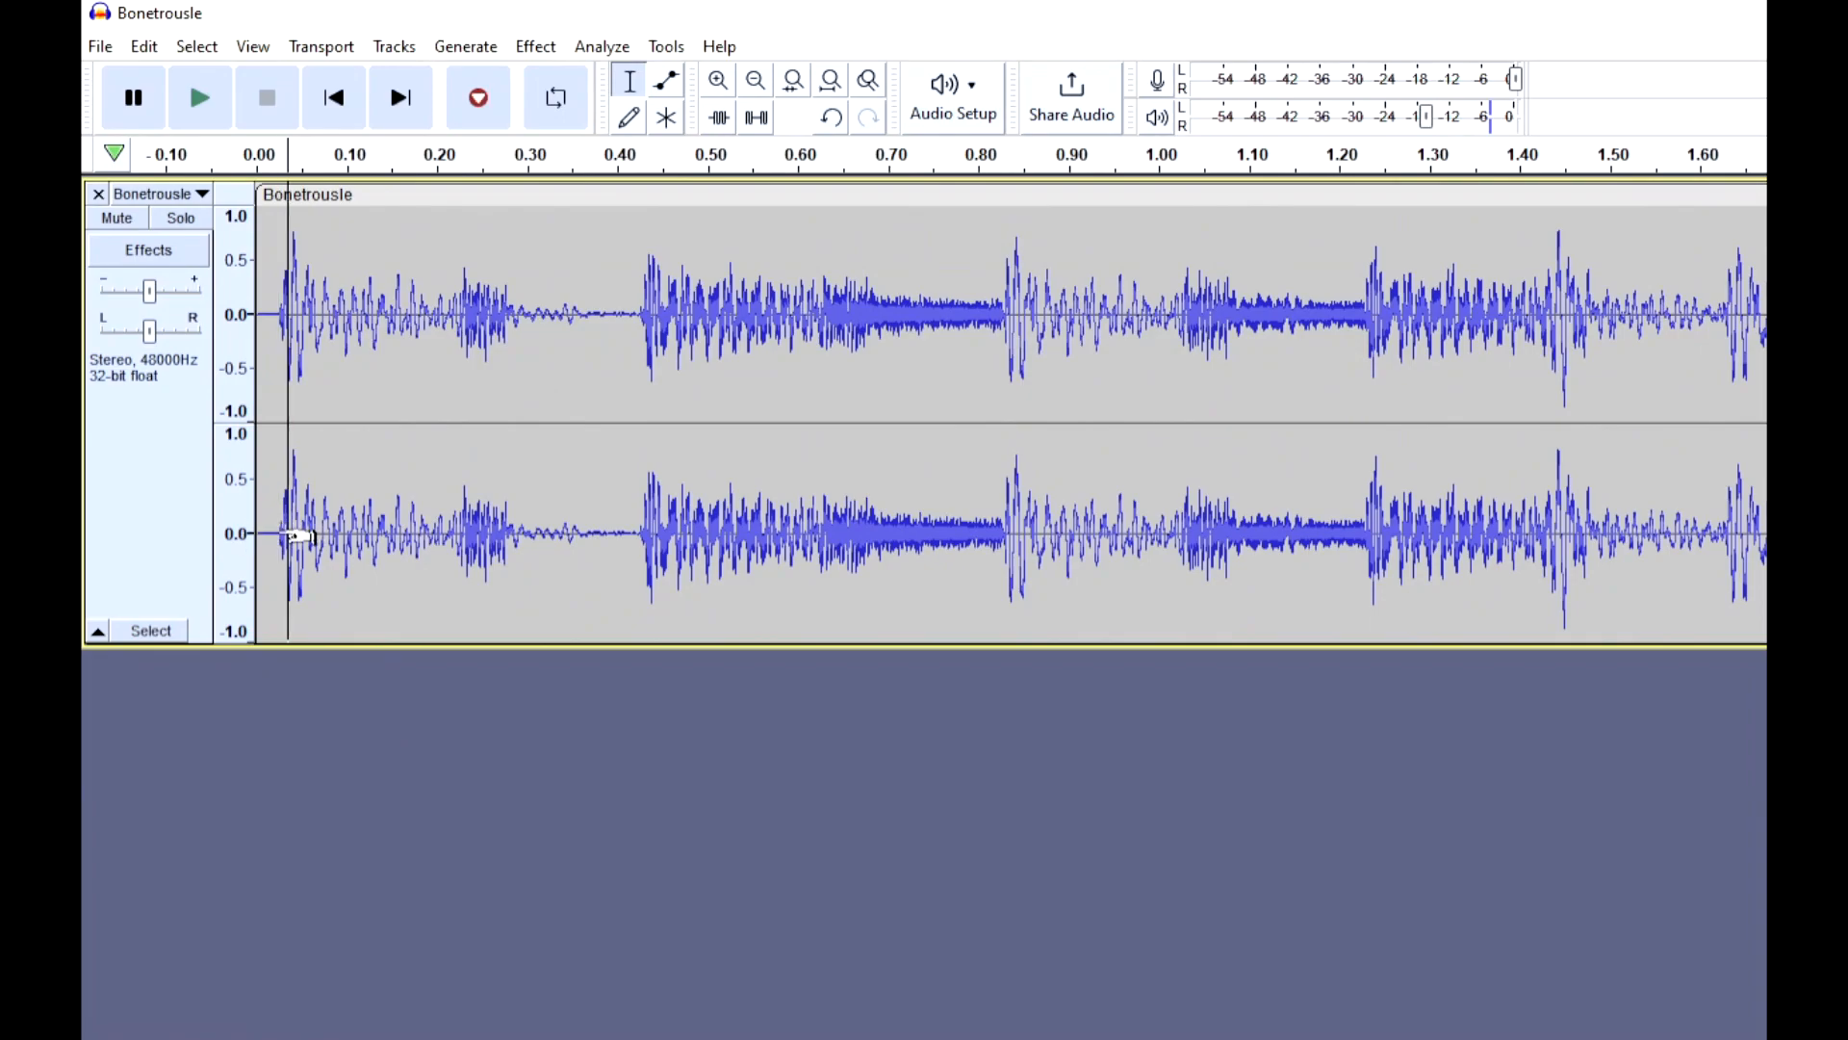
scroll(277, 545, "up", 2)
left_click_drag(298, 529, 100, 524)
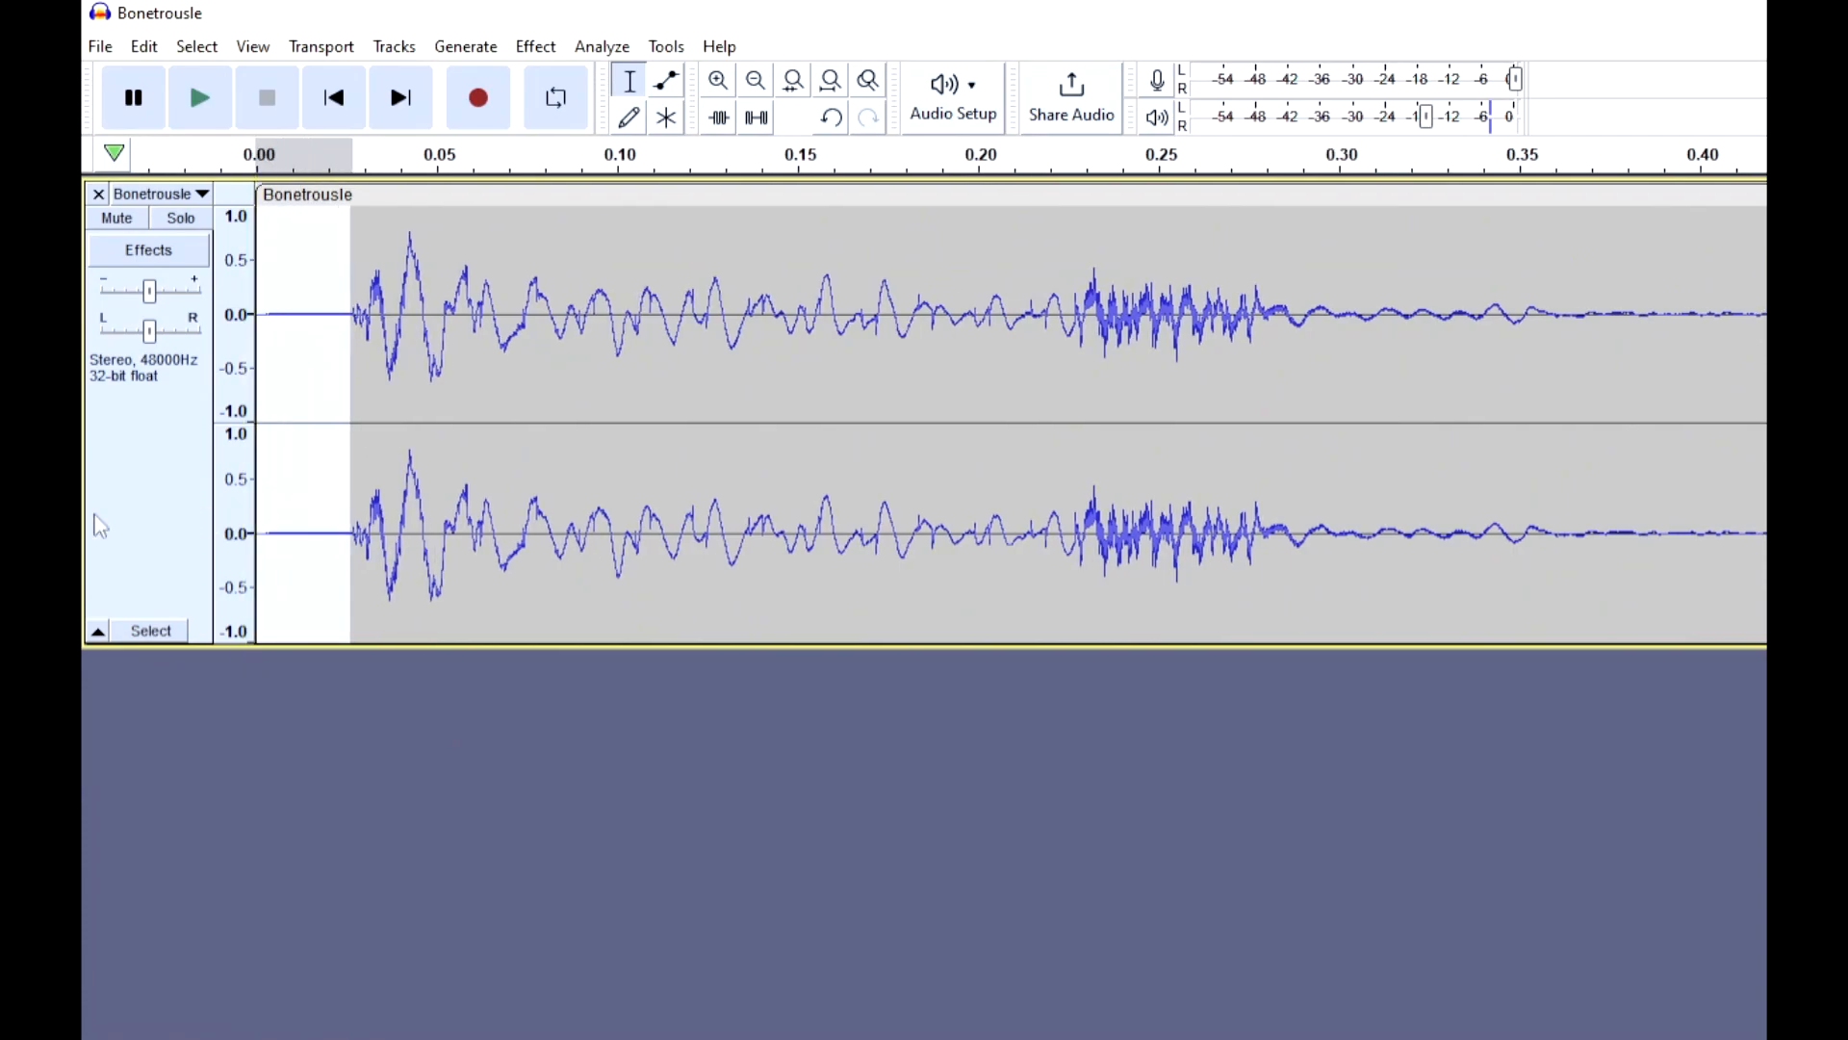
key("Delete")
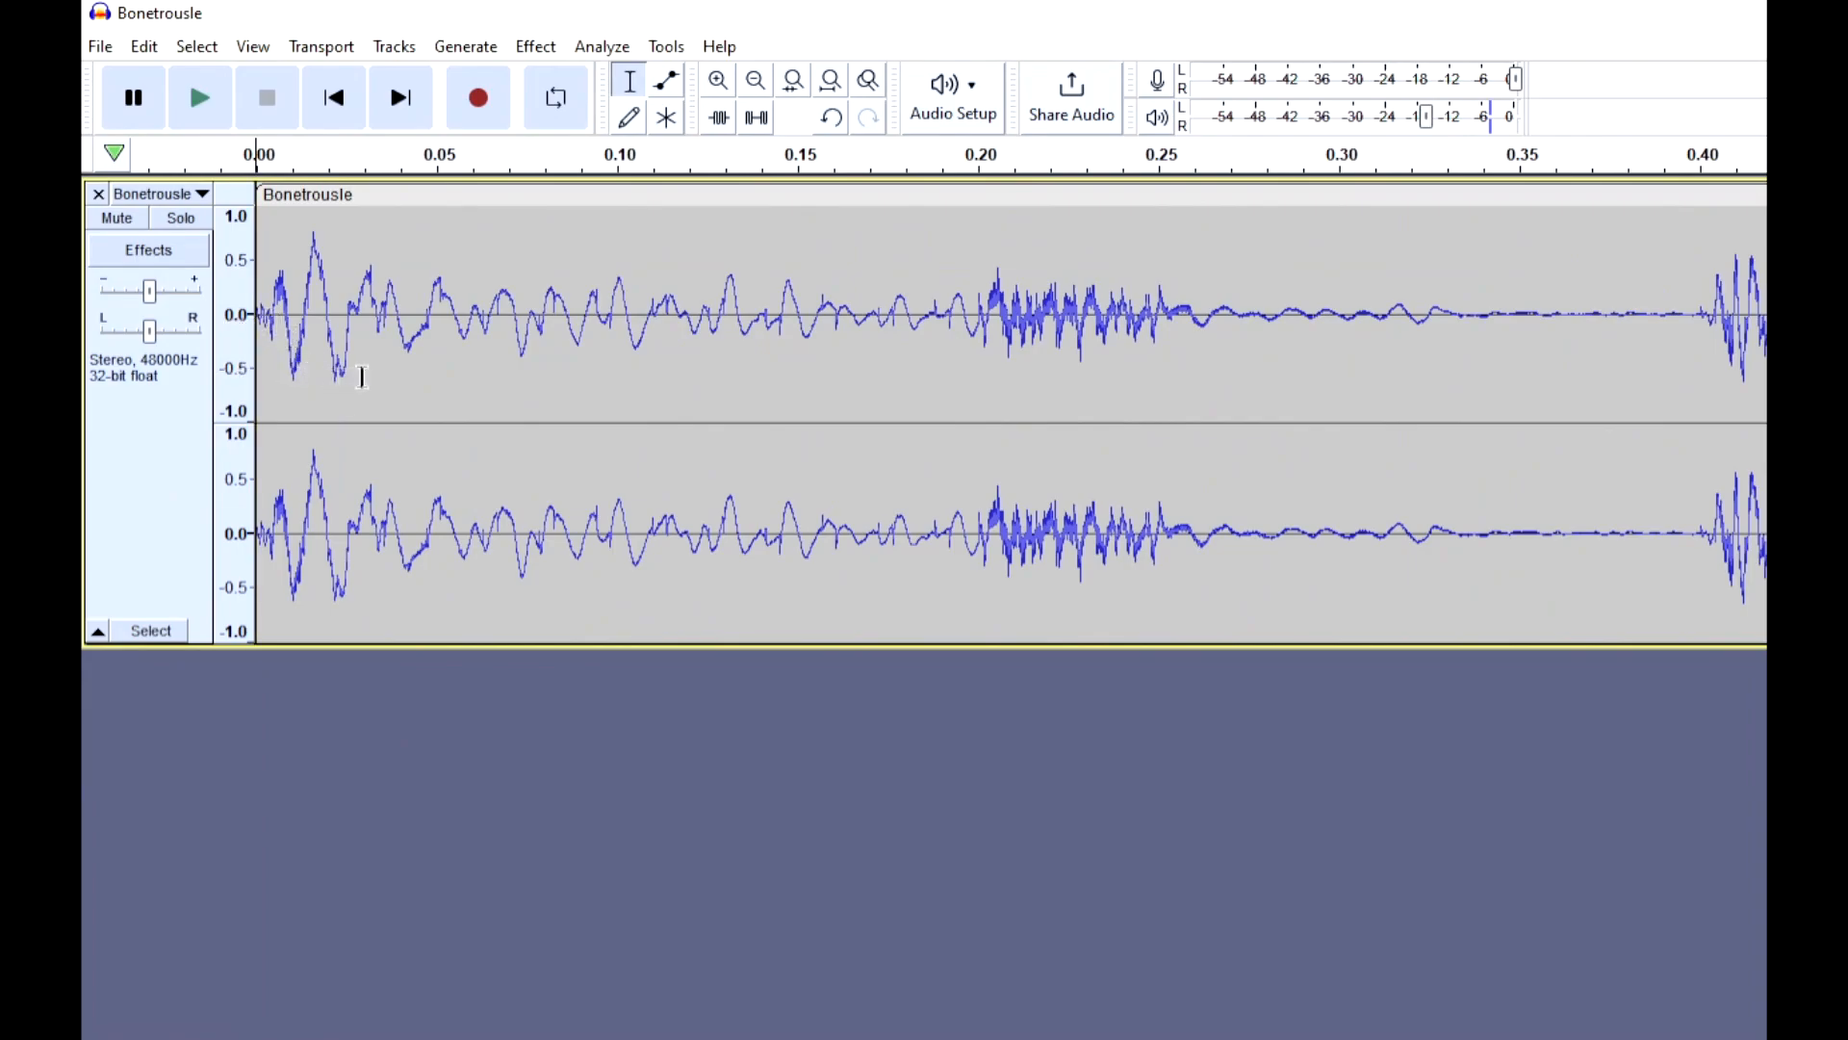
Play the start of the trimmed Bonetrousle track to check where the first beat falls
scroll(247, 383, "down", 3)
left_click(267, 351)
double_click(260, 359)
left_click(269, 359)
double_click(276, 359)
key("space")
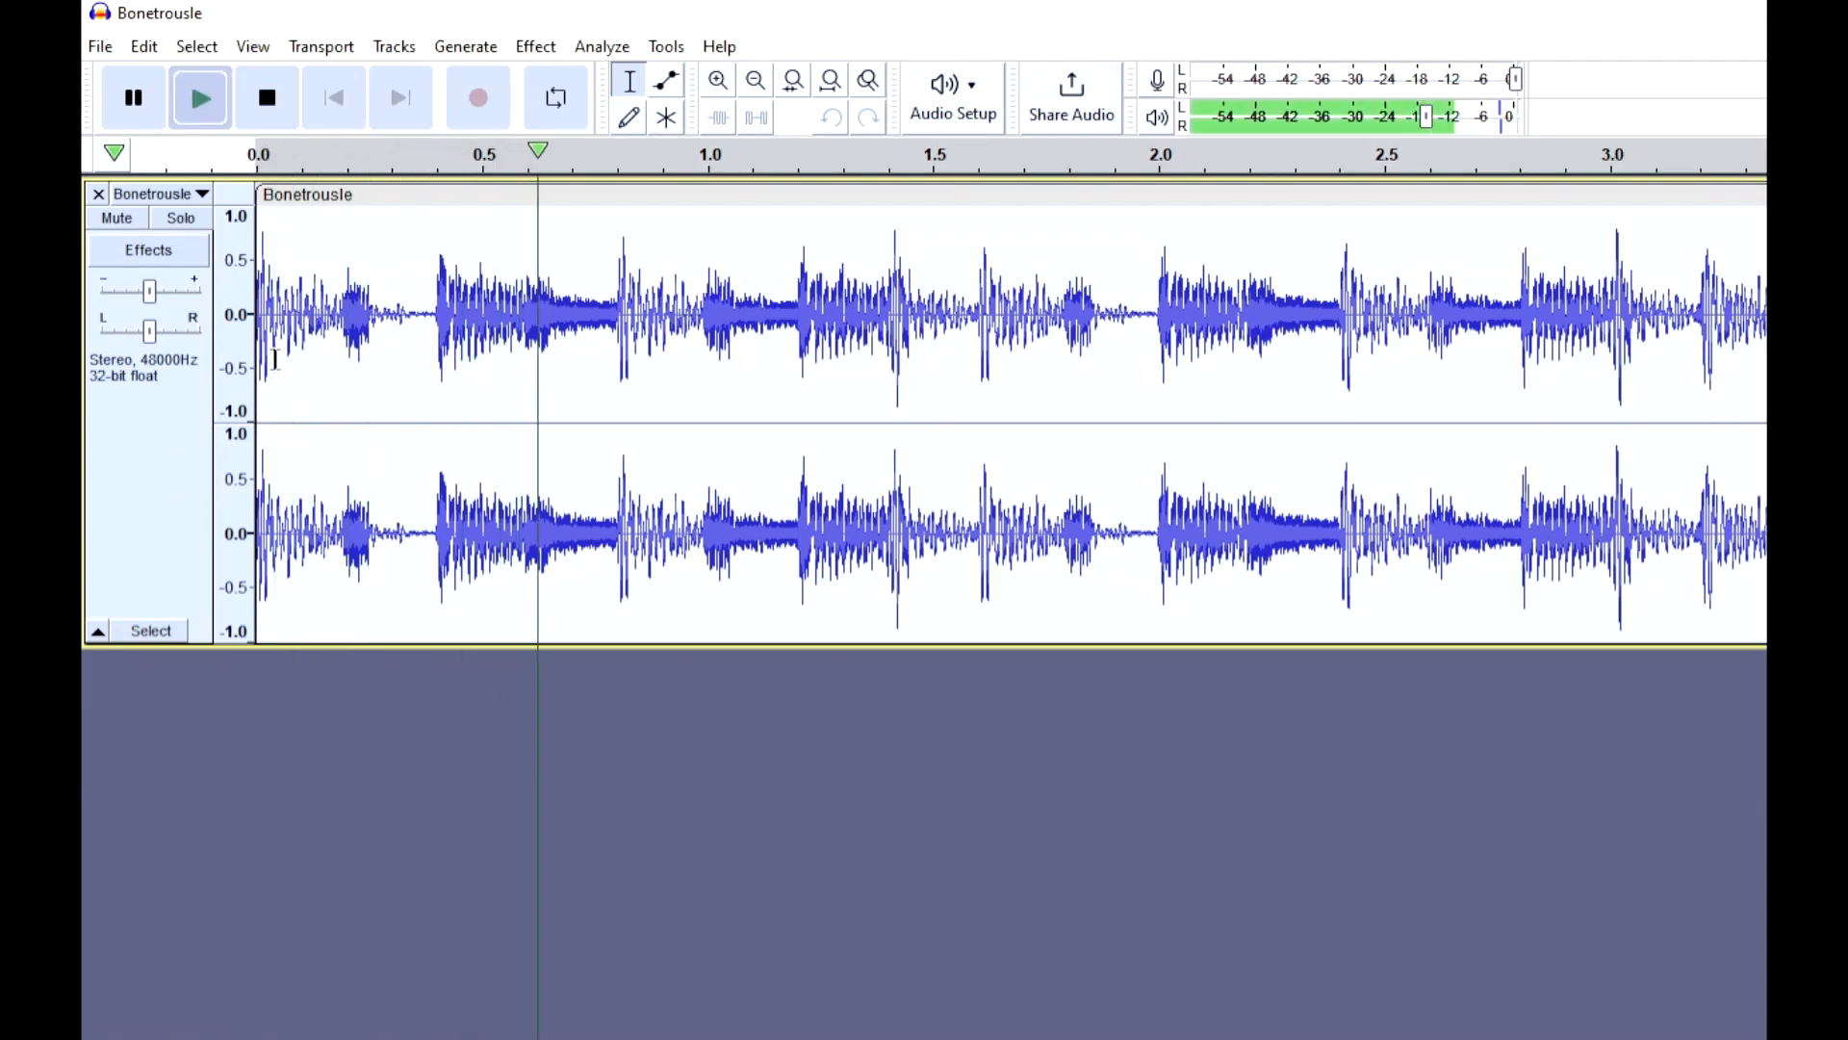
key("space")
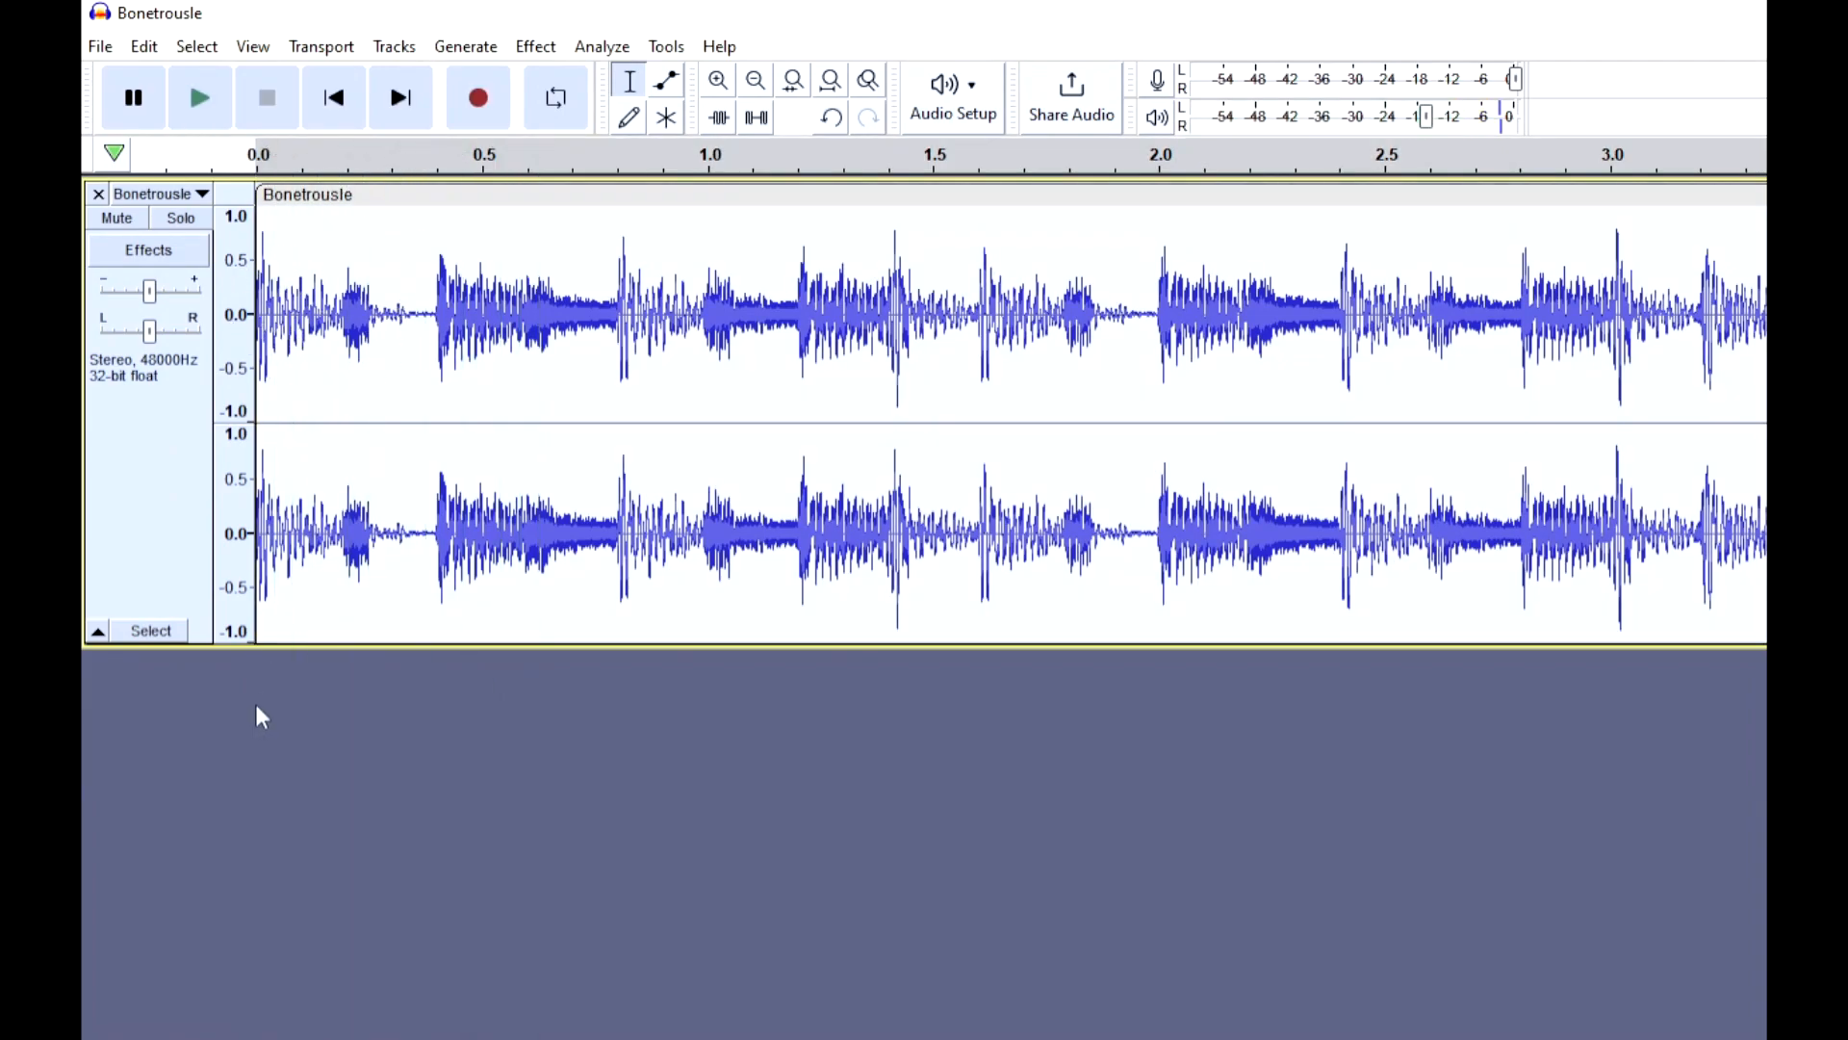
left_click(214, 720)
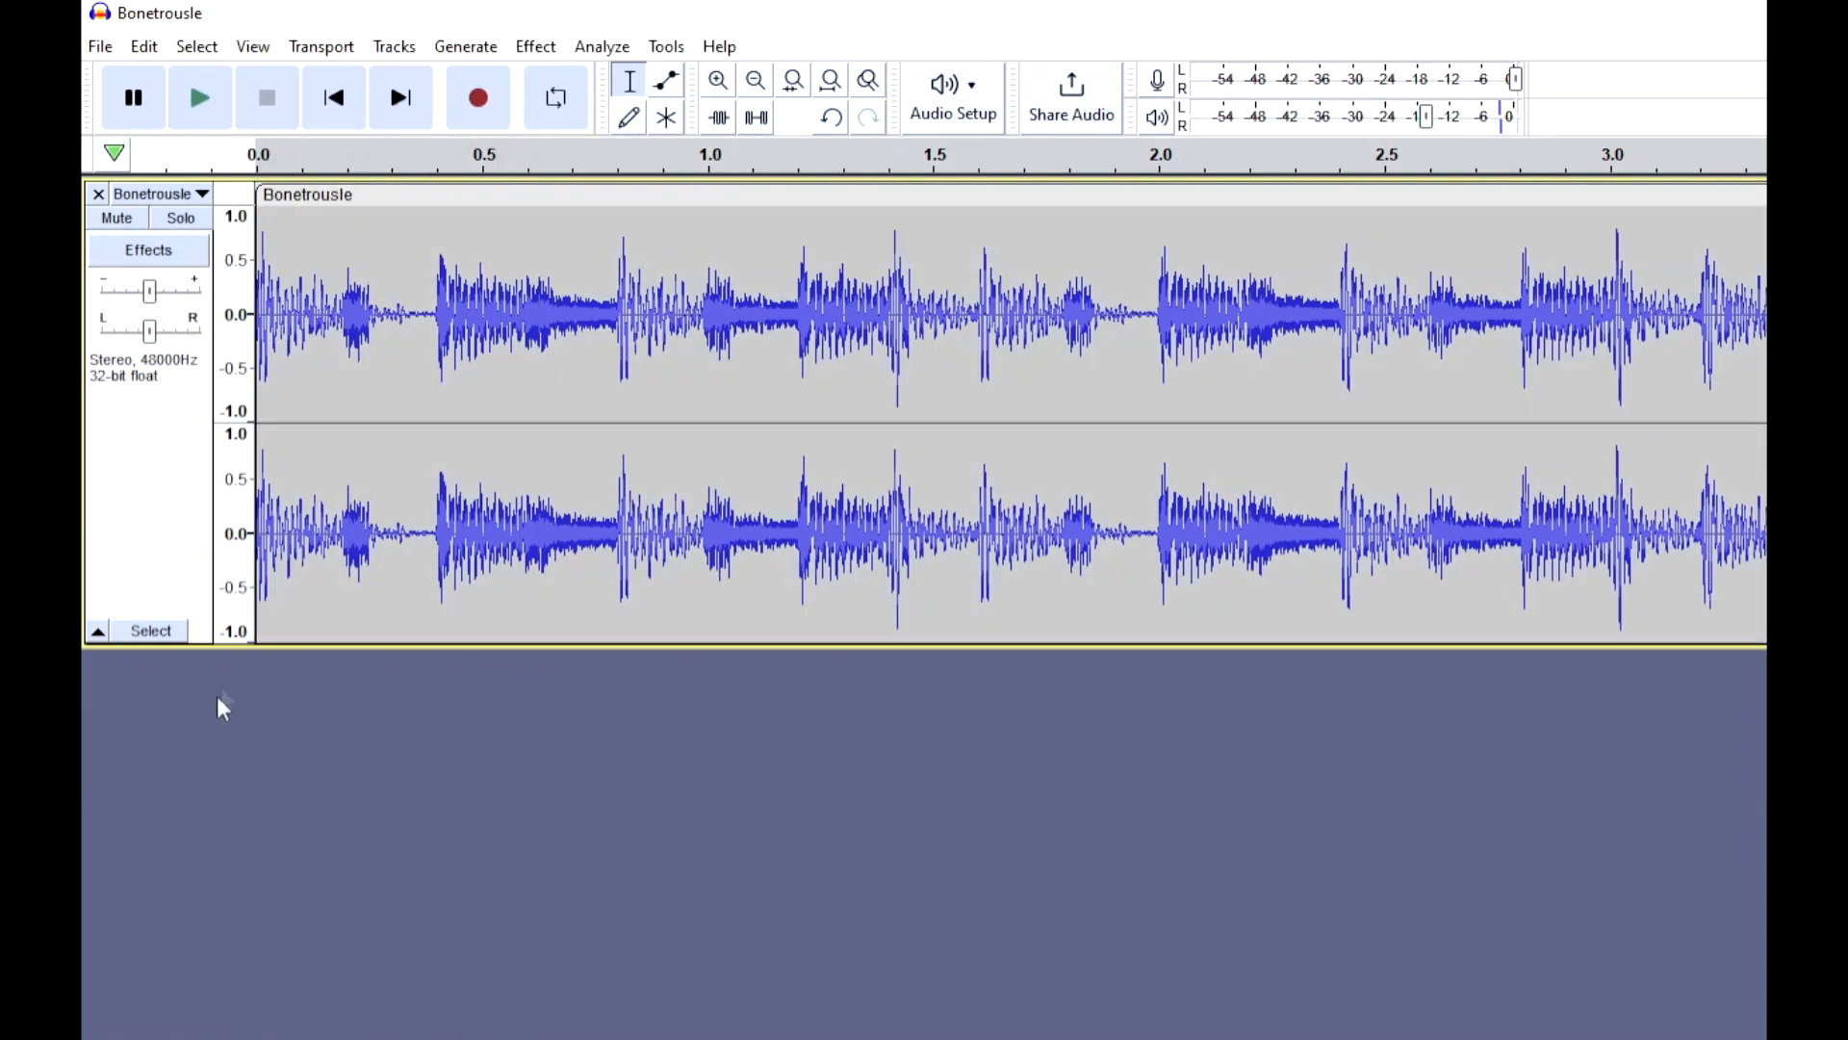
Generate a metronome tick rhythm track at a tempo of 150 bpm
left_click(467, 54)
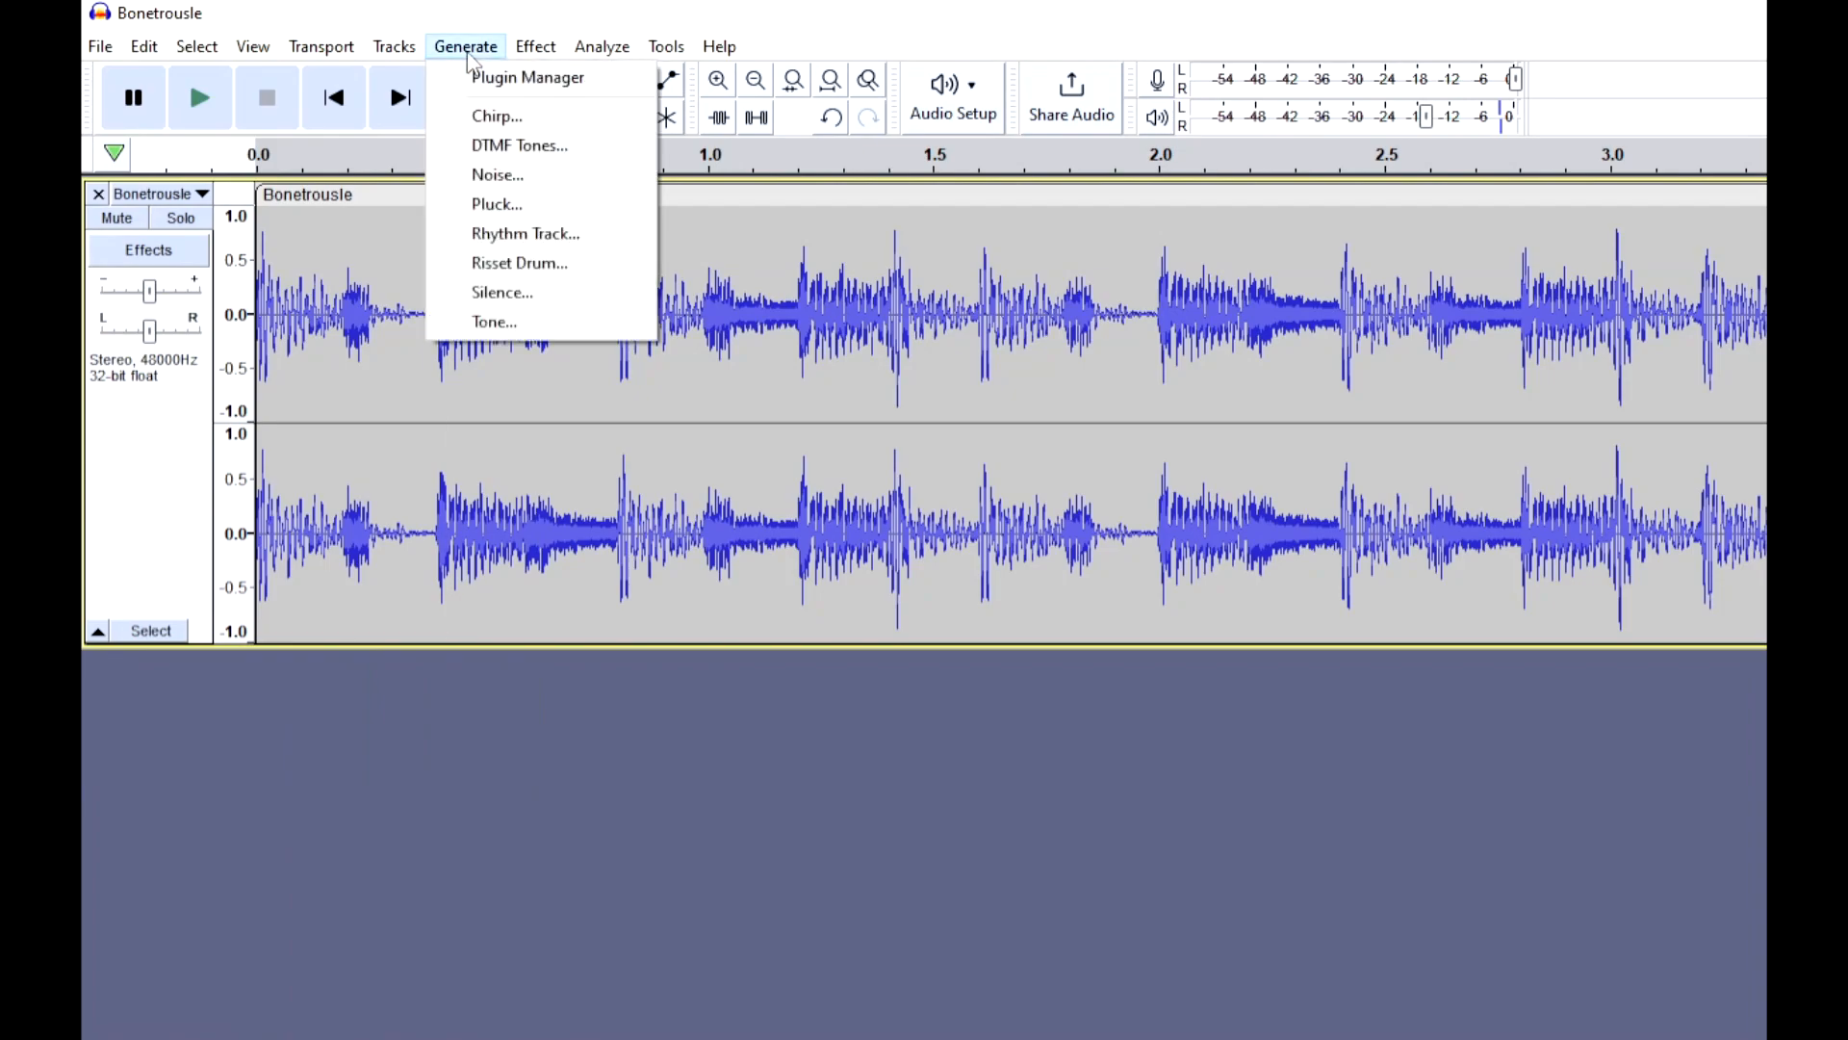
left_click(528, 235)
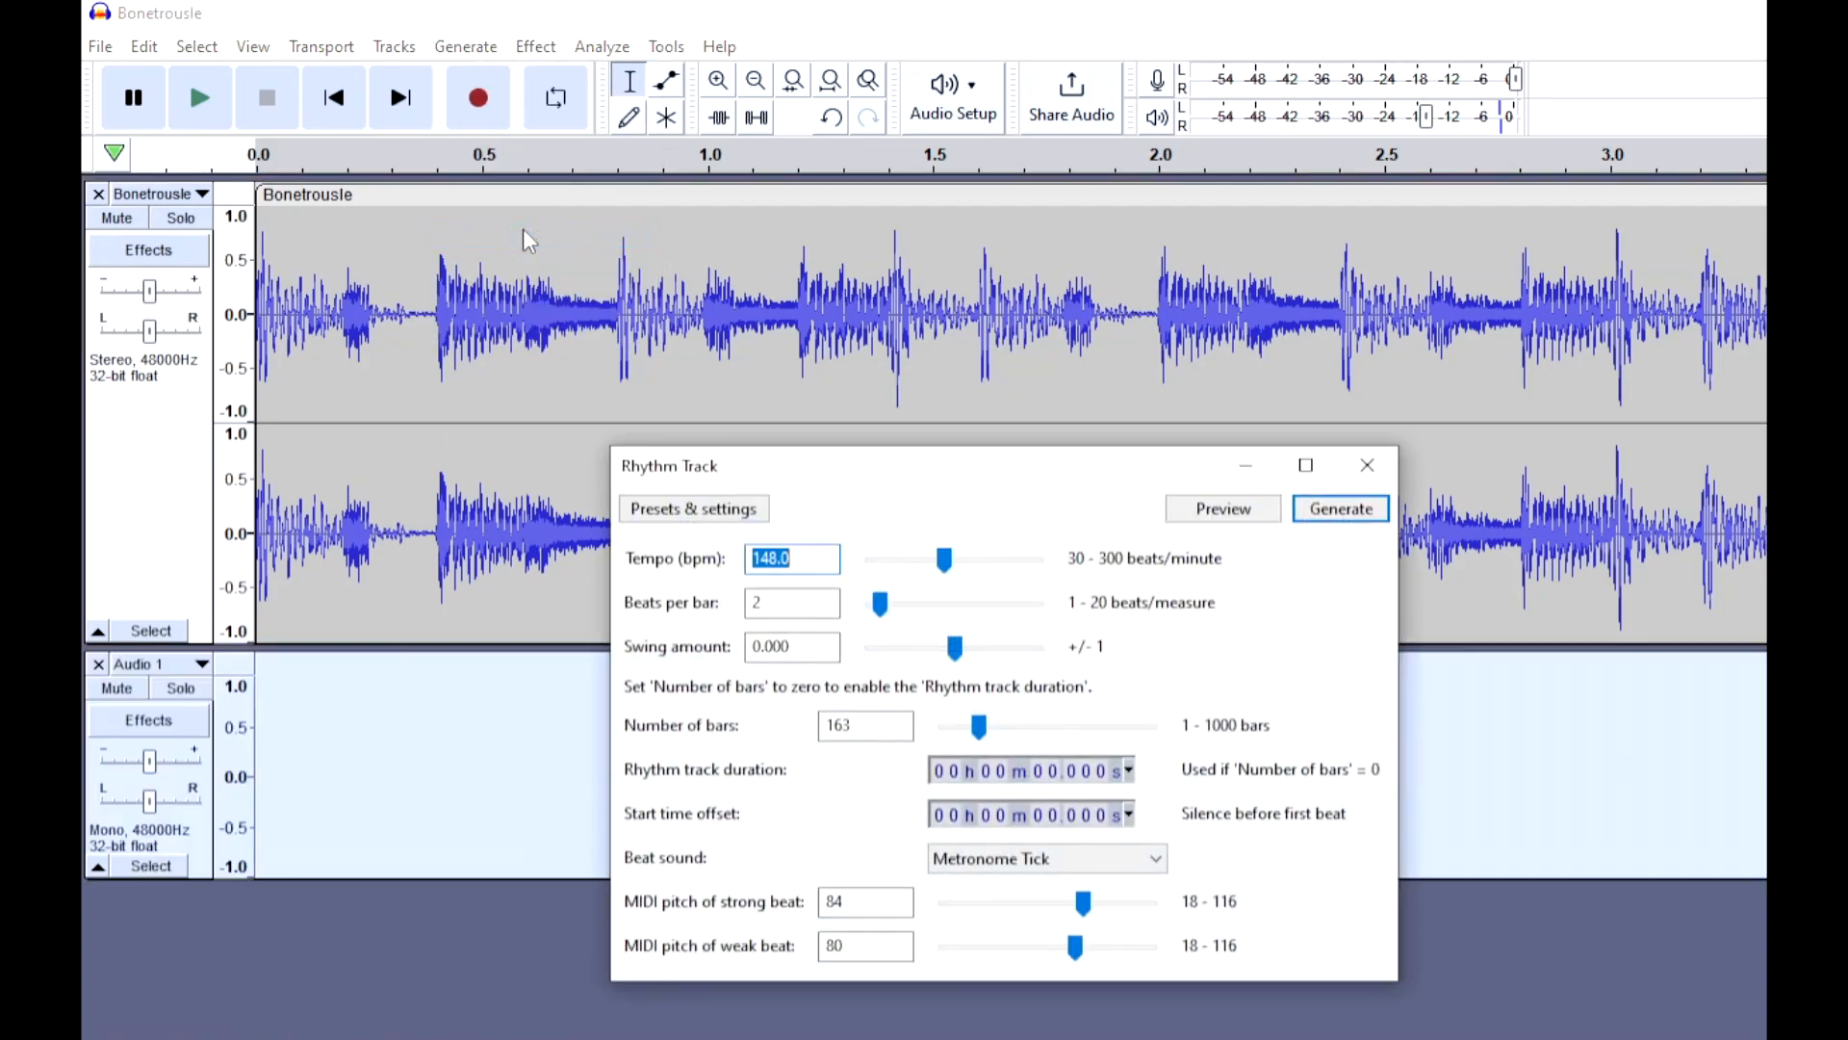
left_click(794, 557)
left_click_drag(812, 556, 683, 549)
type("150")
key("Return")
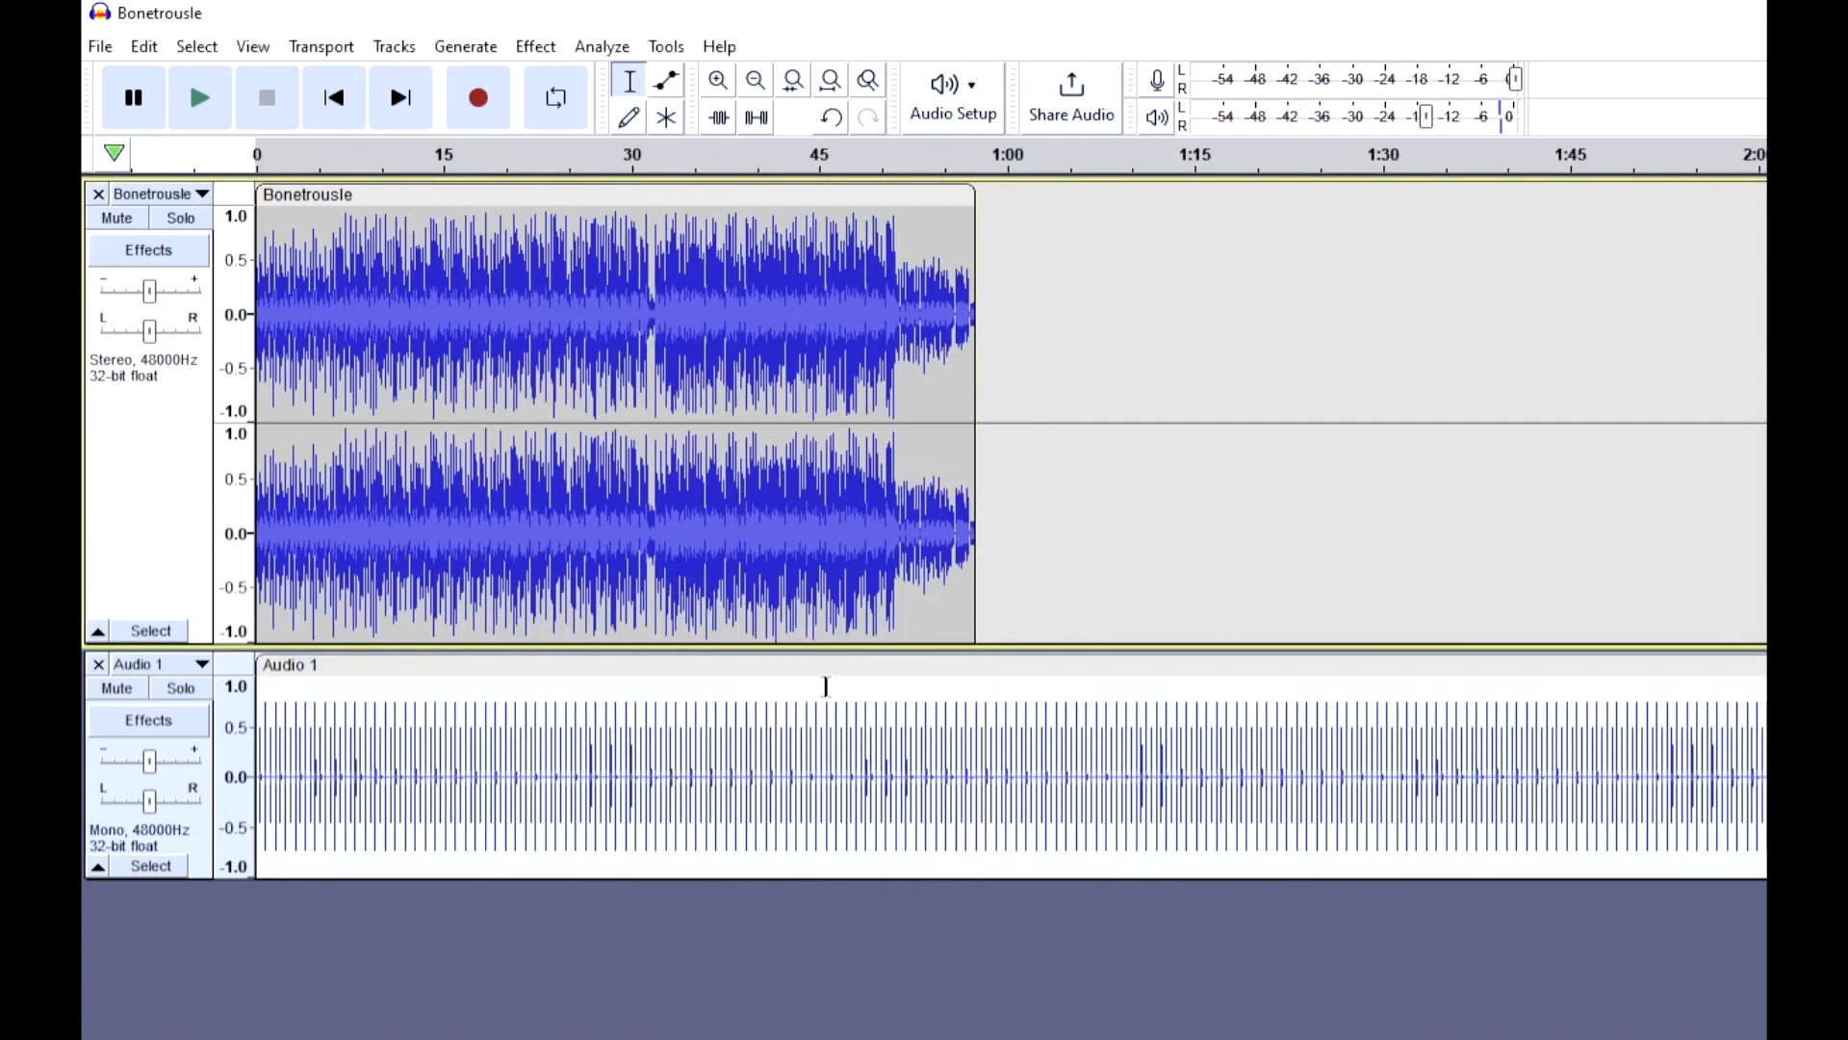
left_click(580, 944)
Delete the part of the metronome track that extends past the end of the Bonetrousle song
scroll(534, 844, "down", 2)
left_click_drag(759, 725, 437, 725)
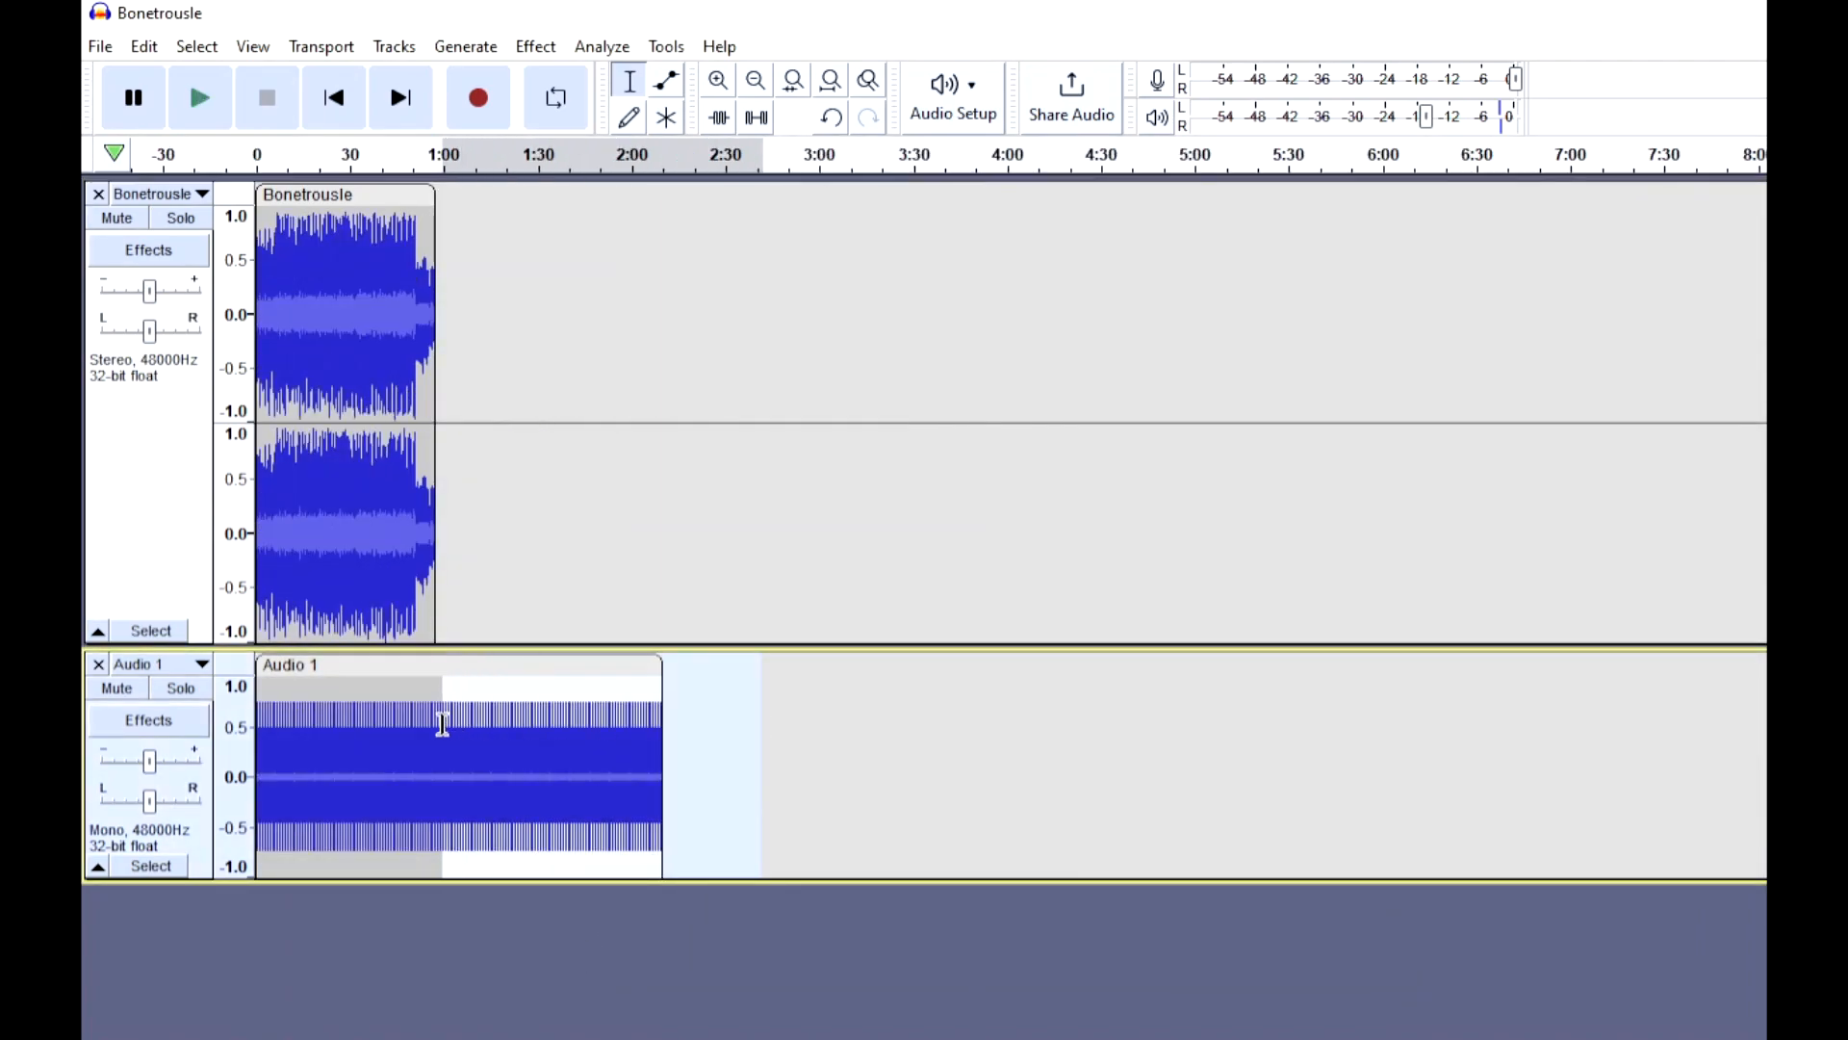
key("Delete")
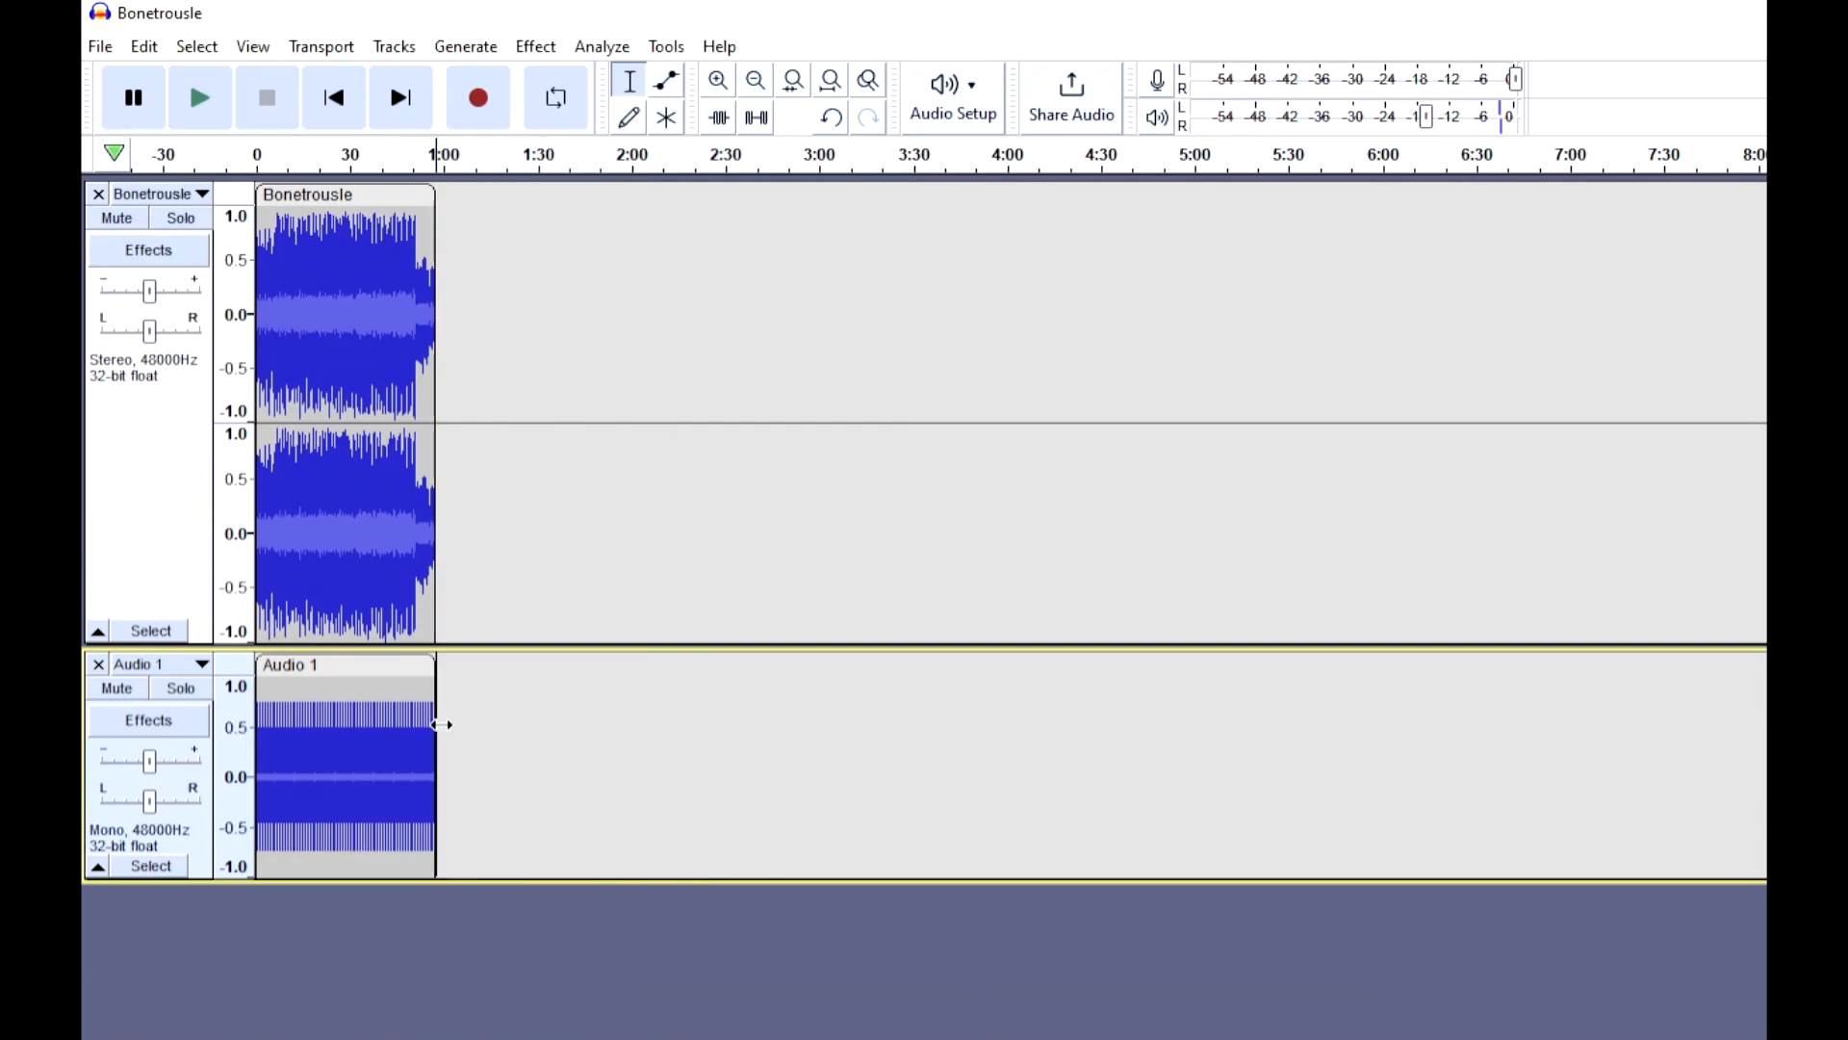
Compare the metronome ticks with the song's beats along the timeline and play a passage near 19 s
scroll(388, 731, "up", 7)
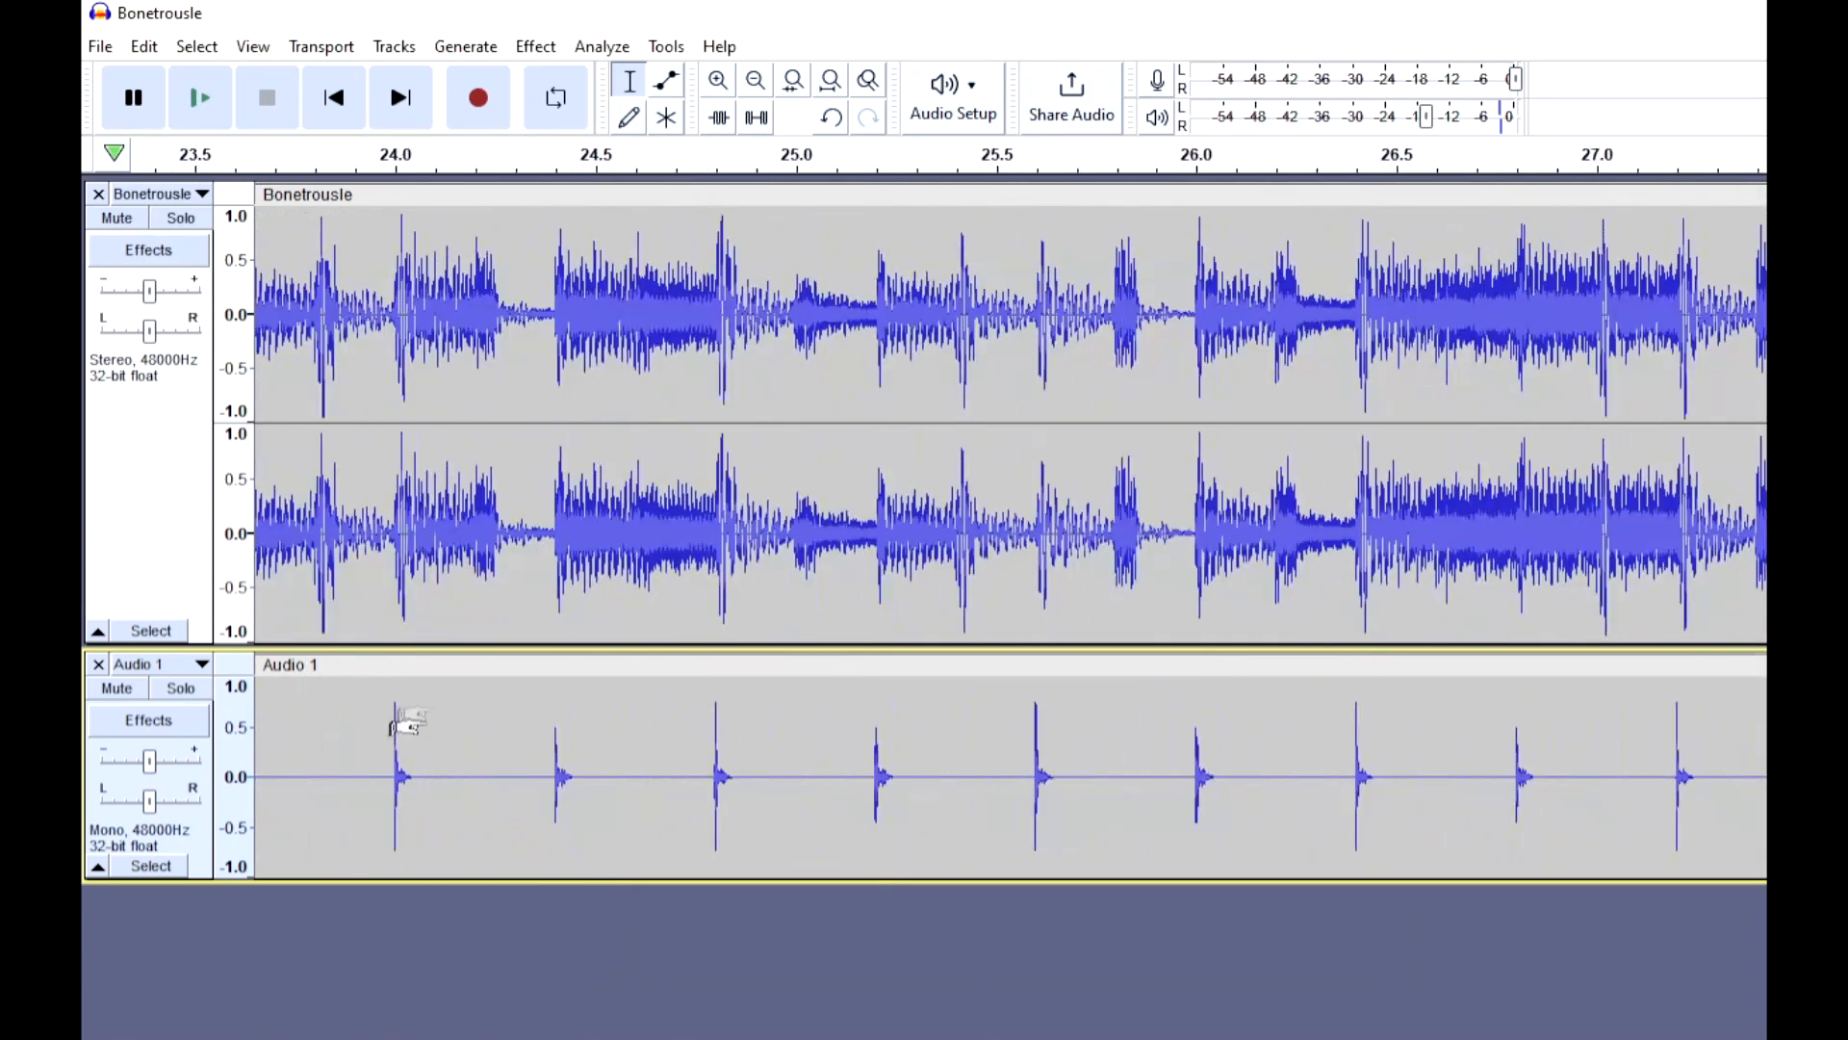
scroll(531, 639, "left", 10)
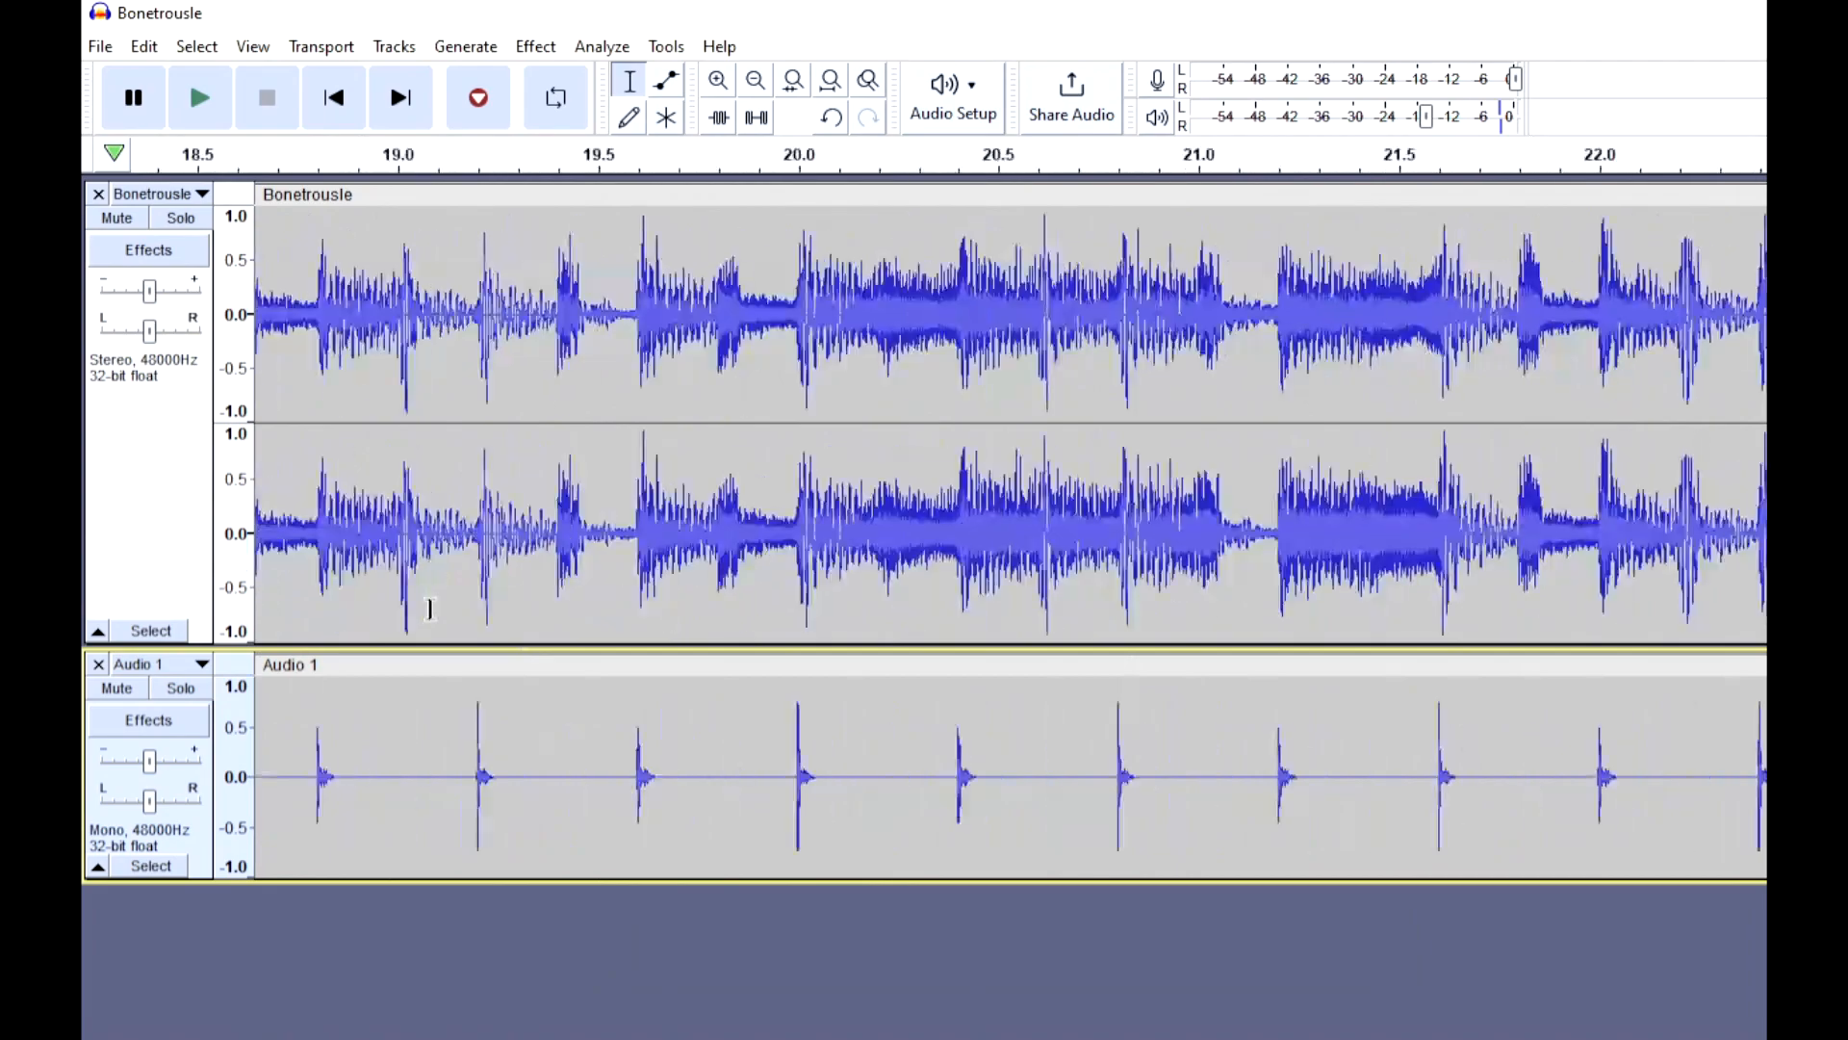
key("space")
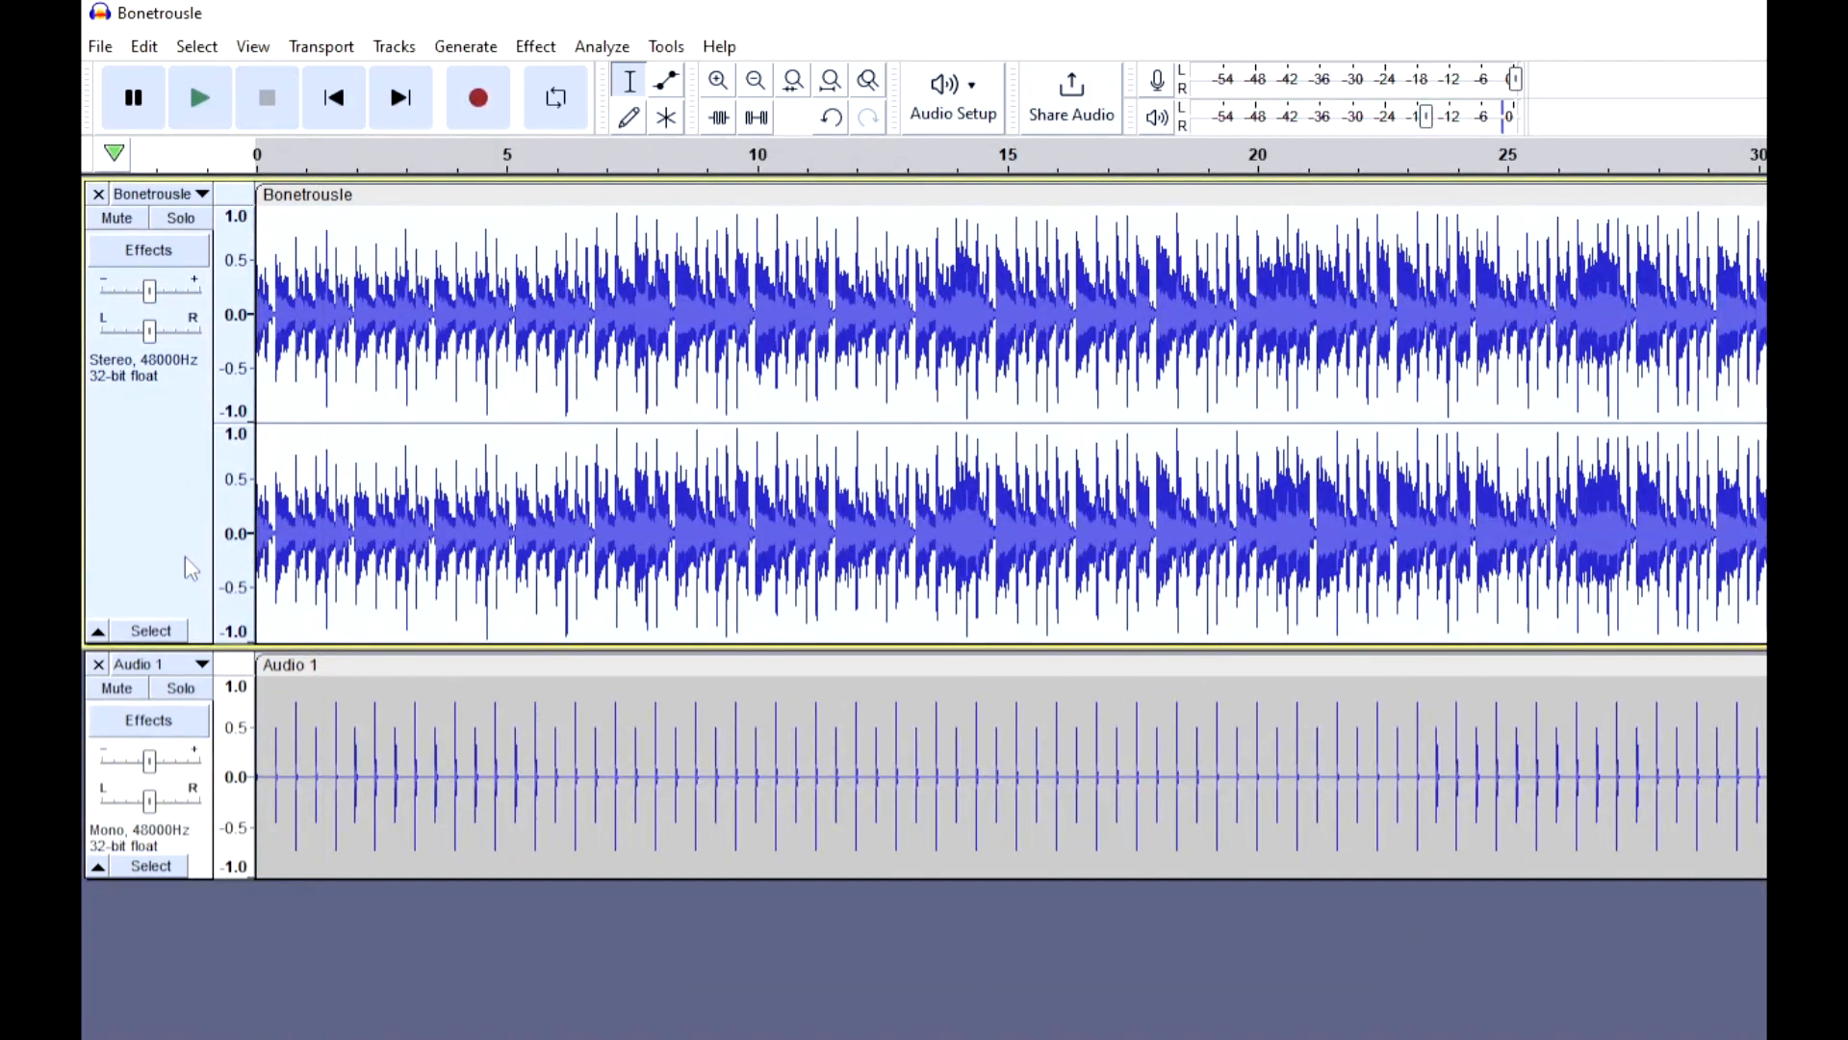
left_click(413, 536)
left_click(1028, 546)
left_click(1201, 550)
key("space")
key("space")
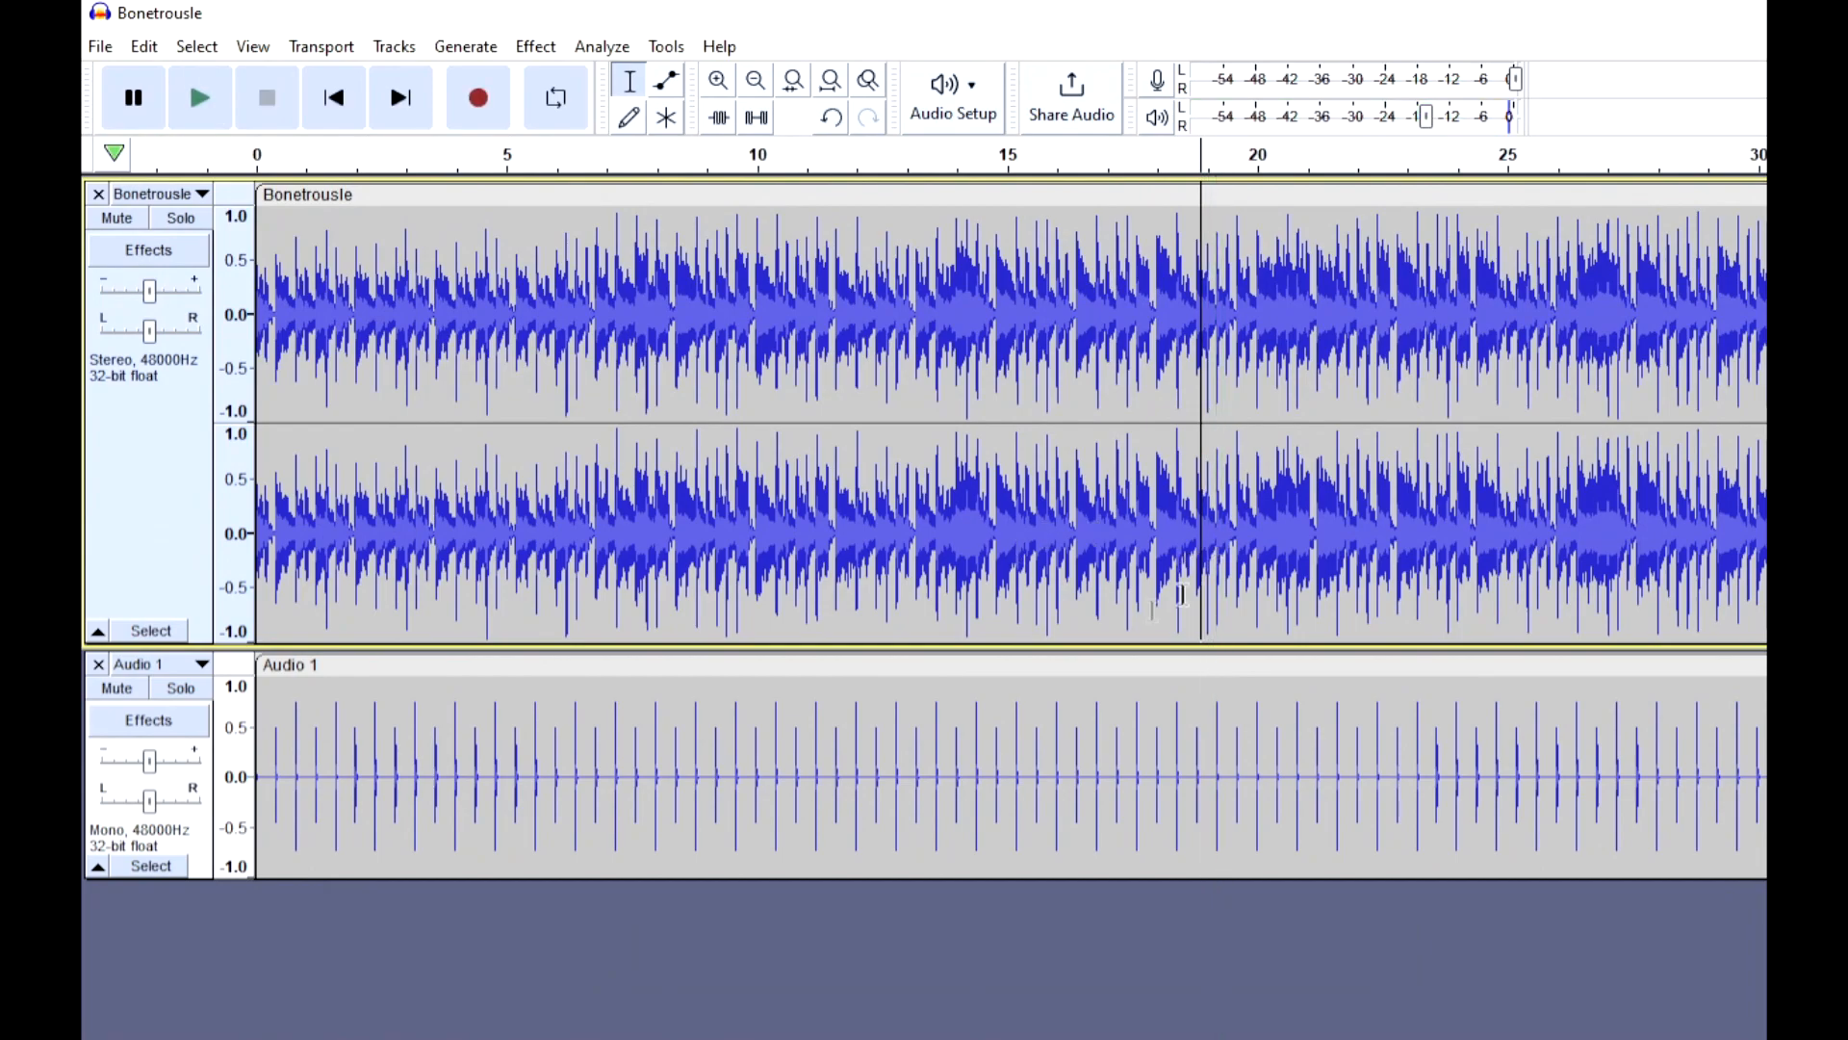
left_click(1114, 532)
double_click(1093, 532)
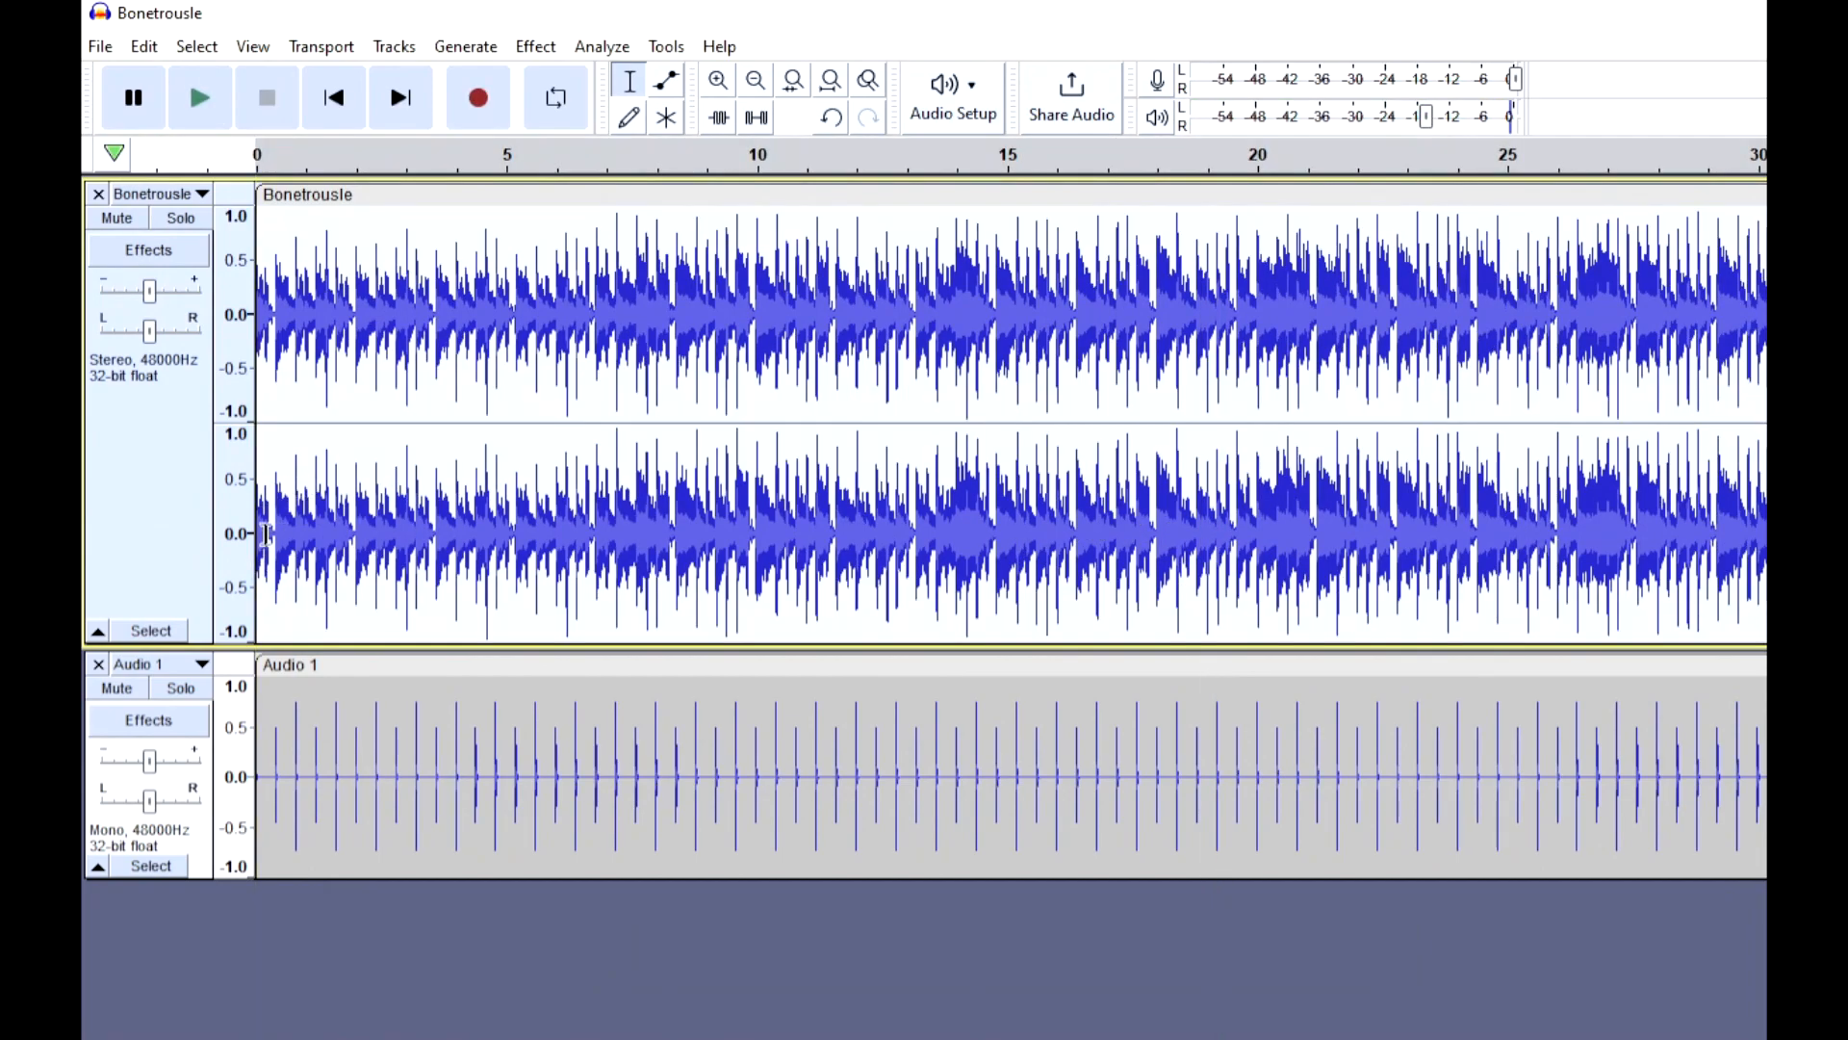
Run Beat Finder on the metronome track with its default threshold percentage of 65
double_click(346, 786)
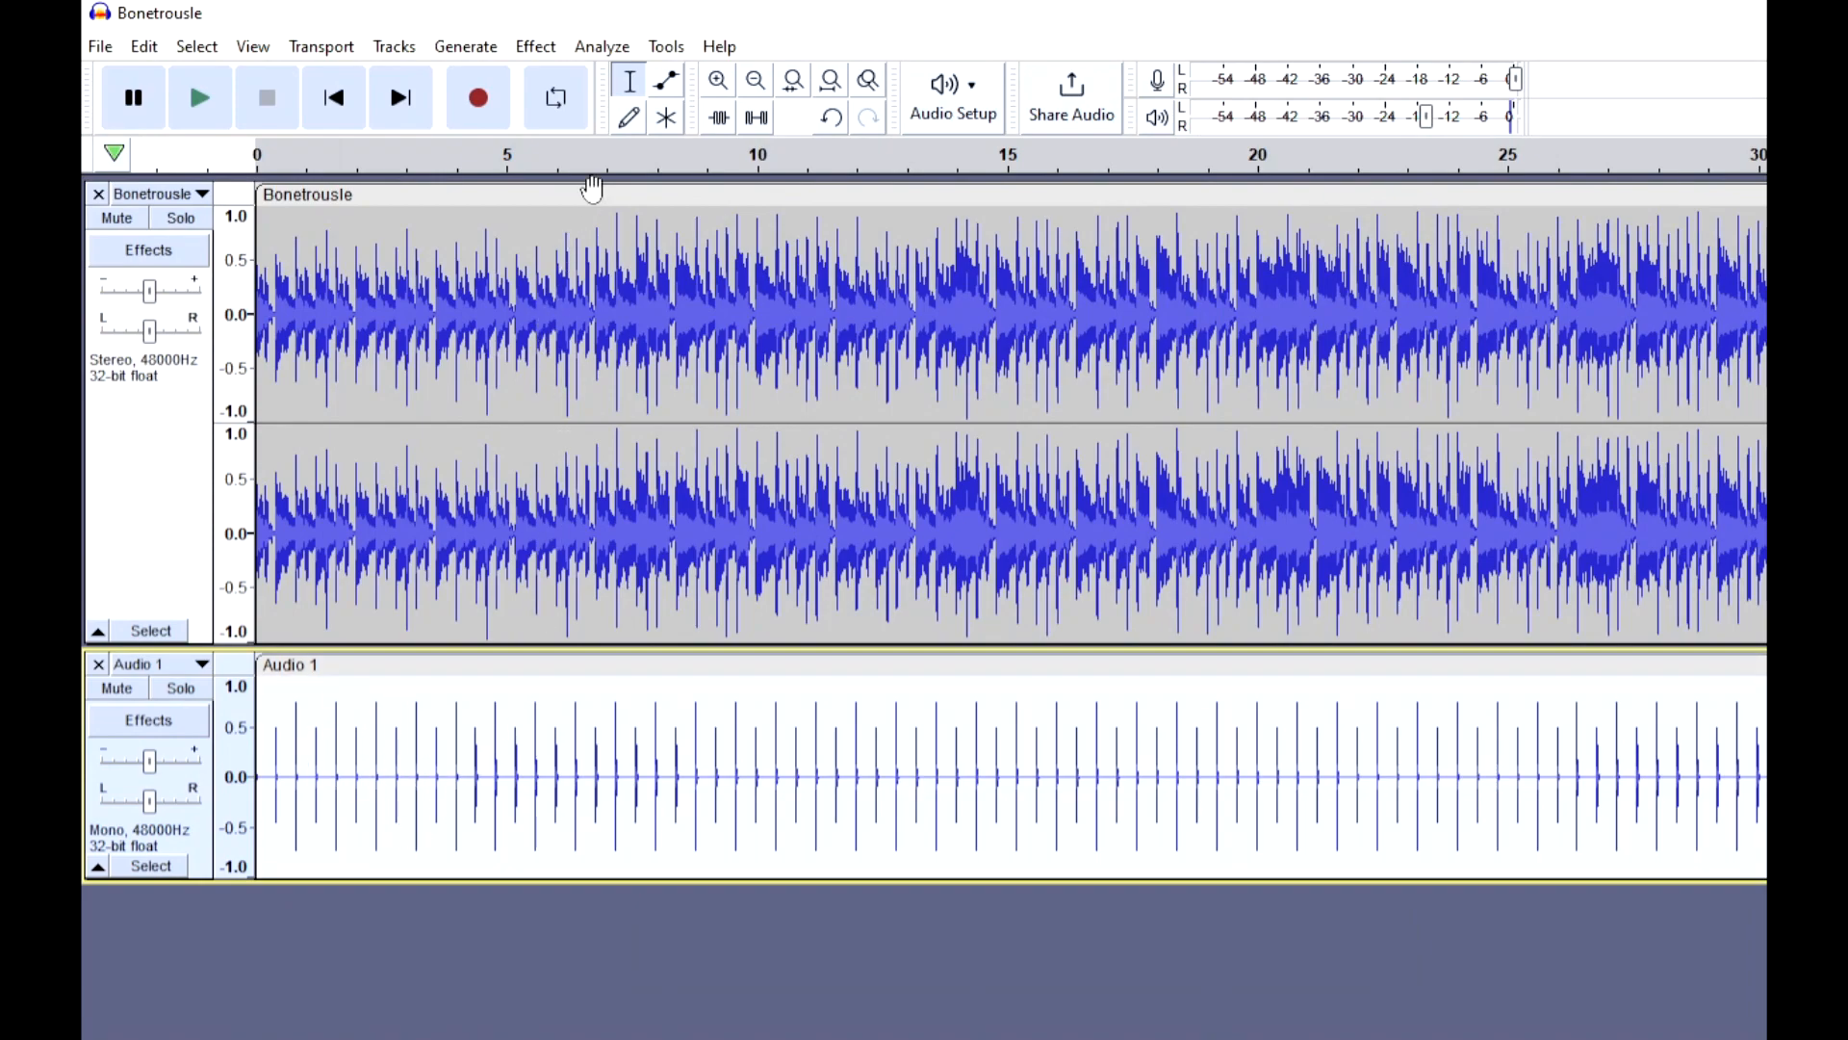
left_click(617, 50)
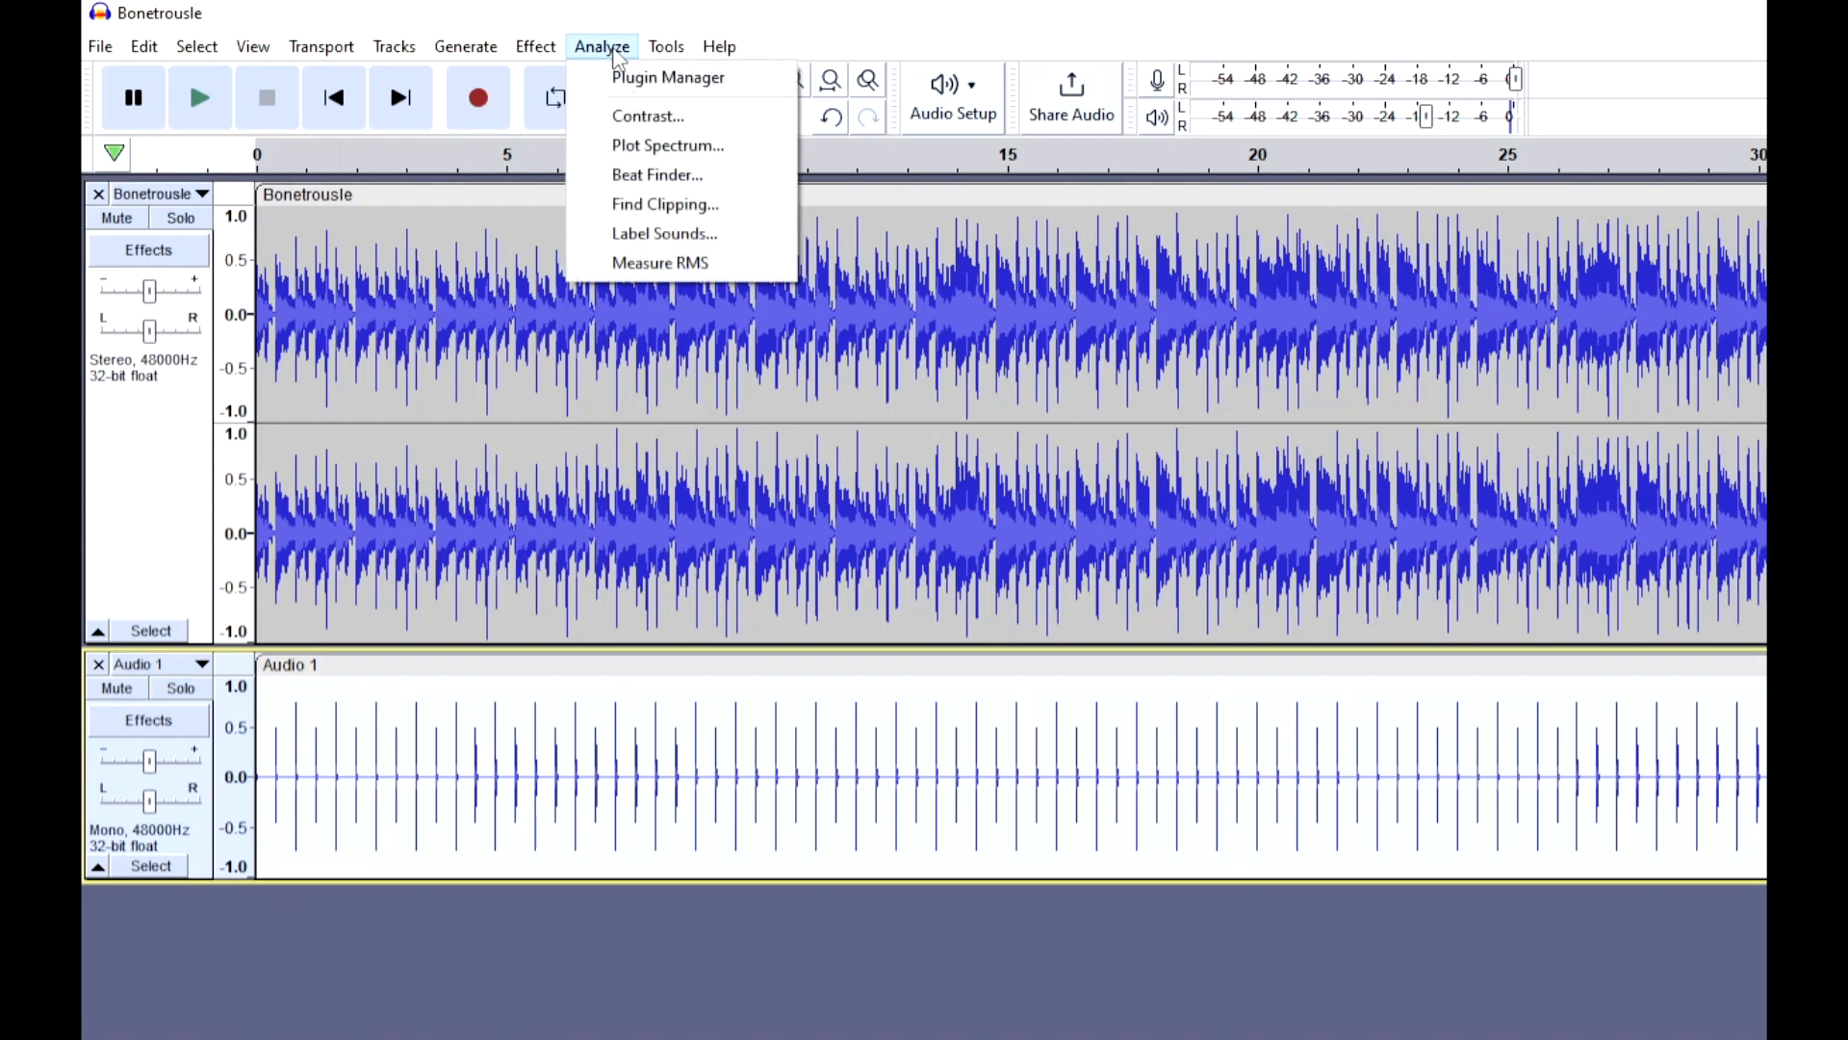
left_click(652, 176)
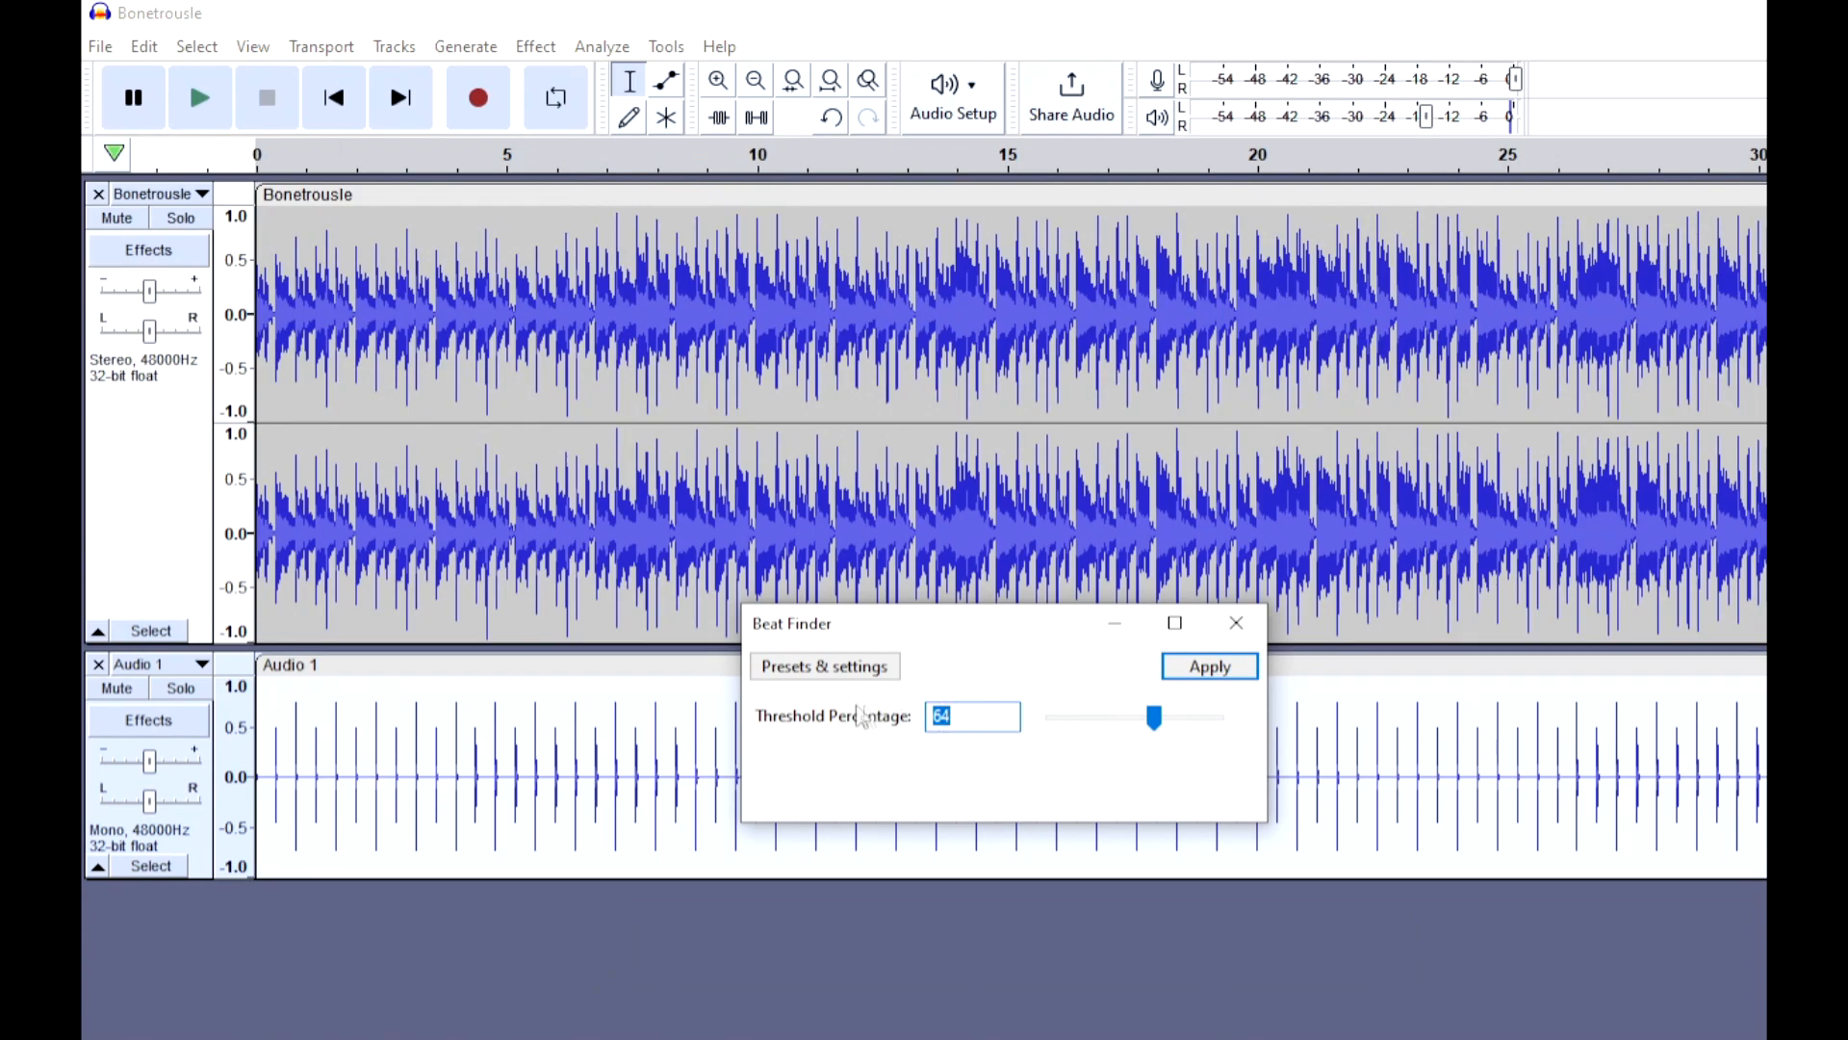
left_click(814, 666)
mouse_move(914, 797)
left_click(1033, 805)
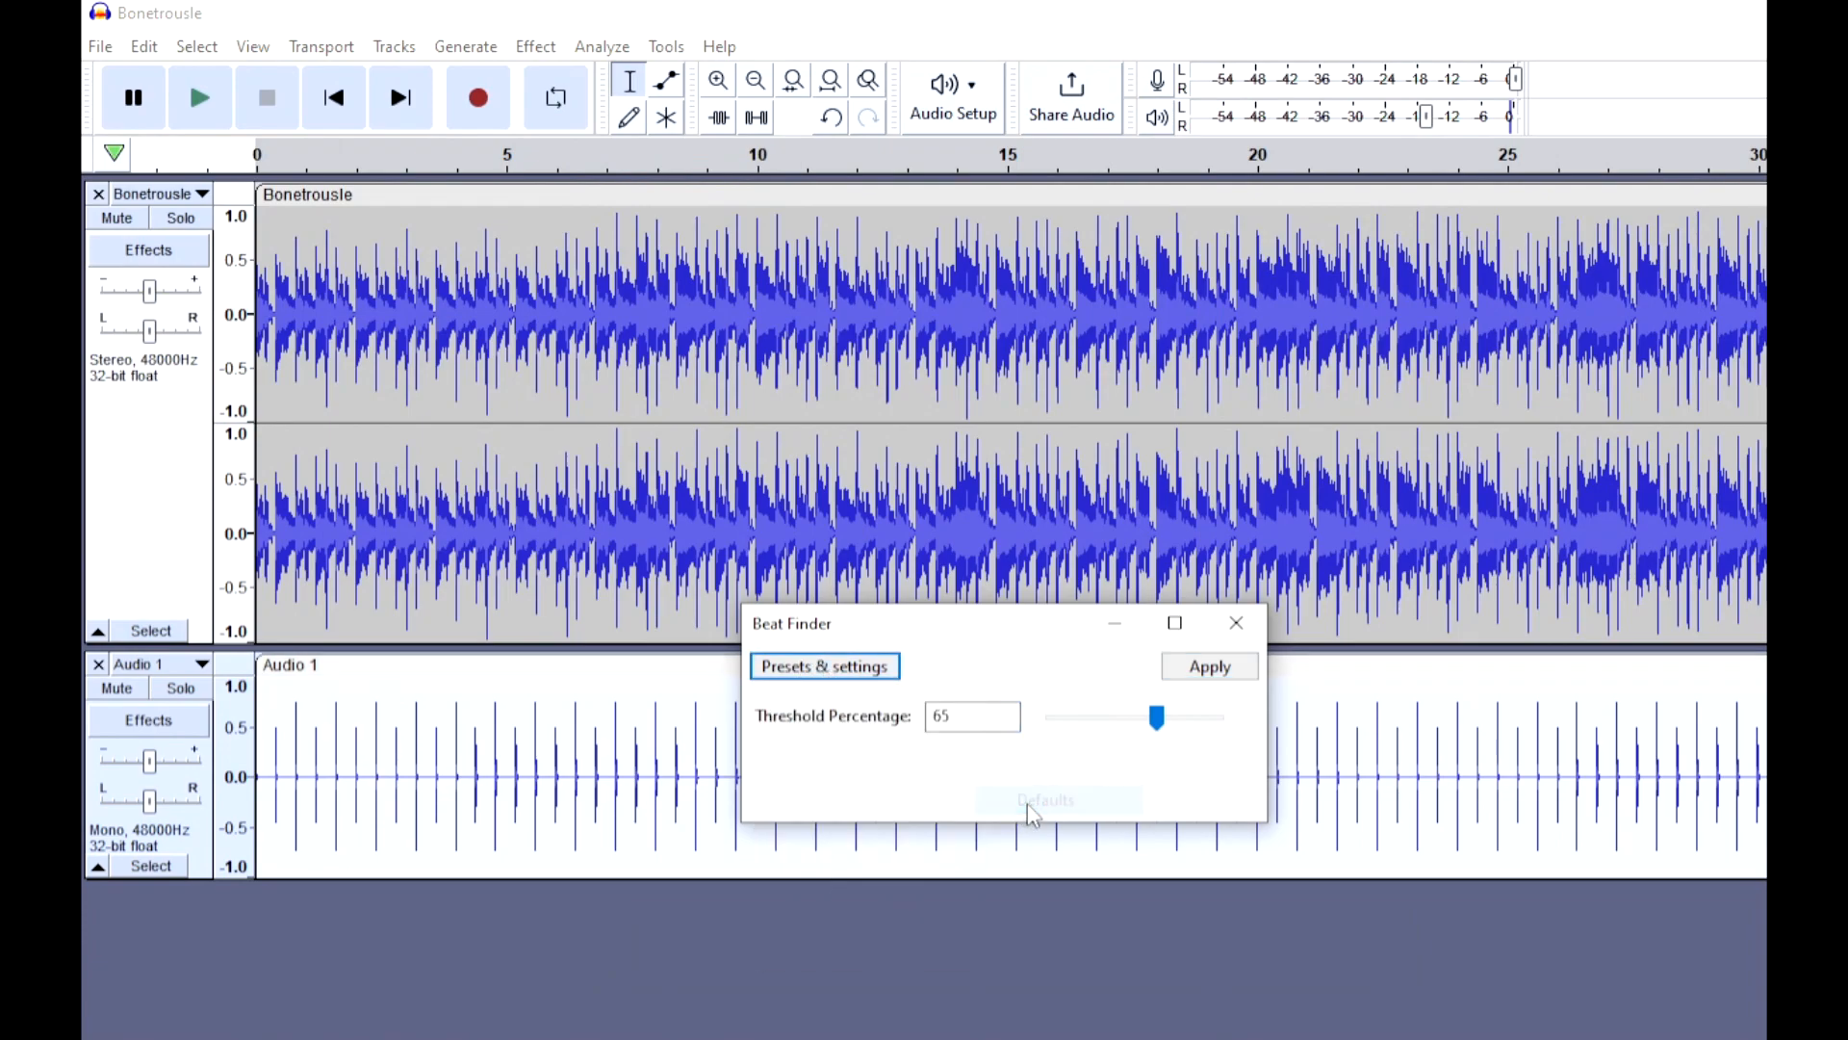
left_click(1215, 666)
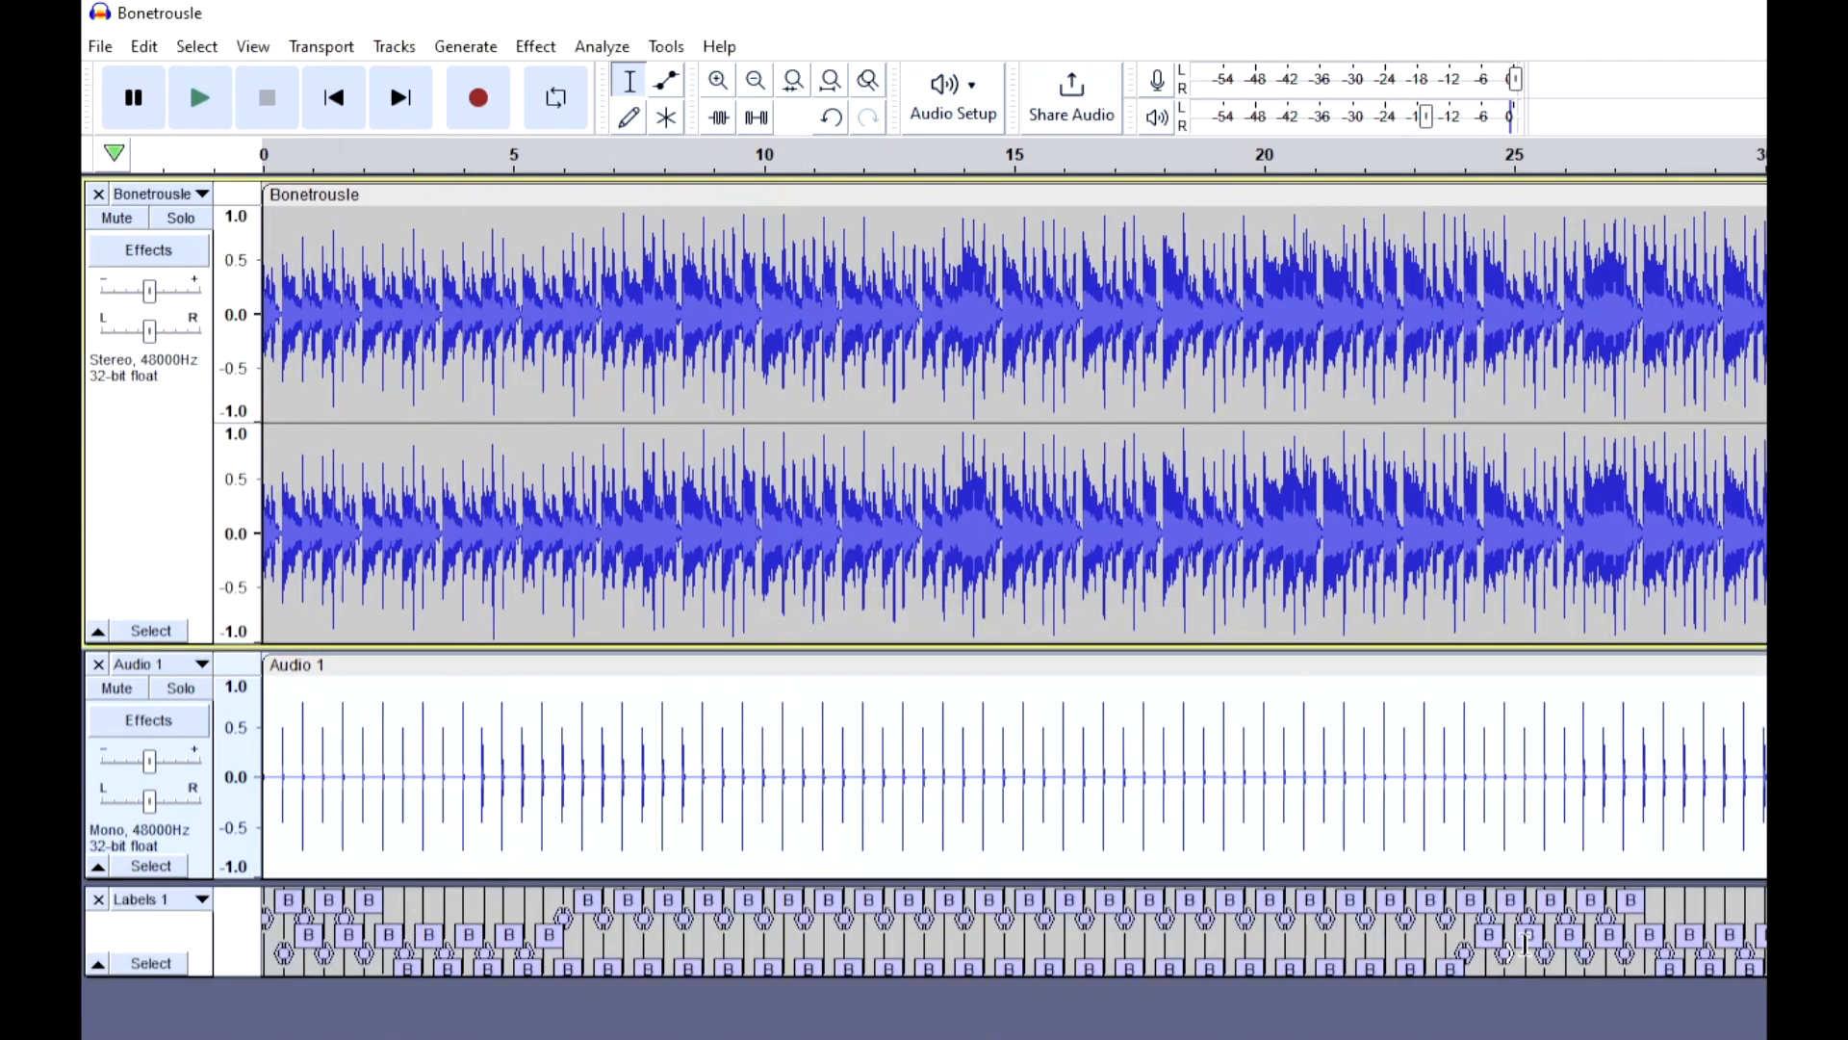
Shift the Bonetrousle clip so its start lines up with the first beat label at about 0.015 s
scroll(306, 813, "up", 4)
scroll(335, 822, "left", 4)
scroll(353, 823, "left", 3)
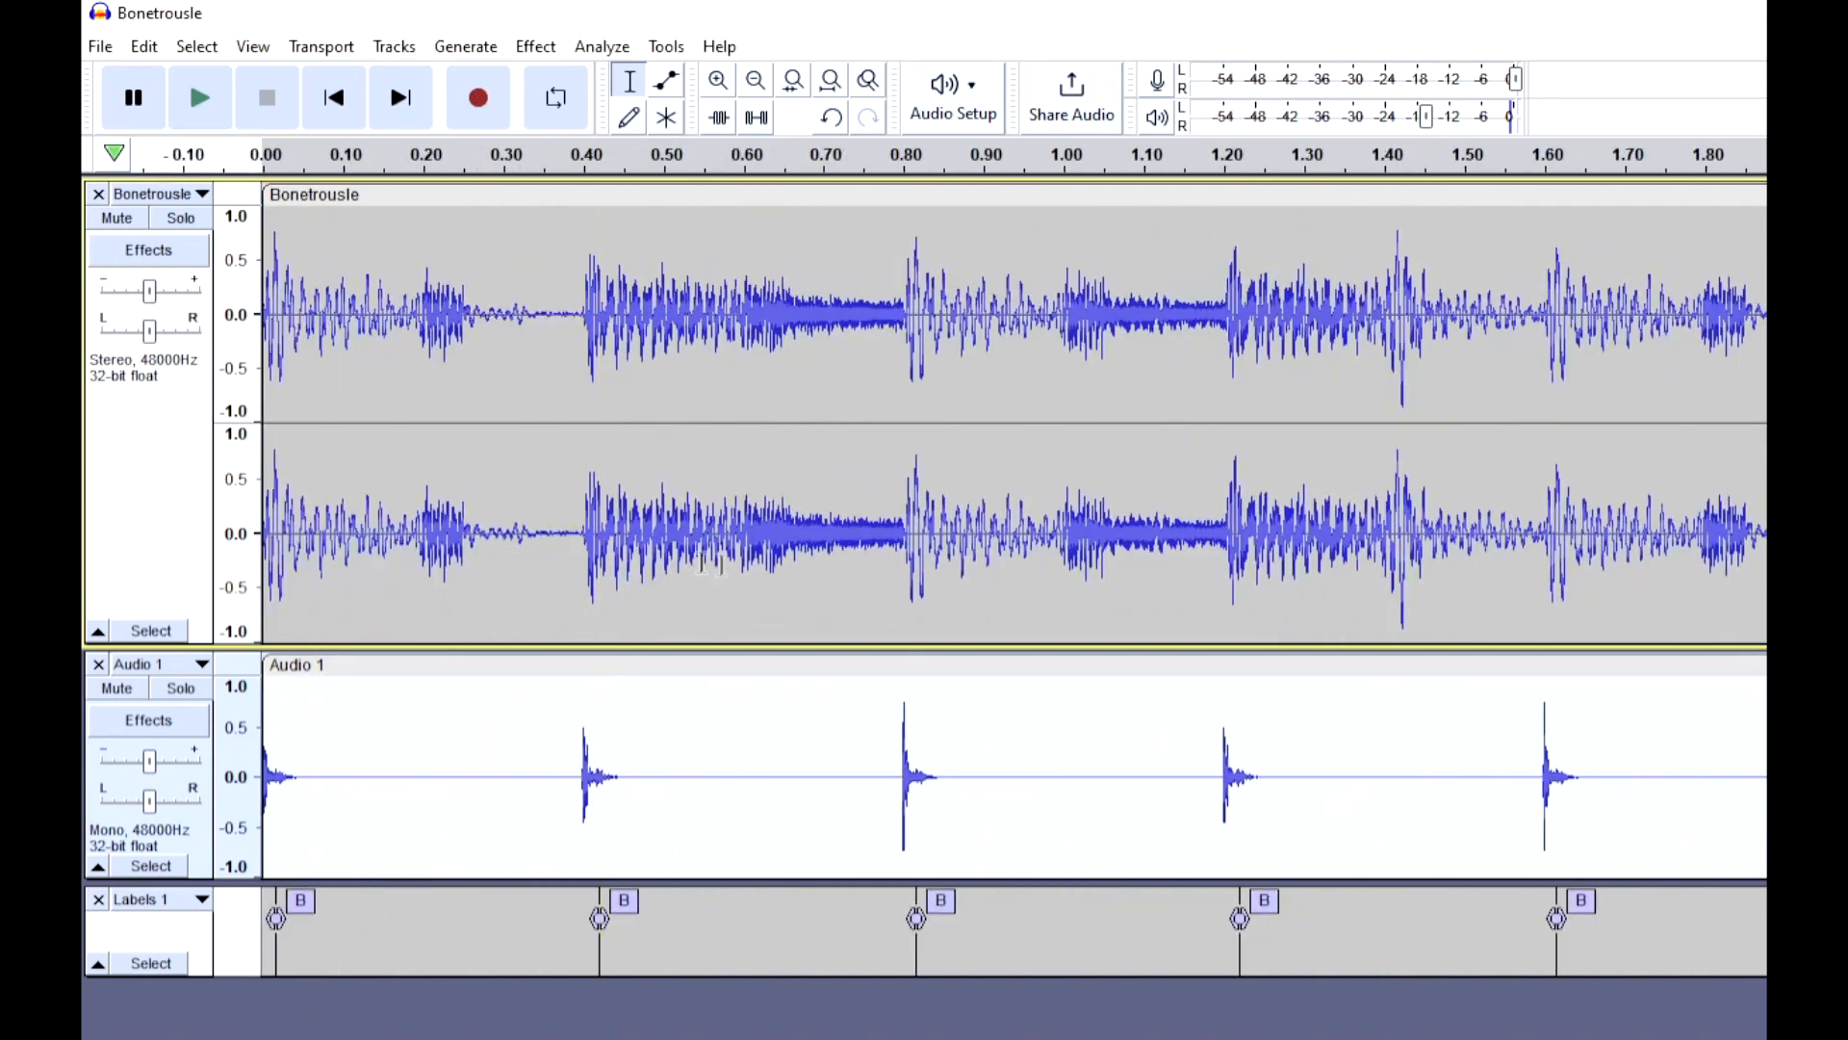
left_click(344, 940)
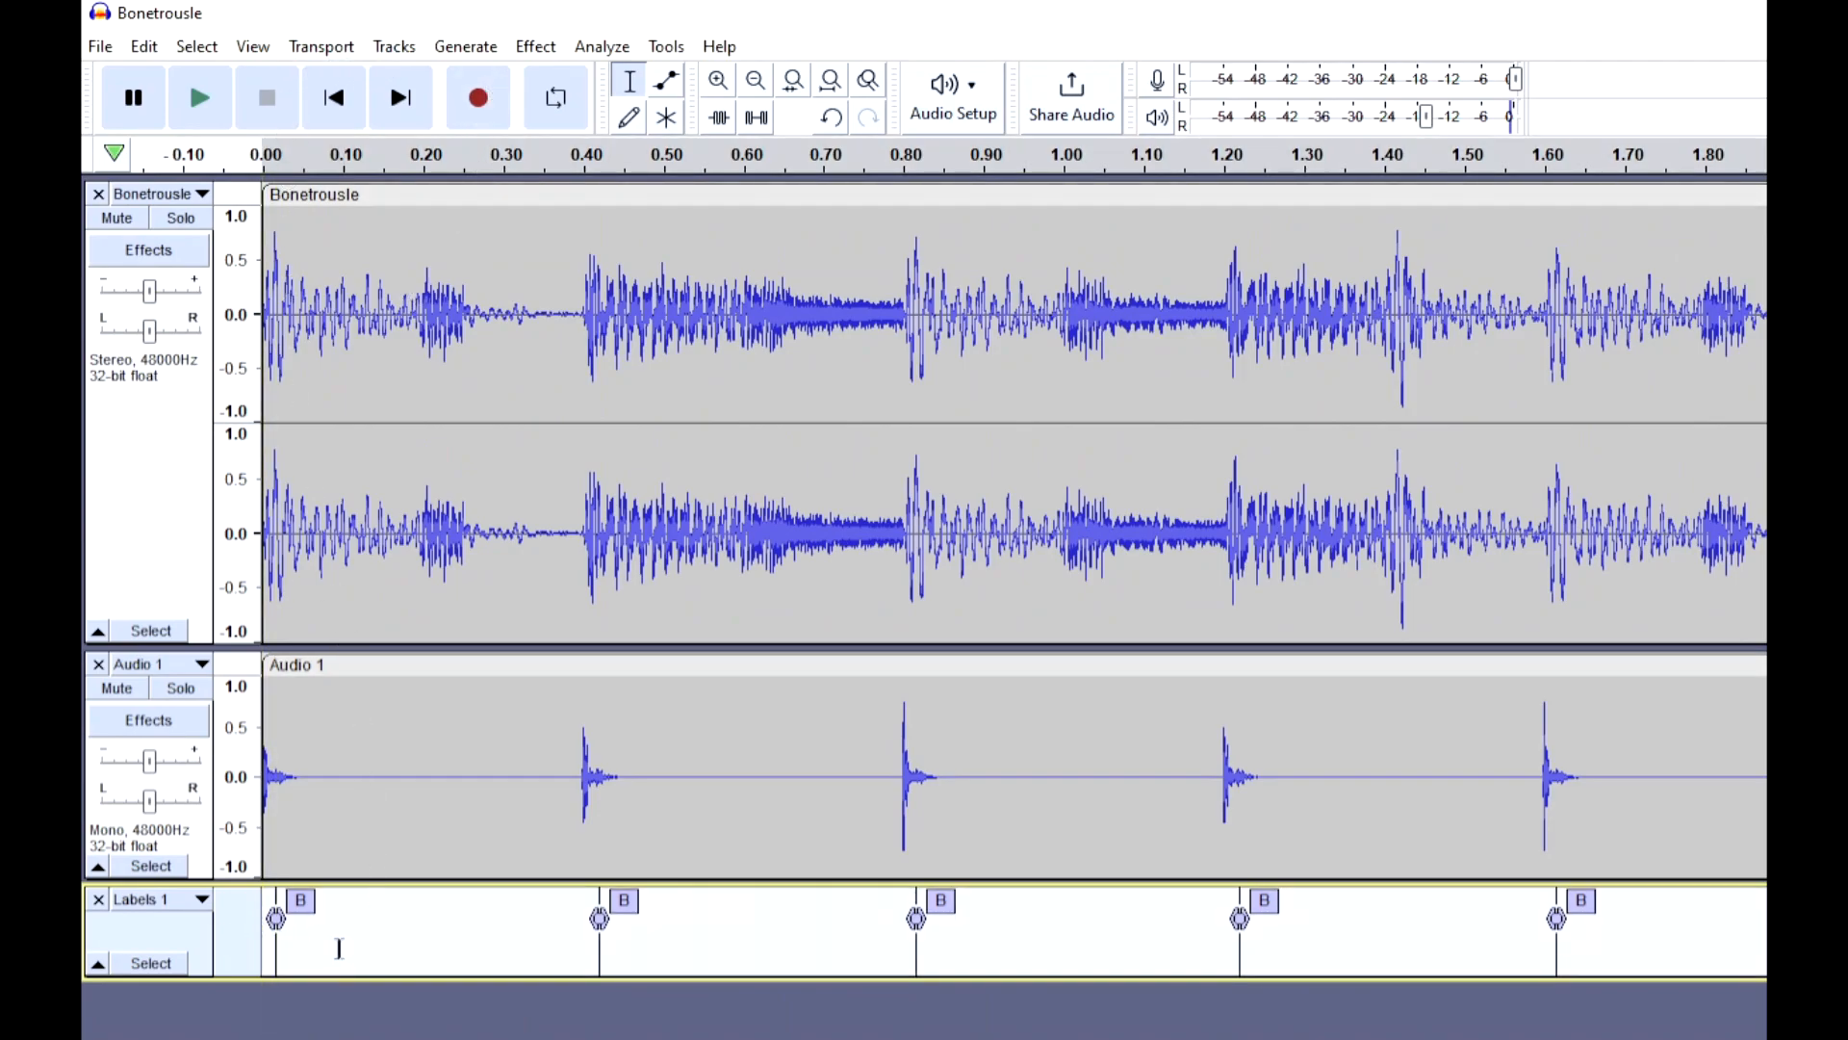
key("ctrl+z")
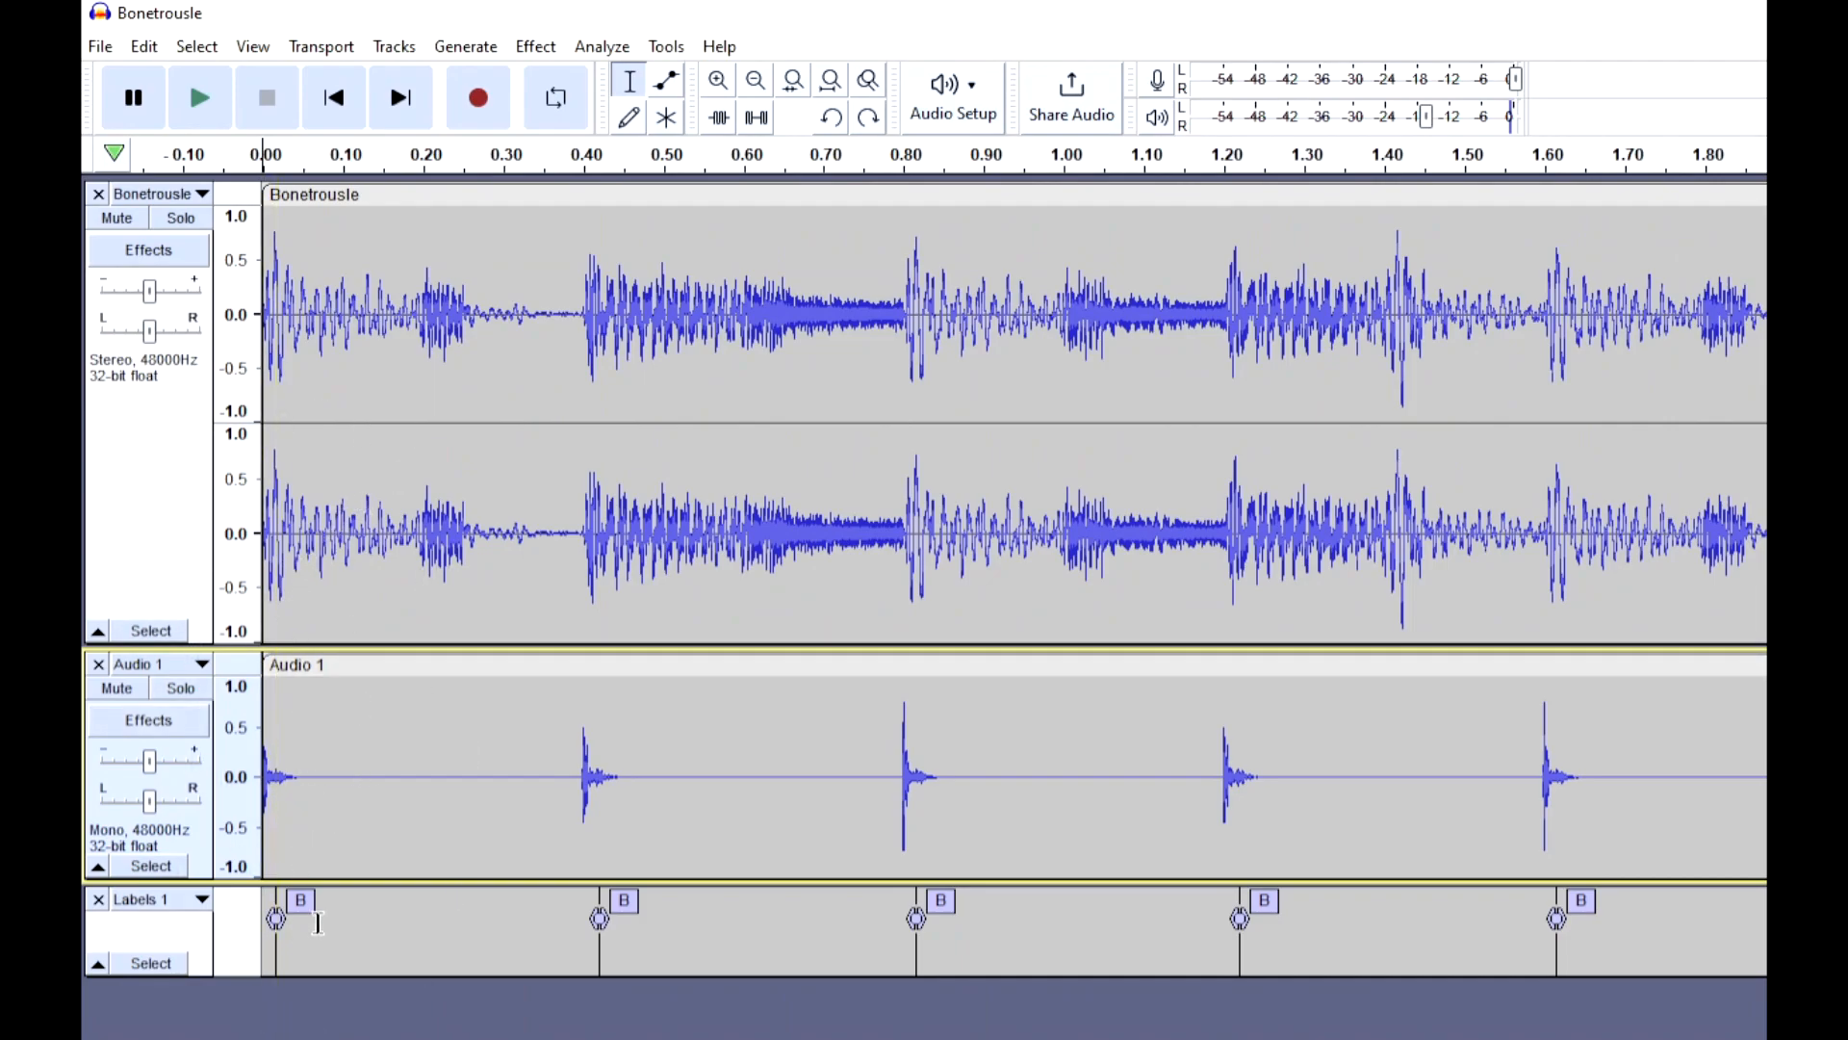
key("ctrl+1")
key("ctrl+1")
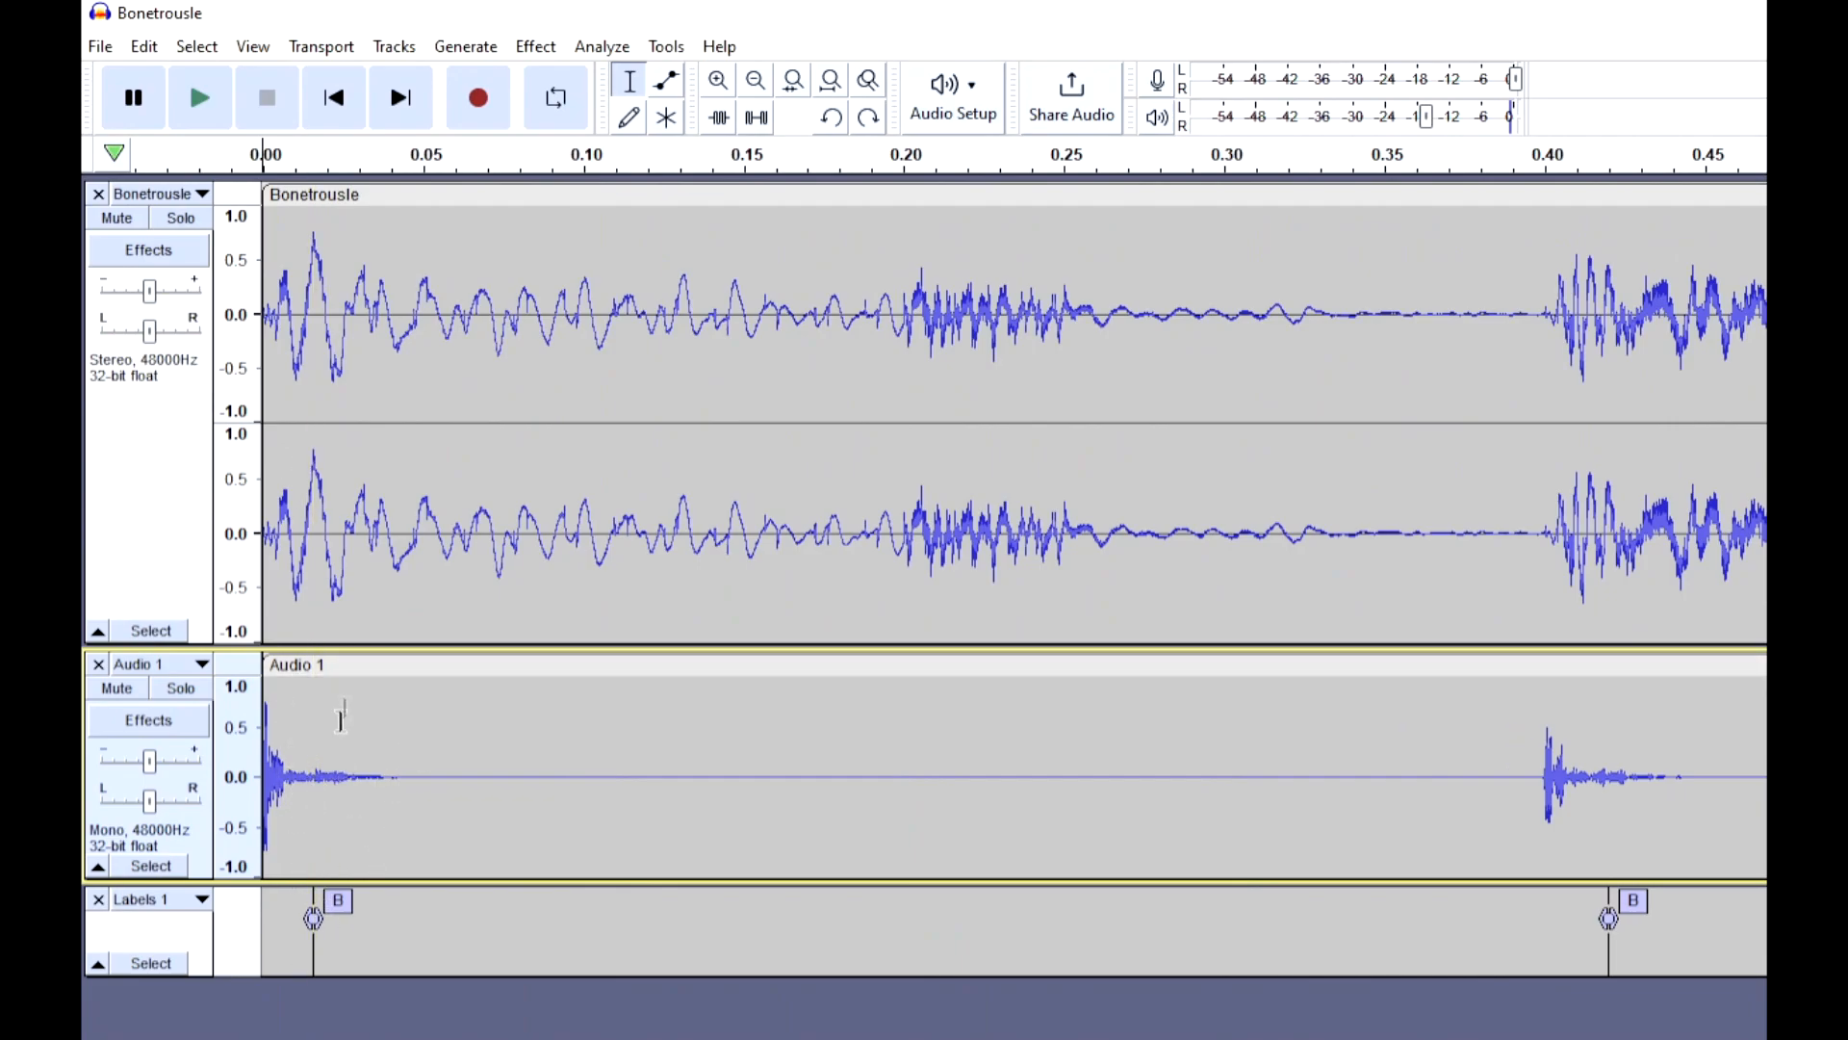
double_click(344, 592)
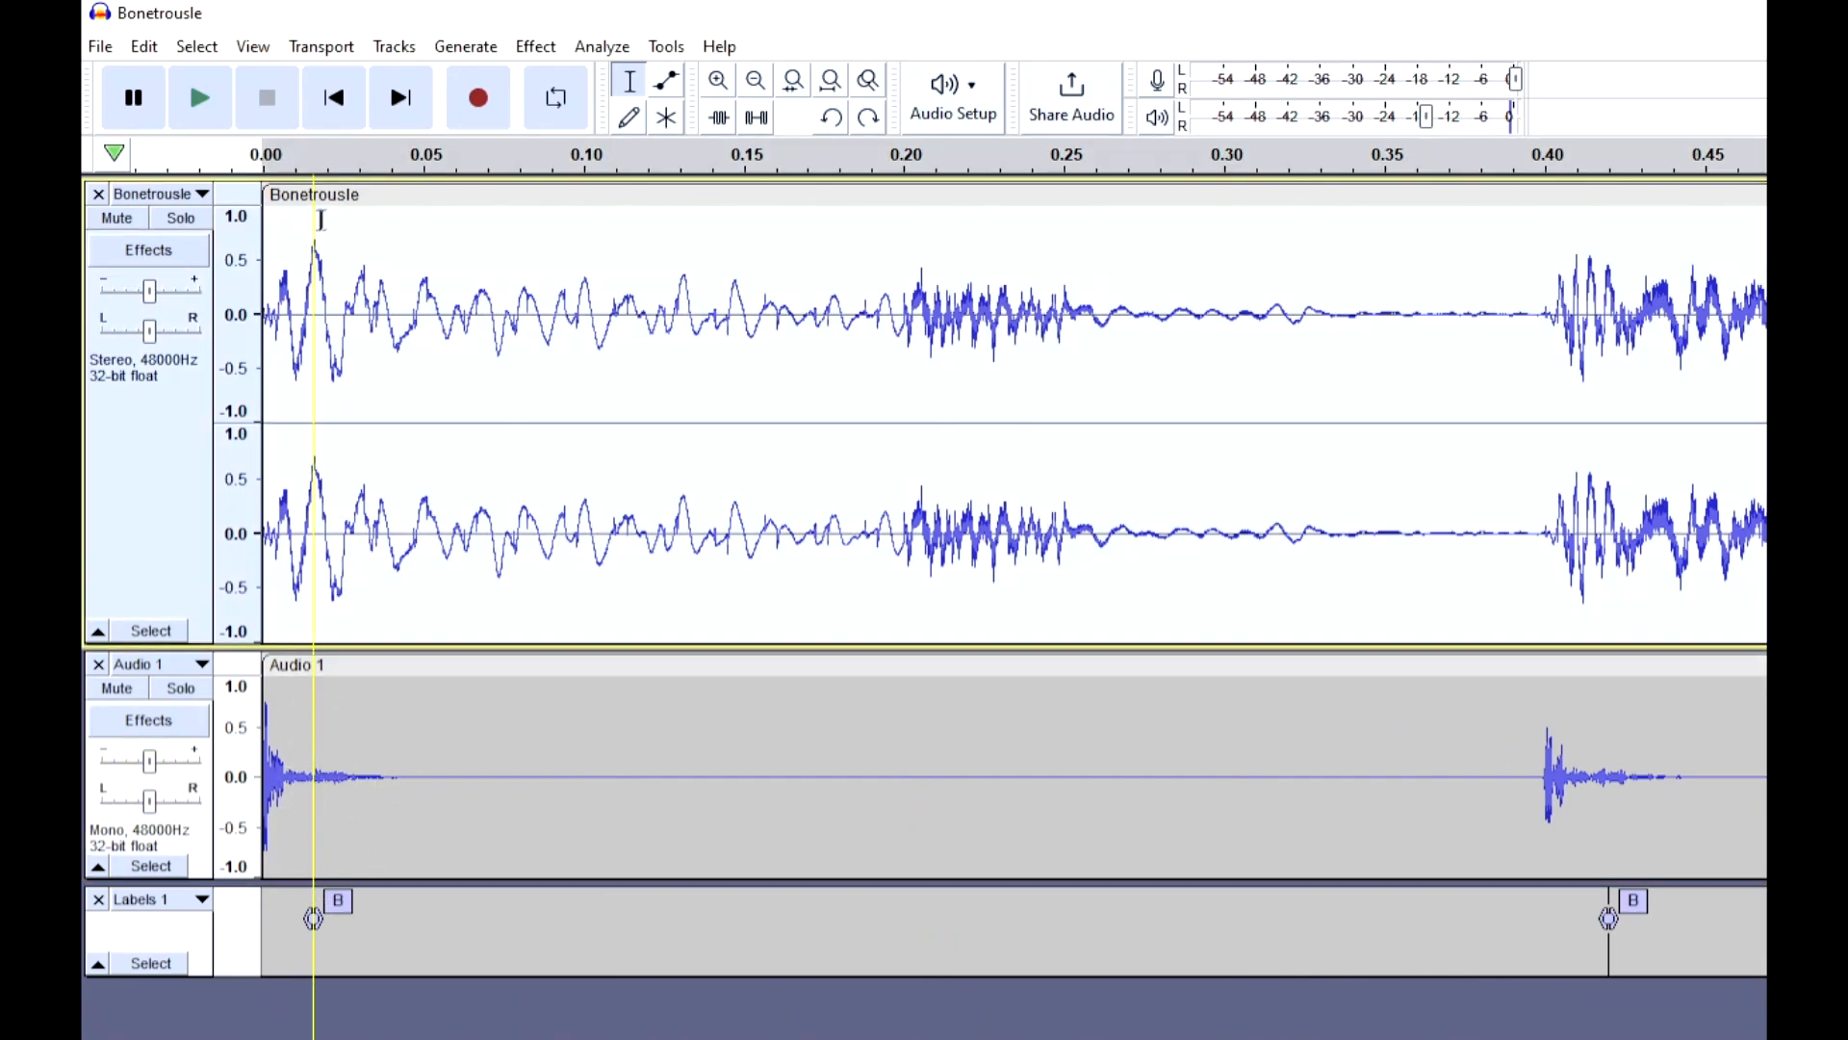
left_click_drag(351, 194, 409, 217)
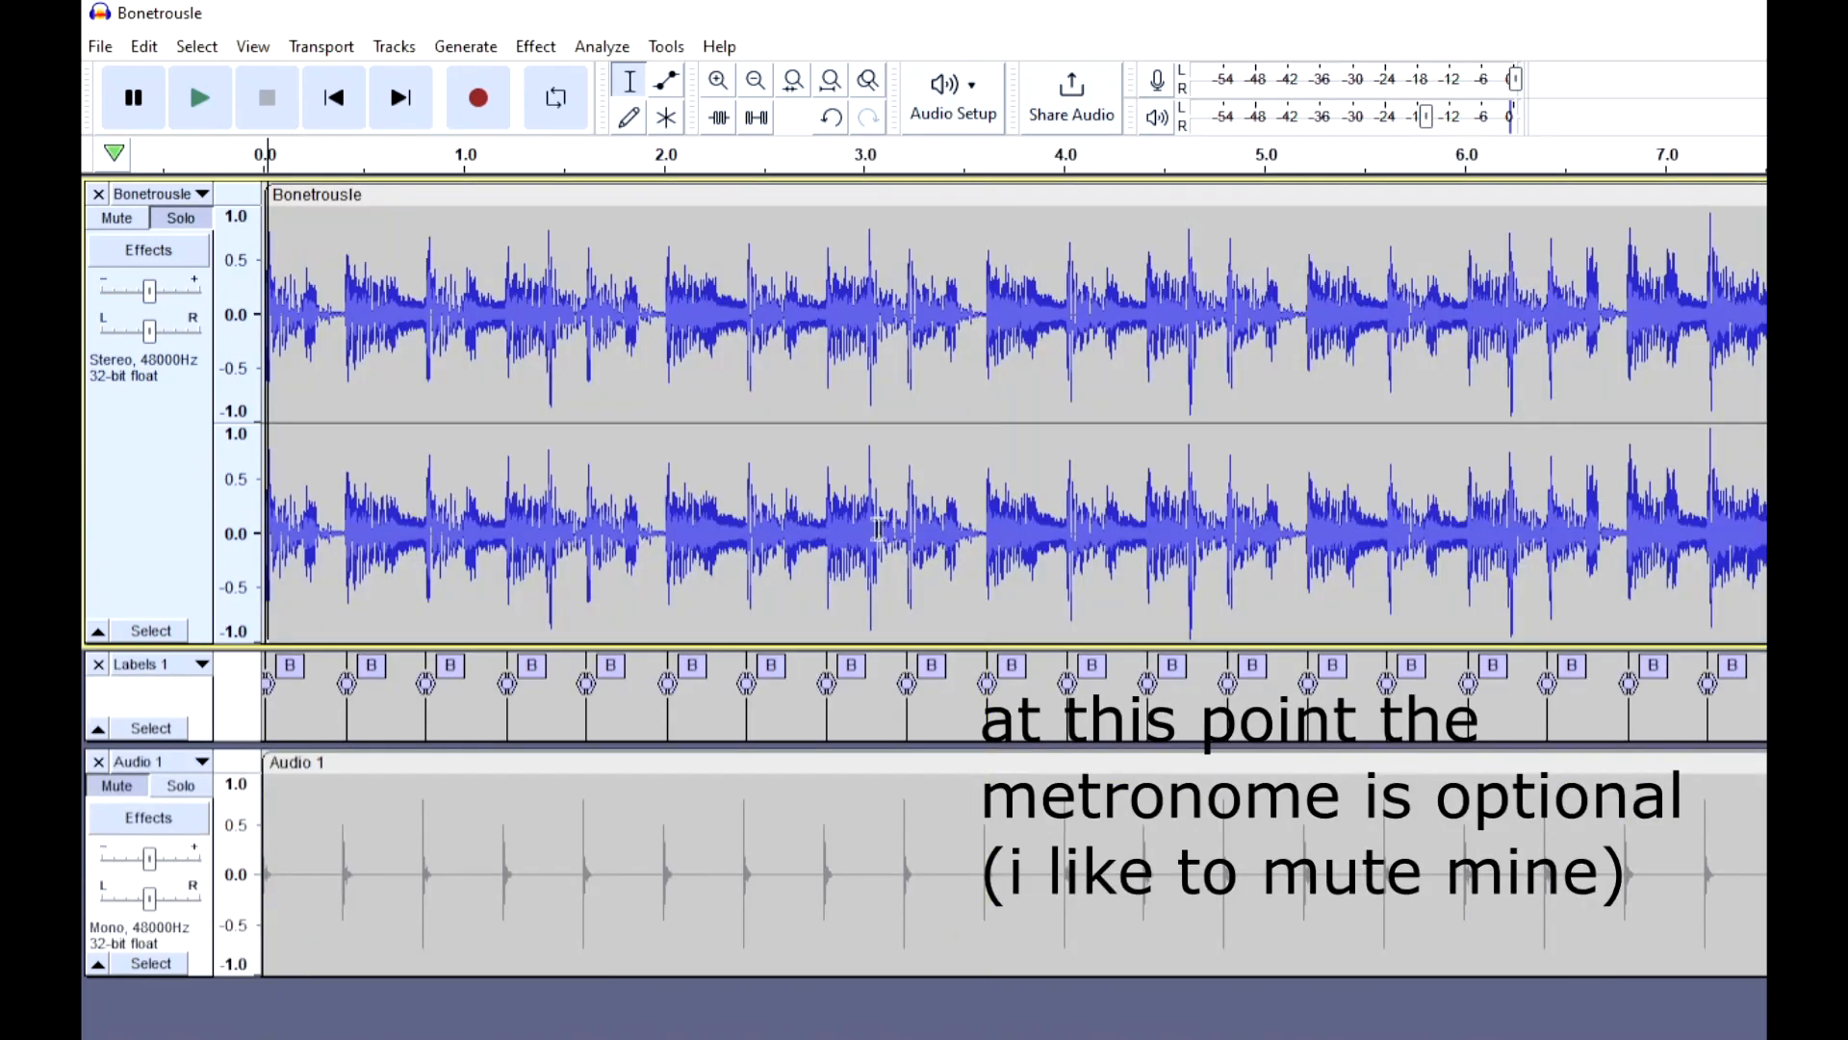
Play the song from the beat label near 3.2 s and select that single beat up to about 3.6 s
left_click(904, 525)
key("space")
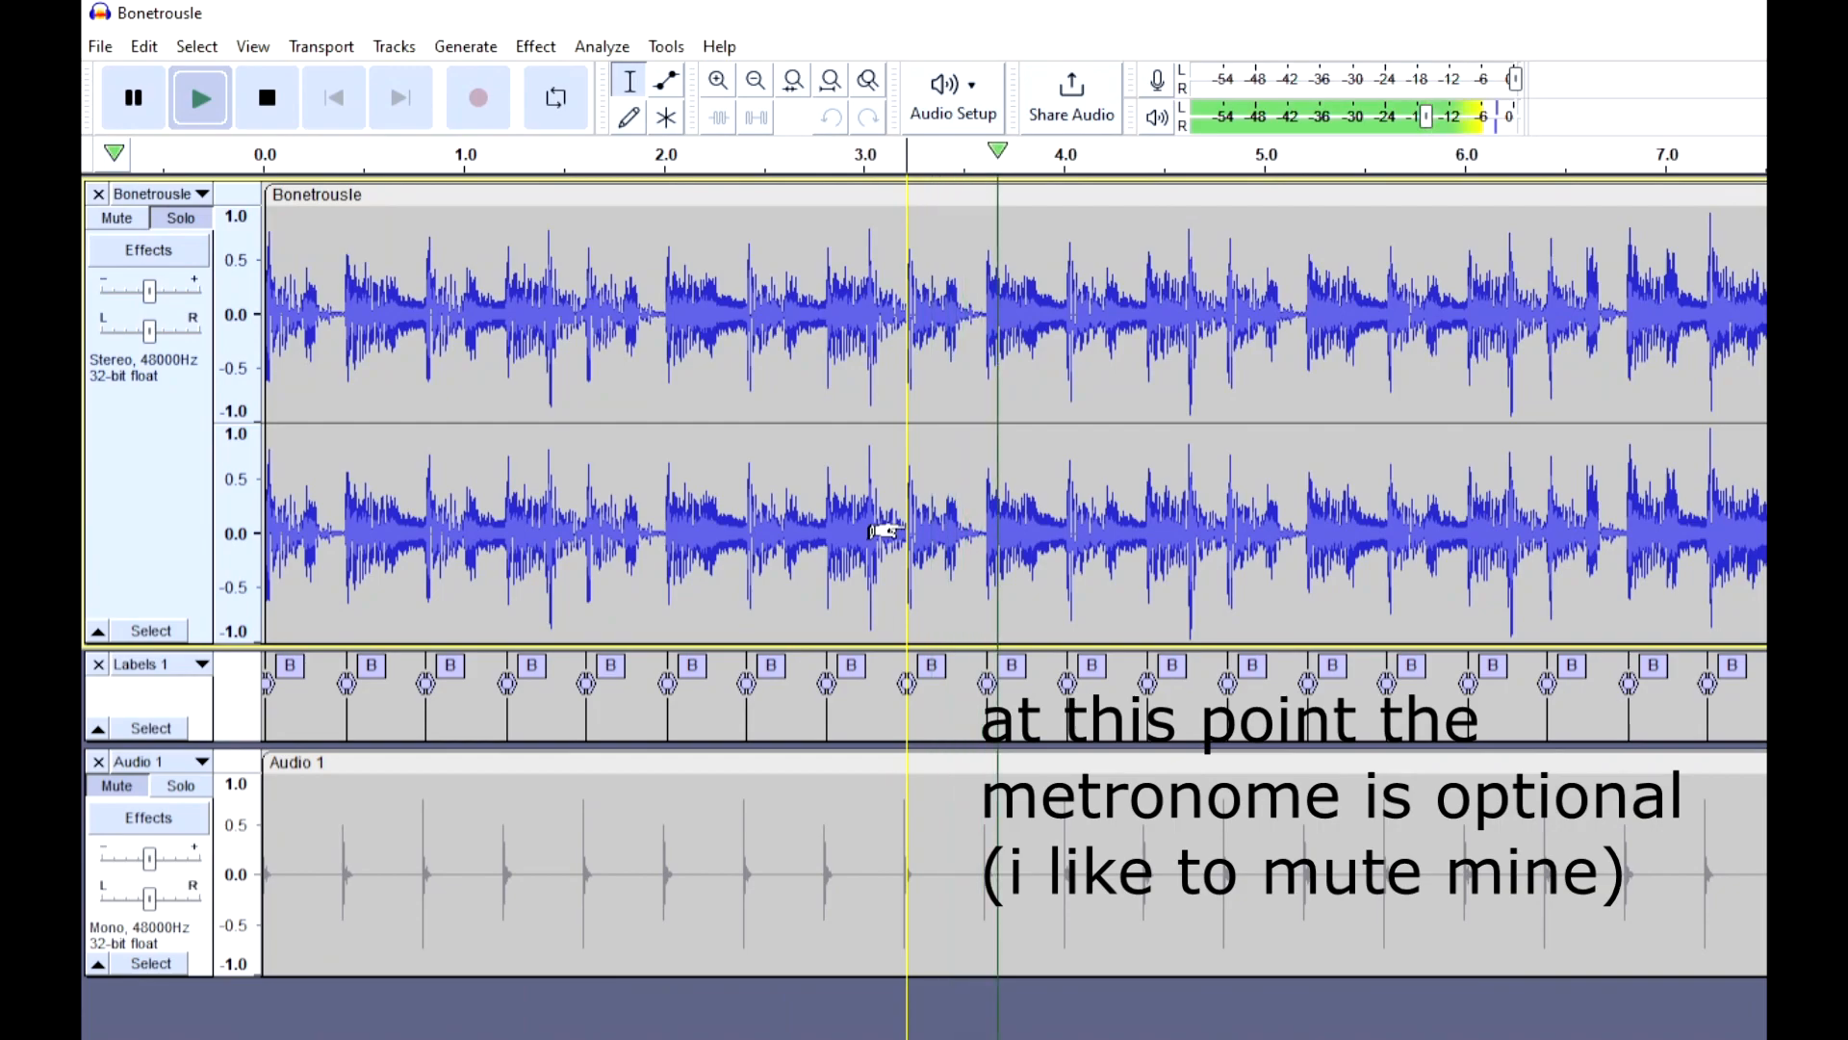
key("space")
left_click_drag(985, 530, 907, 528)
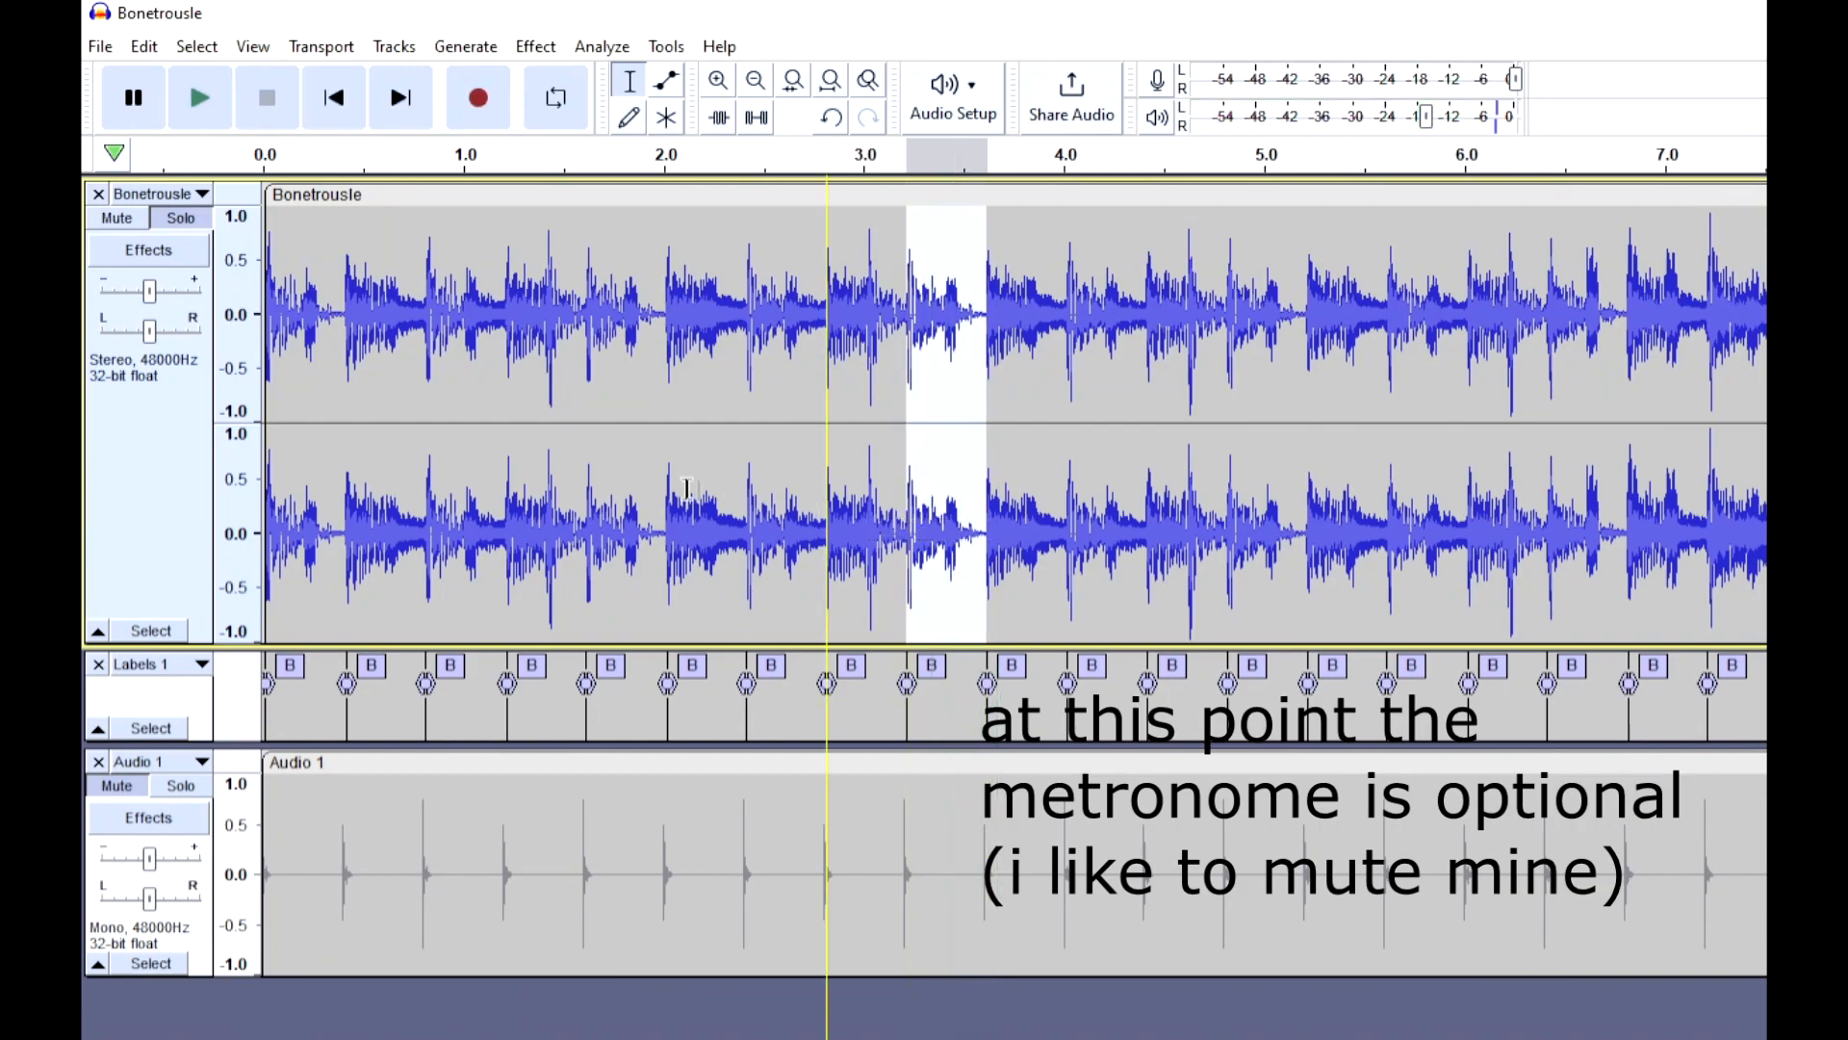
Play the three beats between about 0.4 and 1.6 s and select the song's opening beat up to about 0.4 s
left_click_drag(345, 525, 587, 551)
key("space")
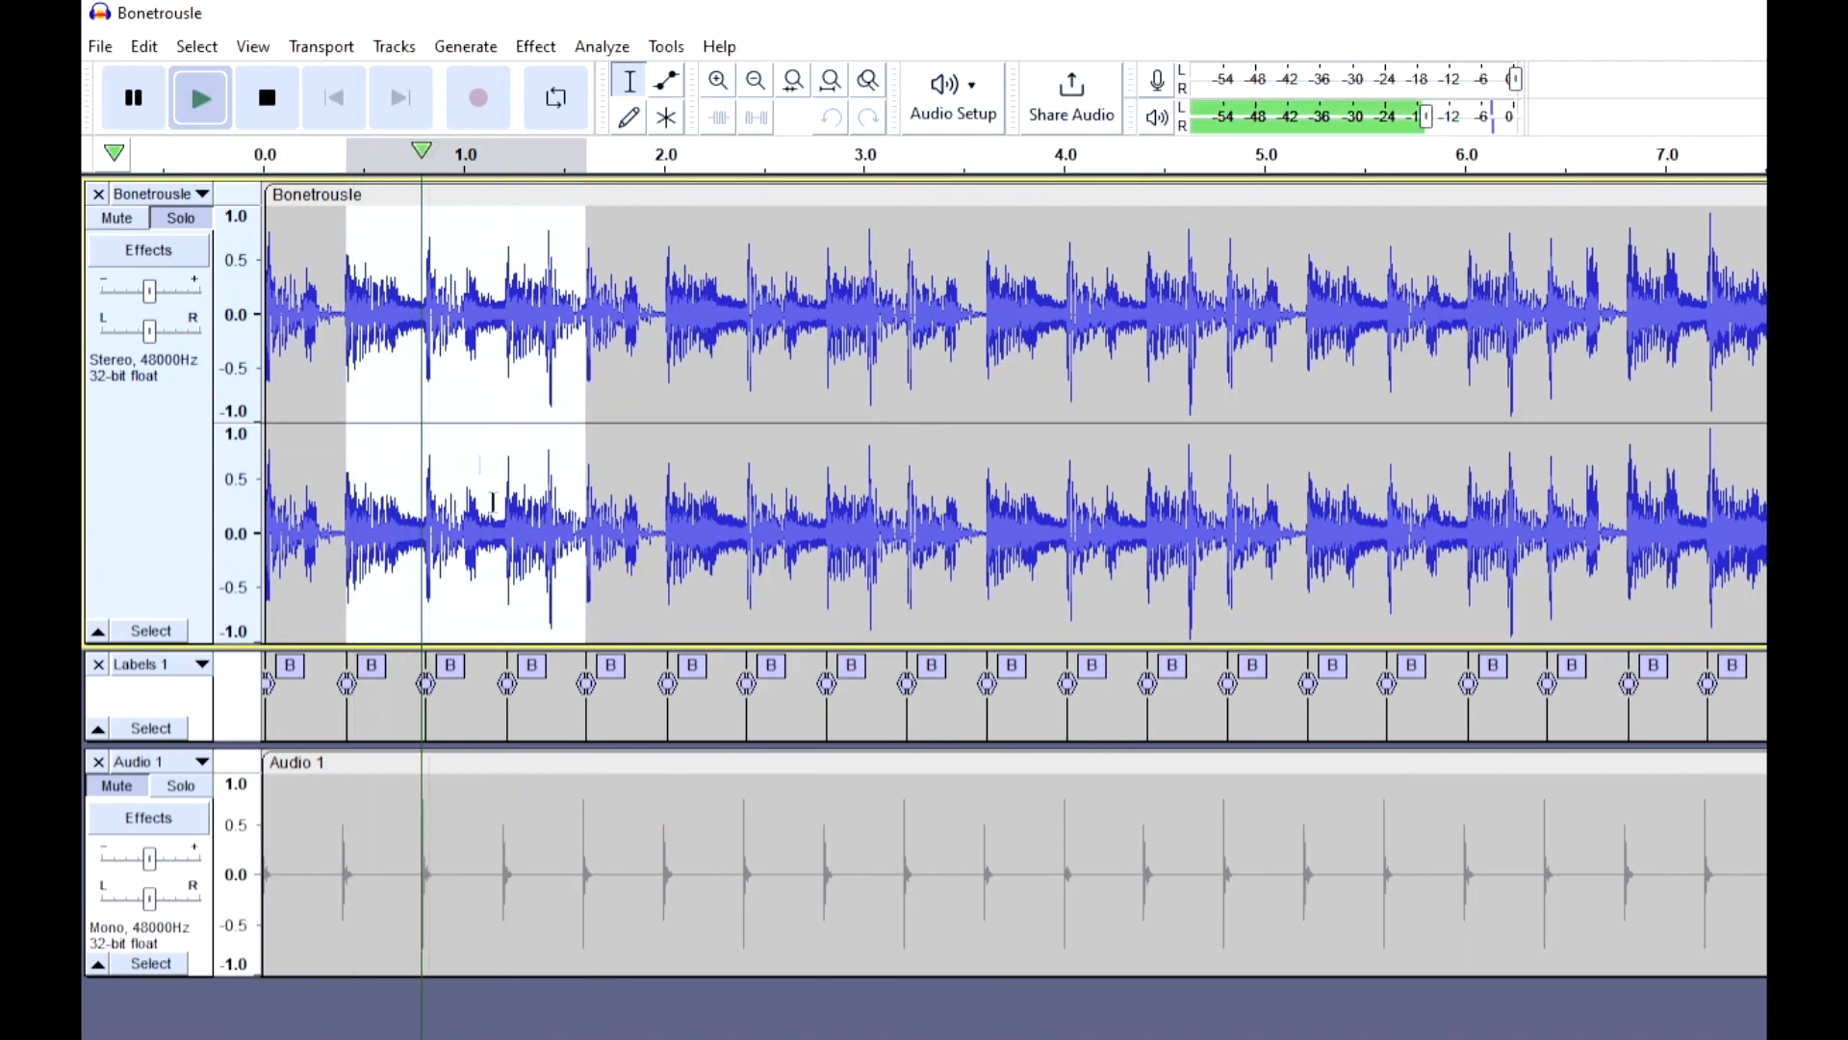
left_click(510, 503)
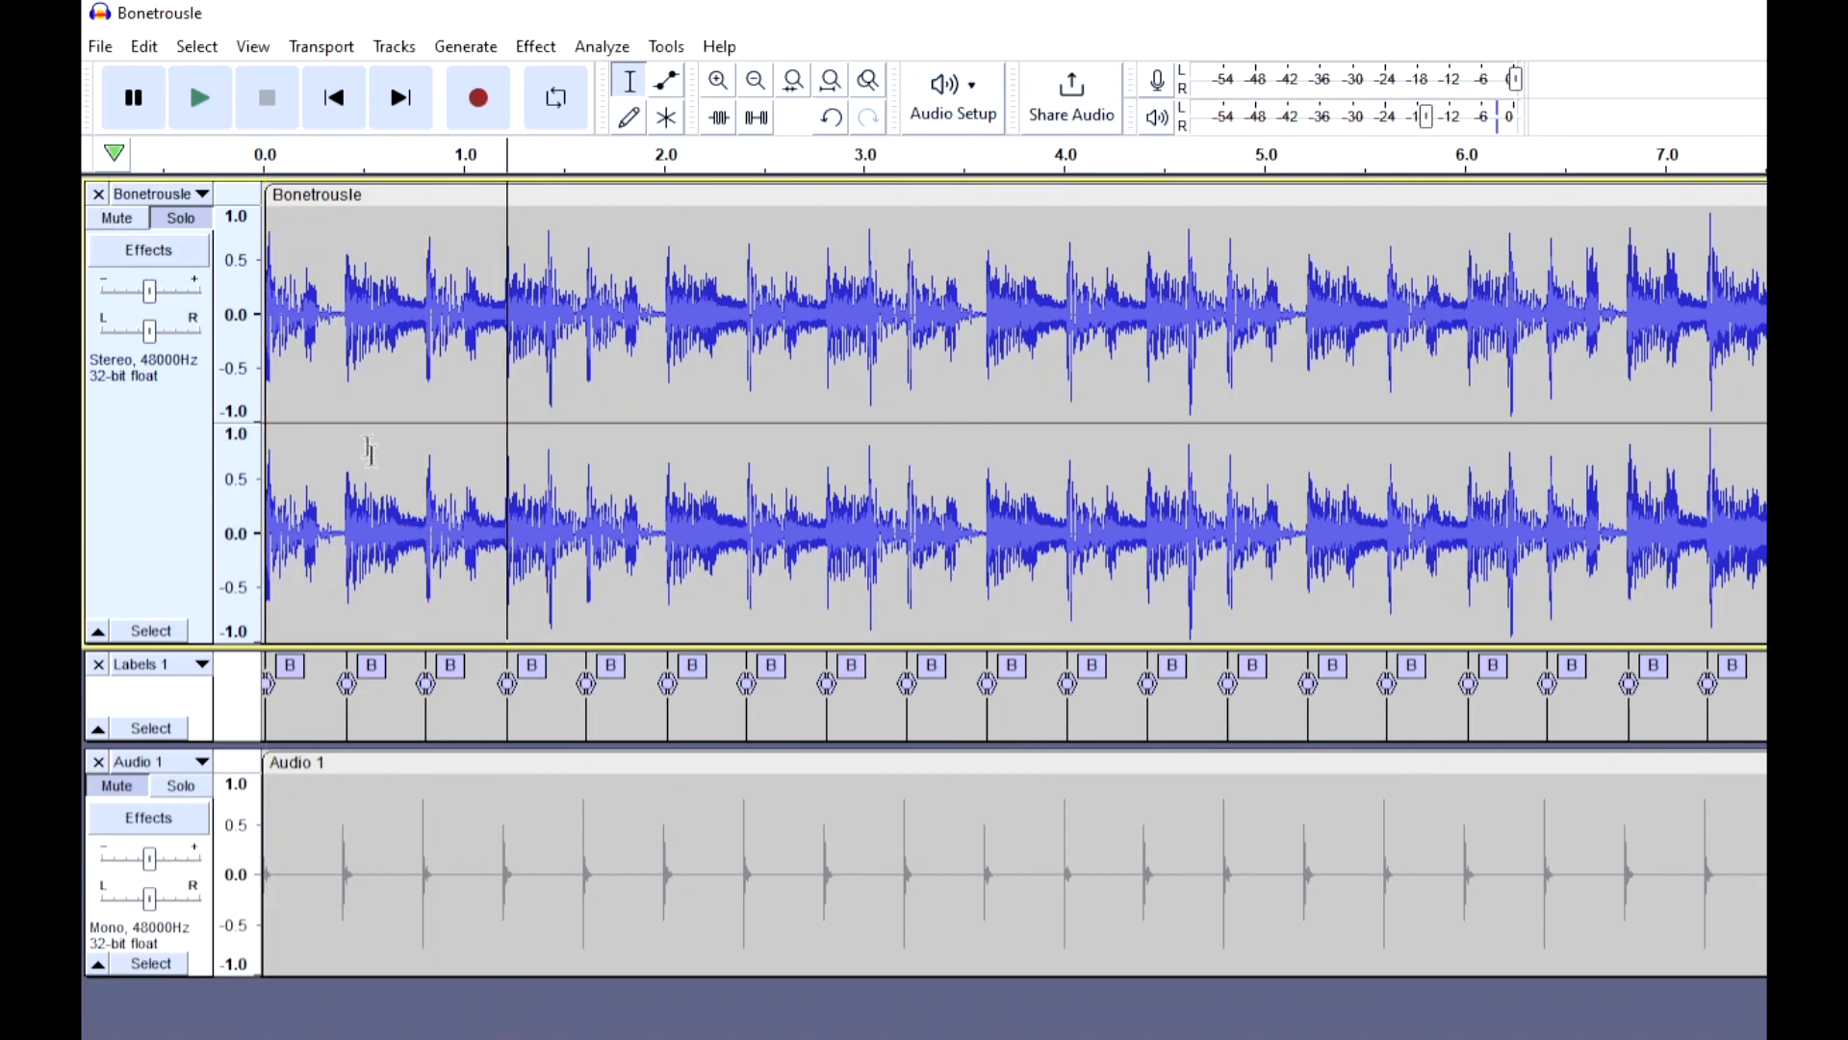
left_click_drag(347, 453, 252, 549)
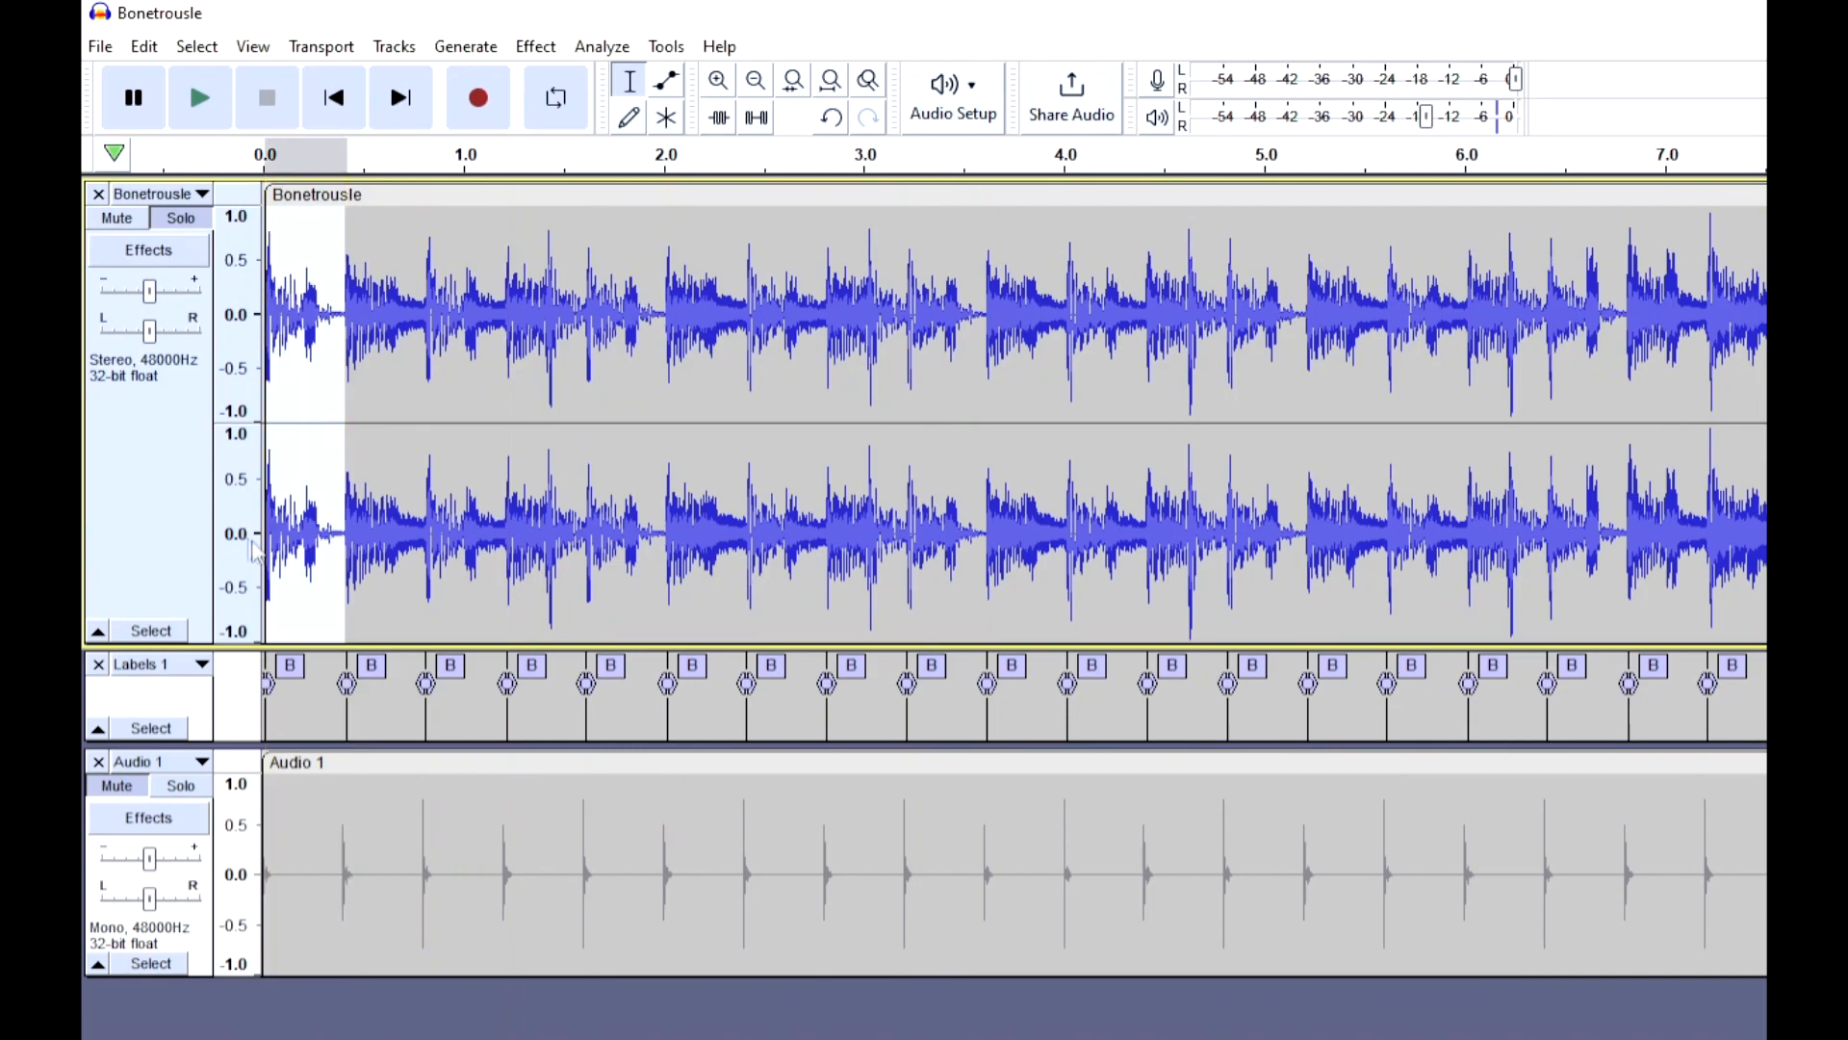
key("space")
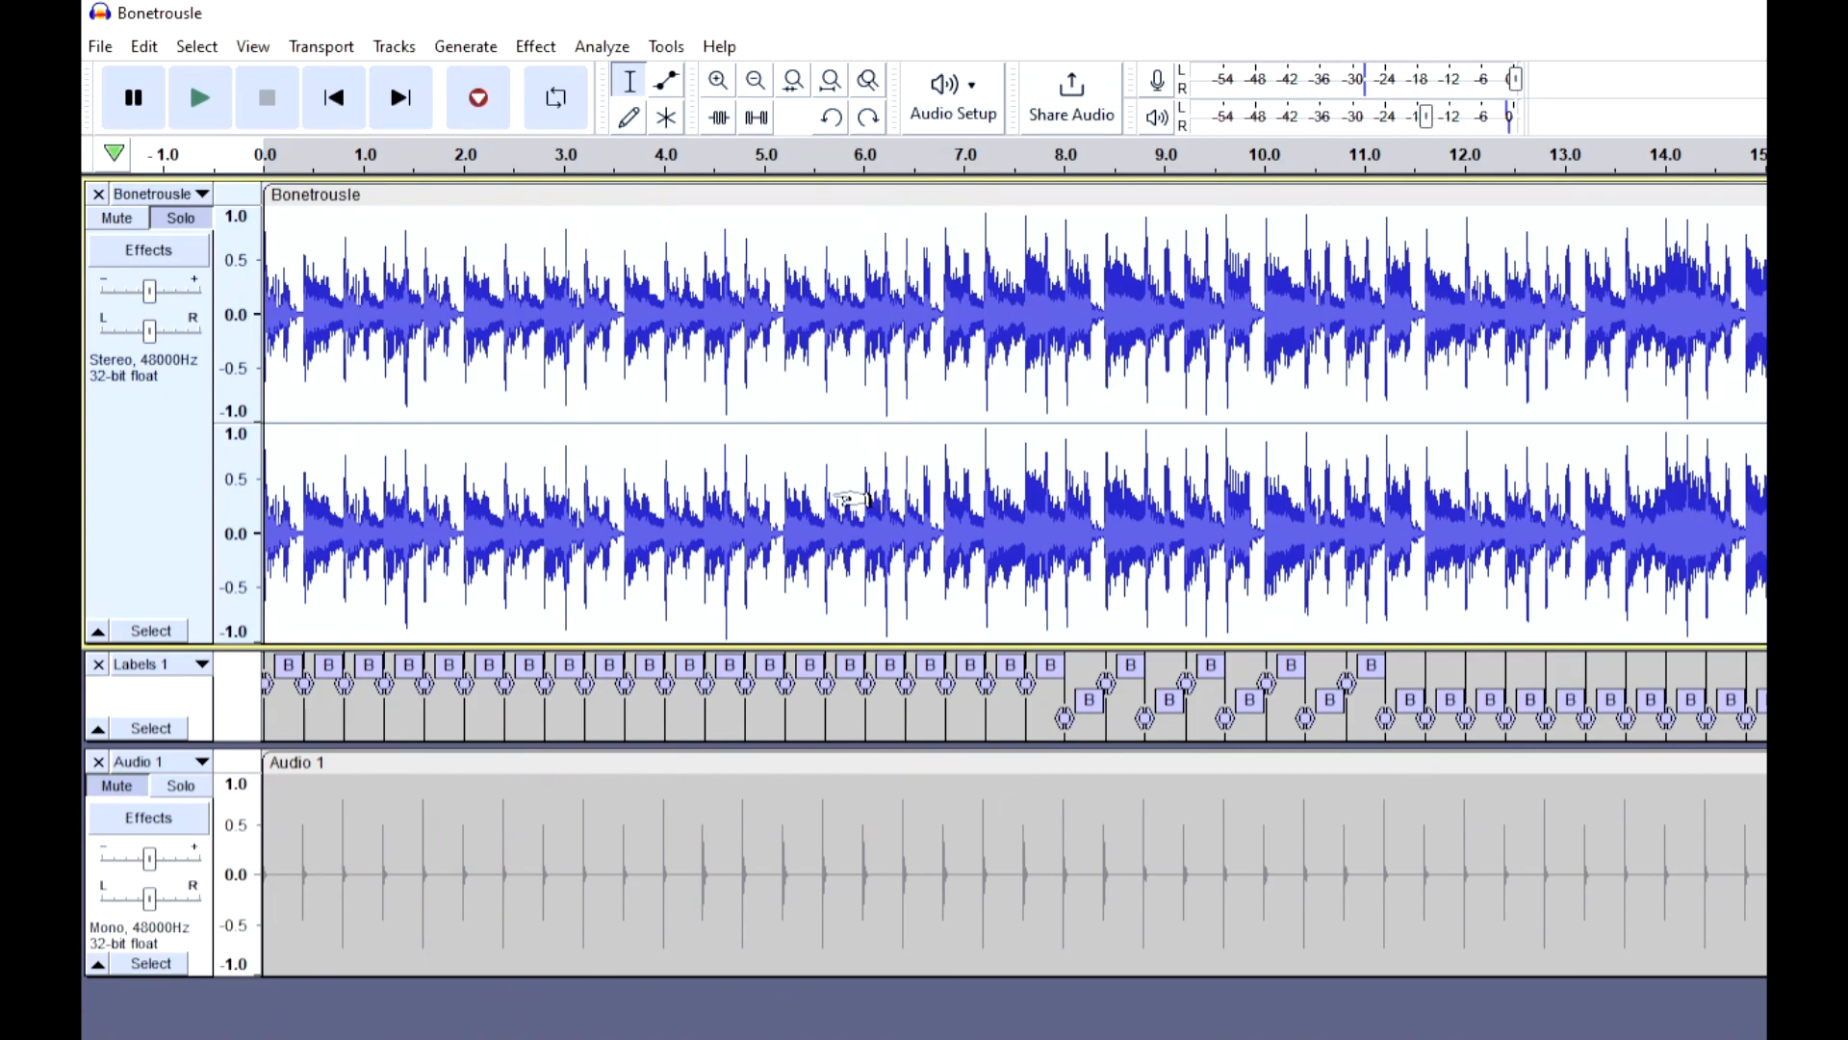
Look through the song for a new passage and play it from about 31 to 32 s
scroll(1028, 484, "right", 13)
scroll(604, 537, "left", 13)
scroll(703, 510, "right", 10)
scroll(920, 512, "right", 20)
scroll(674, 498, "left", 3)
left_click(564, 508)
key("space")
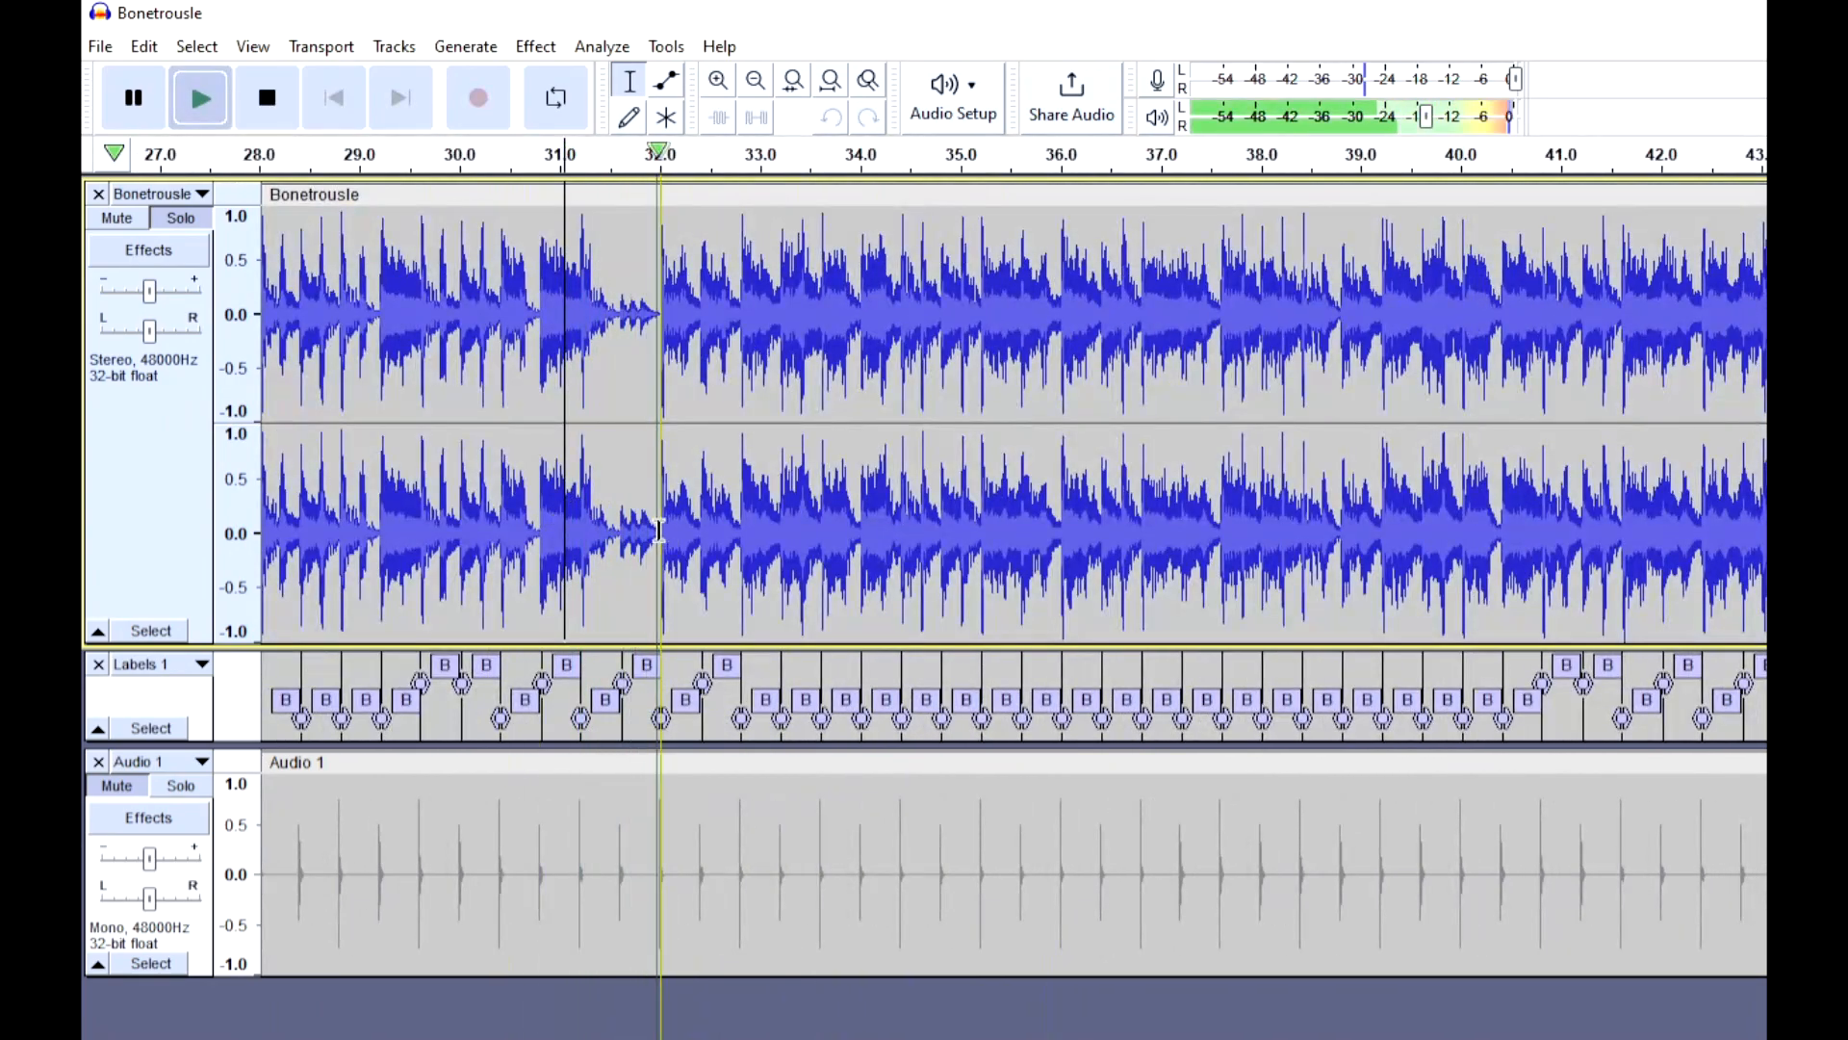
key("space")
Copy the beat between about 32.0 and 32.4 s and paste it into a new track
left_click_drag(661, 528, 702, 524)
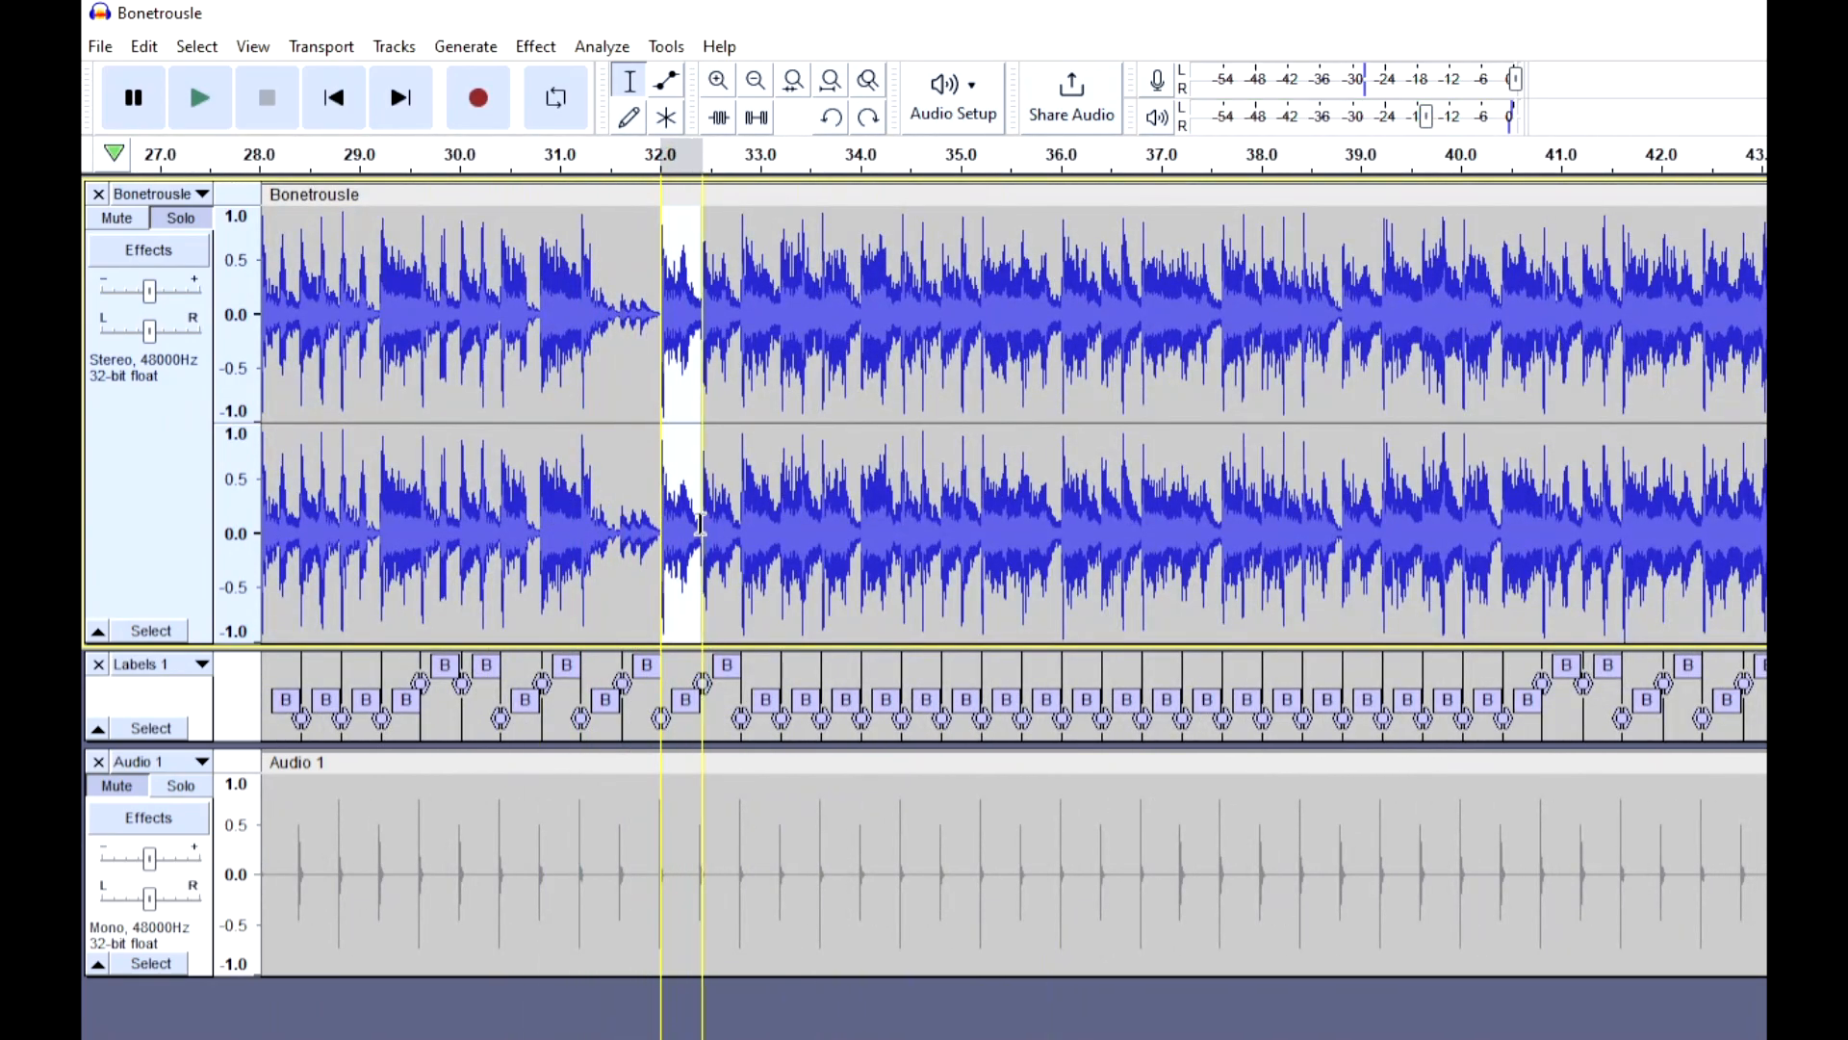
key("ctrl+c")
left_click(577, 1009)
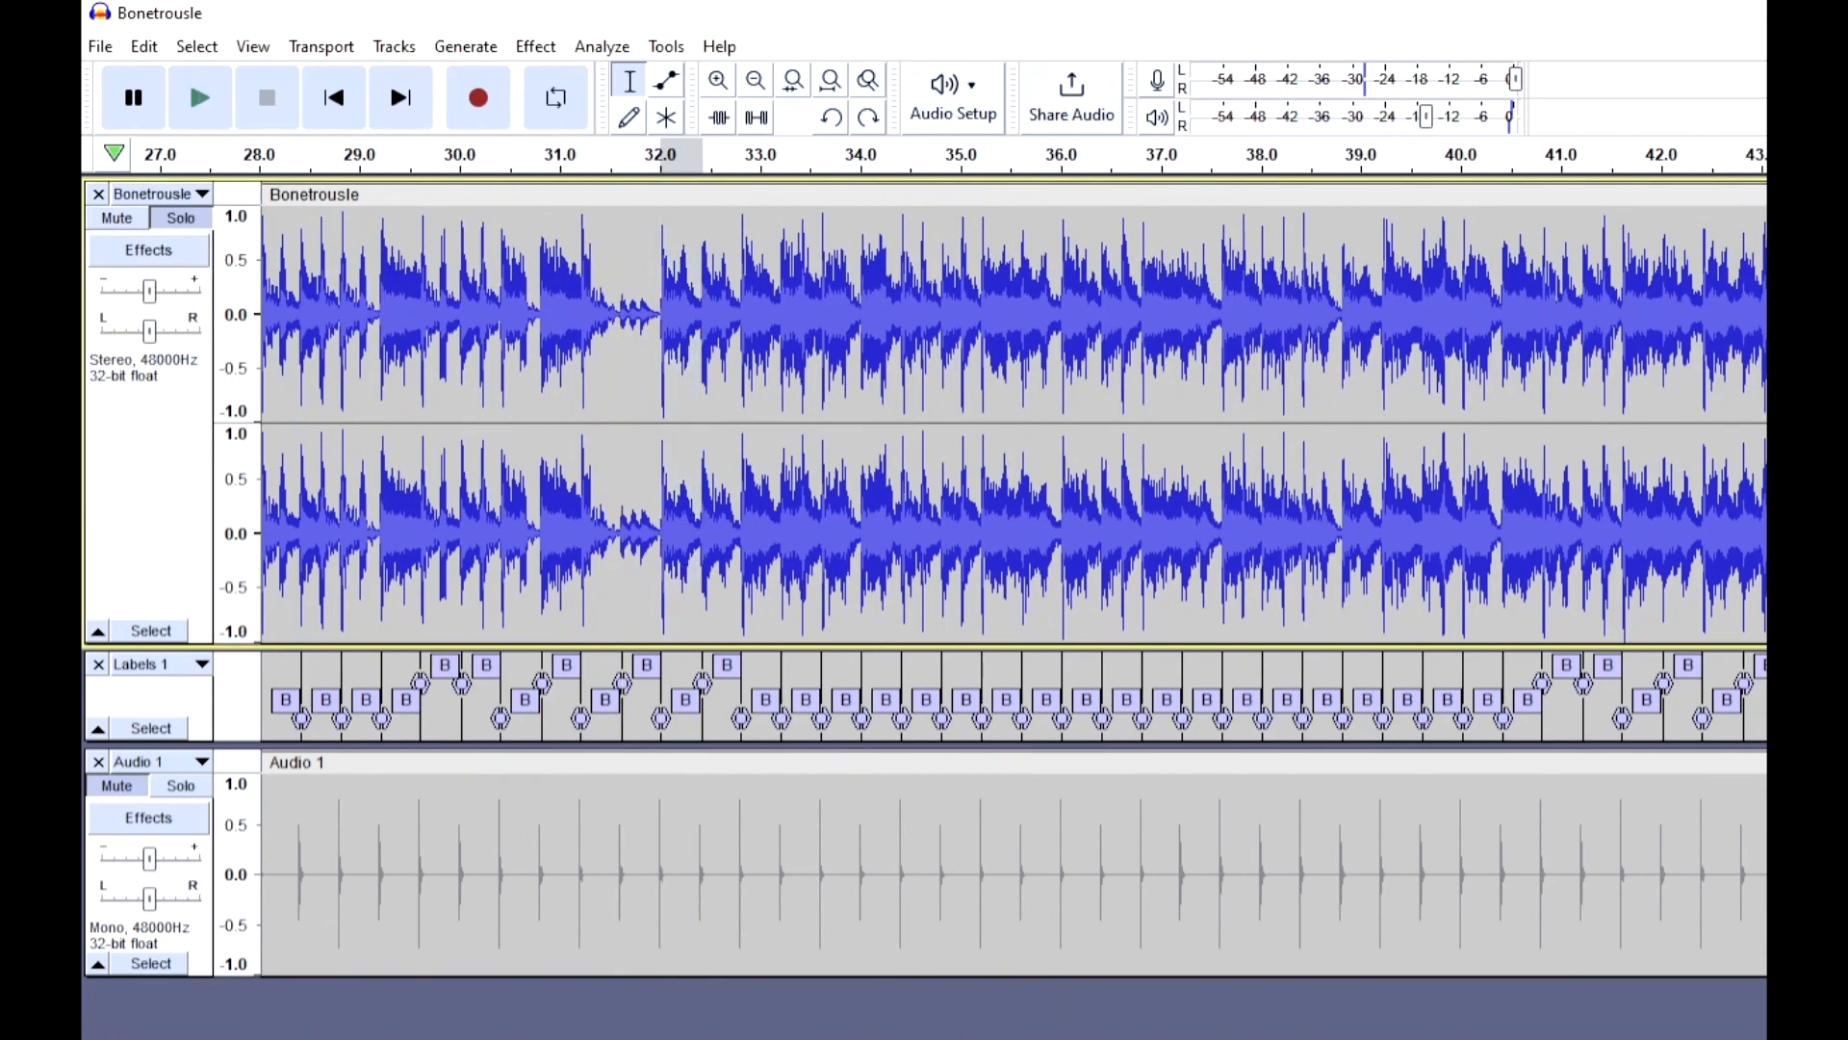
key("ctrl+v")
Move the new track up until it sits directly below the original Bonetrousle track
left_click(185, 849)
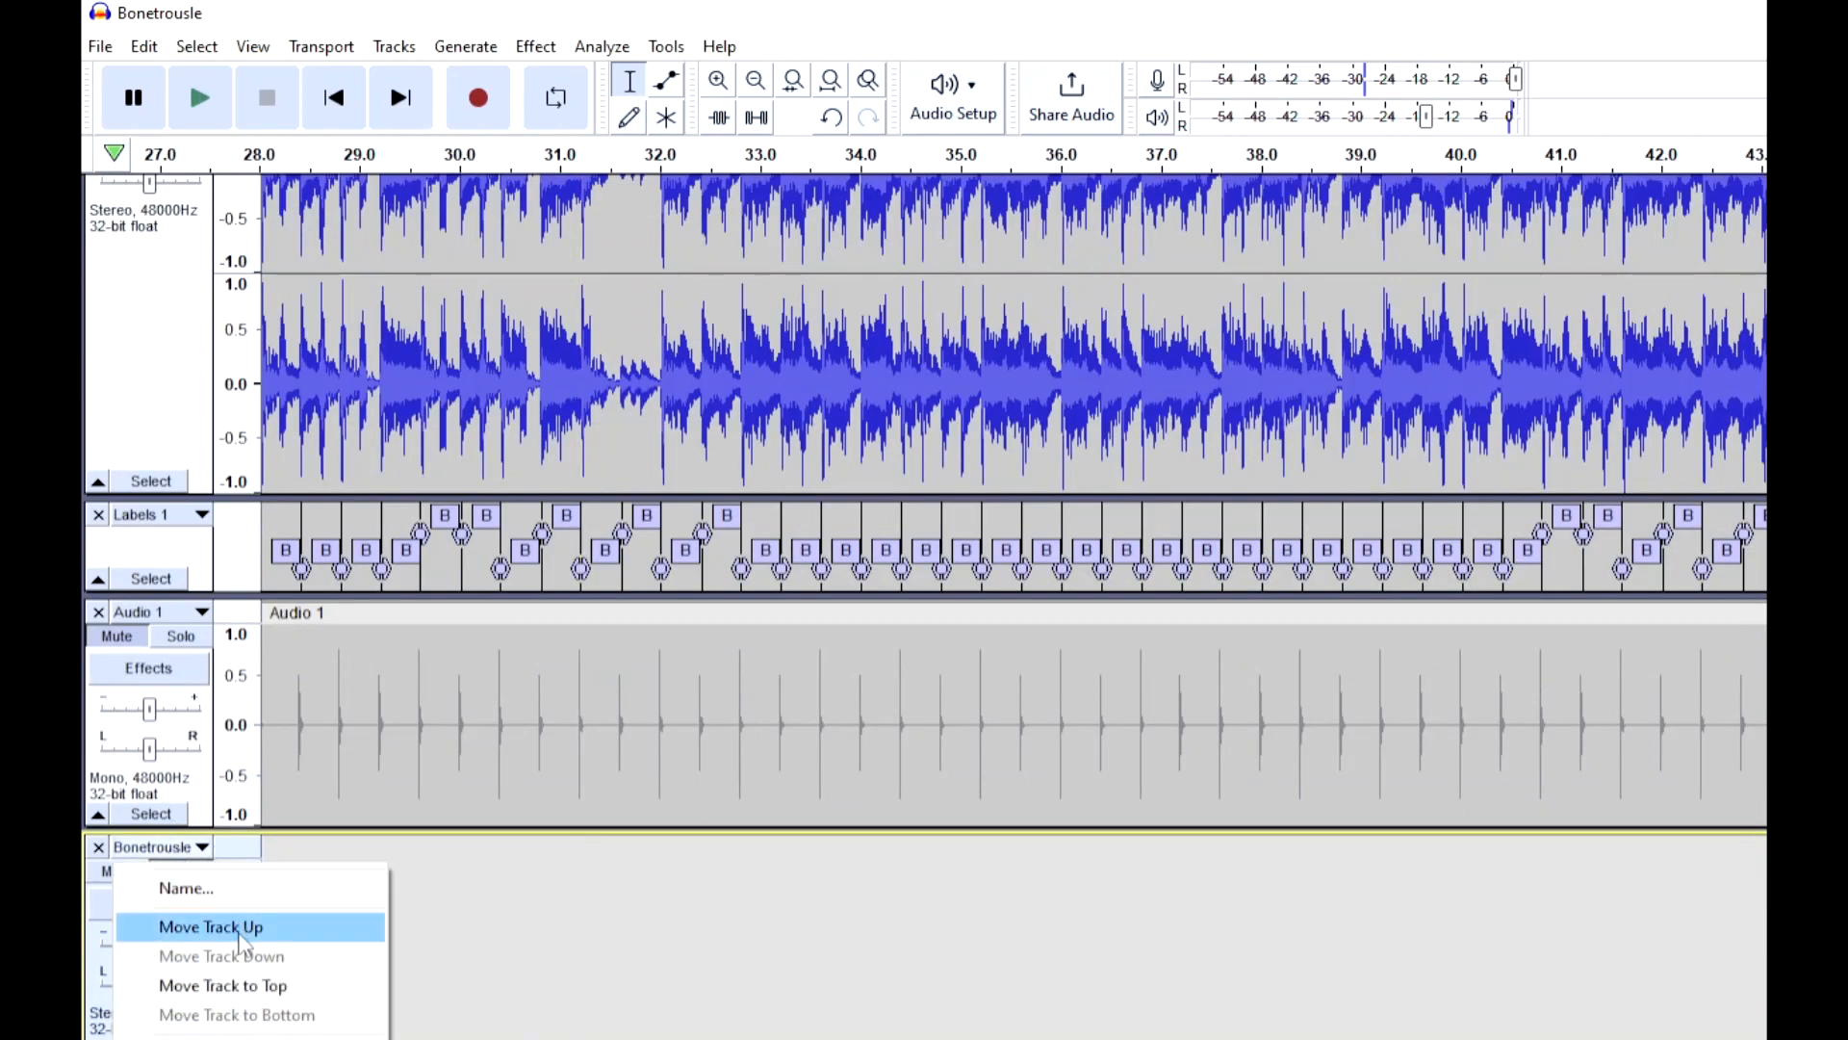
left_click(187, 924)
left_click(193, 616)
left_click(228, 689)
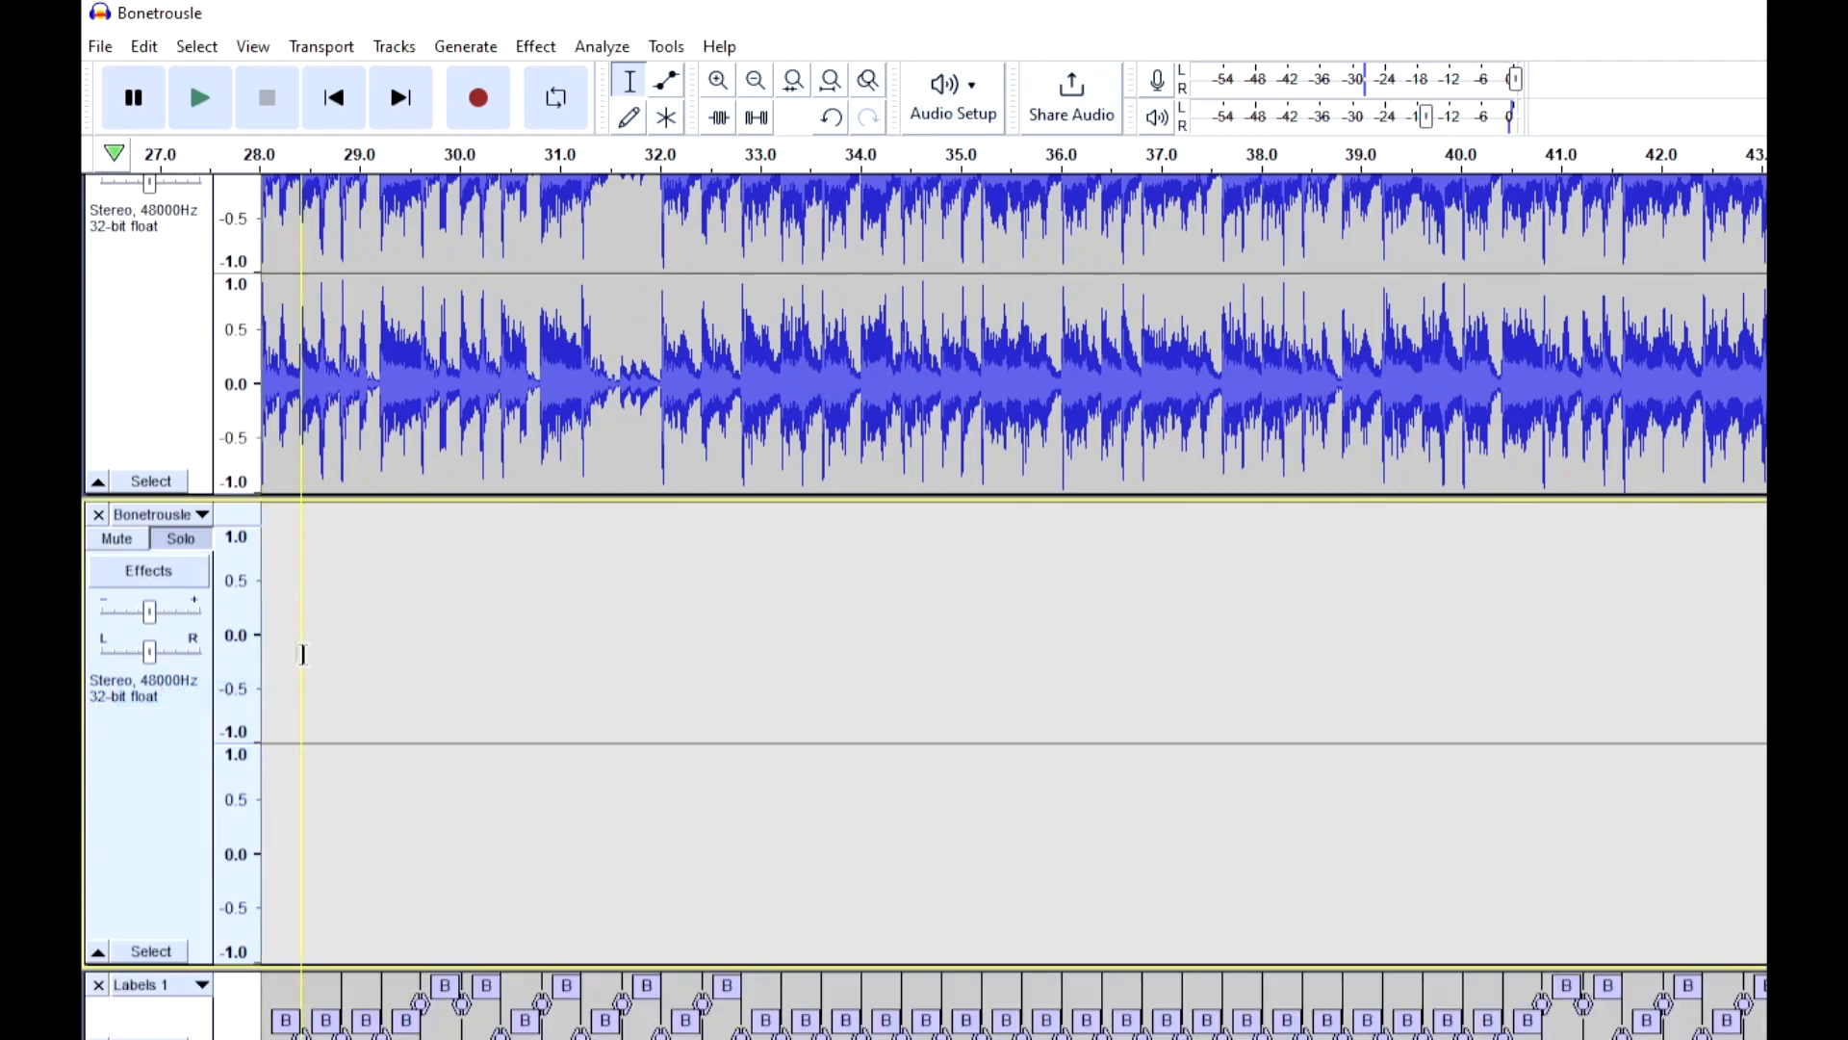
scroll(485, 732, "down", 1)
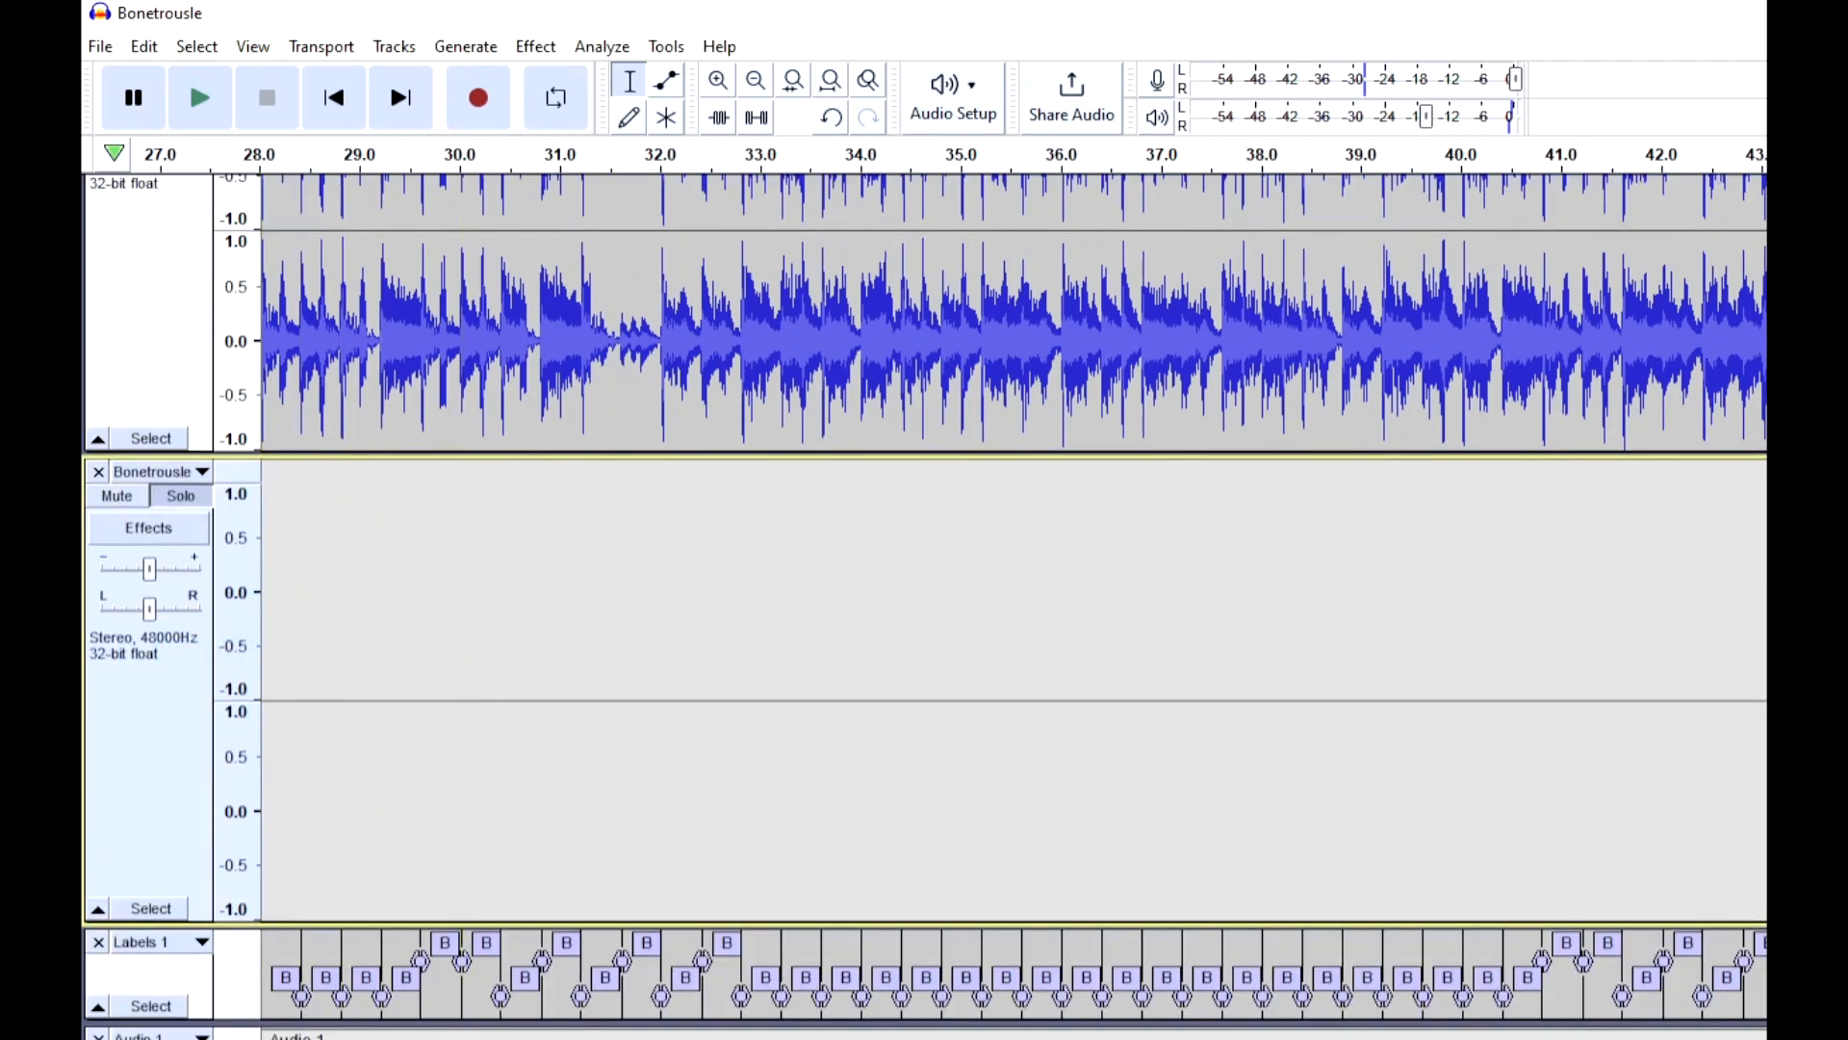
Move the pasted beat clip from the start of its track to line up with its source beat at about 32.0 s
scroll(1013, 597, "left", 20)
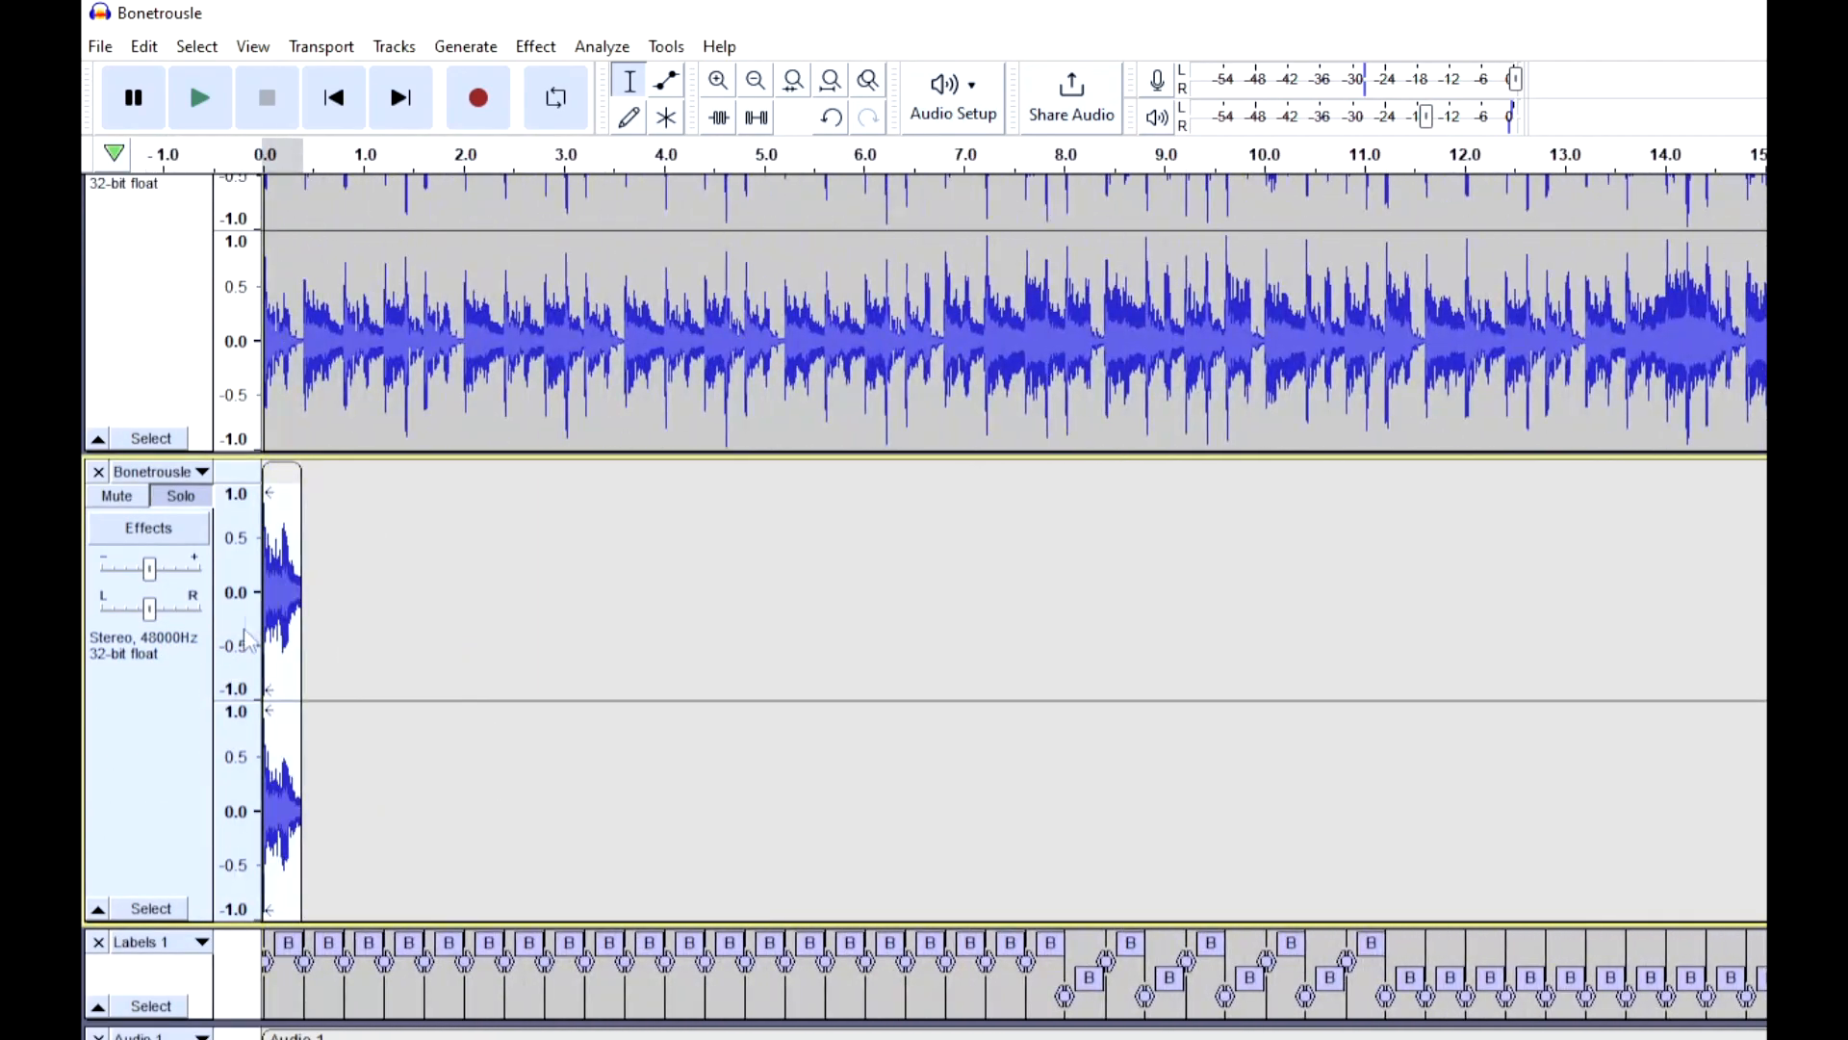
left_click_drag(277, 473, 1554, 664)
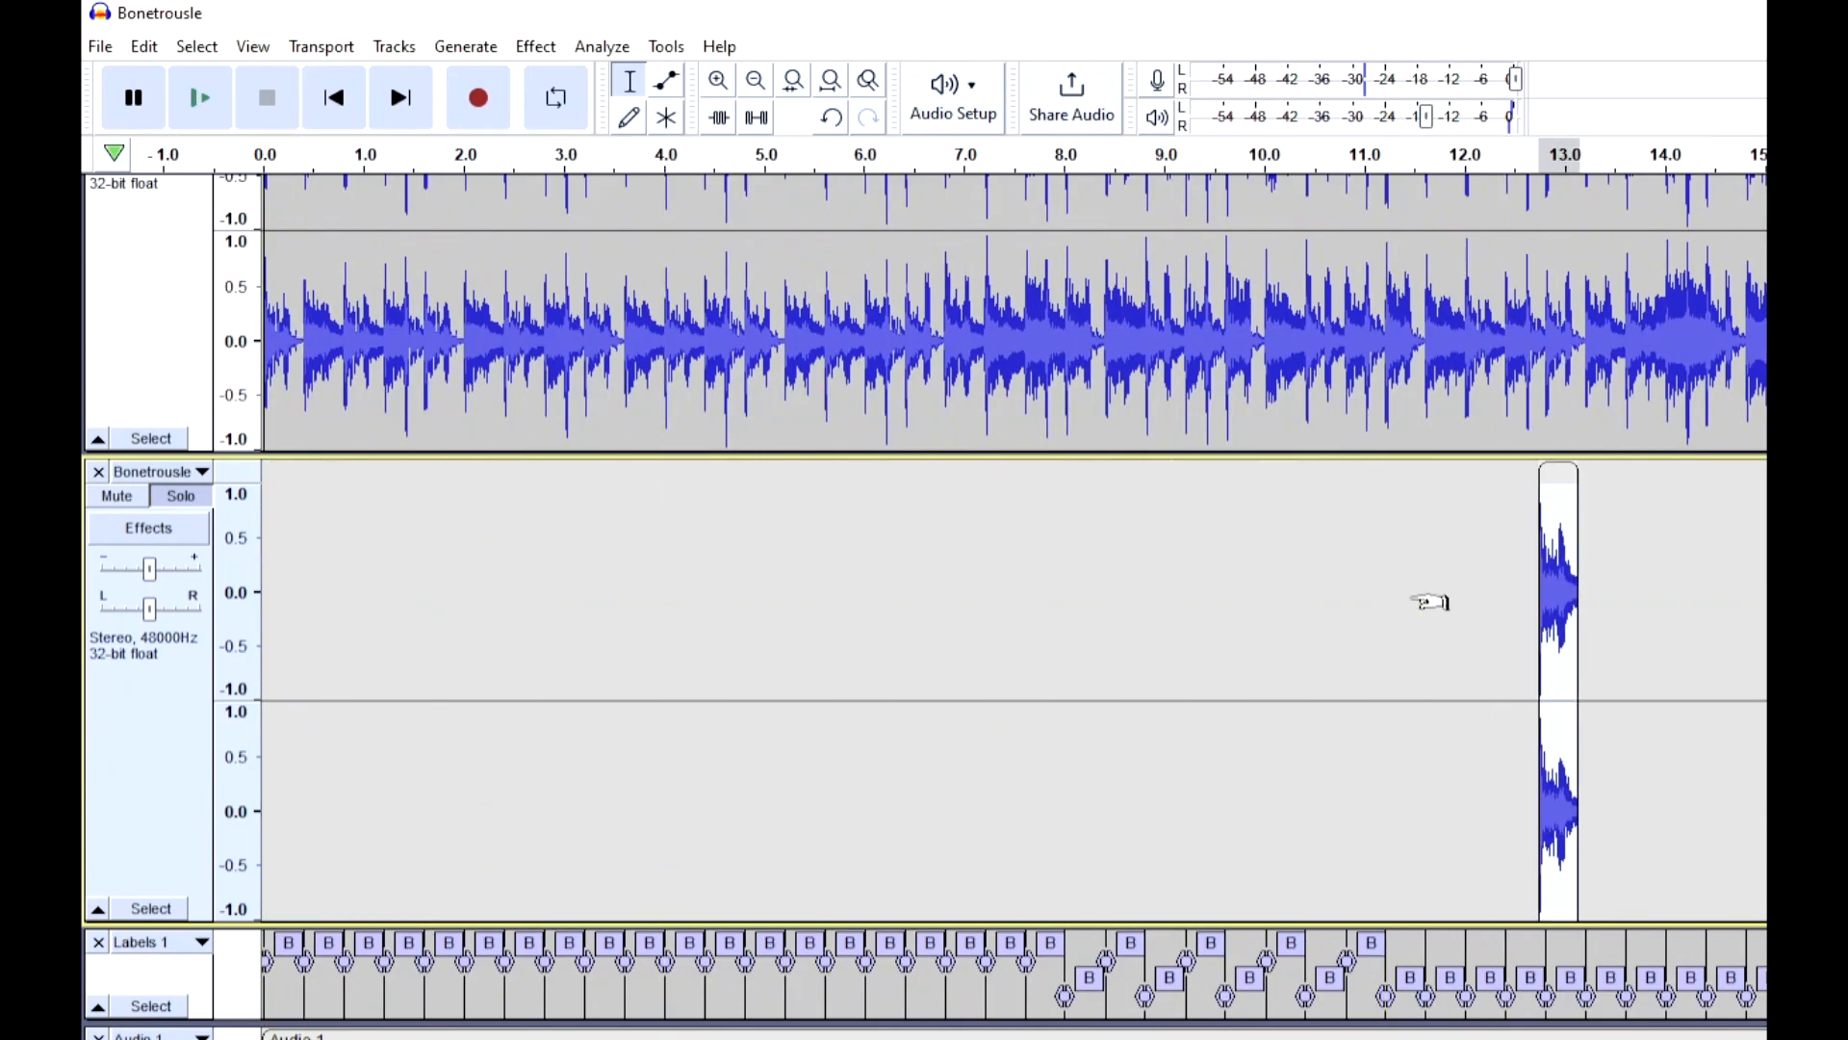
scroll(1348, 604, "down", 3)
scroll(438, 558, "up", 2)
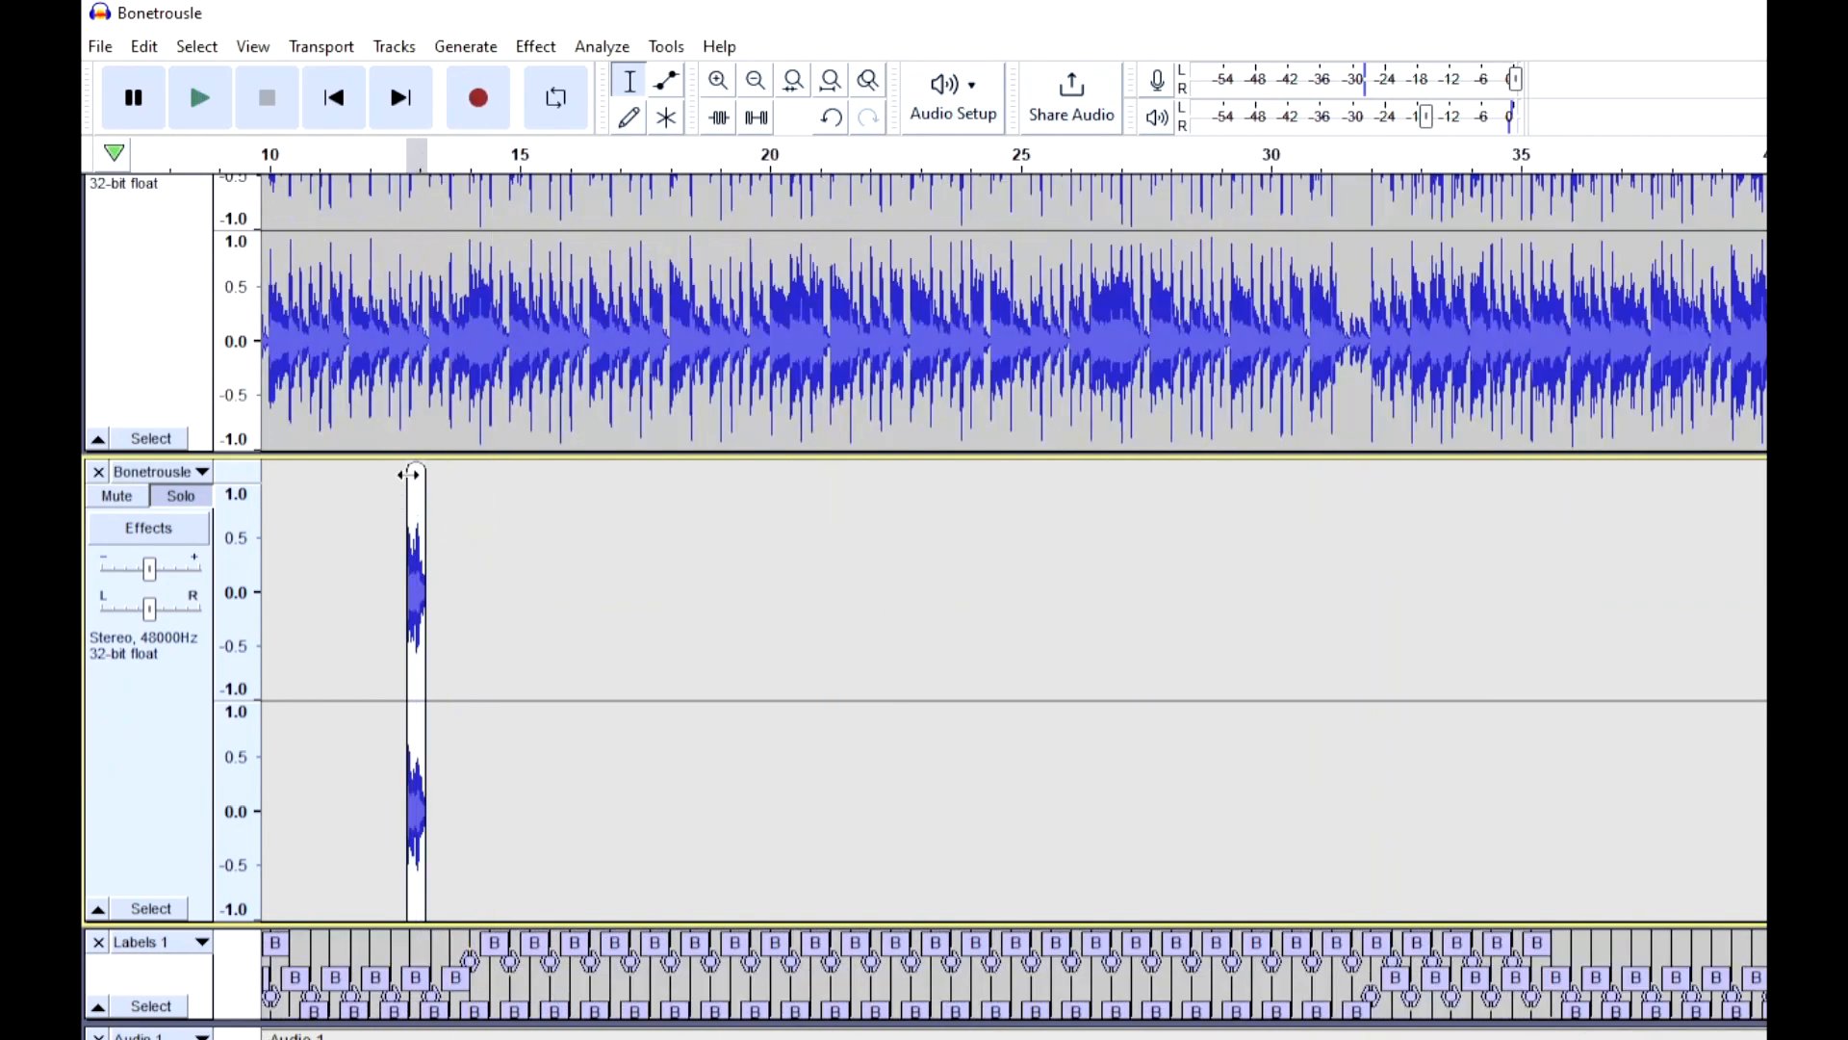
left_click_drag(417, 469, 1387, 551)
left_click_drag(1381, 549, 1381, 552)
scroll(1434, 568, "up", 3)
scroll(1348, 597, "up", 3)
left_click_drag(930, 661, 930, 661)
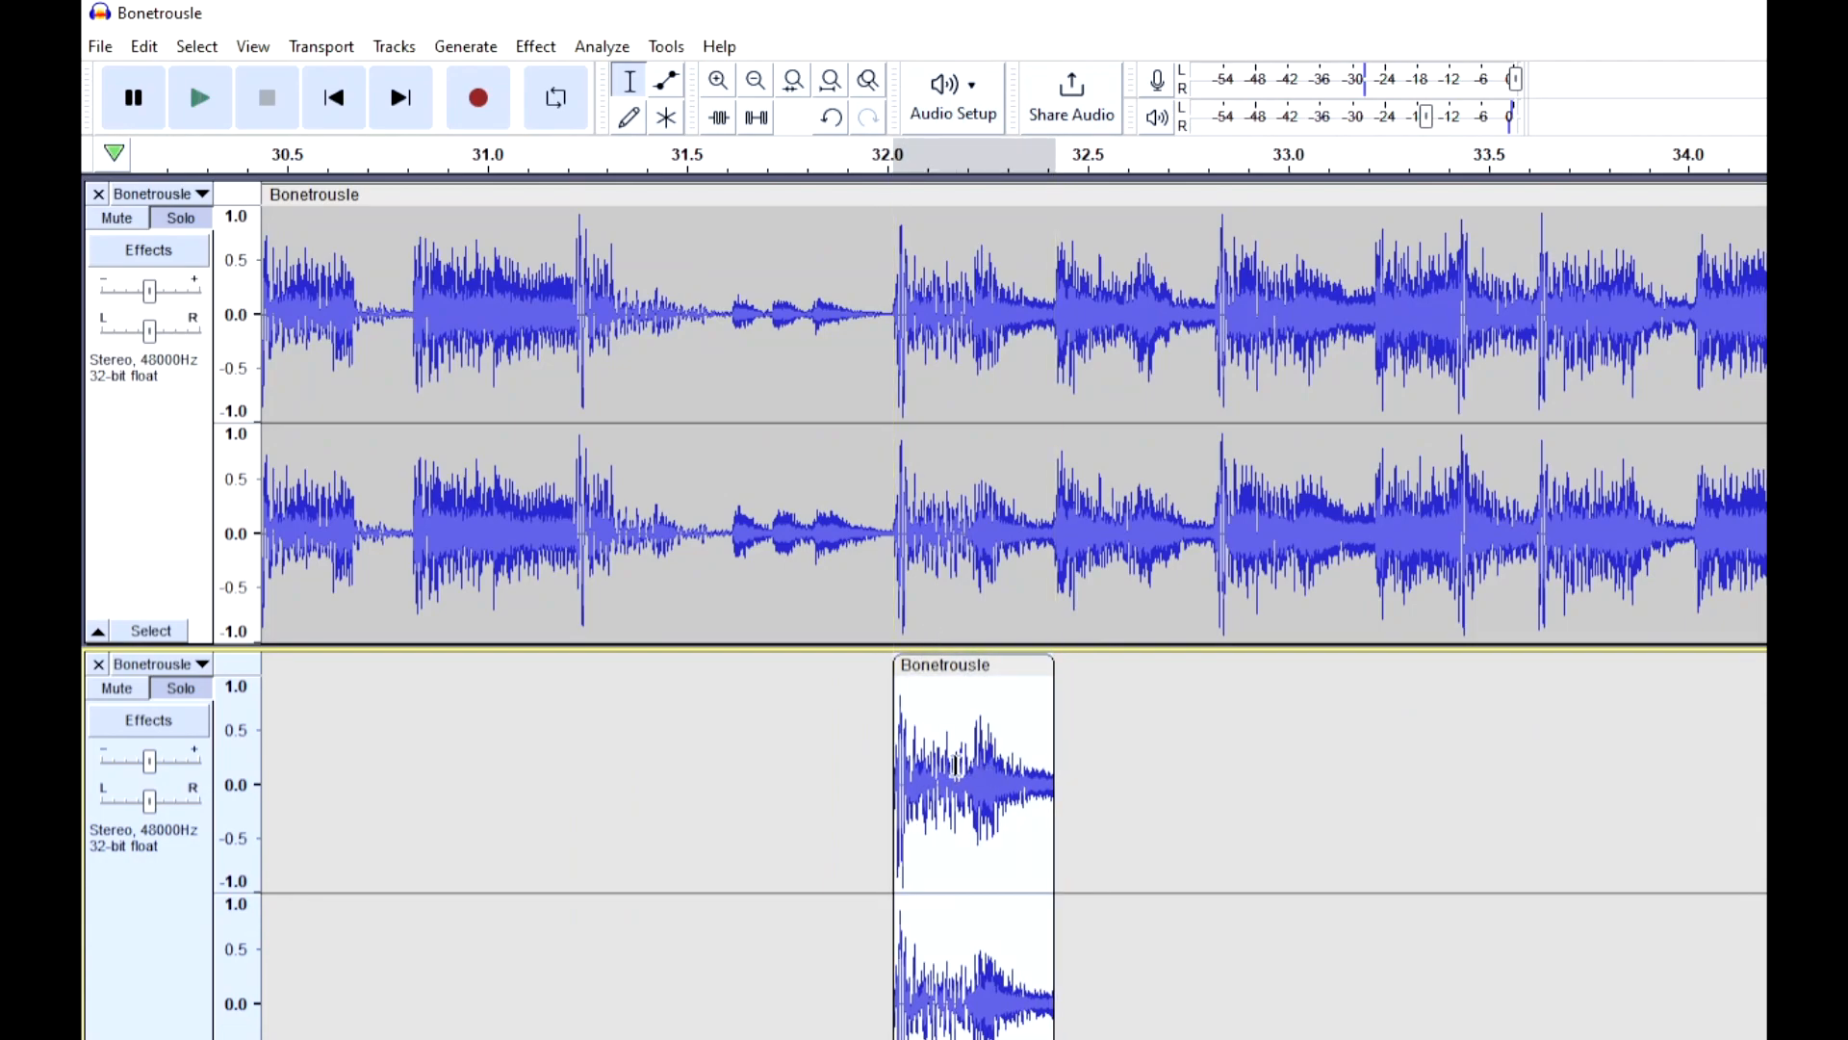
Paste three more copies of the beat back to back after the clip at 32.0 s
key("Right")
key("ctrl+v")
key("Right")
key("ctrl+v")
key("Right")
key("ctrl+v")
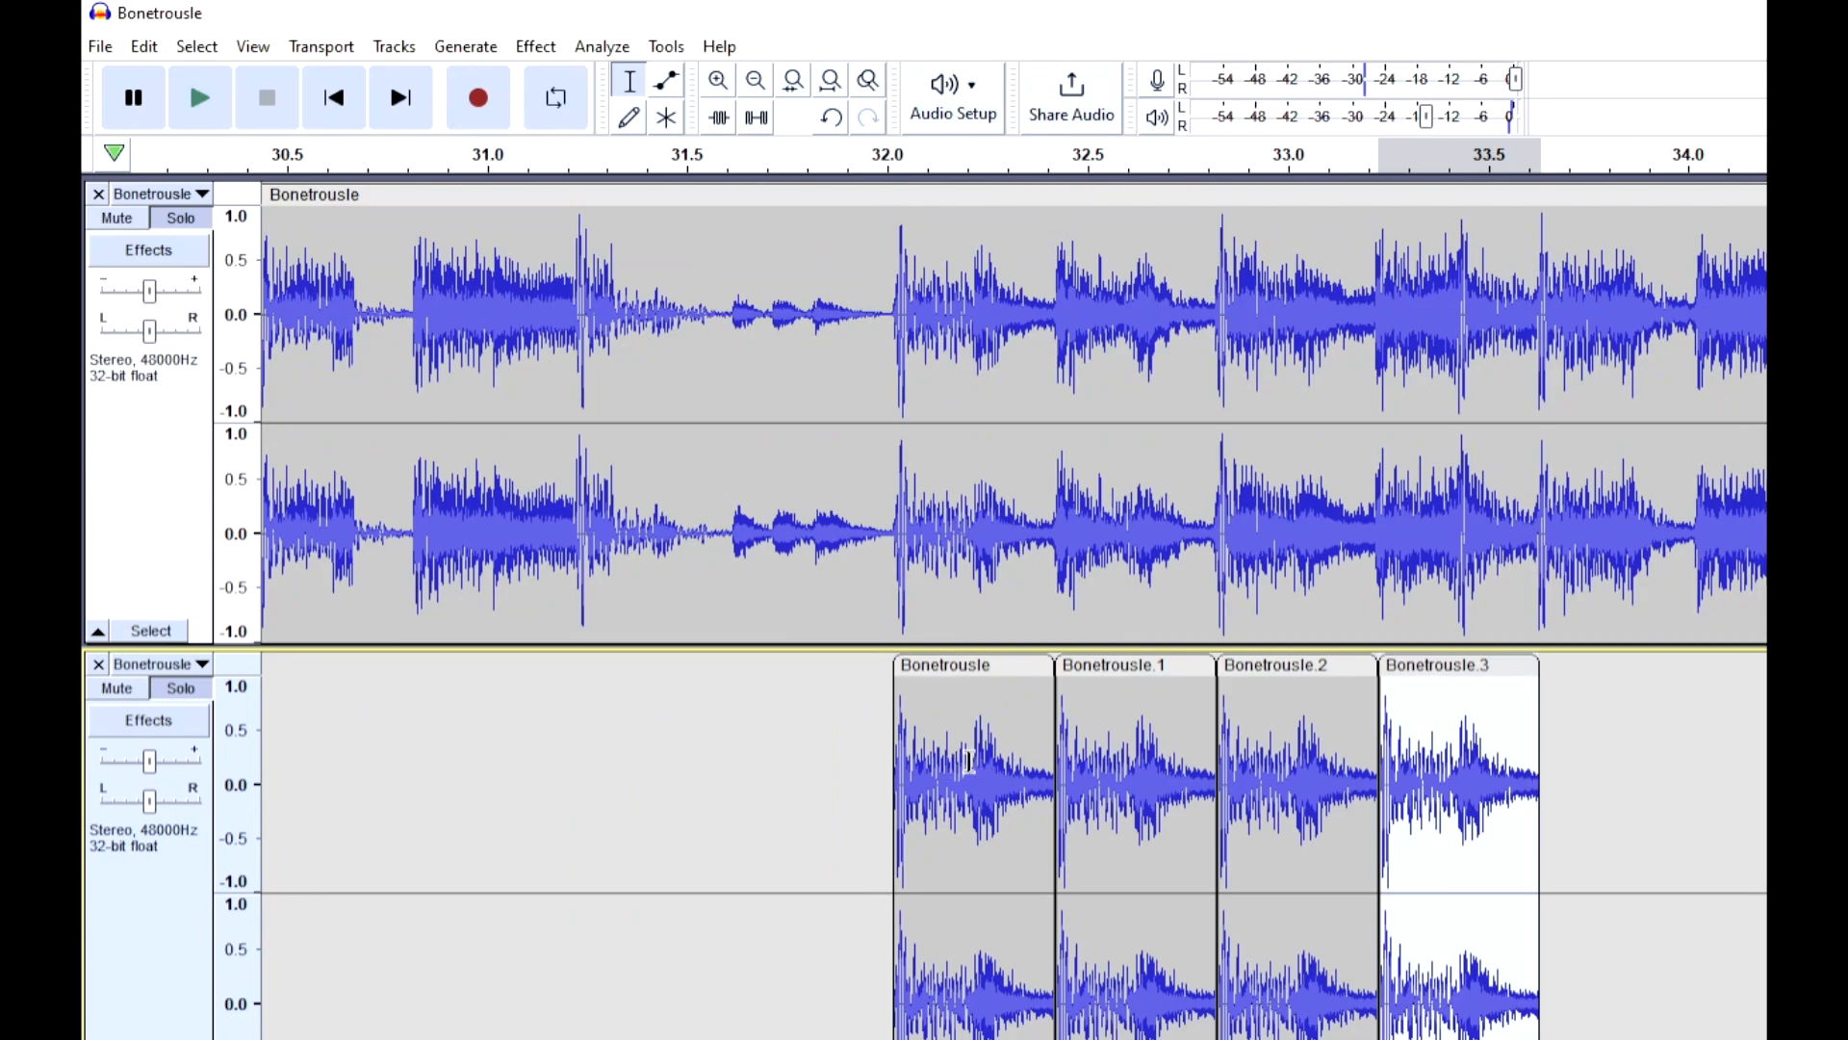
scroll(1229, 539, "right", 4)
left_click_drag(1293, 539, 1143, 539)
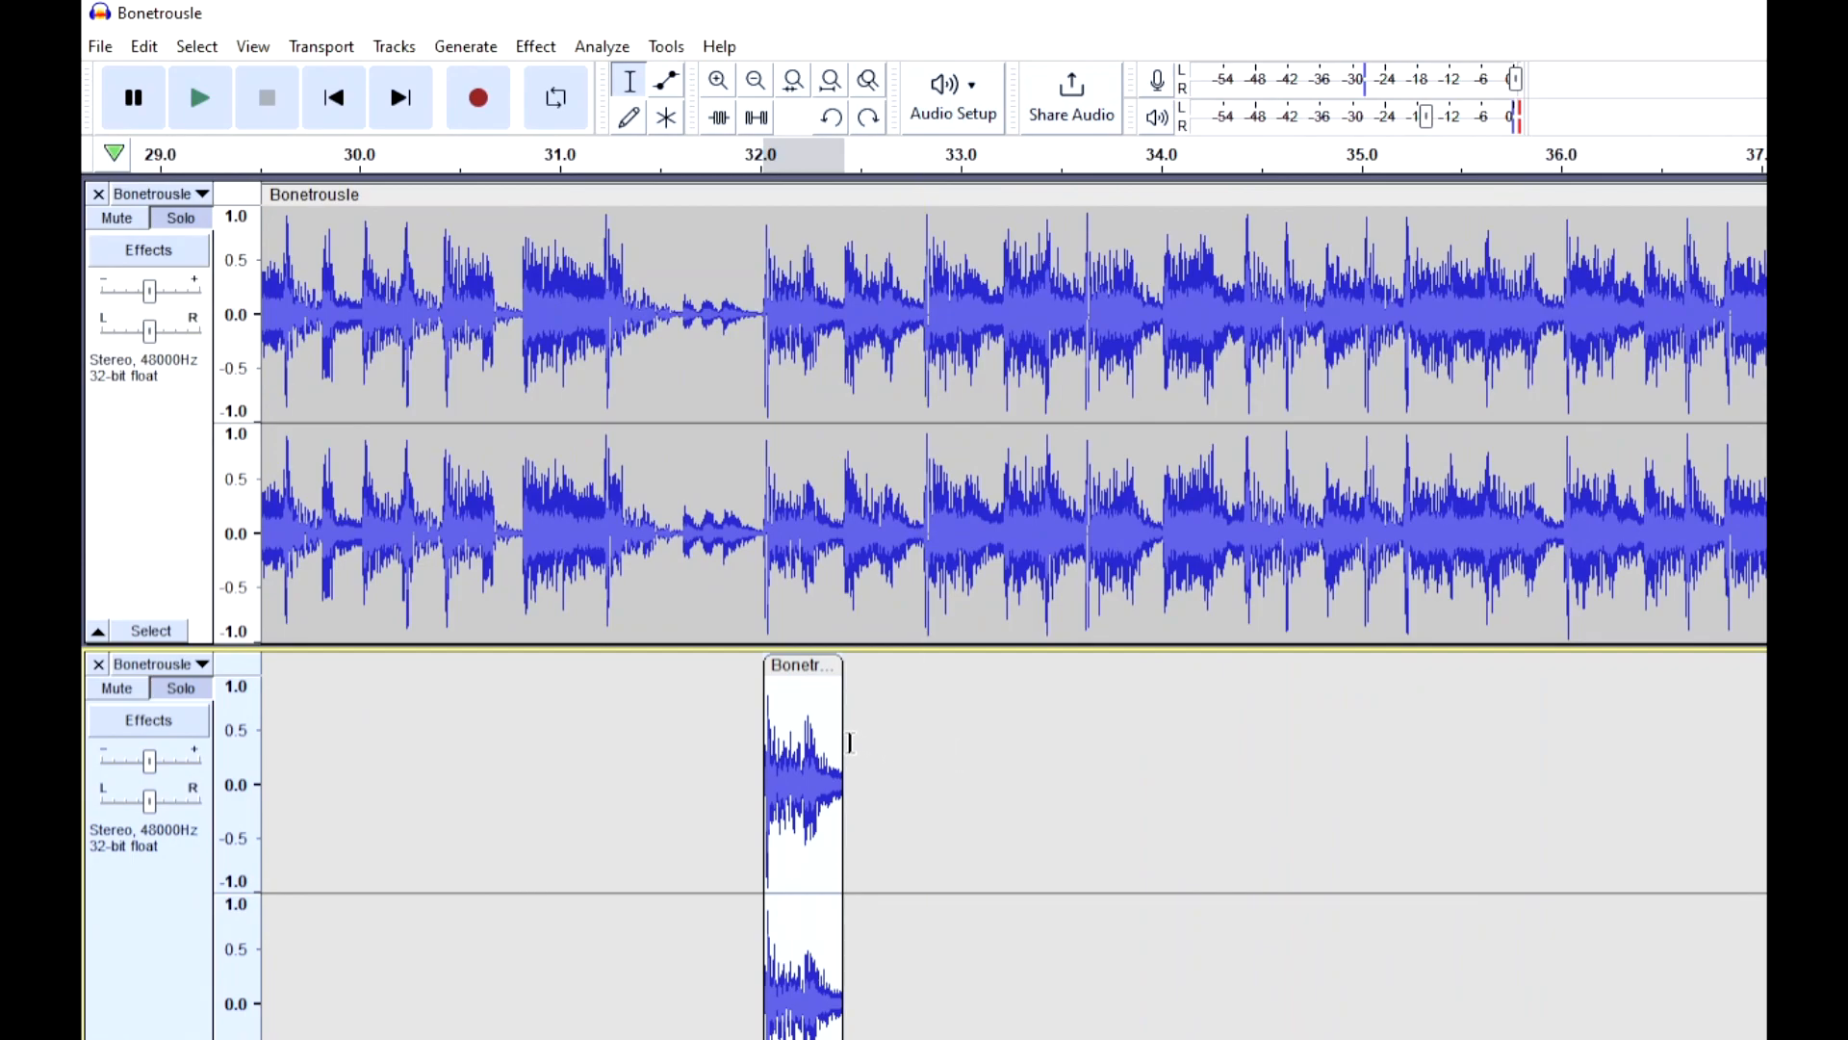
Try pasting three copies behind the single beat clip again, and undo the three pastes
key("Right")
key("ctrl+v")
key("Right")
key("ctrl+v")
key("Right")
key("ctrl+v")
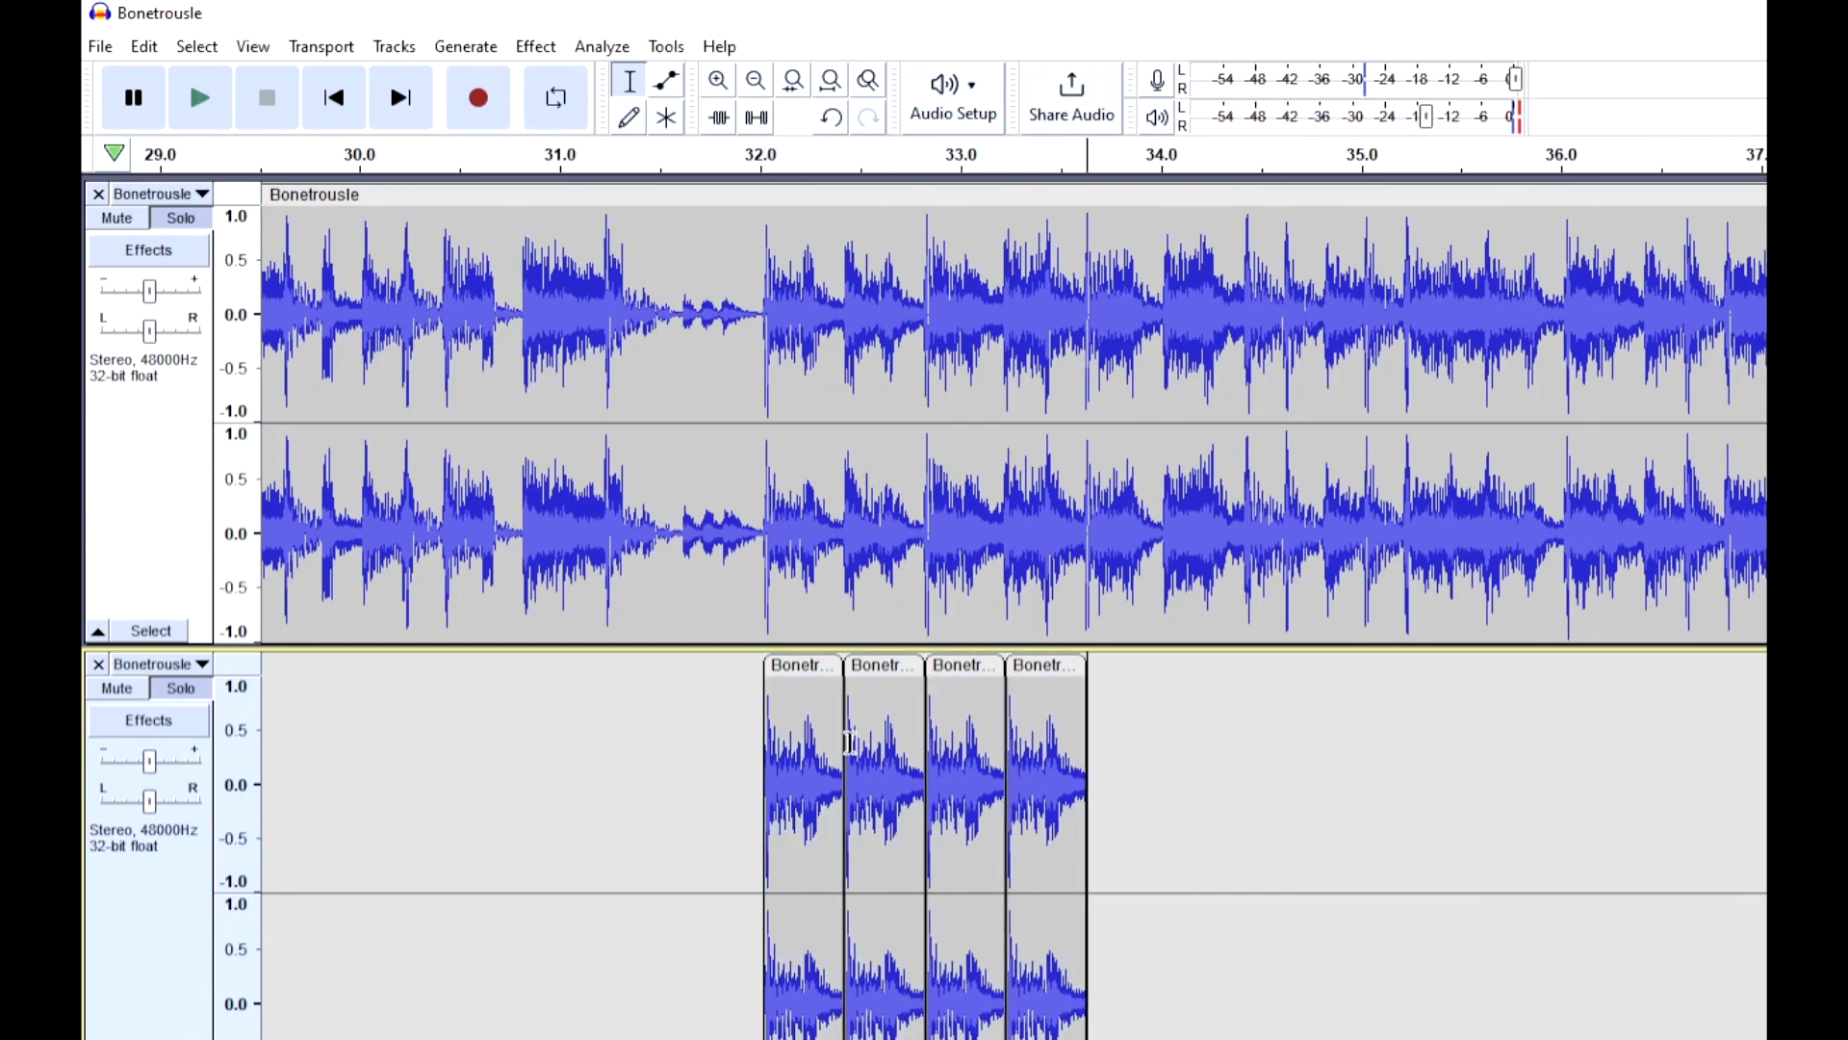
key("ctrl+z")
key("ctrl+z")
key("ctrl+z")
Apply the Repeat effect to the beat clip at 32.0 s with 3 repeats to add
left_click(811, 741)
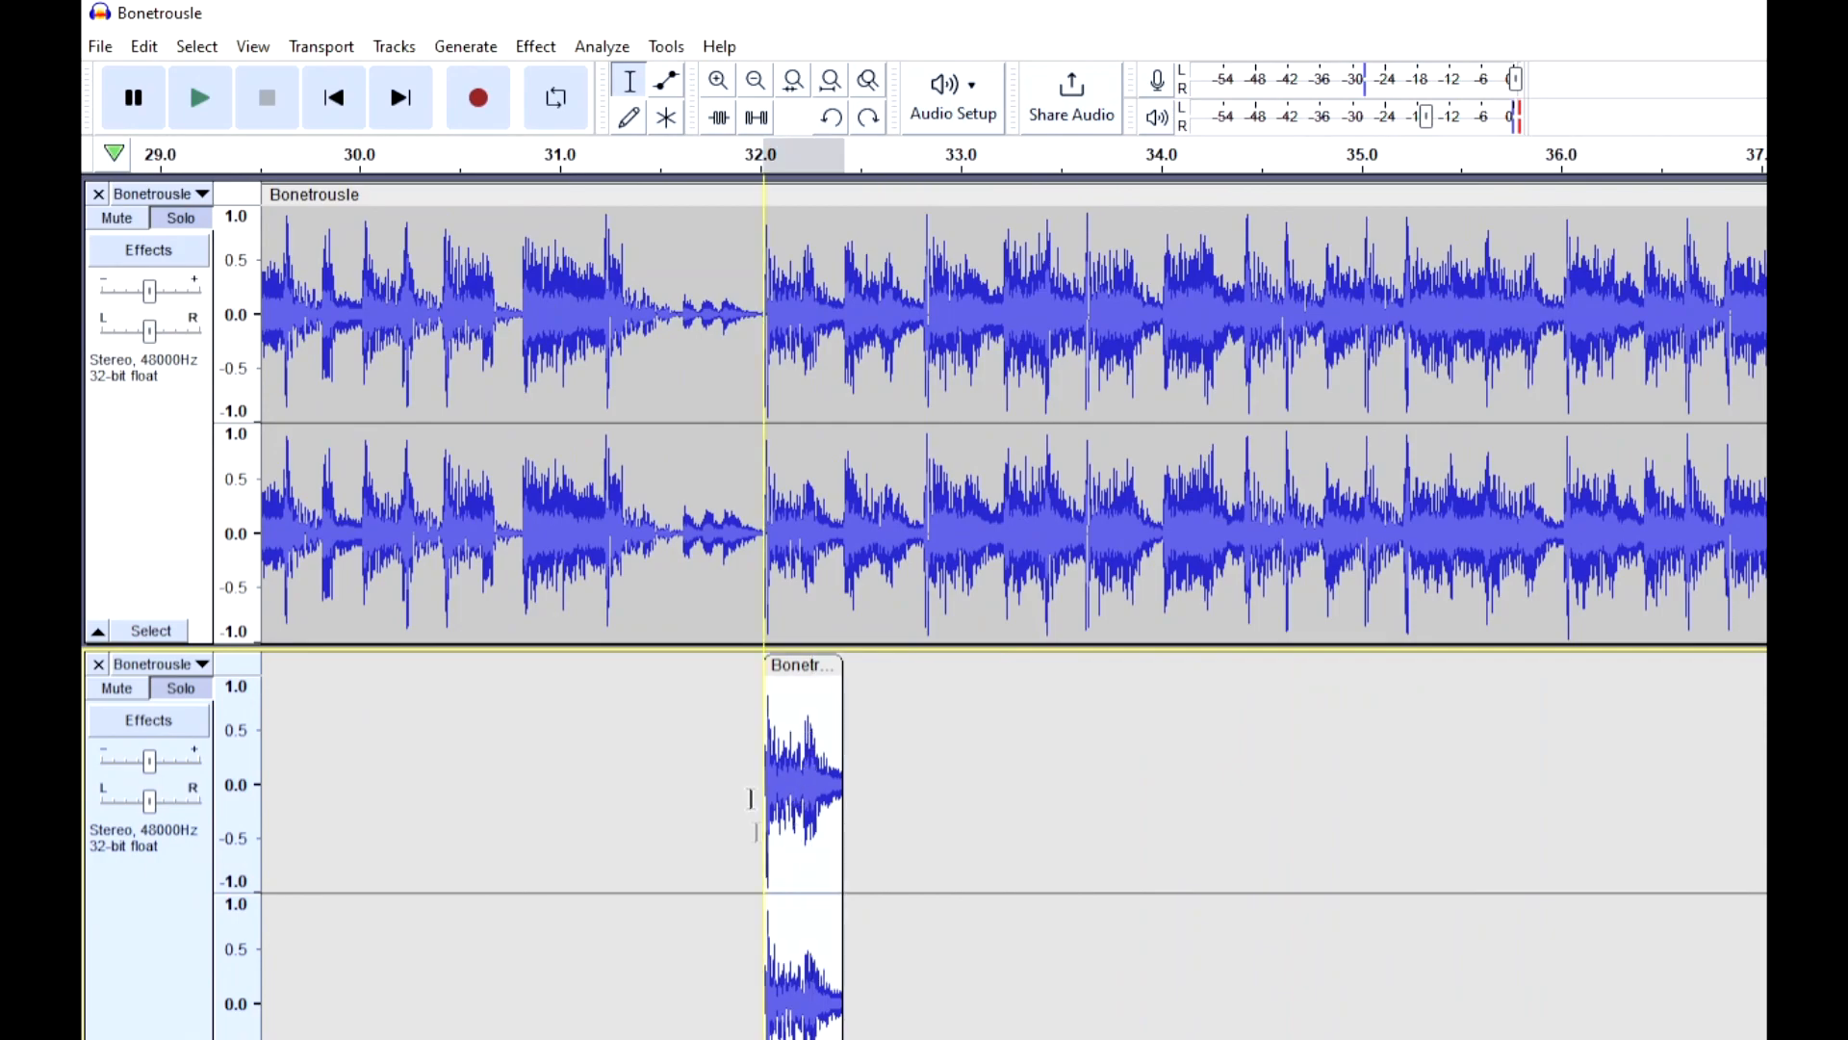
left_click(536, 47)
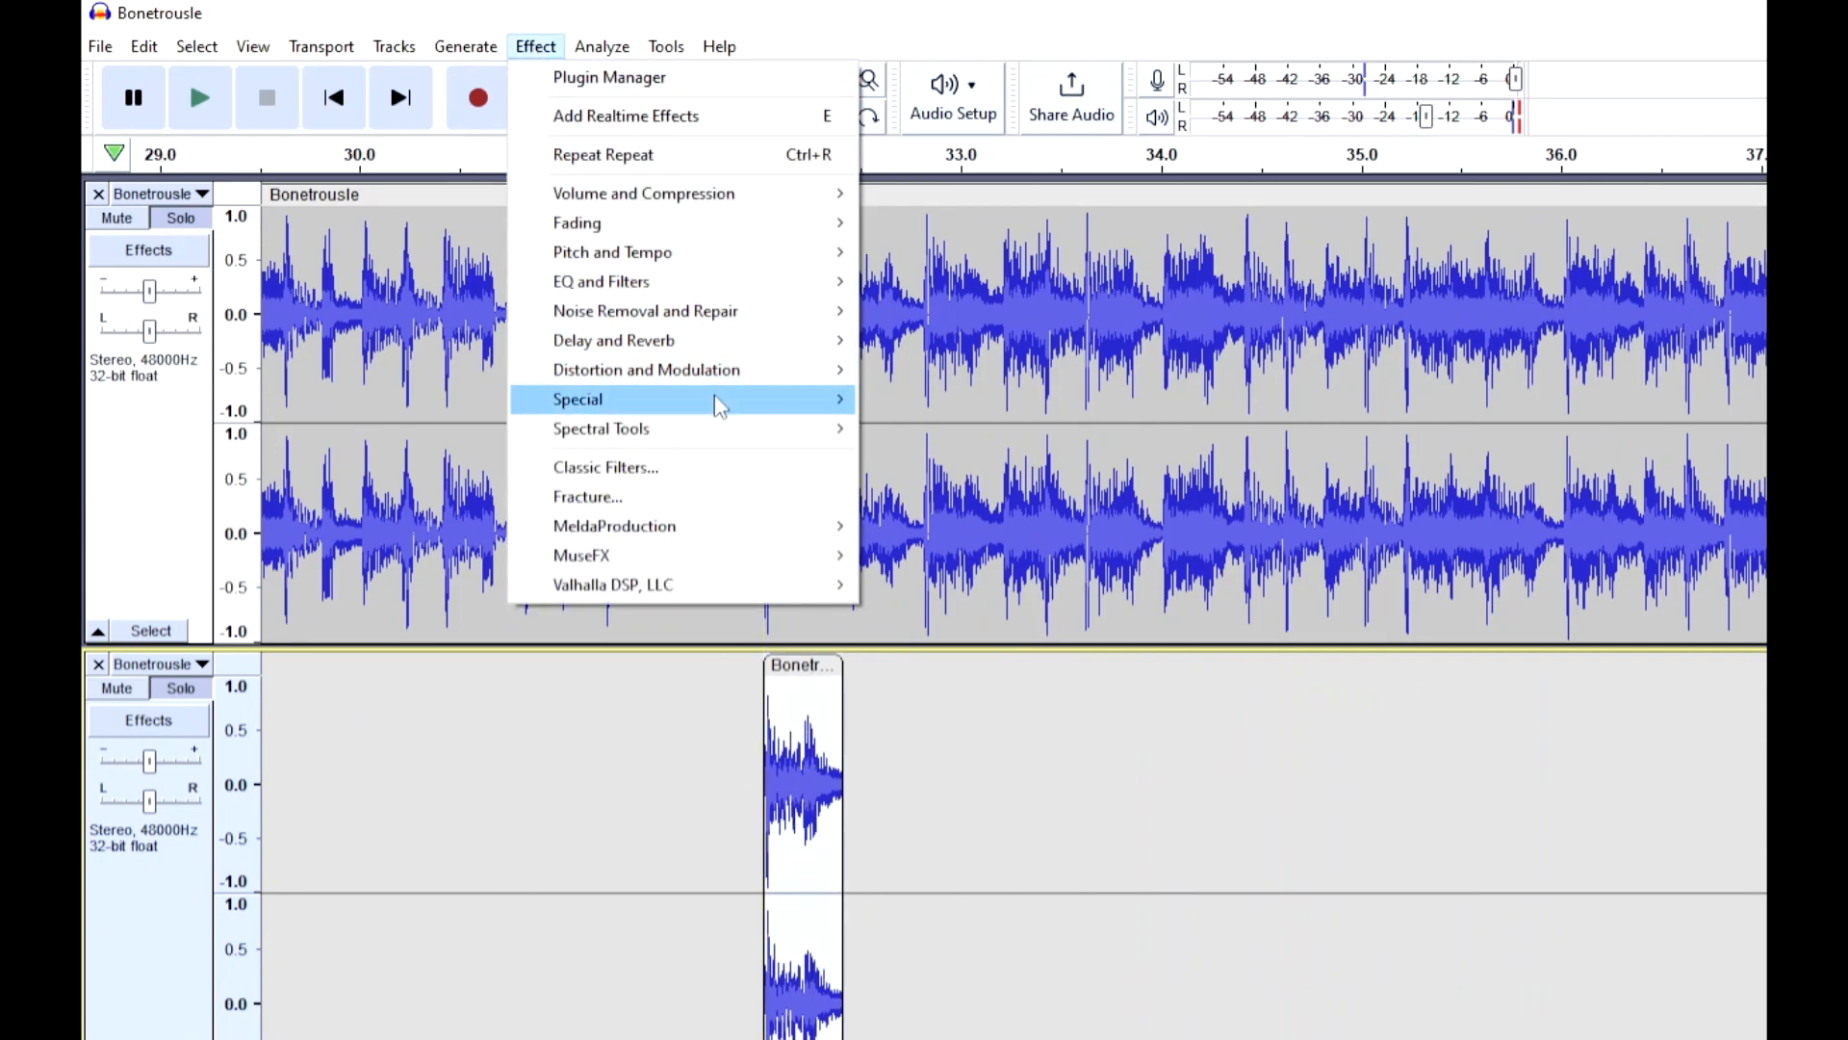
mouse_move(767, 401)
left_click(926, 426)
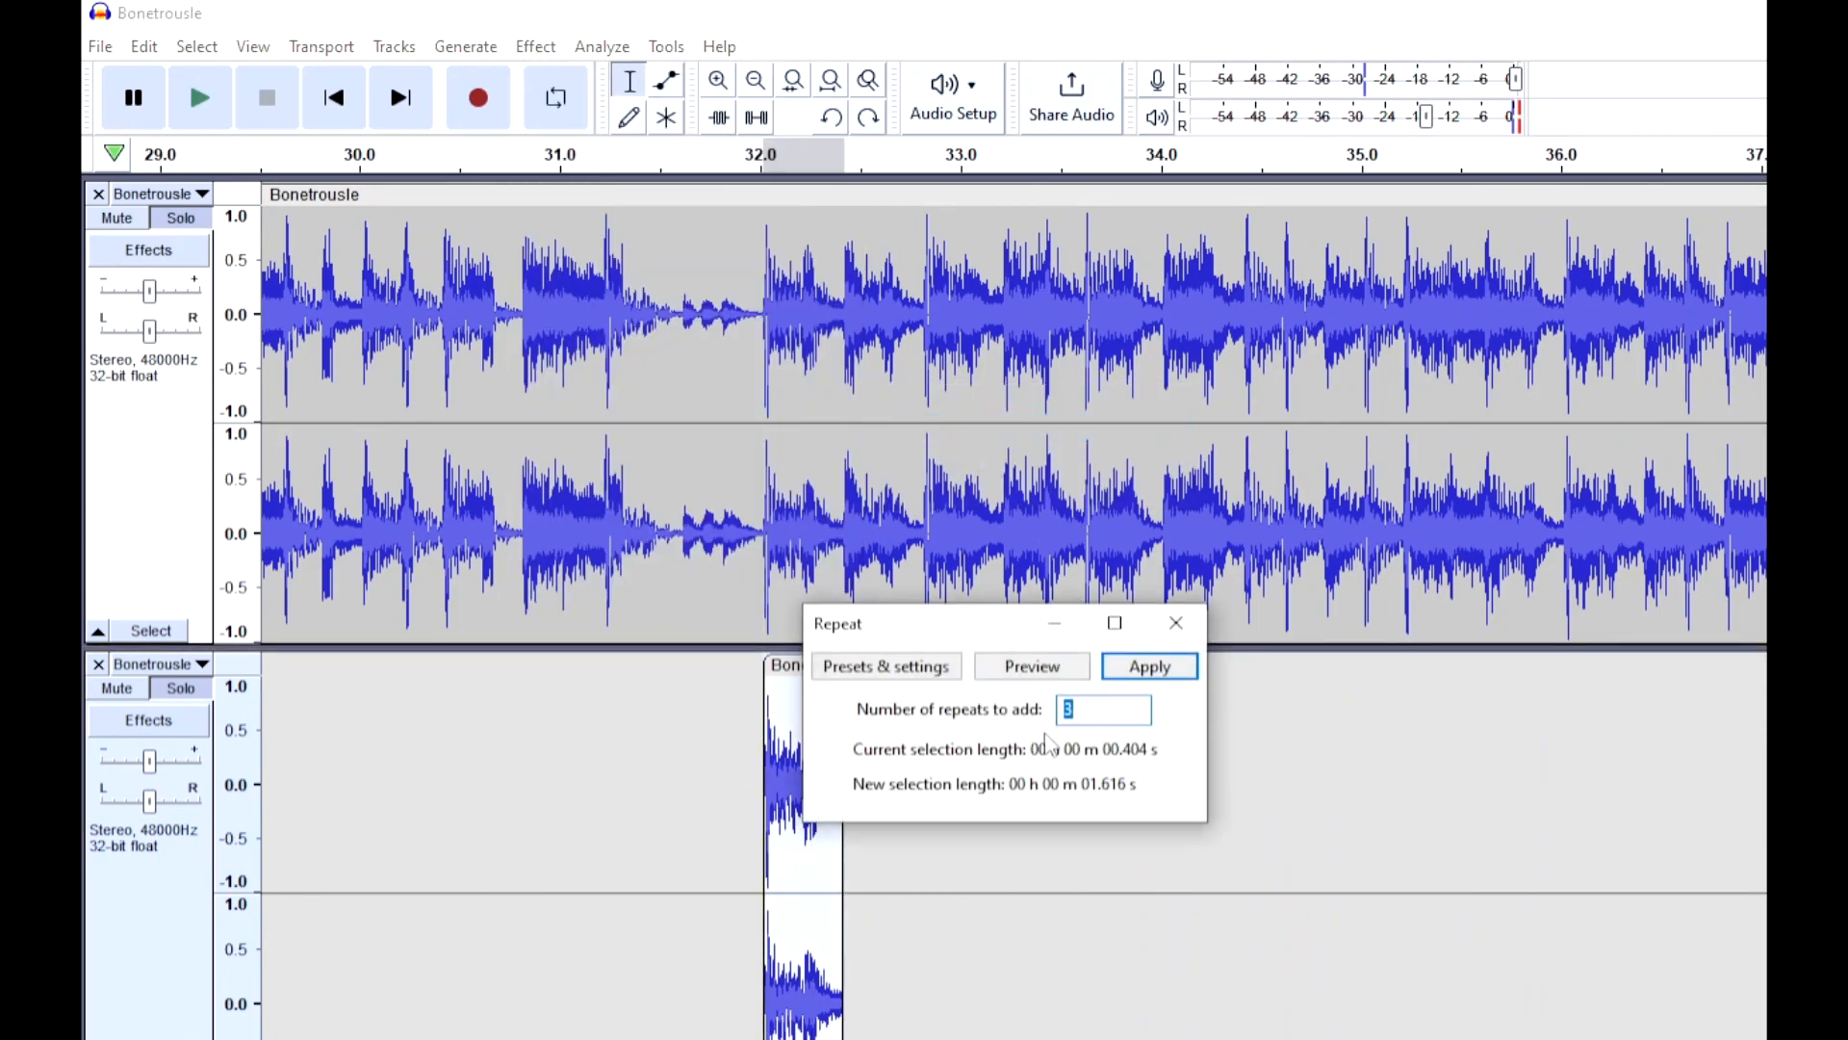
left_click(1148, 667)
Copy the beat at about 33.6 to 34.0 s into the second track, repeat it three times, and butt the copies against the first group
left_click_drag(1088, 588, 1163, 583)
key("ctrl+c")
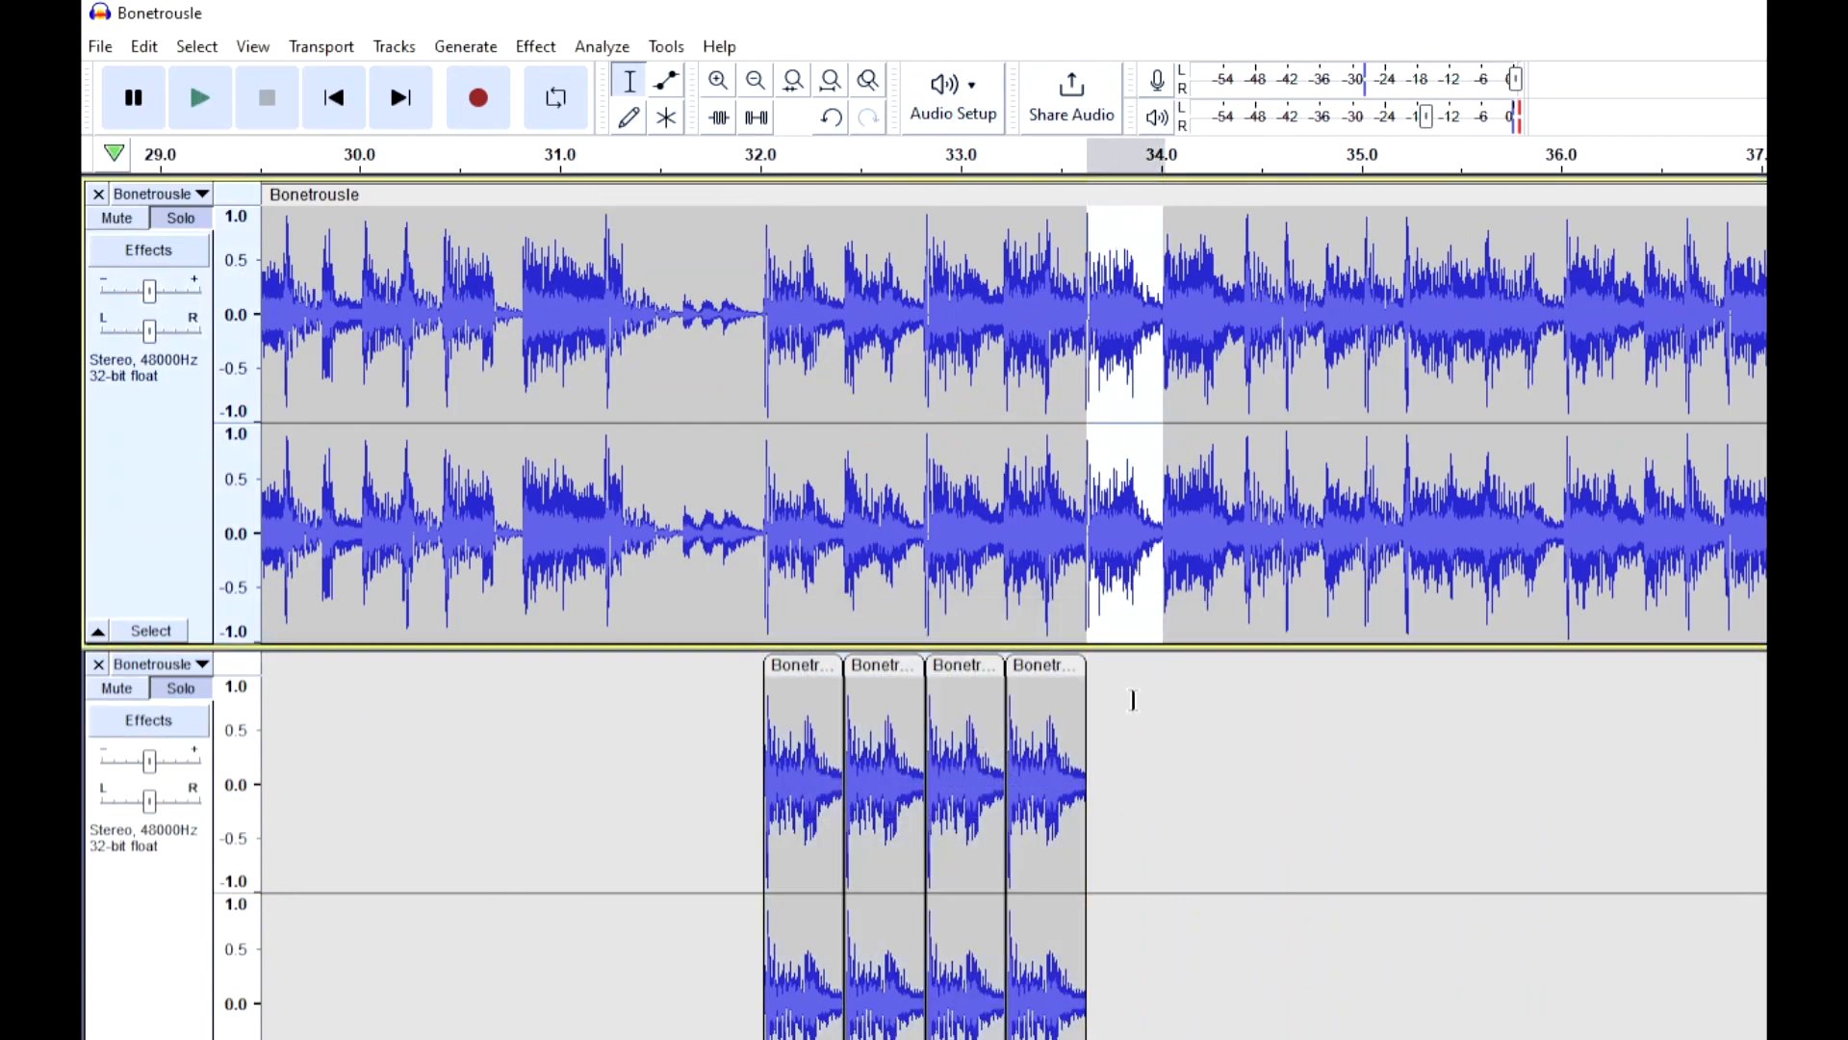
left_click(1099, 711)
key("ctrl+v")
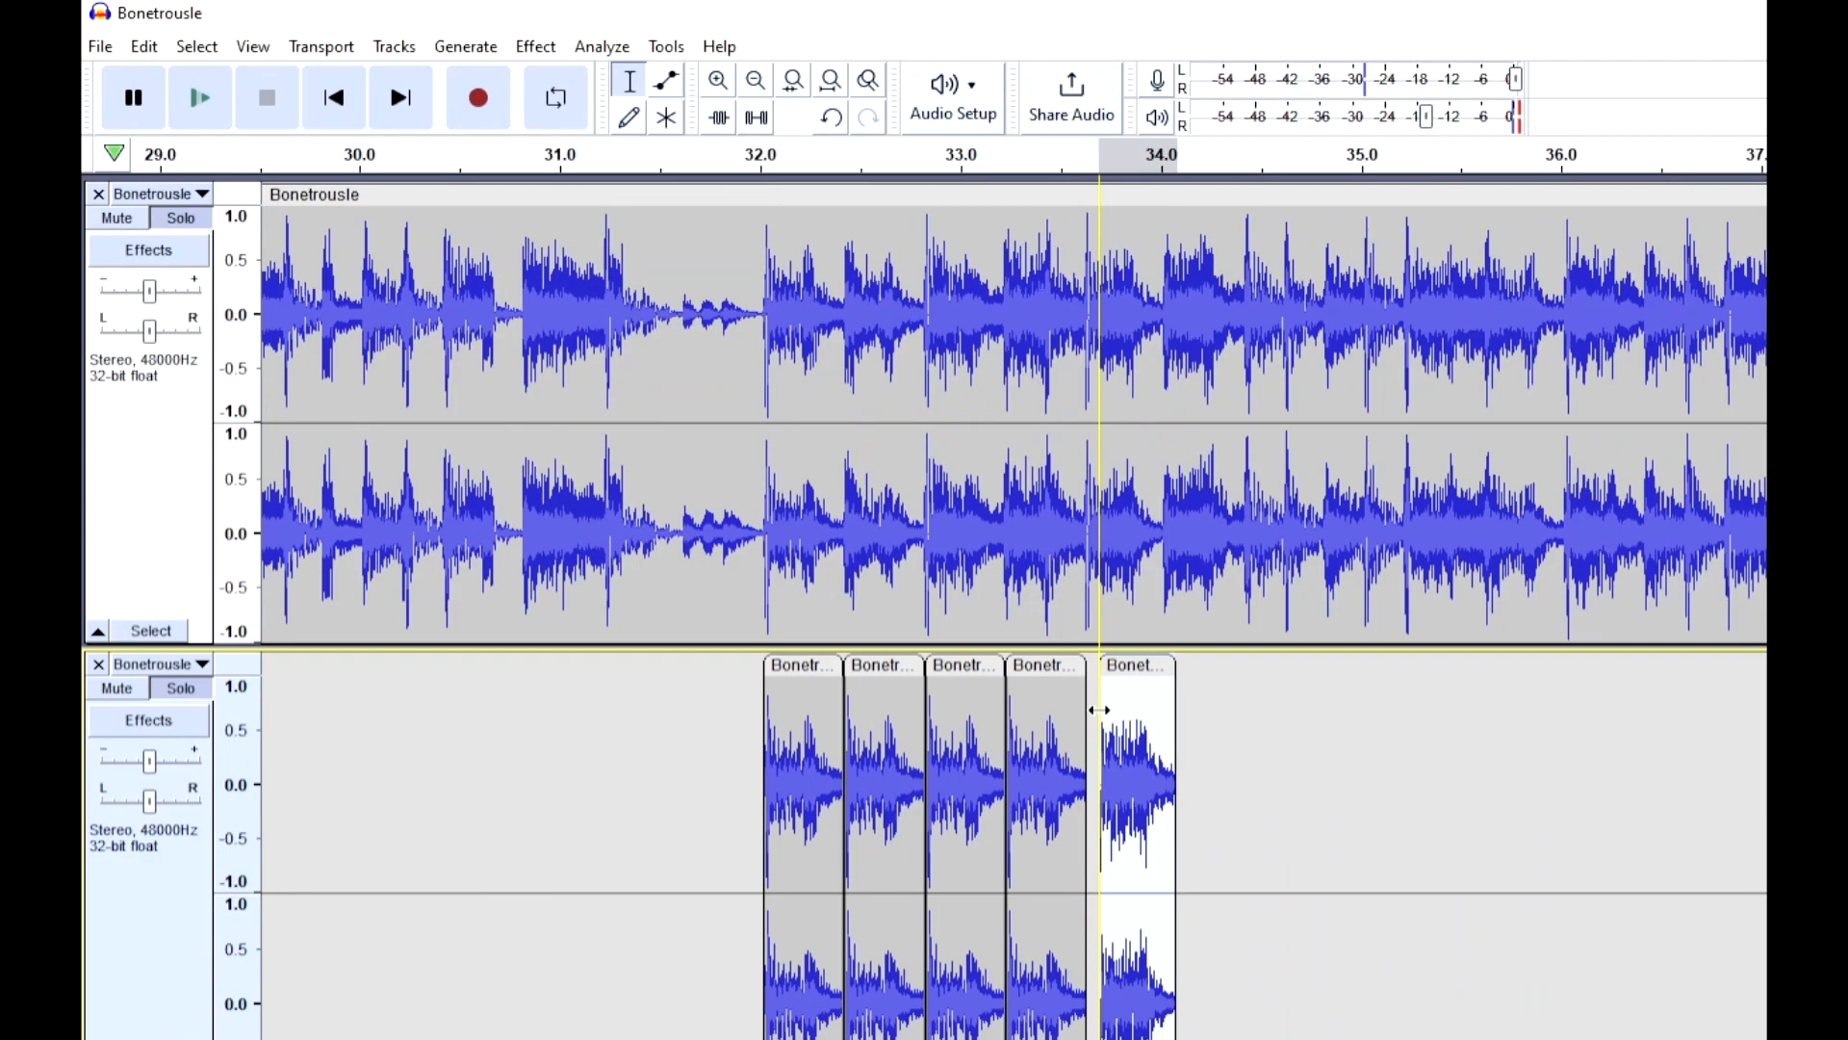
key("ctrl+r")
left_click_drag(1140, 671, 1129, 671)
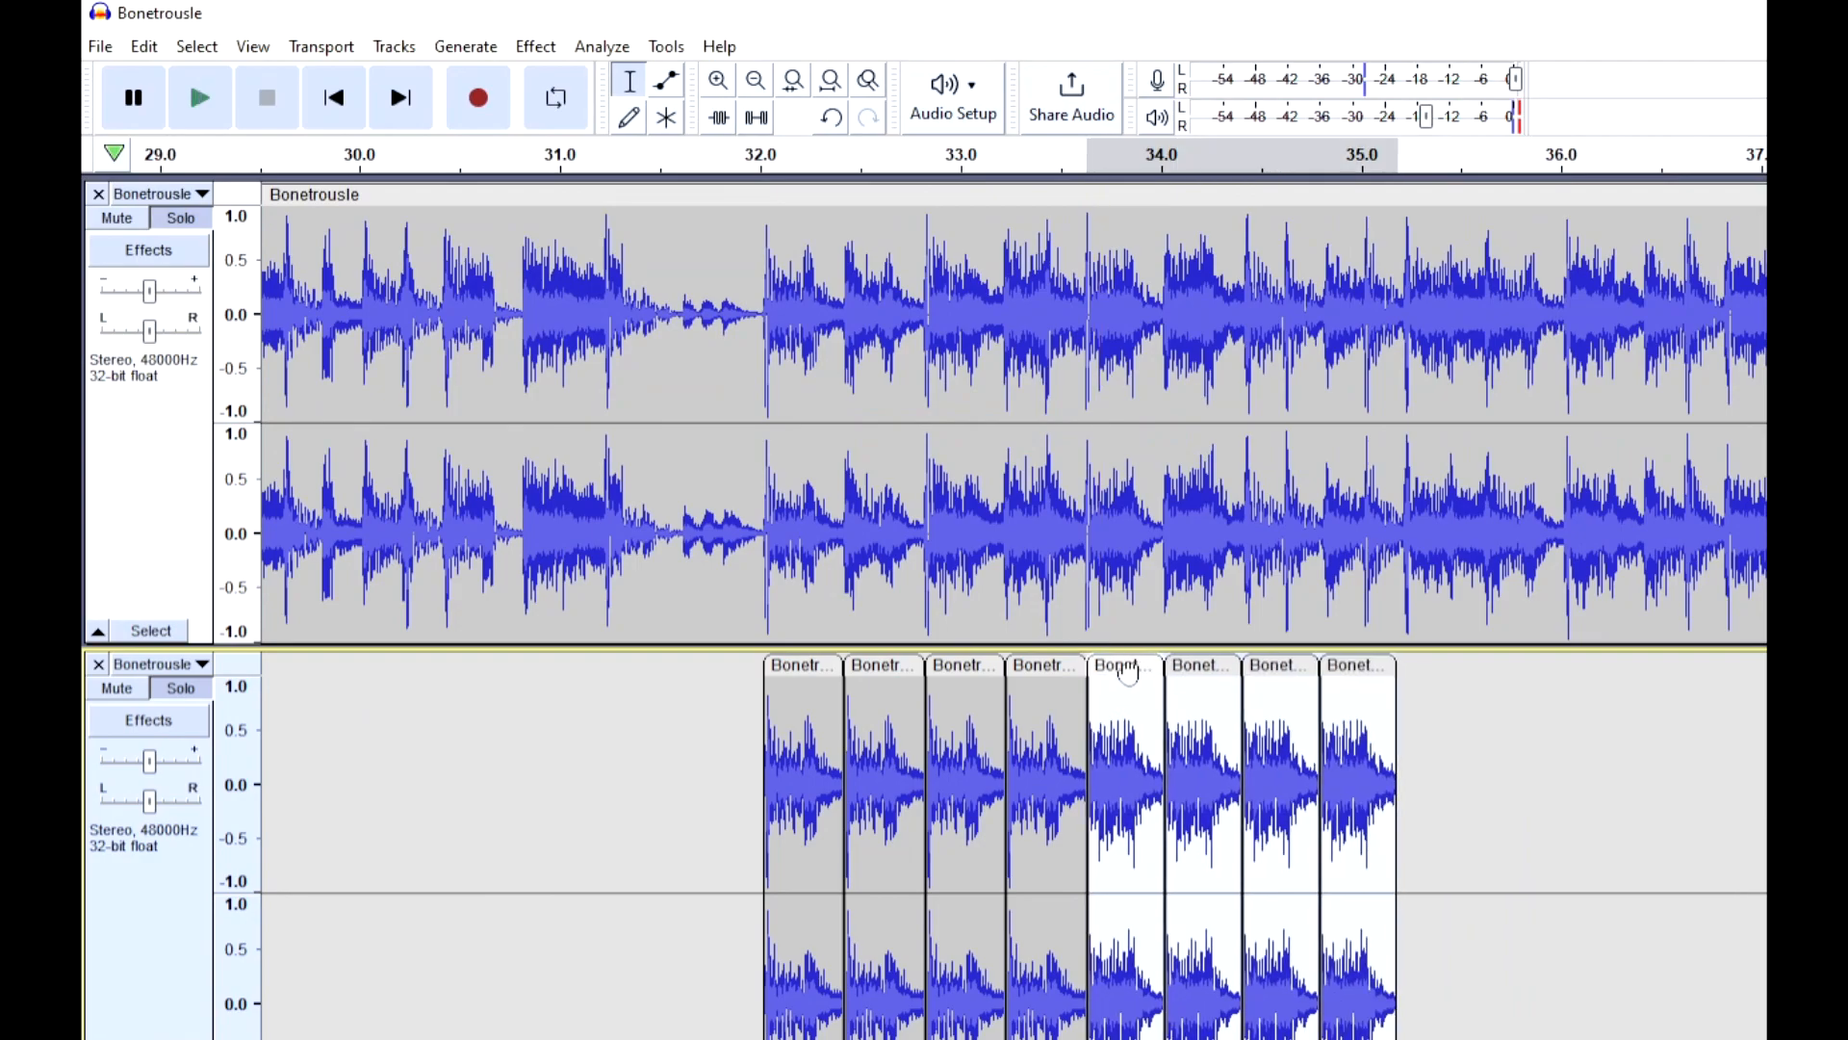
Copy the beat at about 35.2 to 35.6 s into the second track, repeat it three times, and close the gap before it
left_click_drag(1403, 573, 1481, 572)
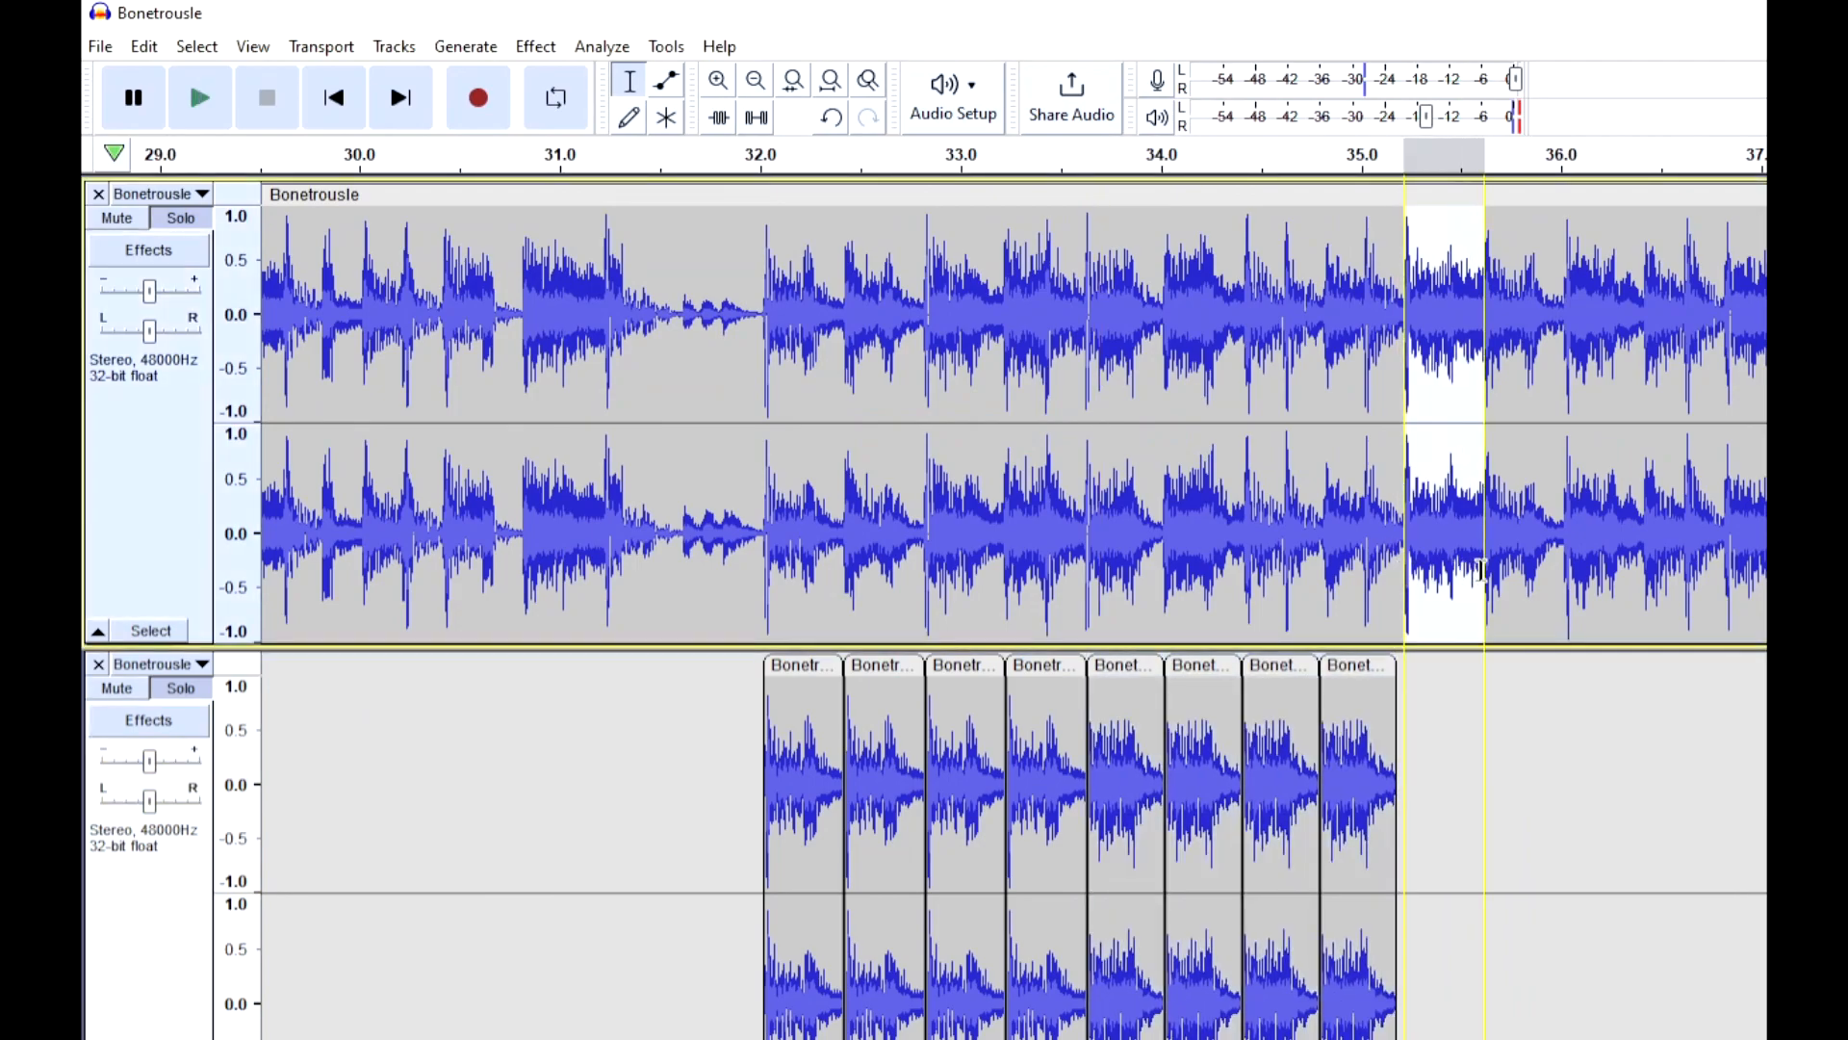
left_click(1406, 756)
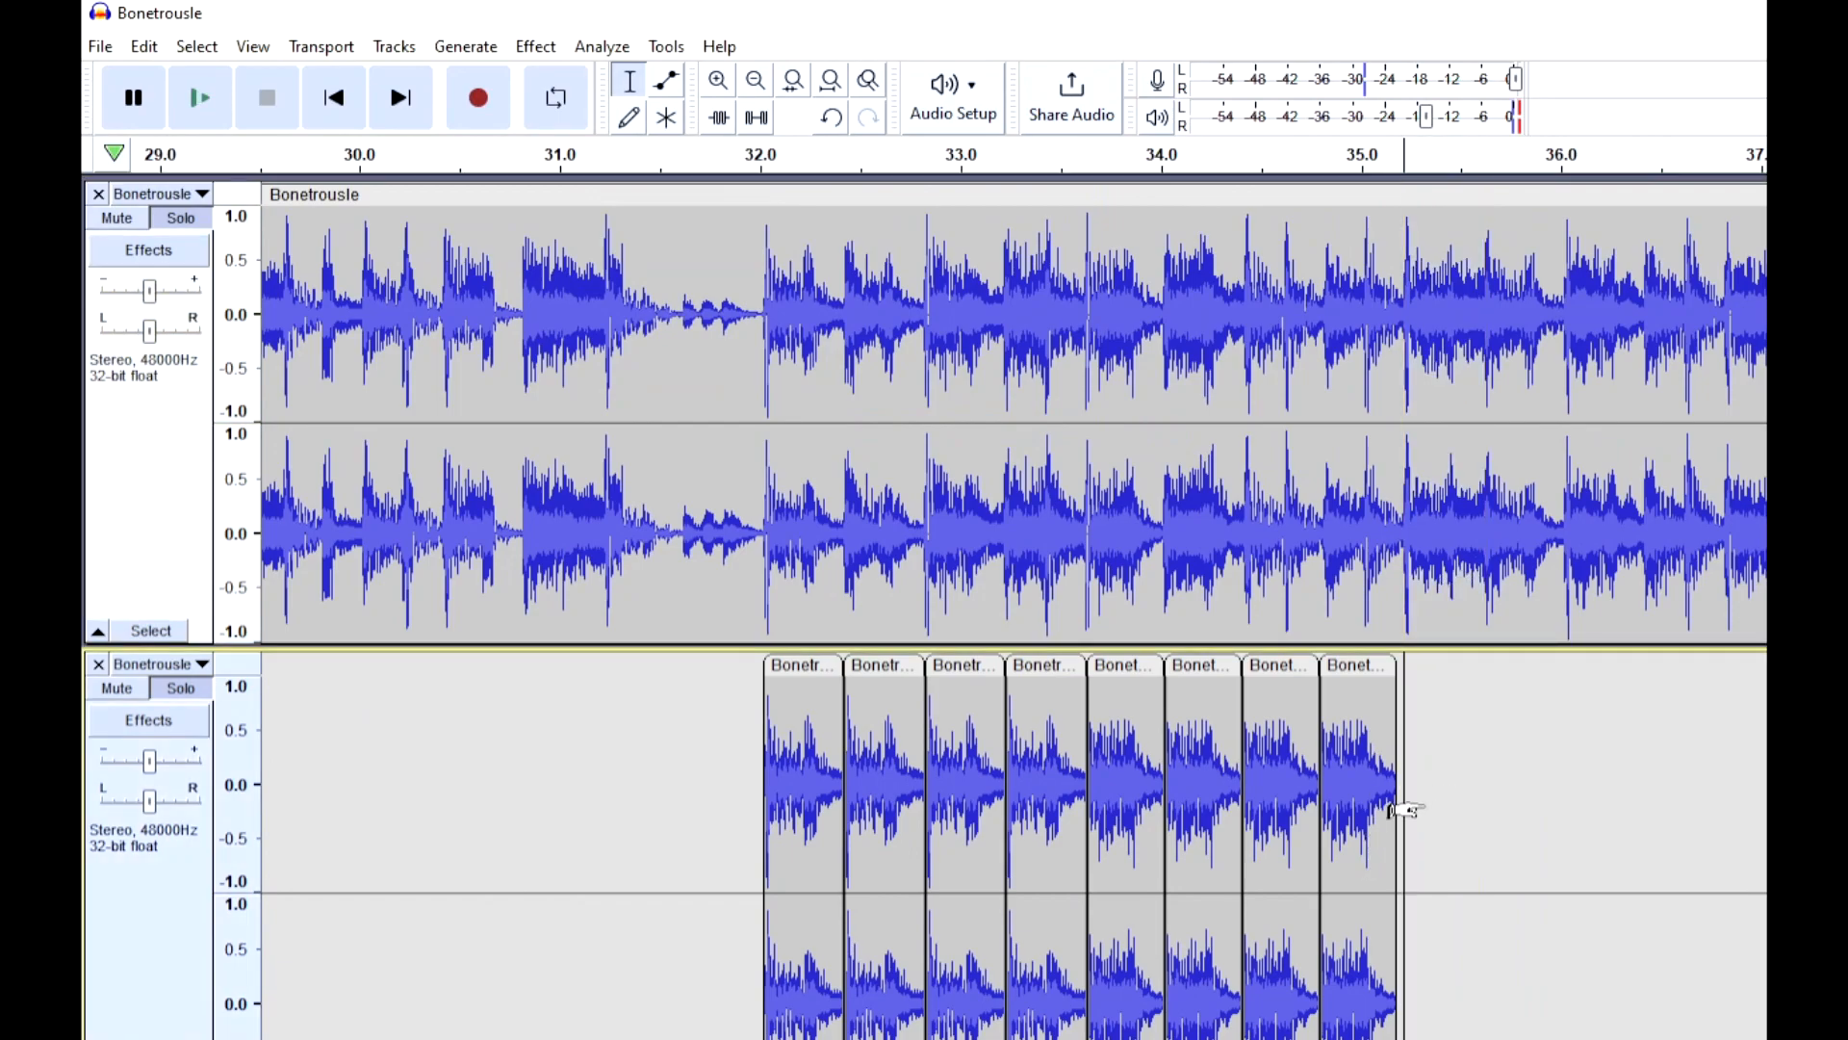
key("ctrl+v")
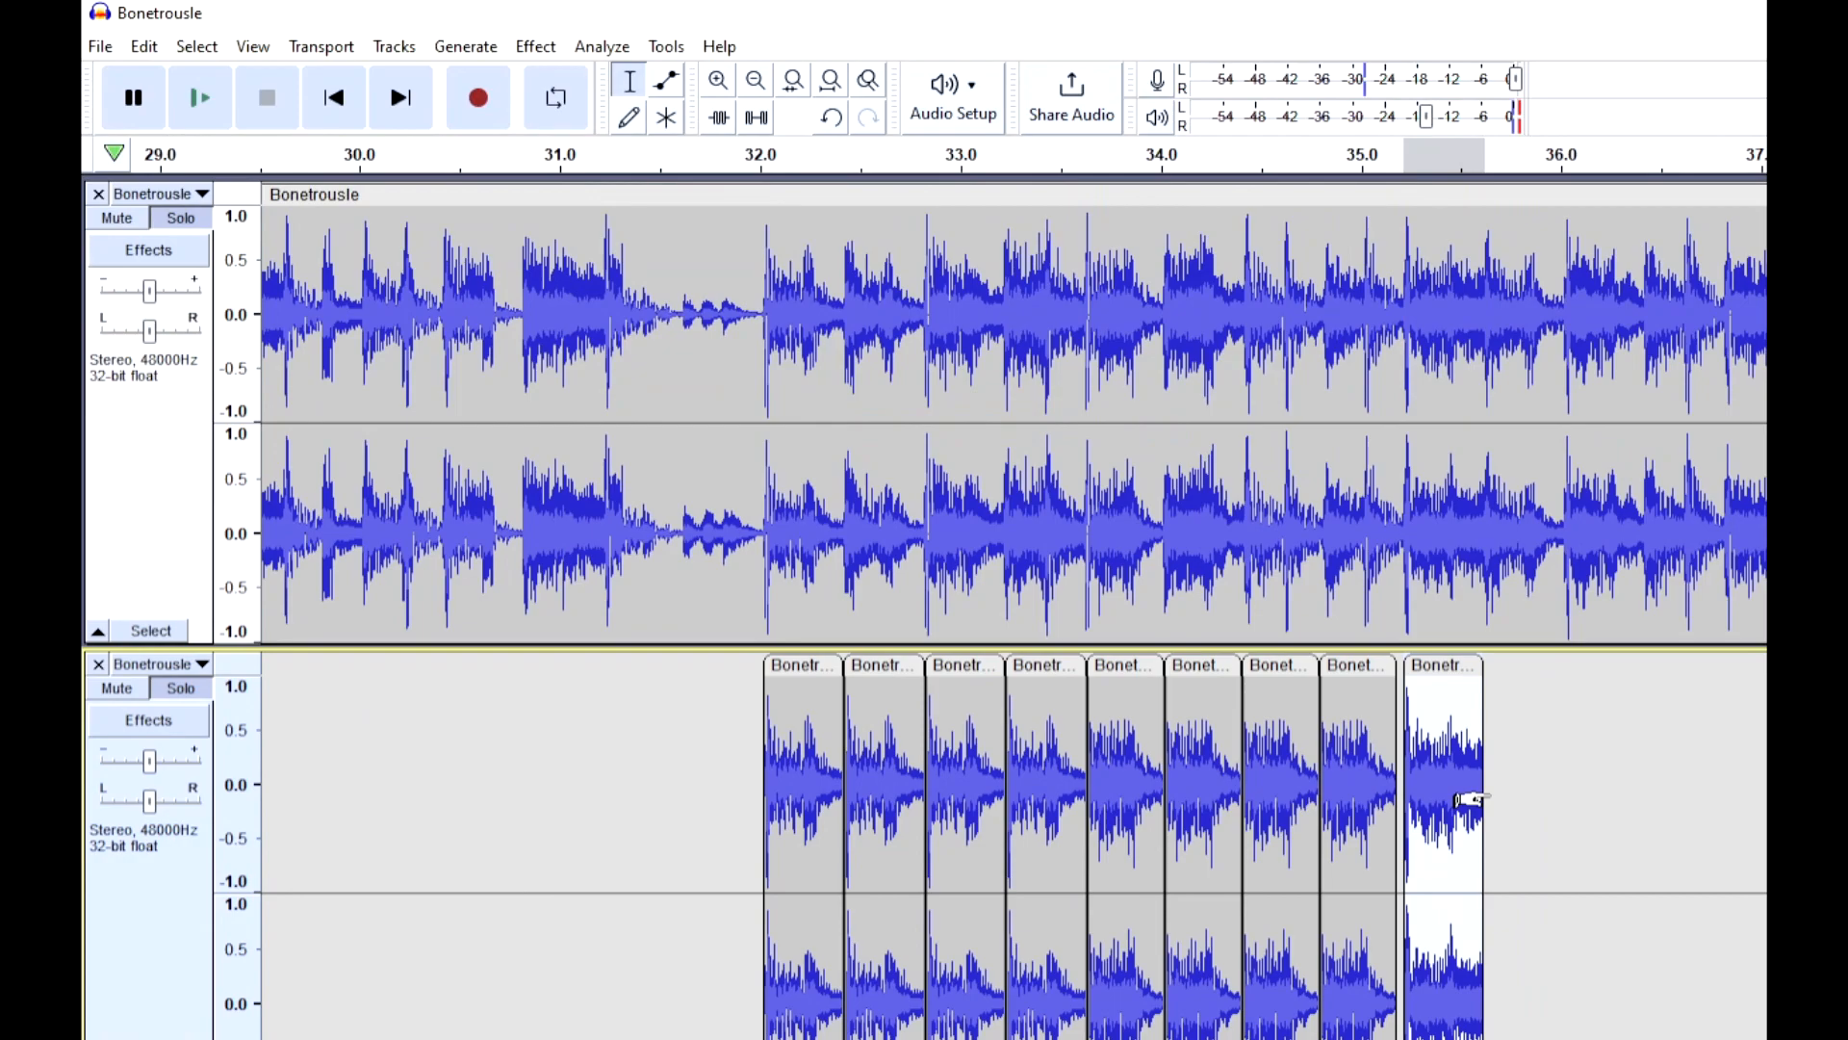
key("ctrl+v")
key("ctrl+v")
key("ctrl+v")
left_click_drag(1423, 669, 1415, 671)
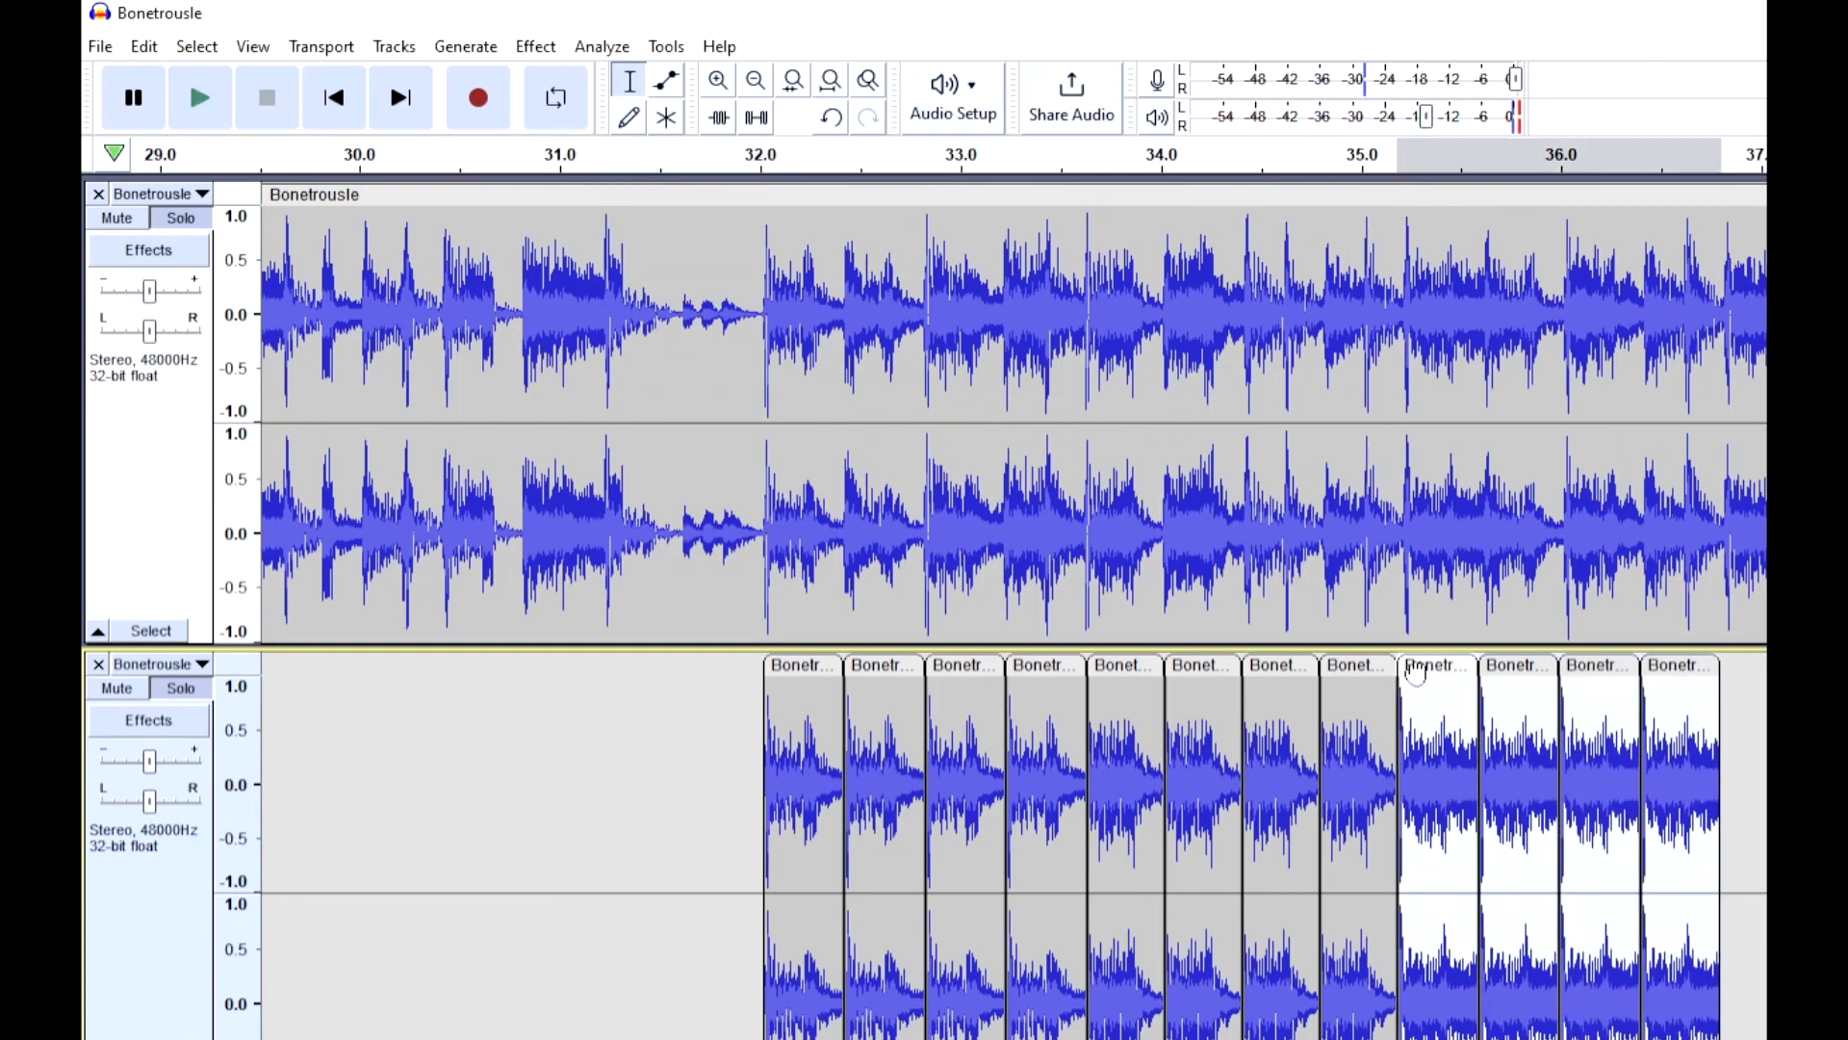
Mute the original Bonetrousle track and play the repeated beats from about 32 s
left_click(770, 590)
key("space")
key("space")
left_click(116, 217)
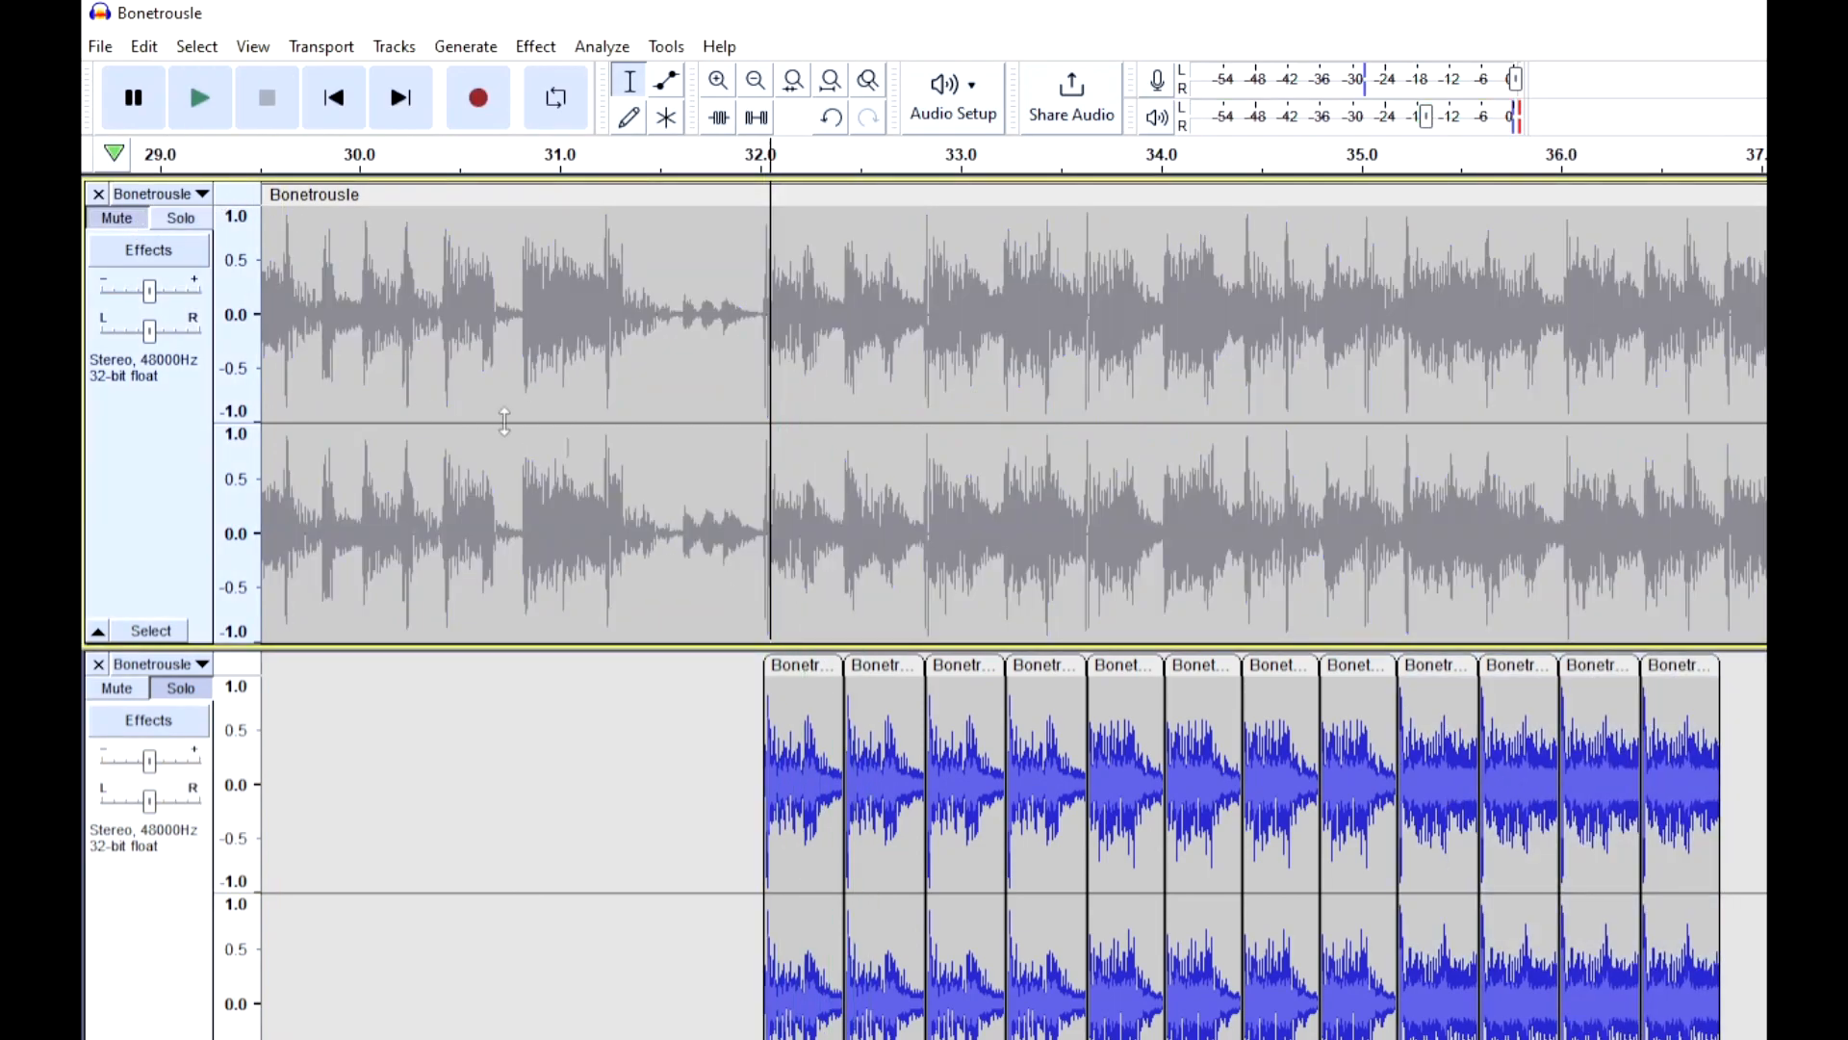
key("space")
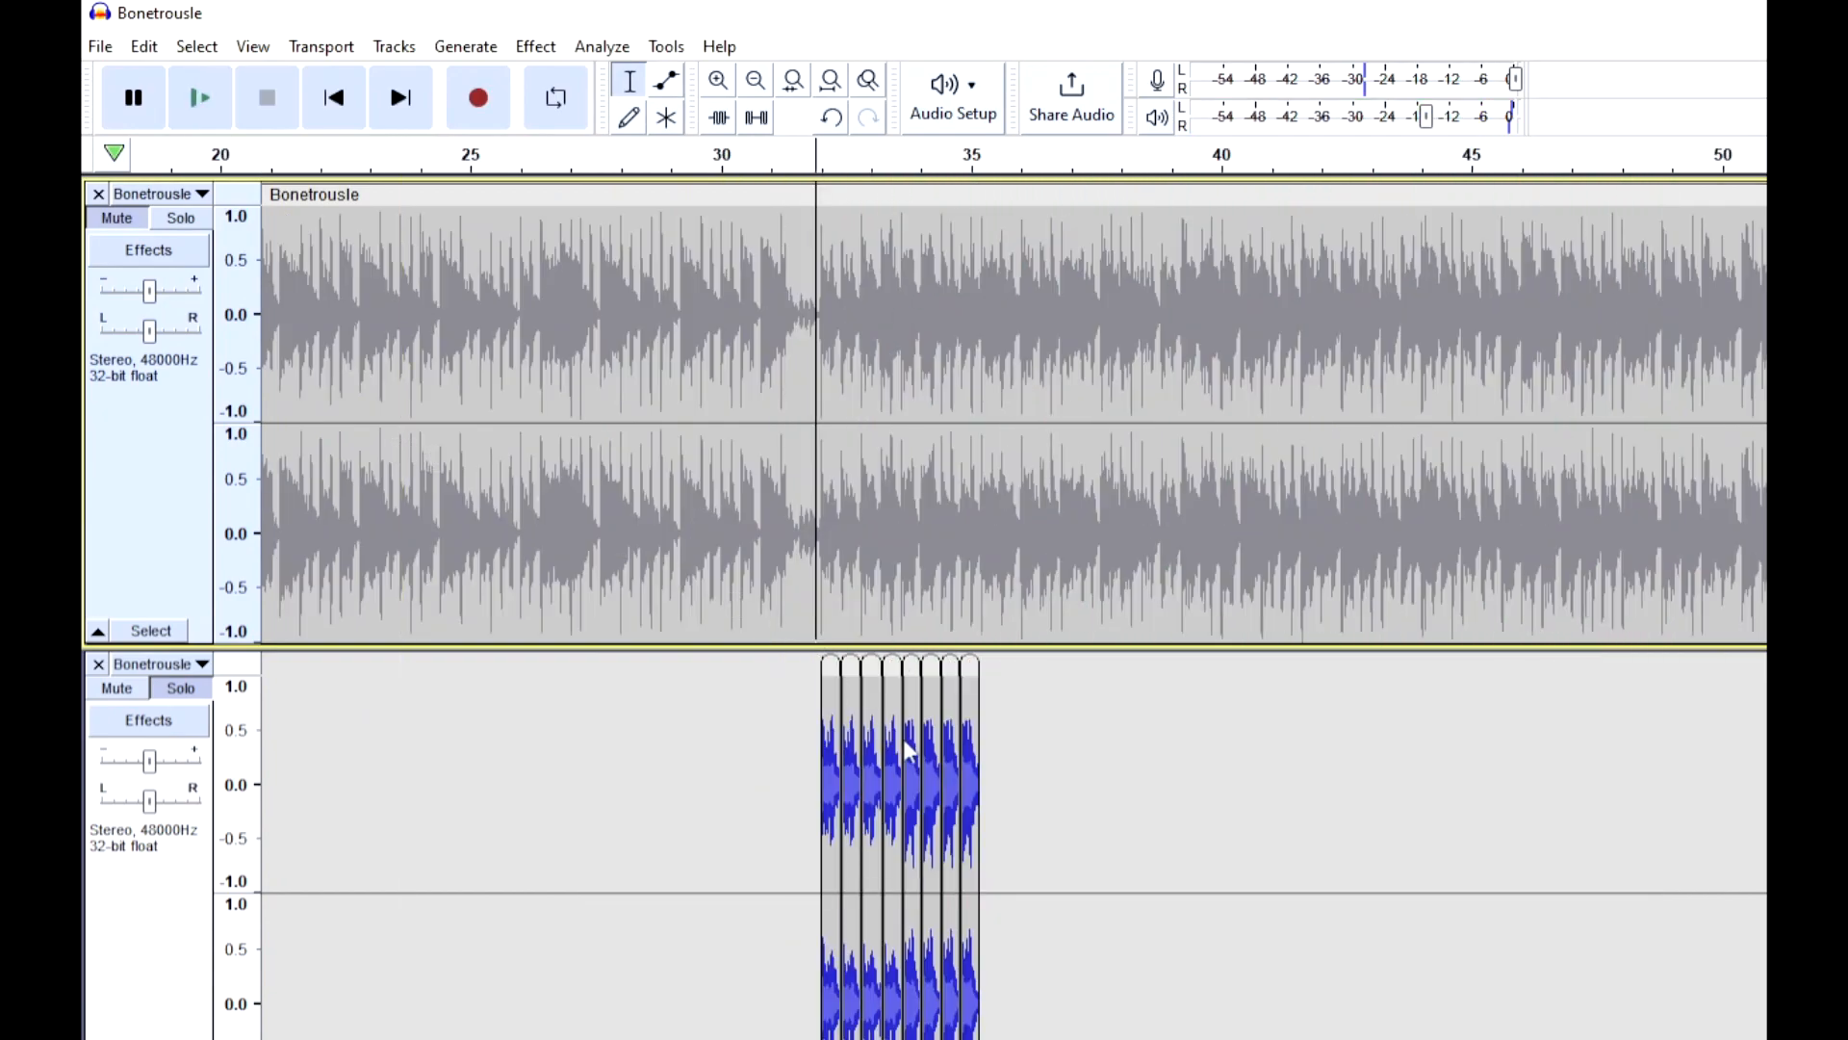
Delete every second beat clip on the second track, from the second clip at about 32.4 s through the eighth
scroll(800, 617, "up", 3)
scroll(800, 617, "down", 2)
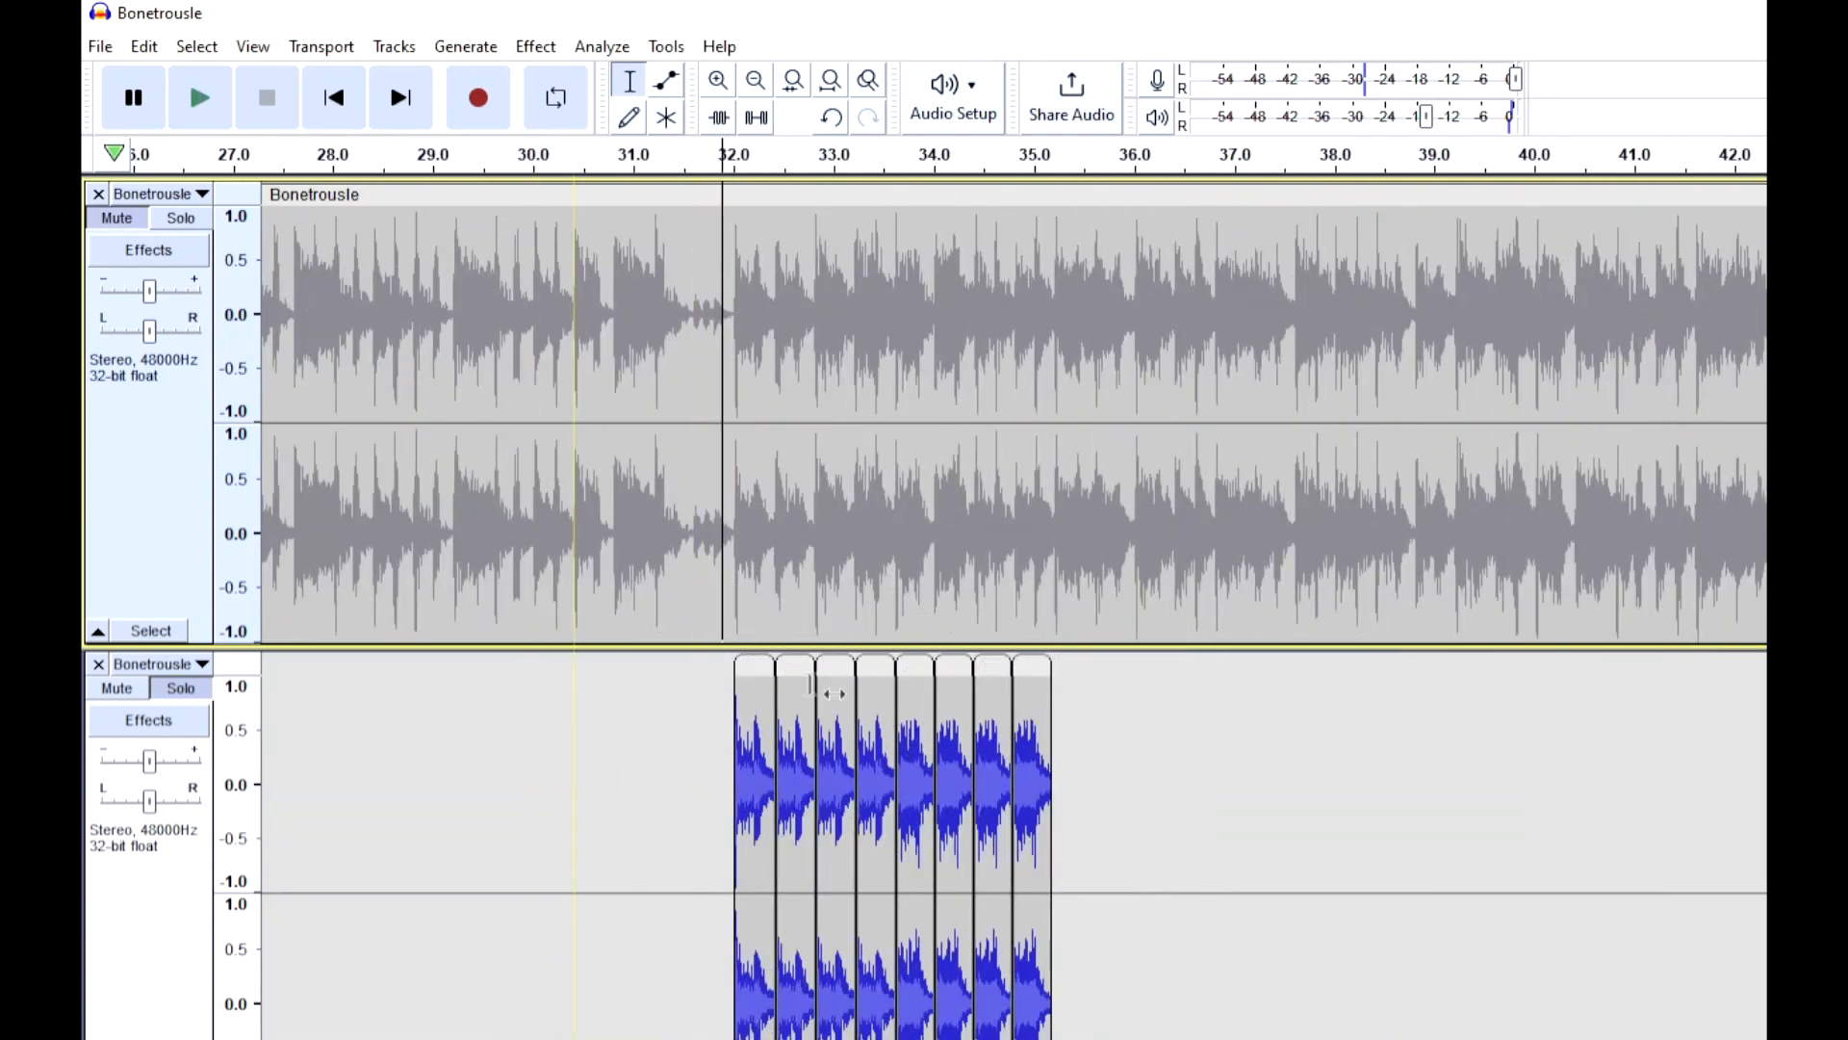
double_click(795, 722)
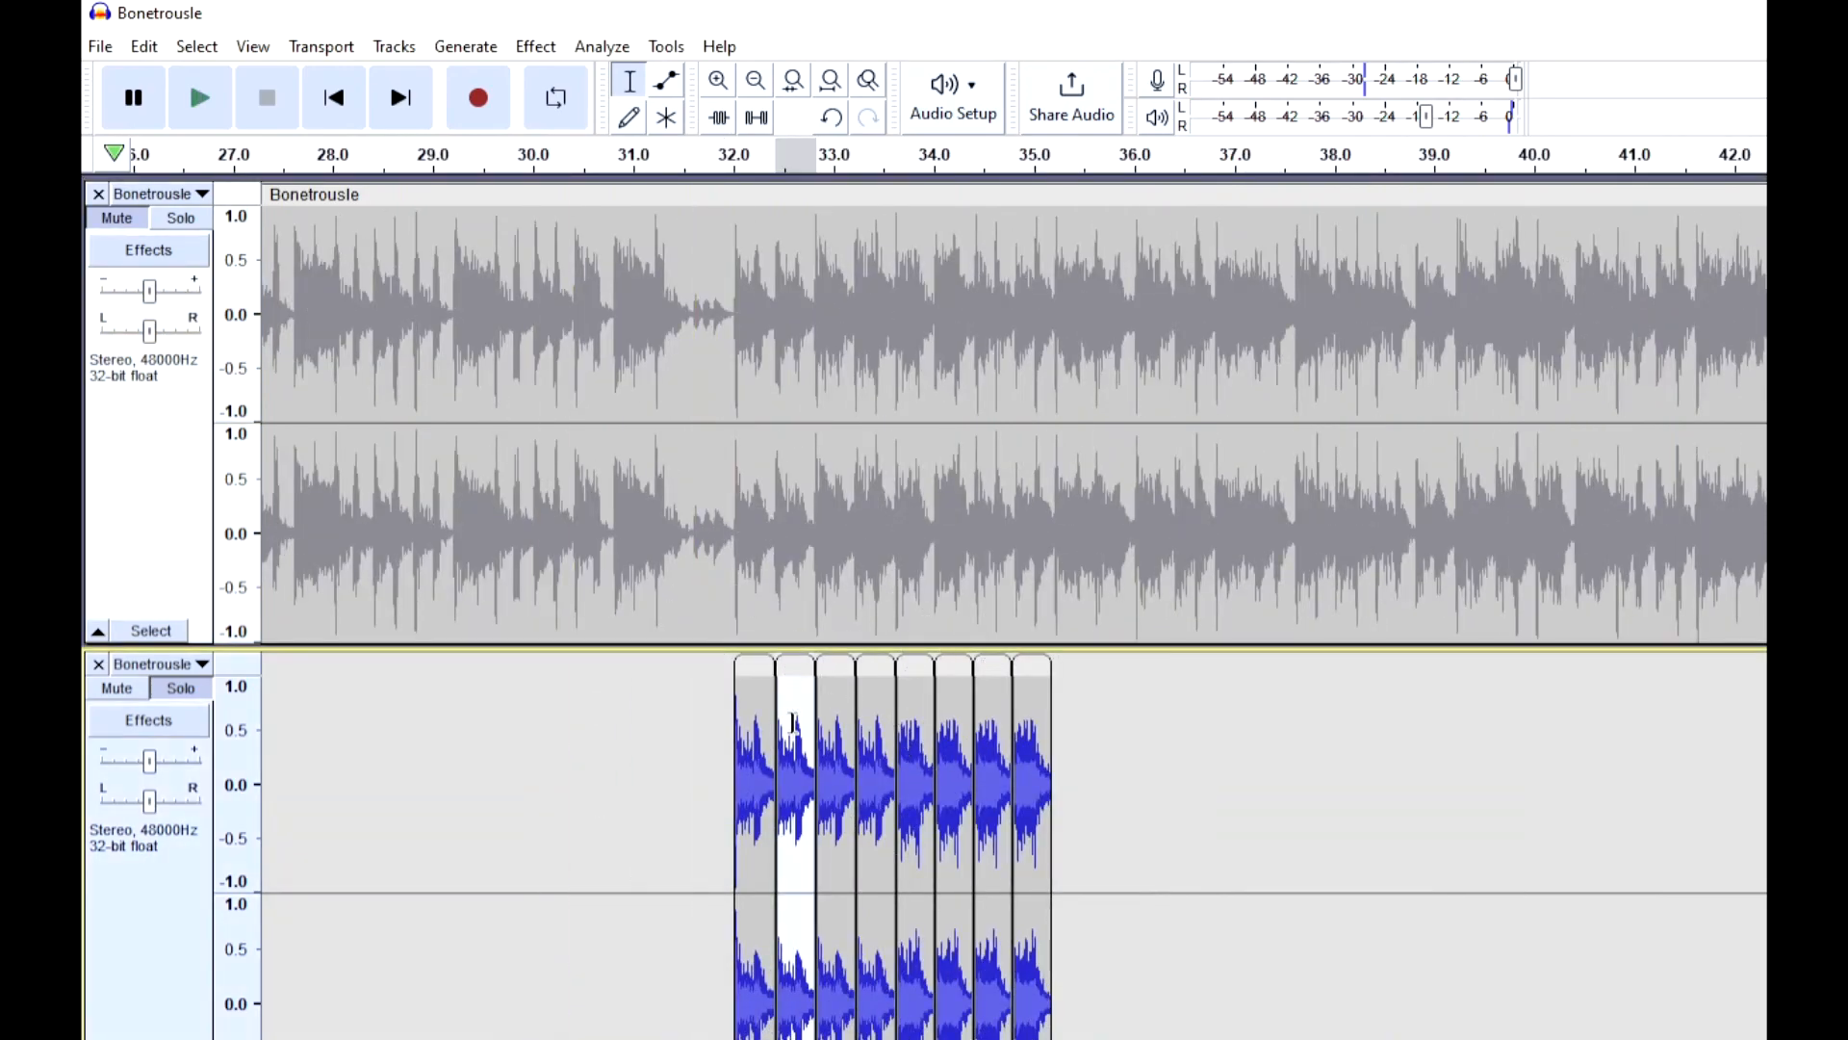
key("Delete")
double_click(877, 722)
key("Delete")
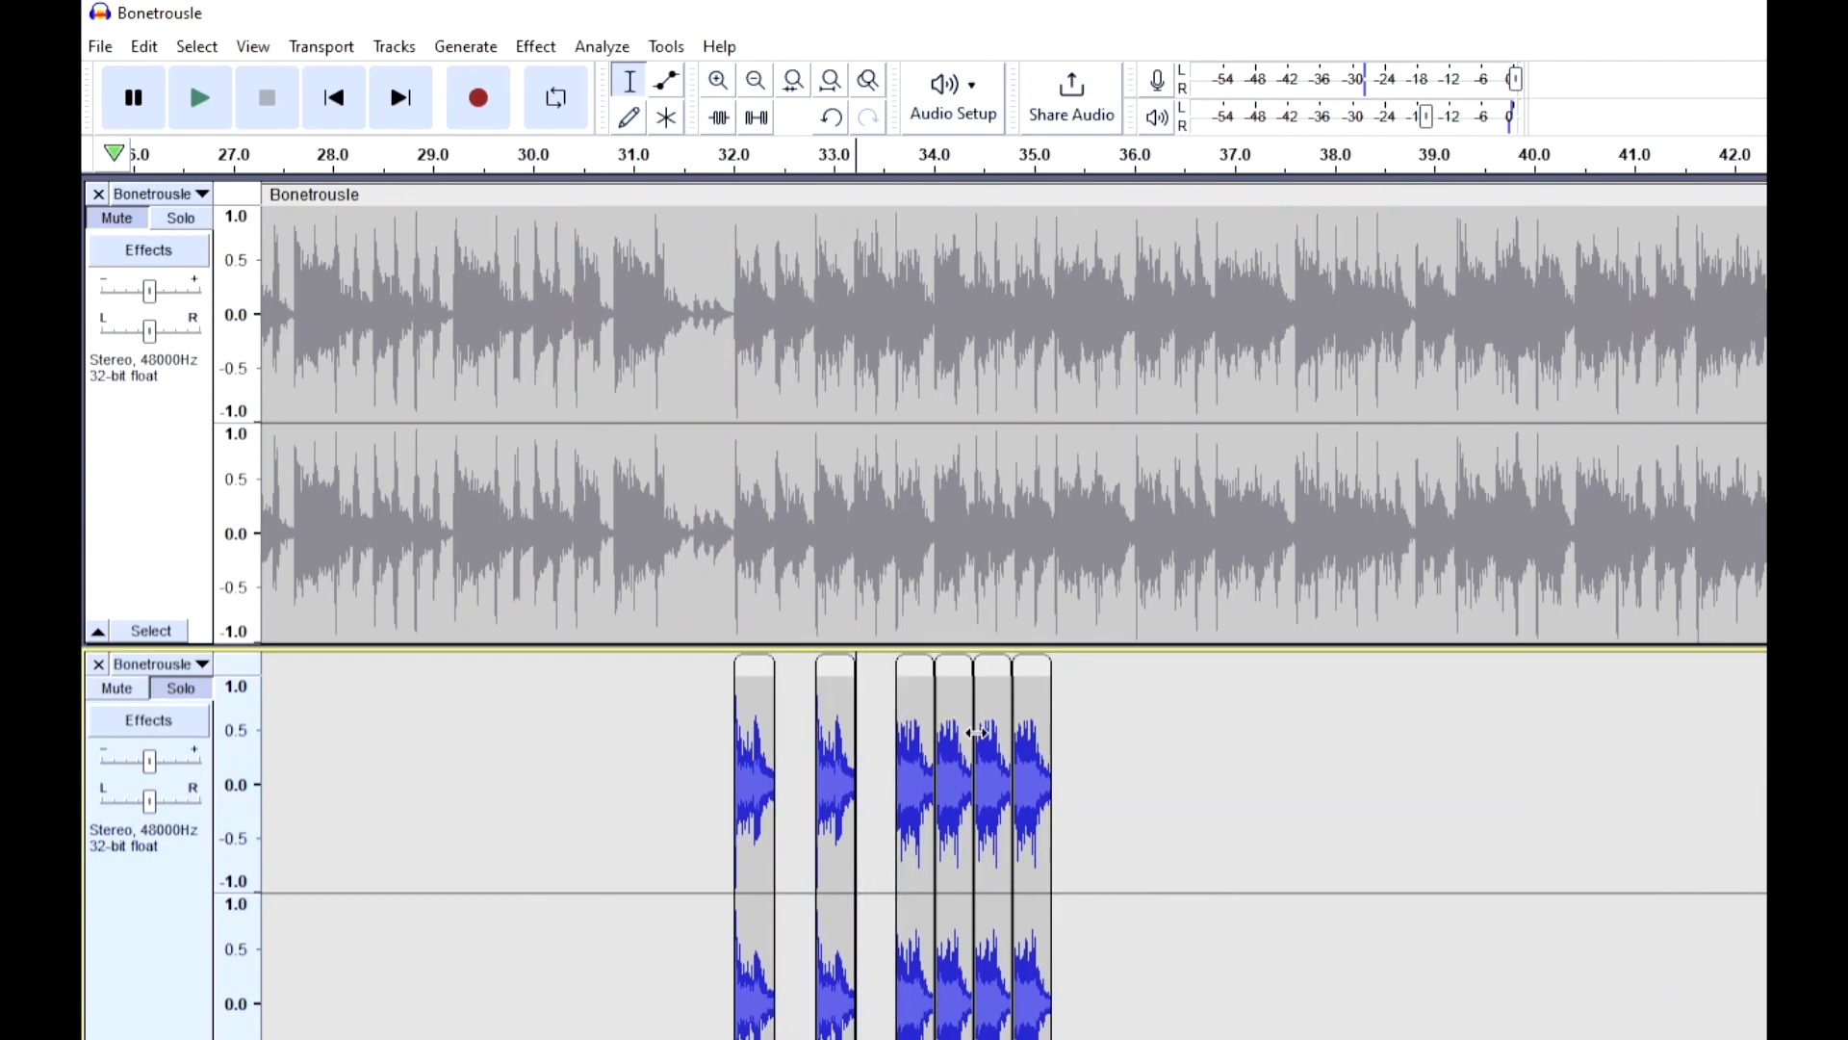
double_click(953, 693)
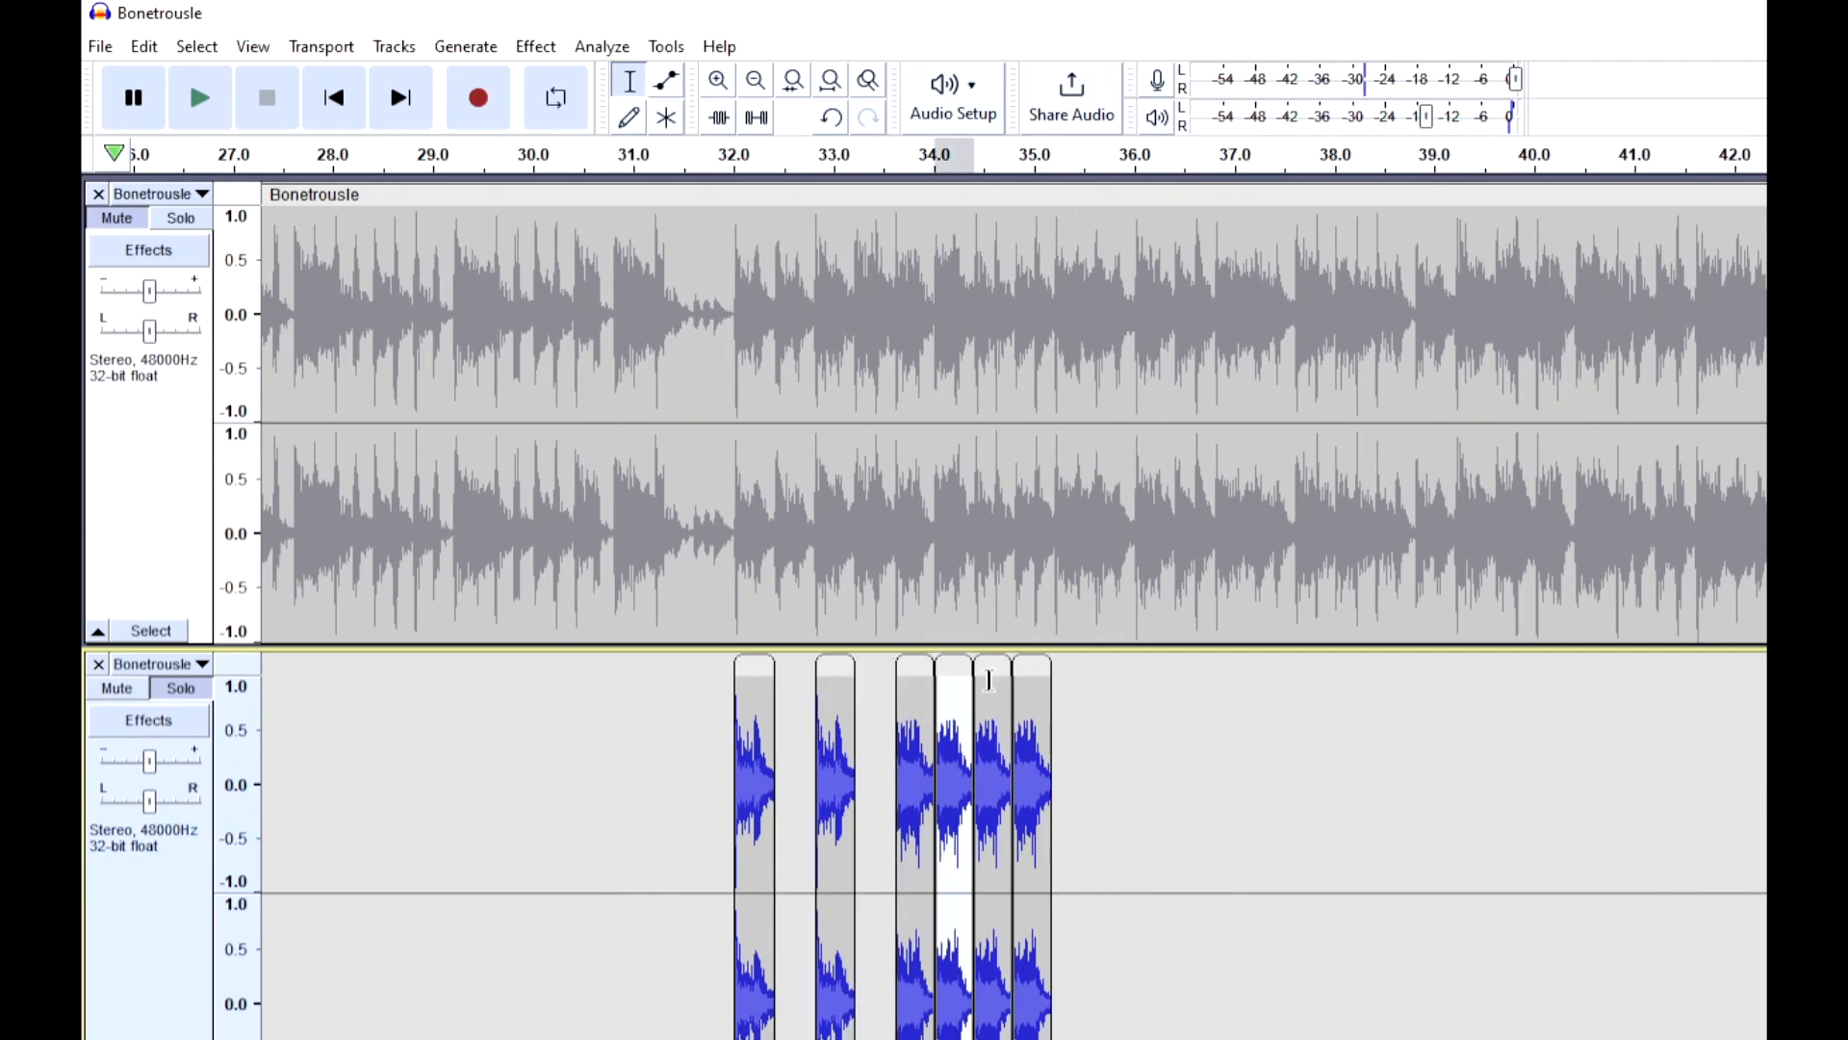
key("Delete")
double_click(1031, 693)
key("Delete")
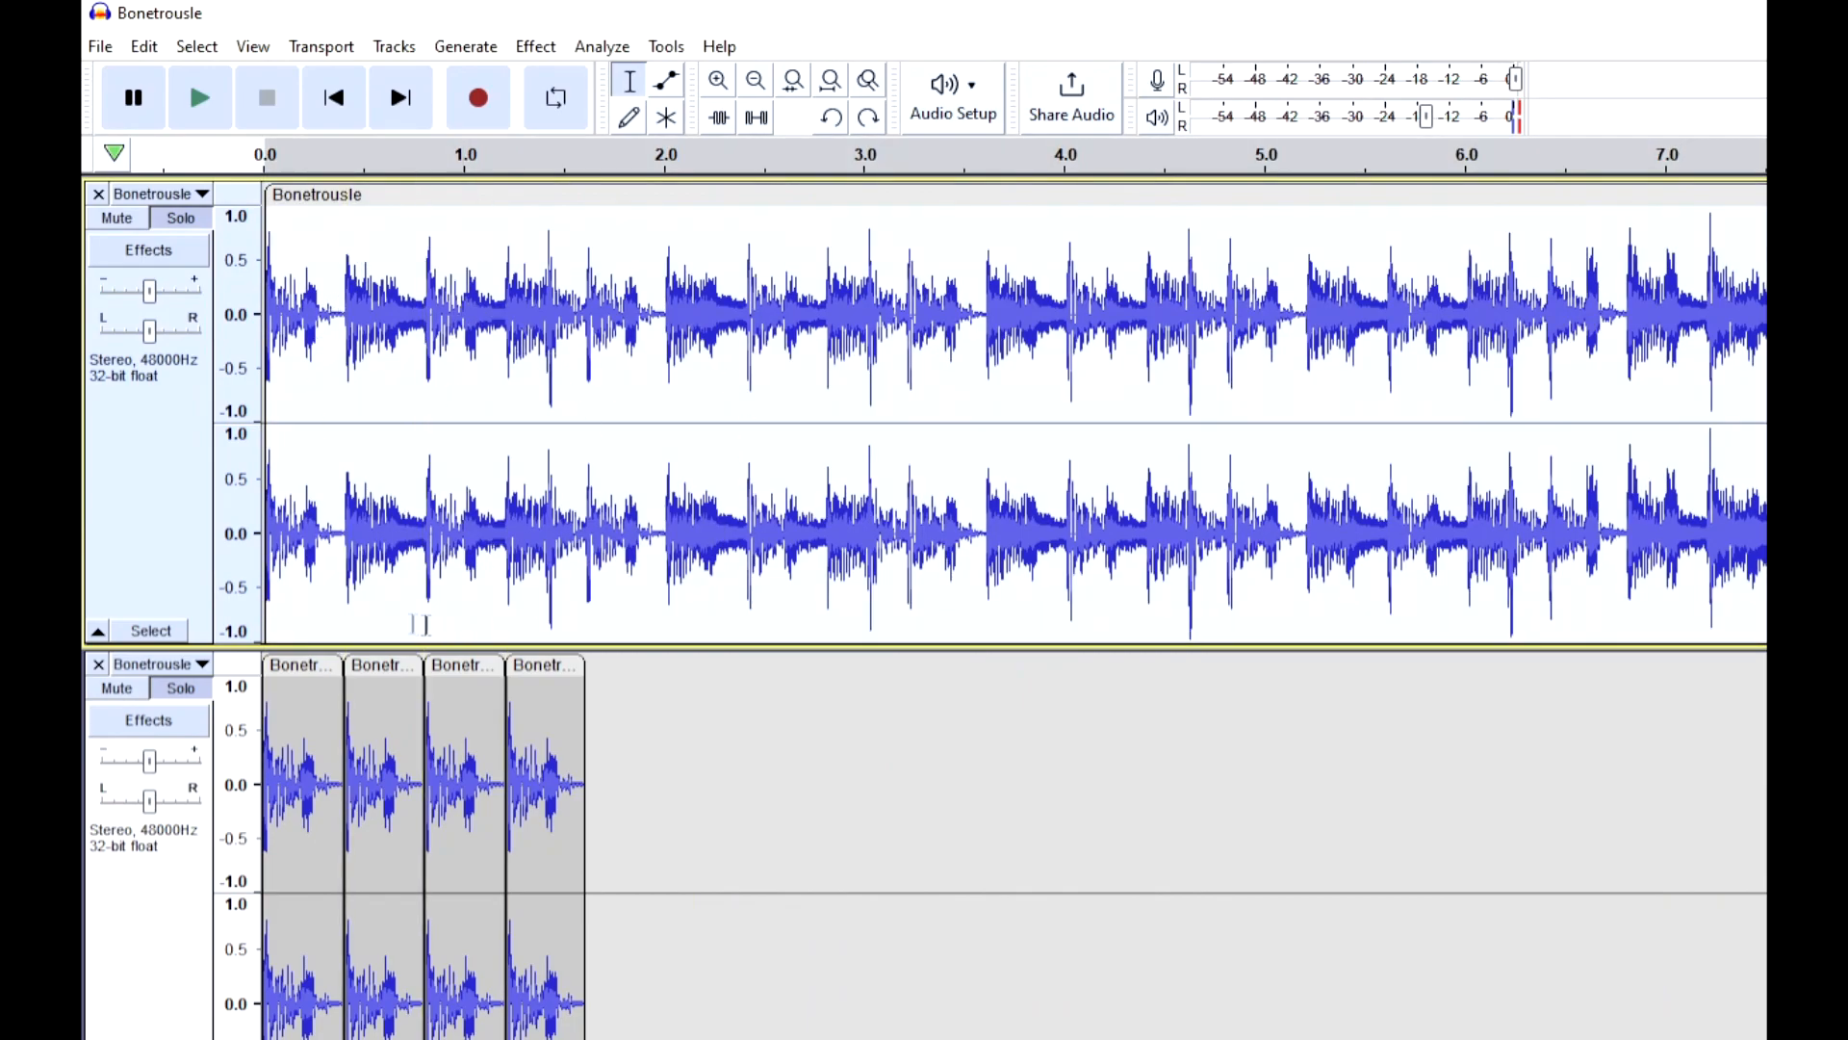
Try silencing the beat at about 0.4 to 0.8 s in the original track, and undo it
mouse_move(427, 528)
left_mouse_down()
mouse_move(339, 537)
mouse_move(425, 539)
left_mouse_up()
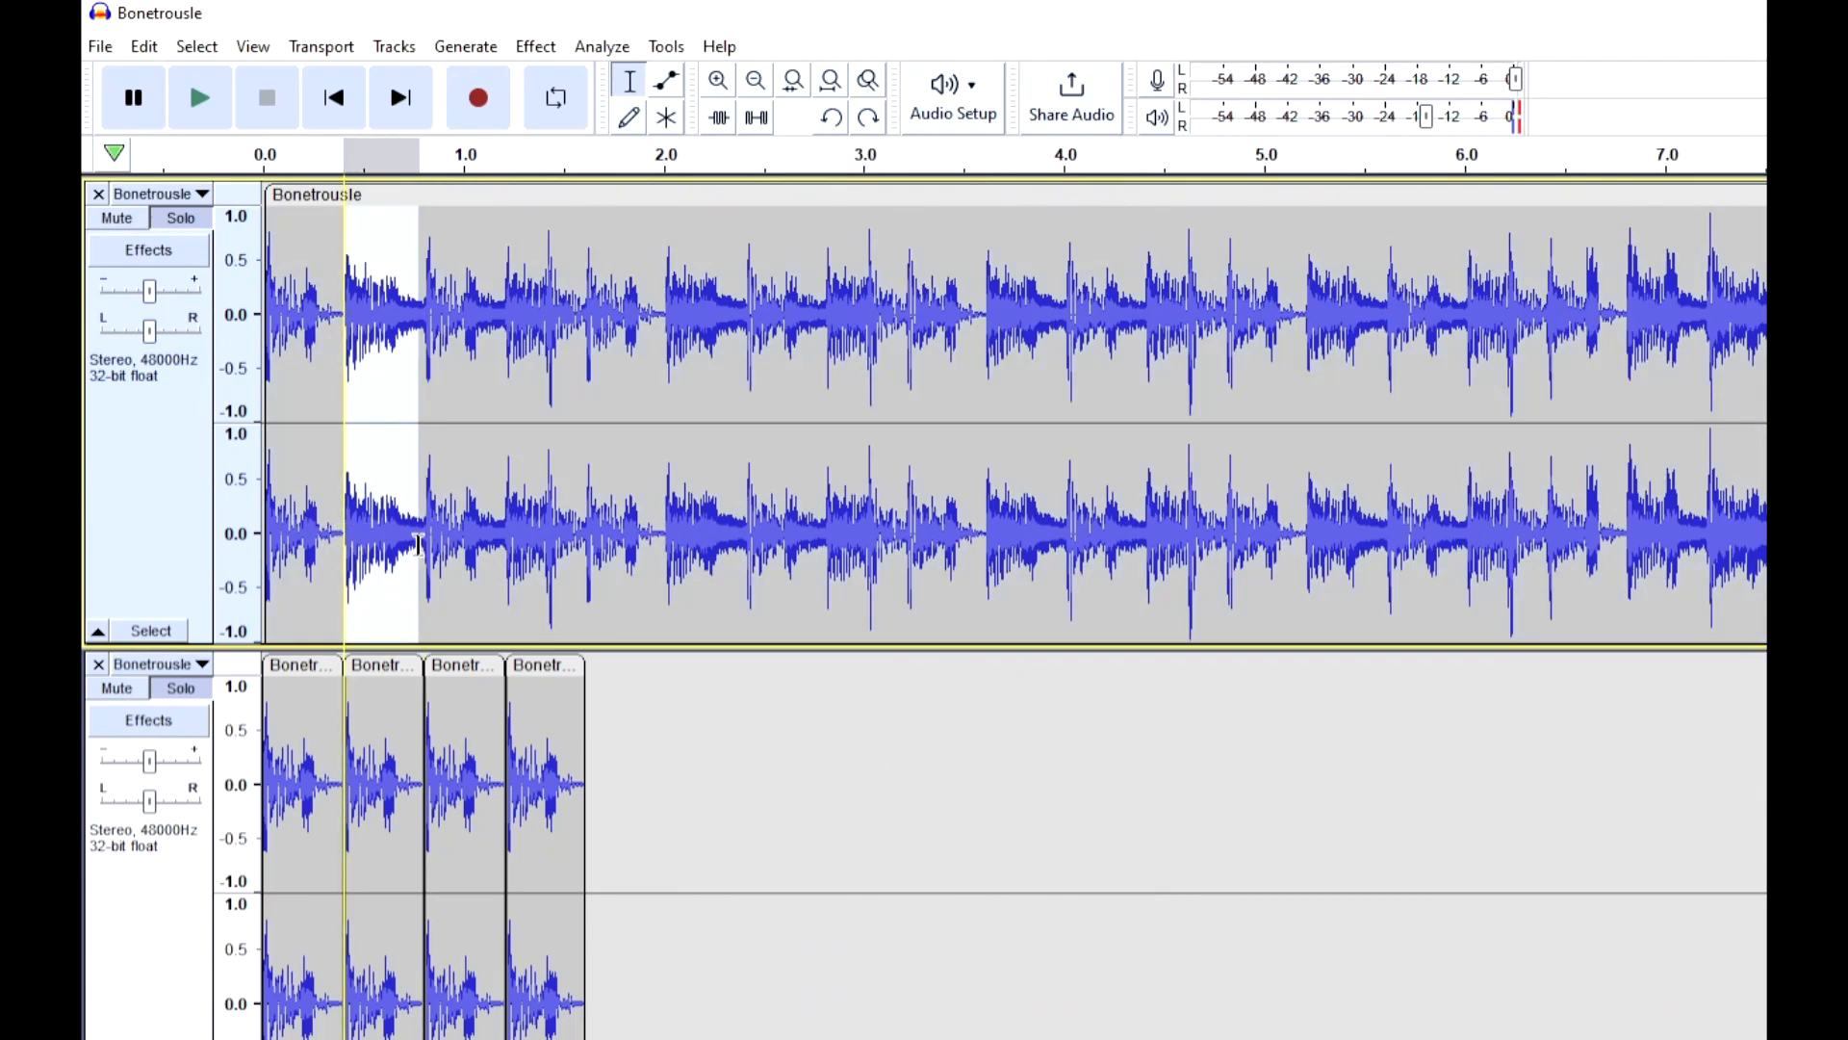
key("ctrl+l")
left_click_drag(509, 360, 567, 379)
key("ctrl+z")
Open the Tremolo effect for the whole original Bonetrousle track, using the Square waveform type
left_click(463, 396)
key("ctrl+shift+a")
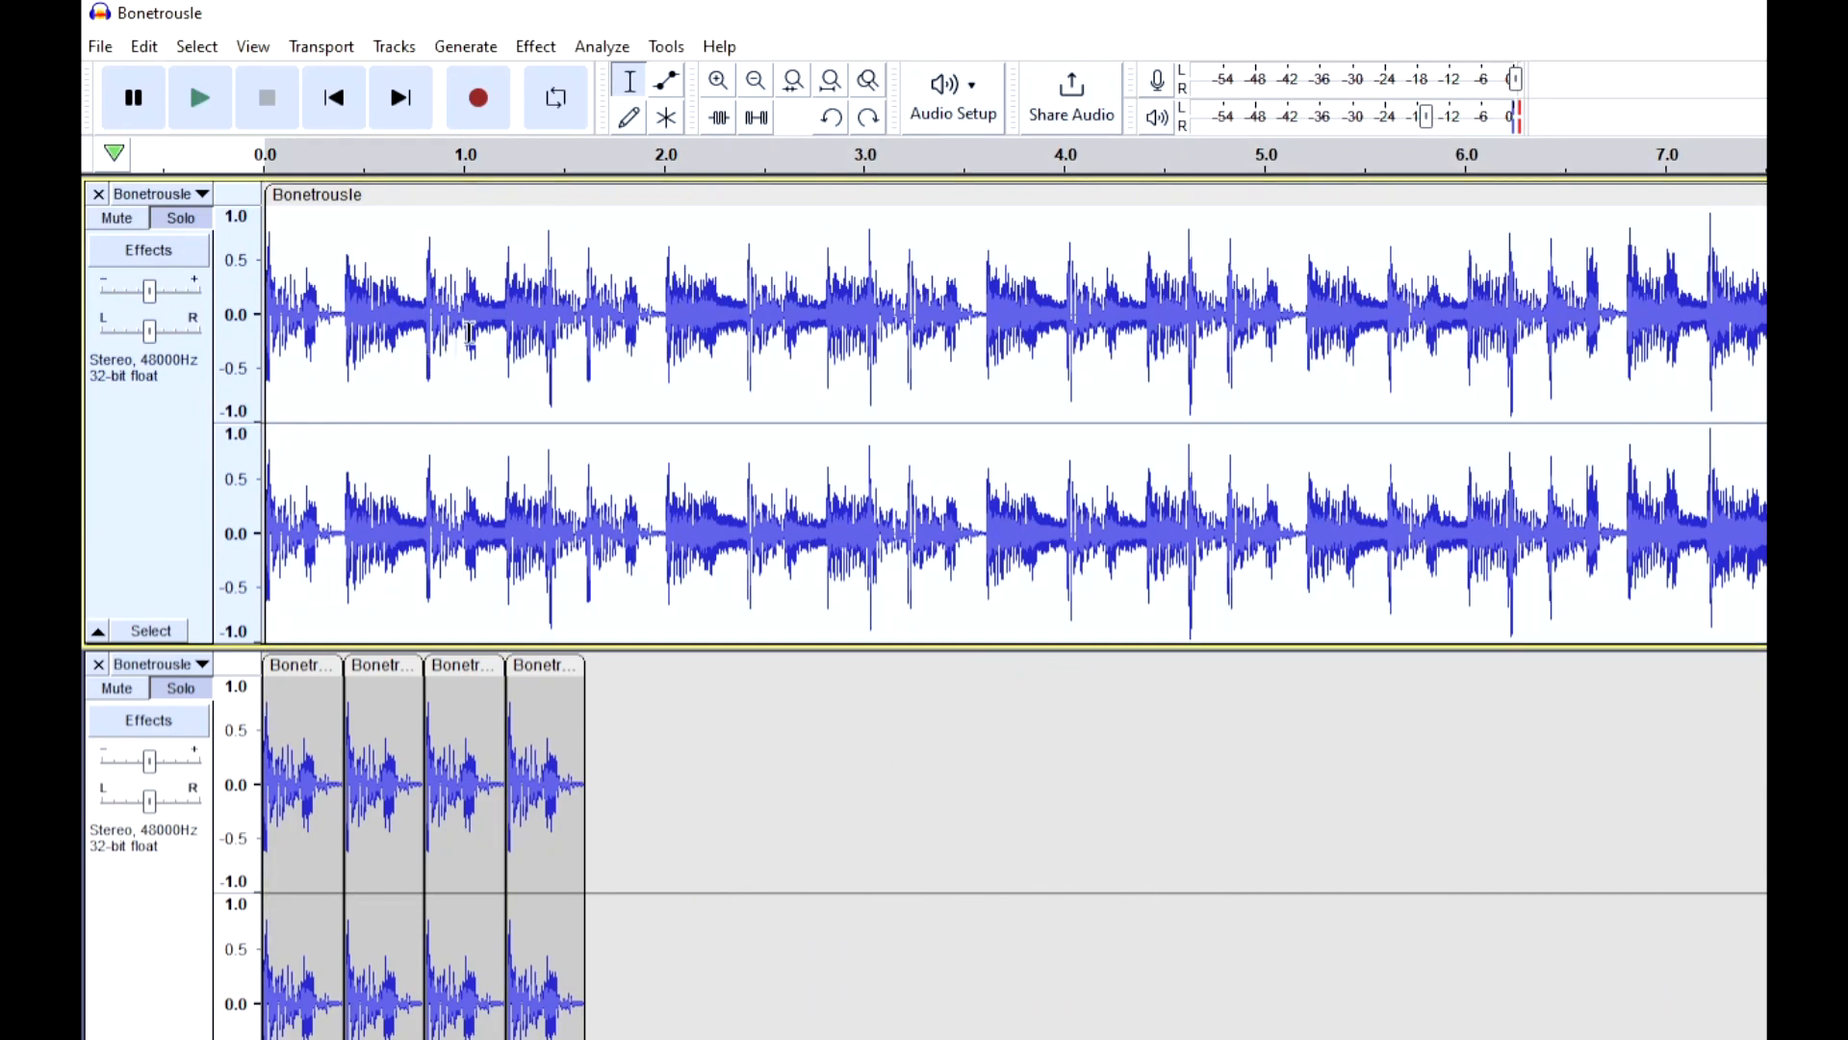
left_click(533, 49)
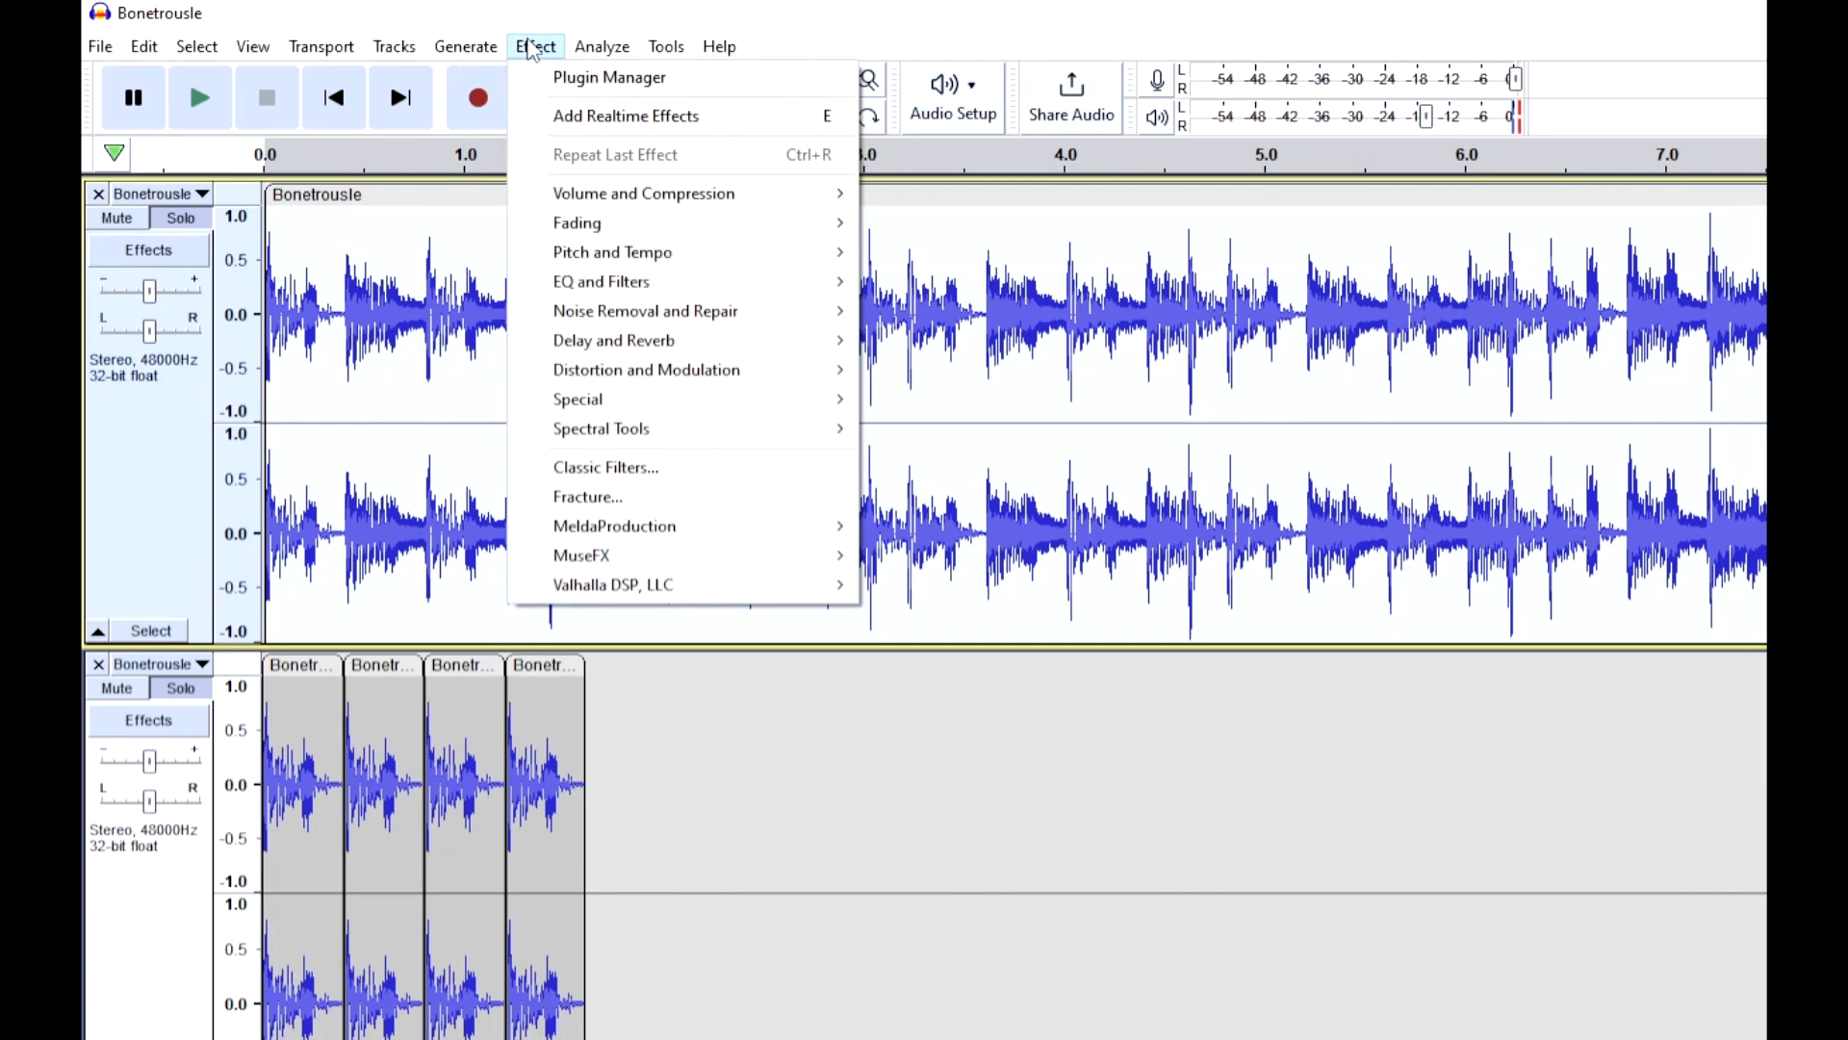
mouse_move(650, 348)
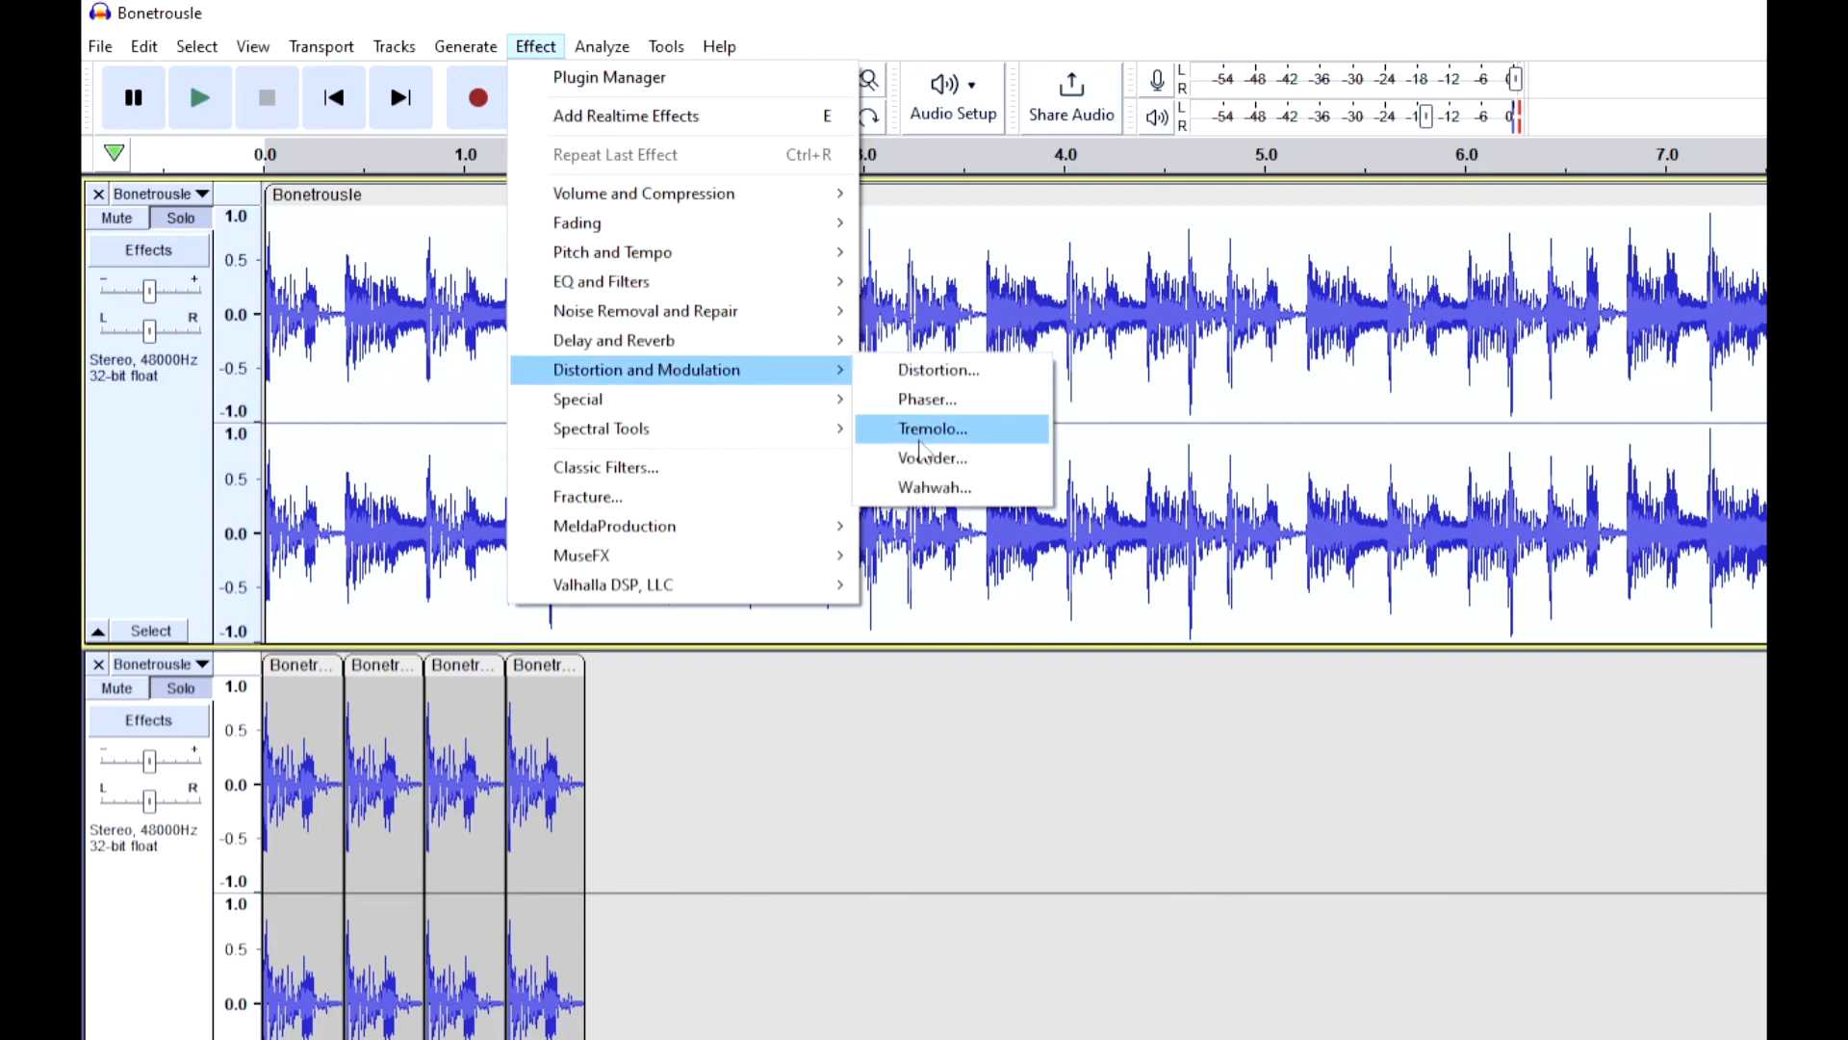
left_click(932, 438)
left_click_drag(939, 601, 1042, 619)
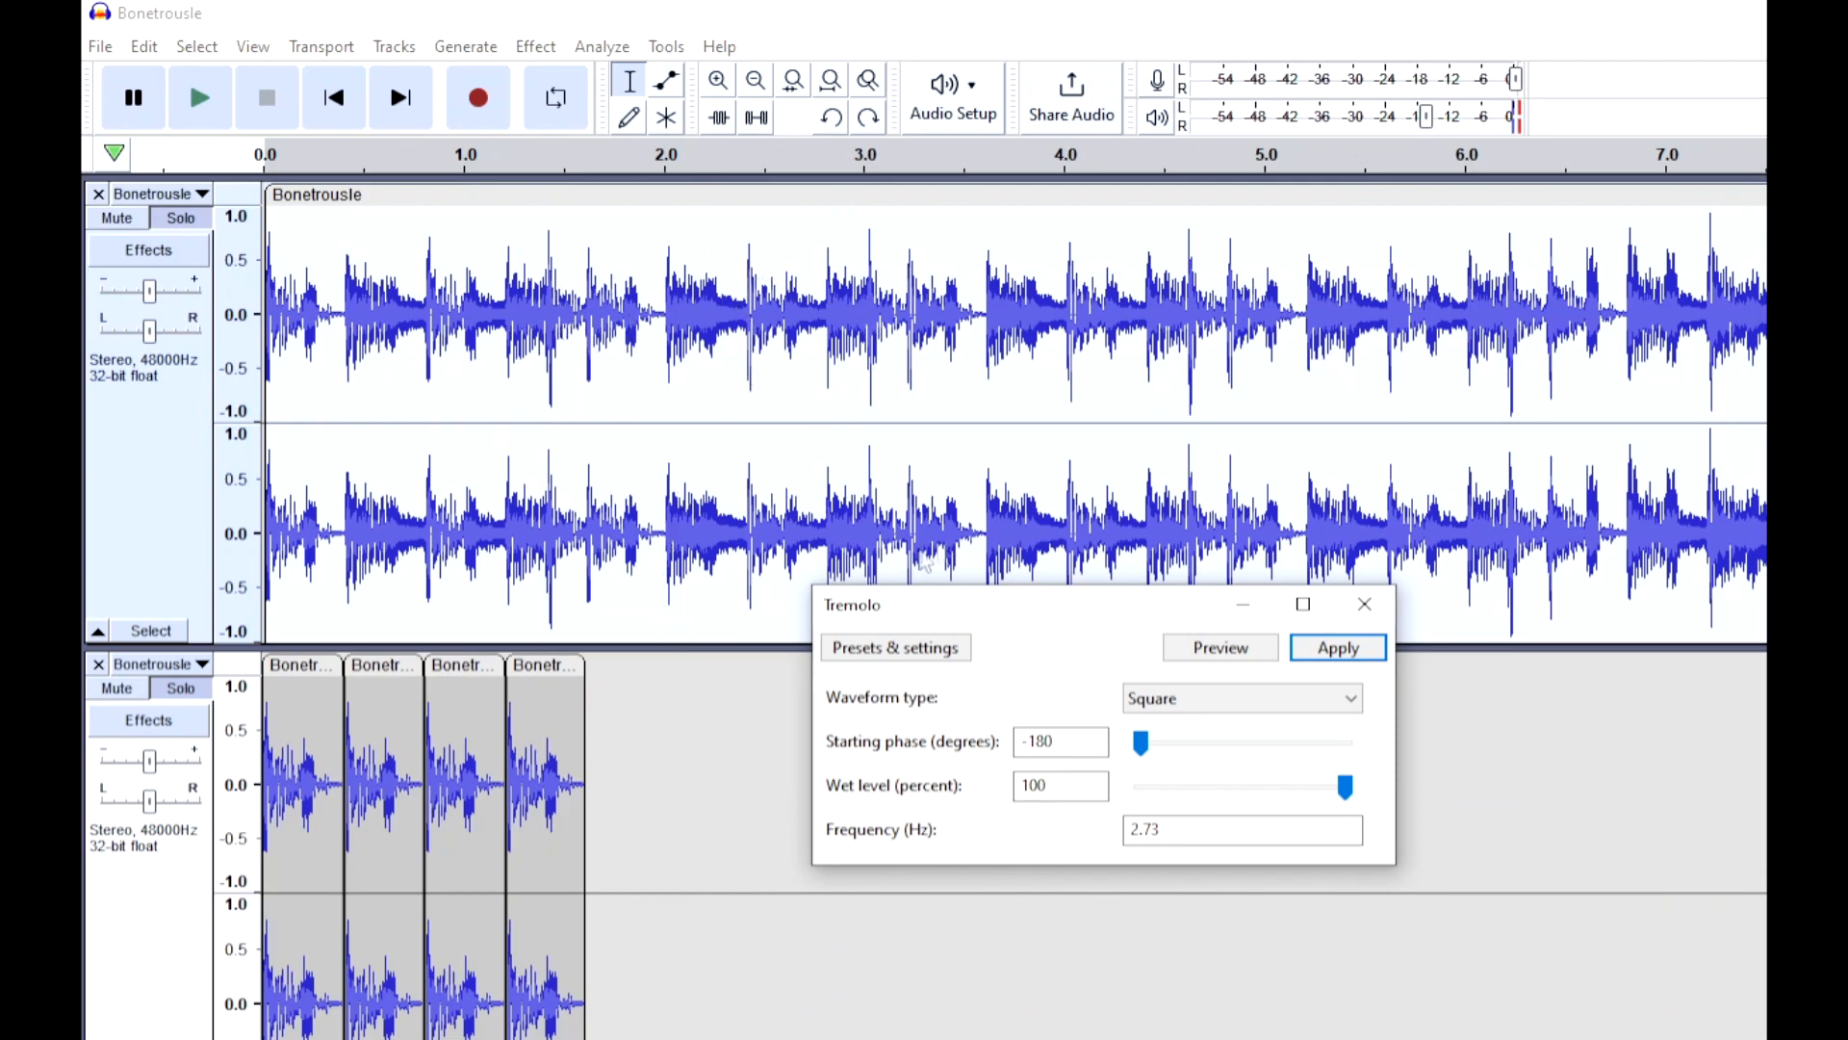
left_click(1196, 710)
left_click(1200, 710)
left_click(1197, 700)
left_click(1200, 703)
Set the Tremolo's starting phase to 0 degrees
left_click_drag(968, 607, 914, 699)
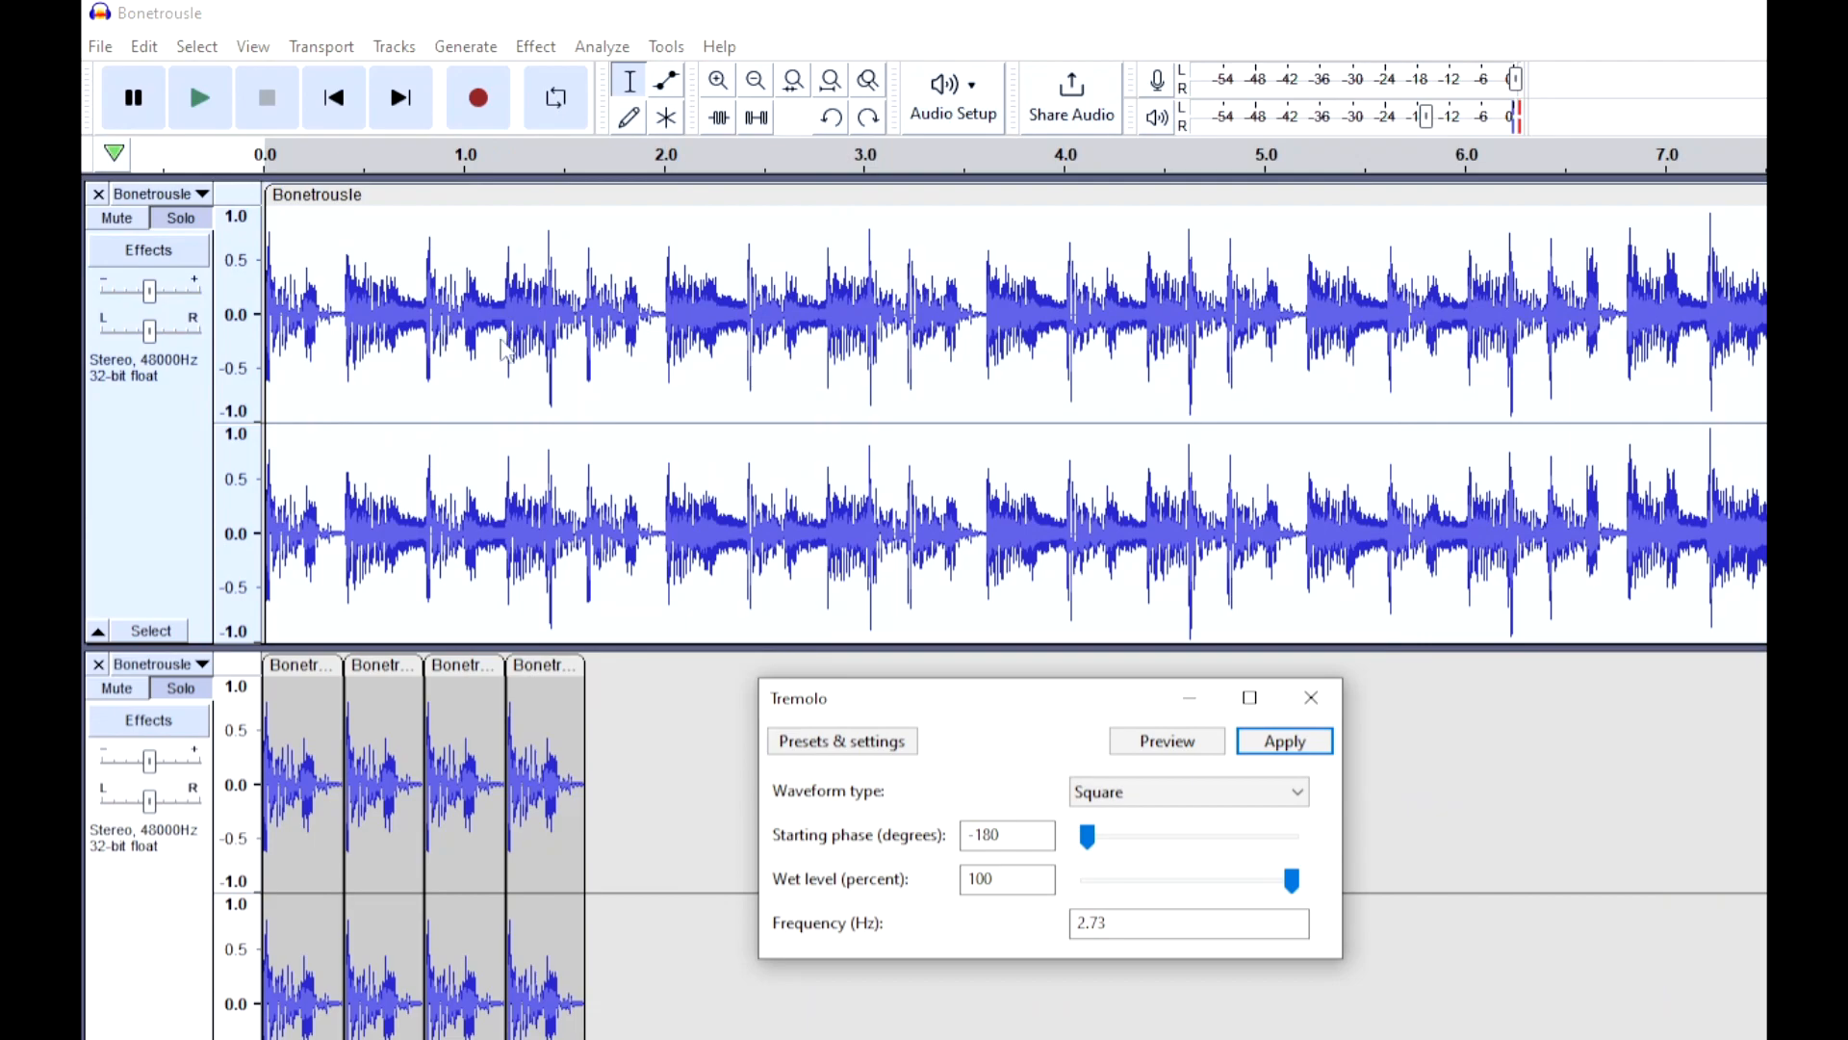
left_click_drag(818, 701, 823, 469)
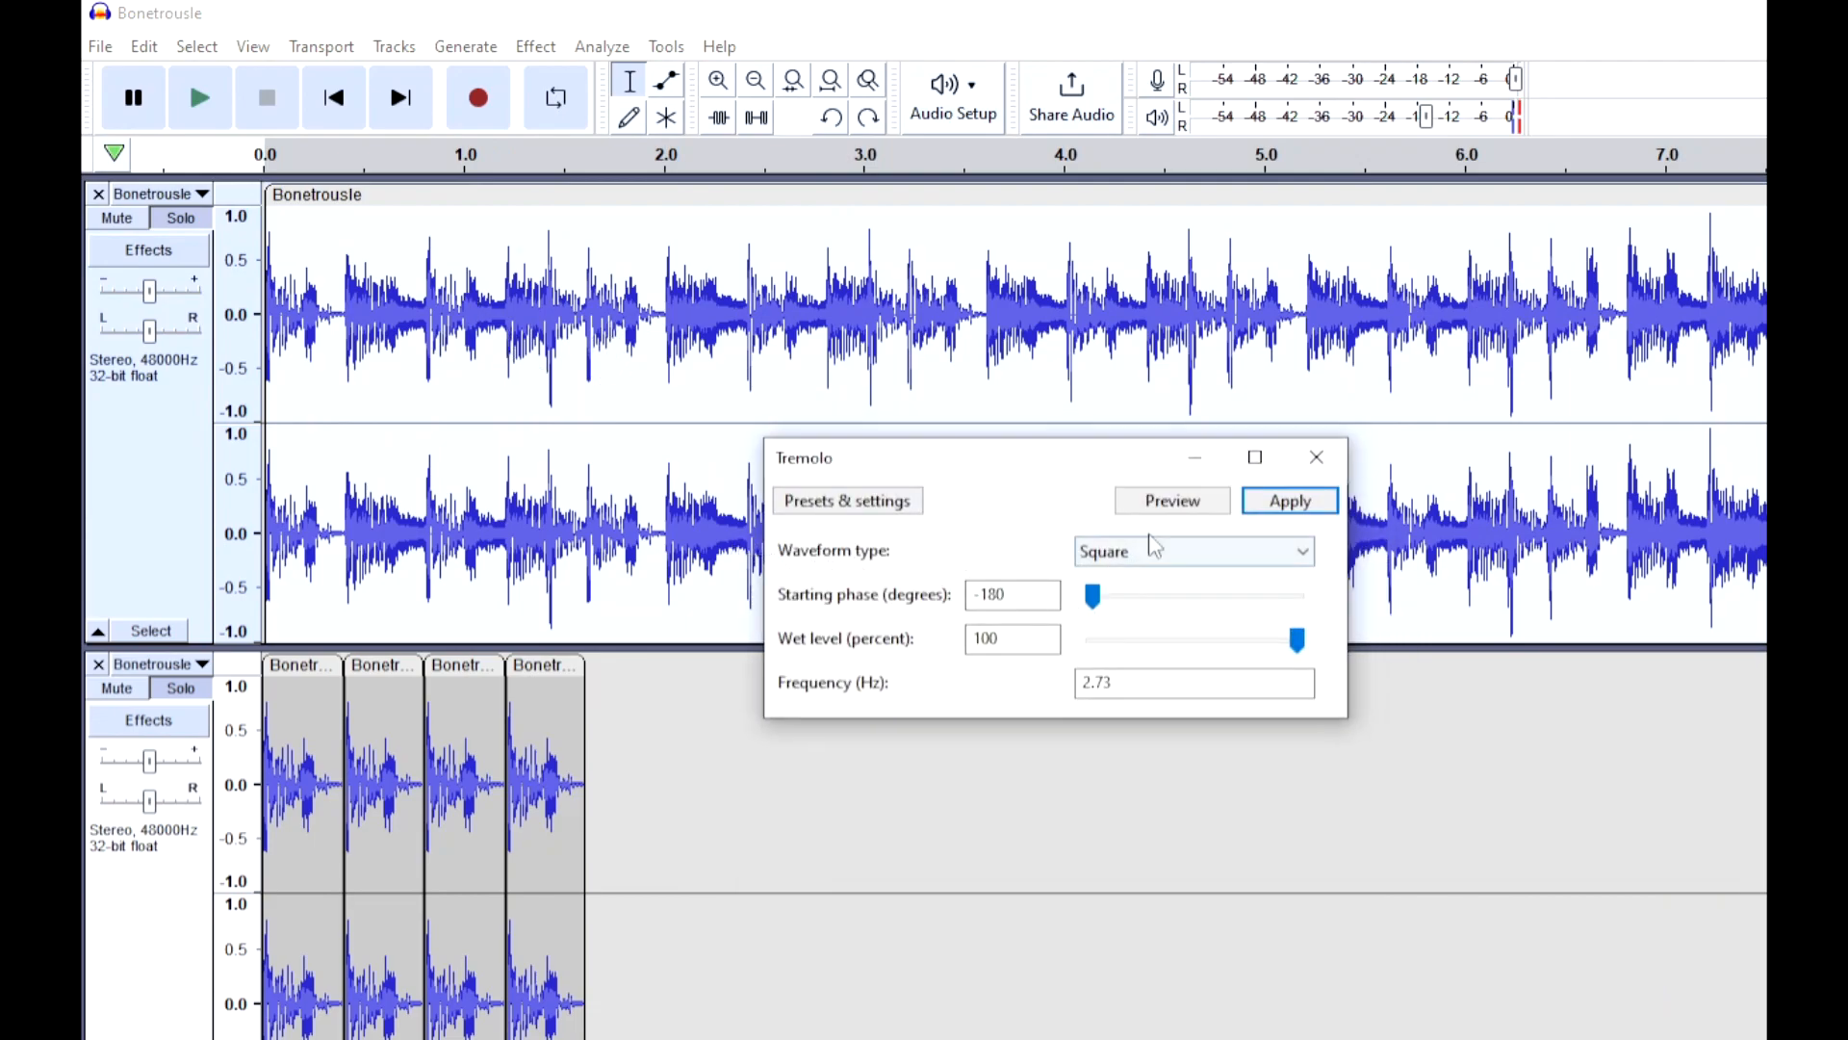
left_click_drag(1035, 604, 851, 609)
type("0")
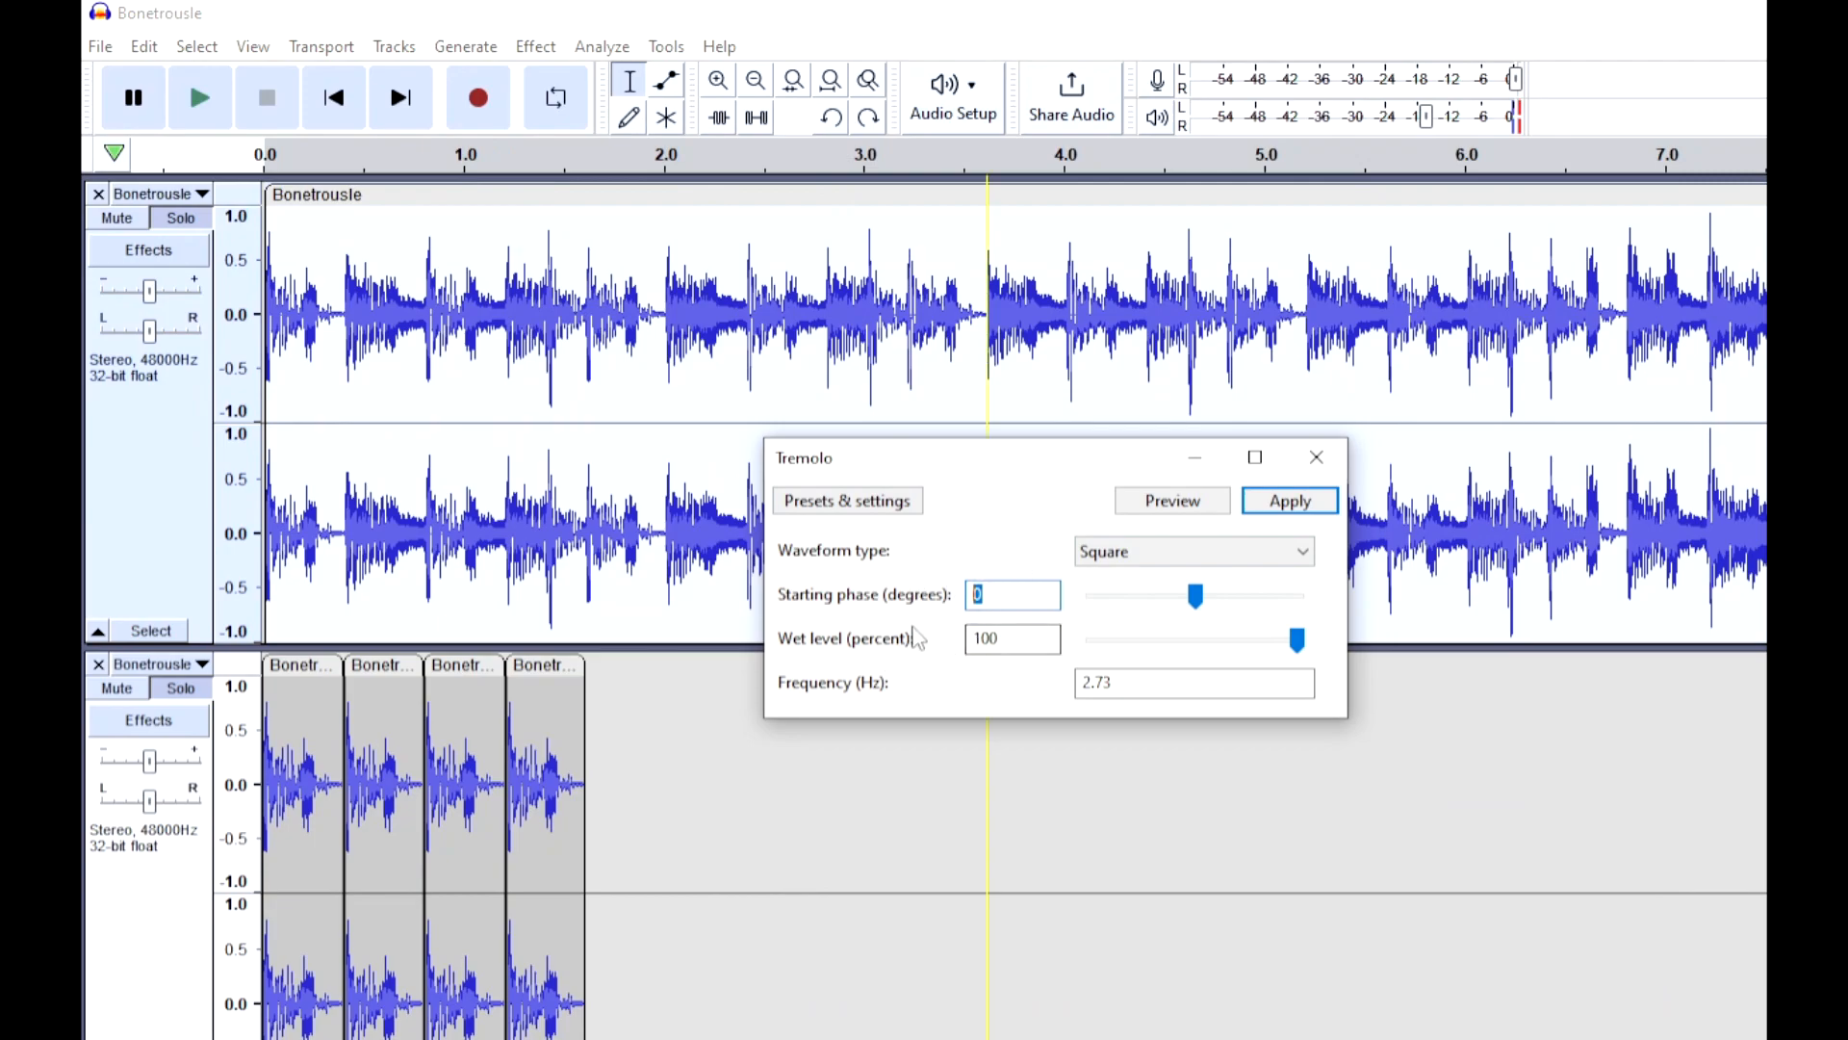
key("Tab")
key("Tab")
key("Tab")
key("Tab")
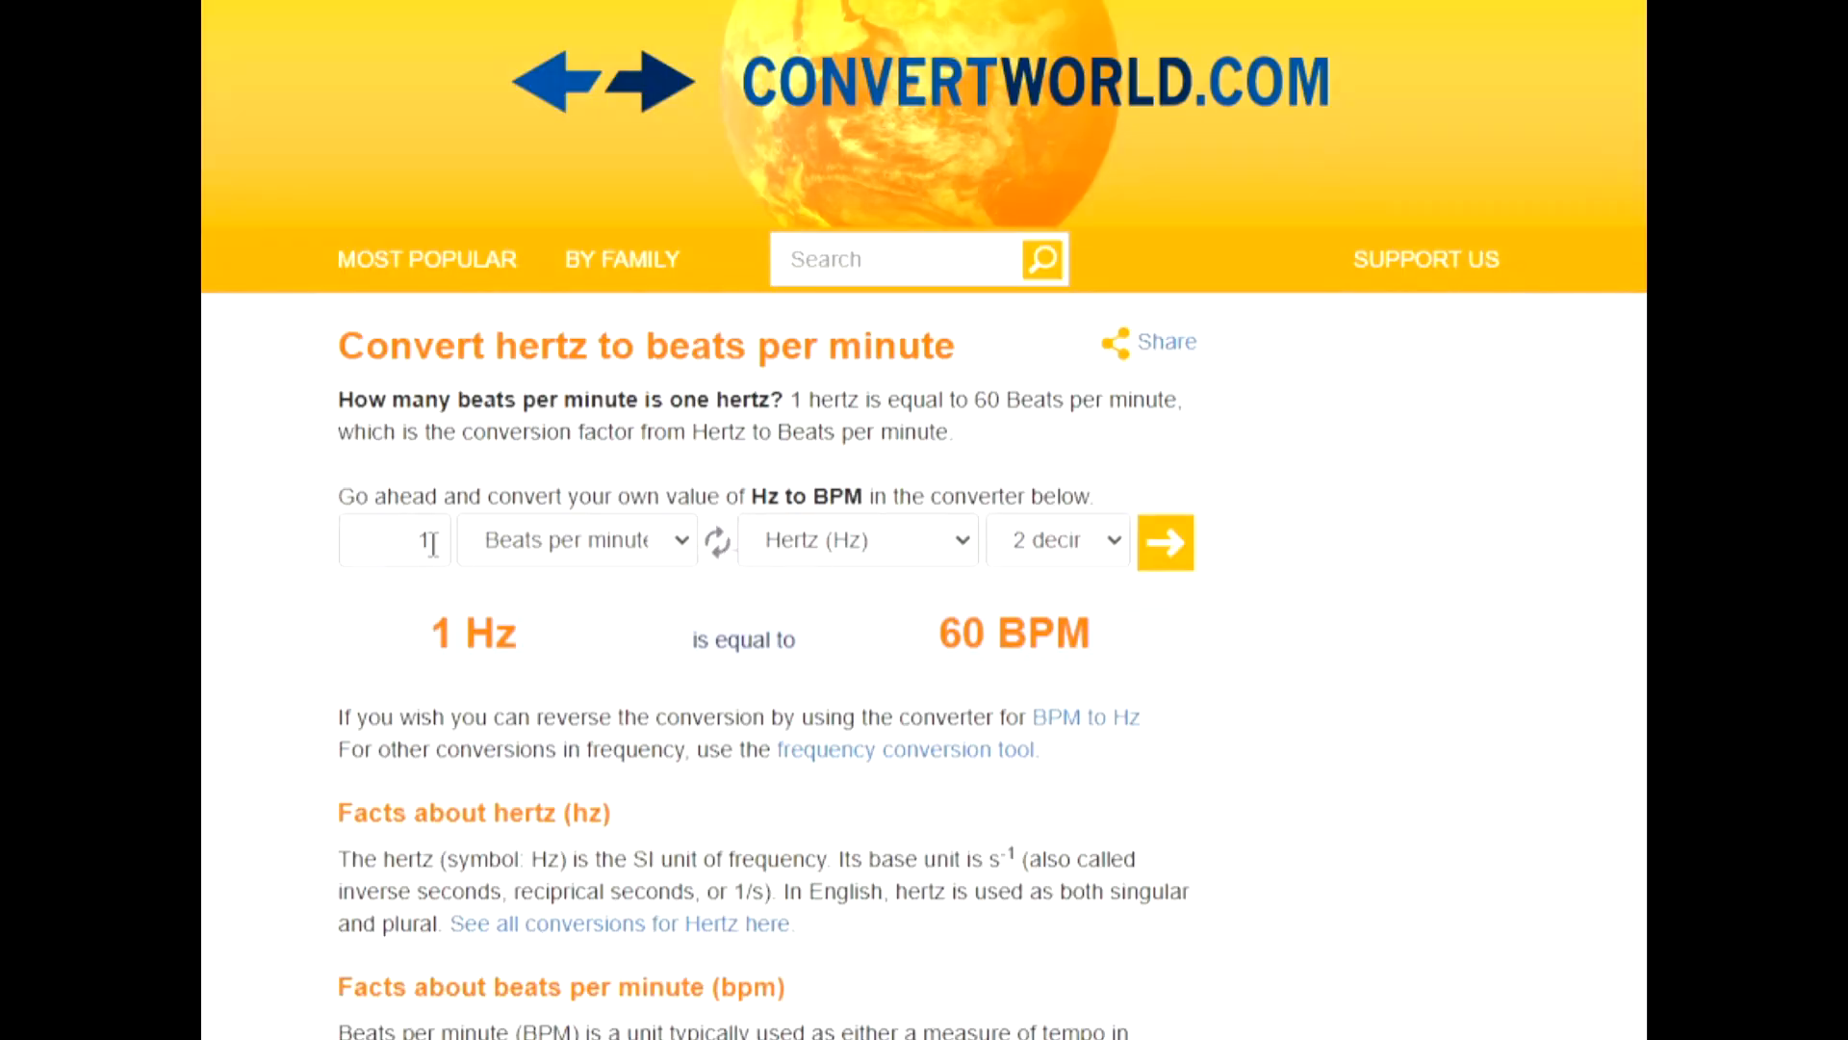
Switch to the hertz converter on convertworld.com and convert 150 beats per minute to hertz
left_click(433, 544)
key("BackSpace")
left_click(583, 544)
left_click(415, 541)
type("150")
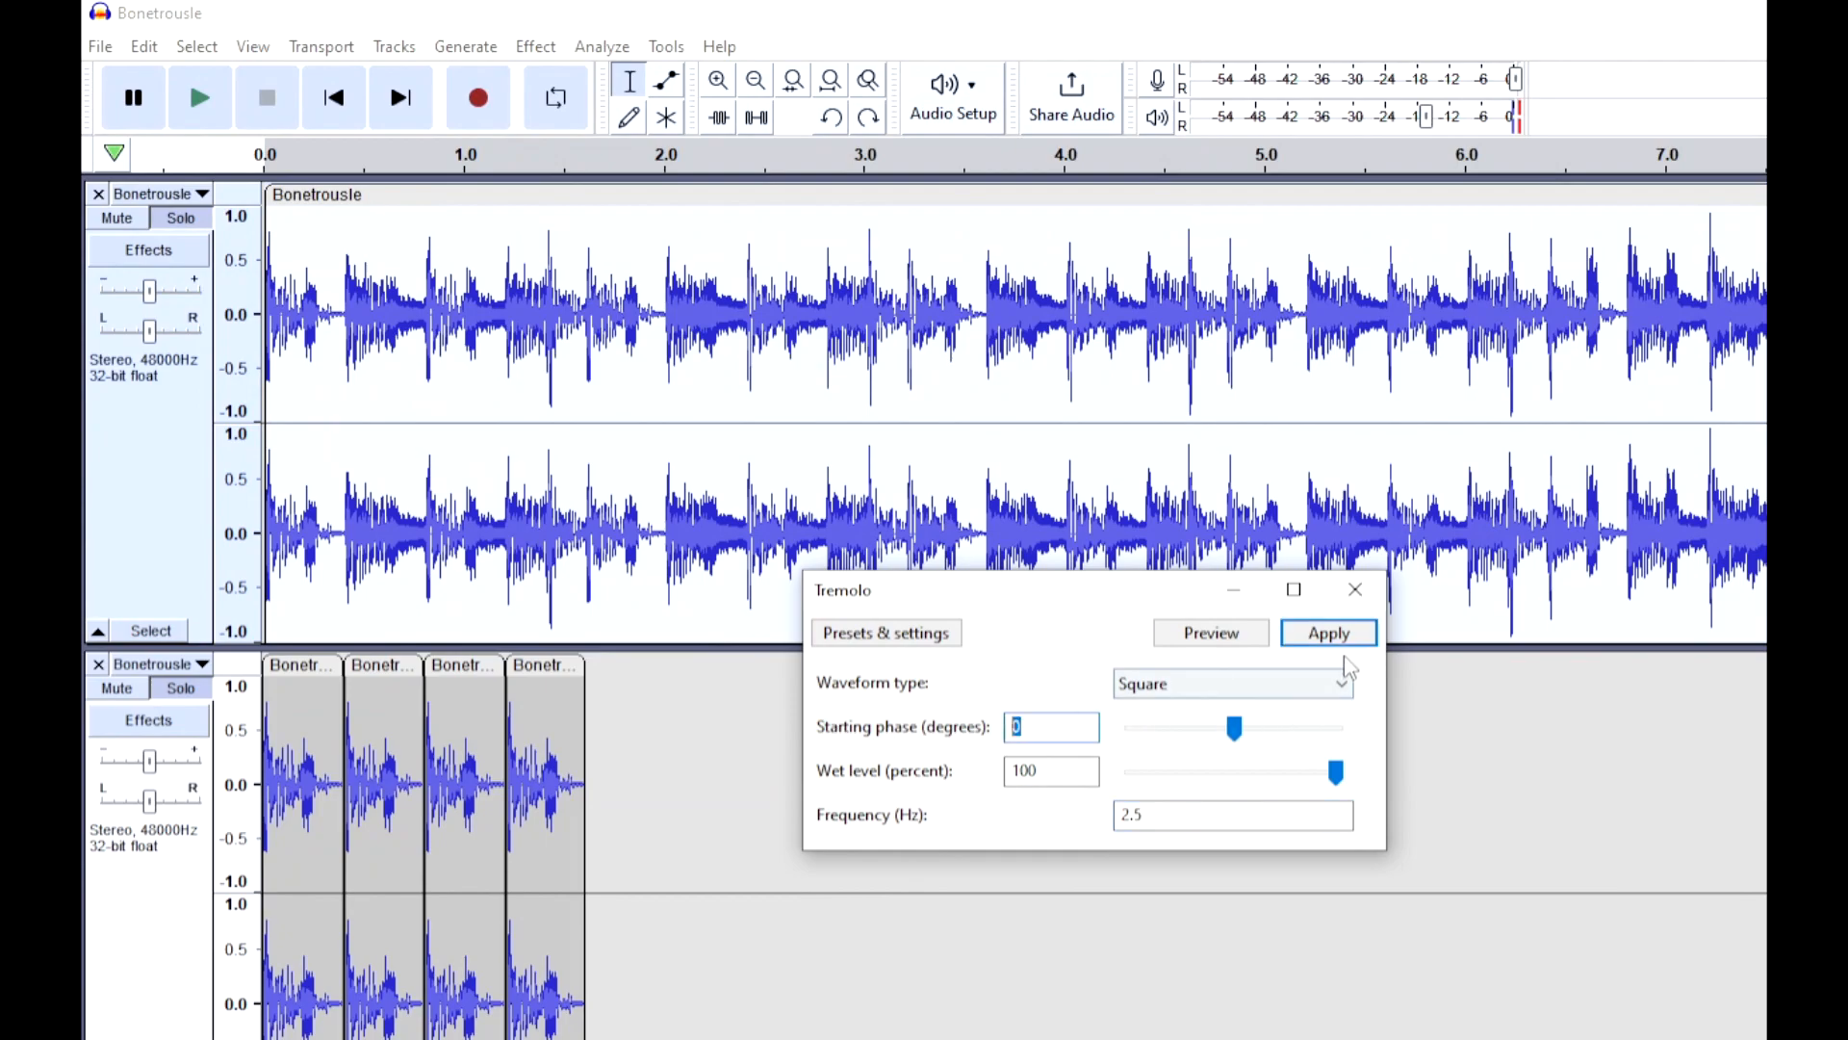
Apply the Tremolo at 2.5 Hz with starting phase 0, mute the second track, and play the result
left_click(1328, 632)
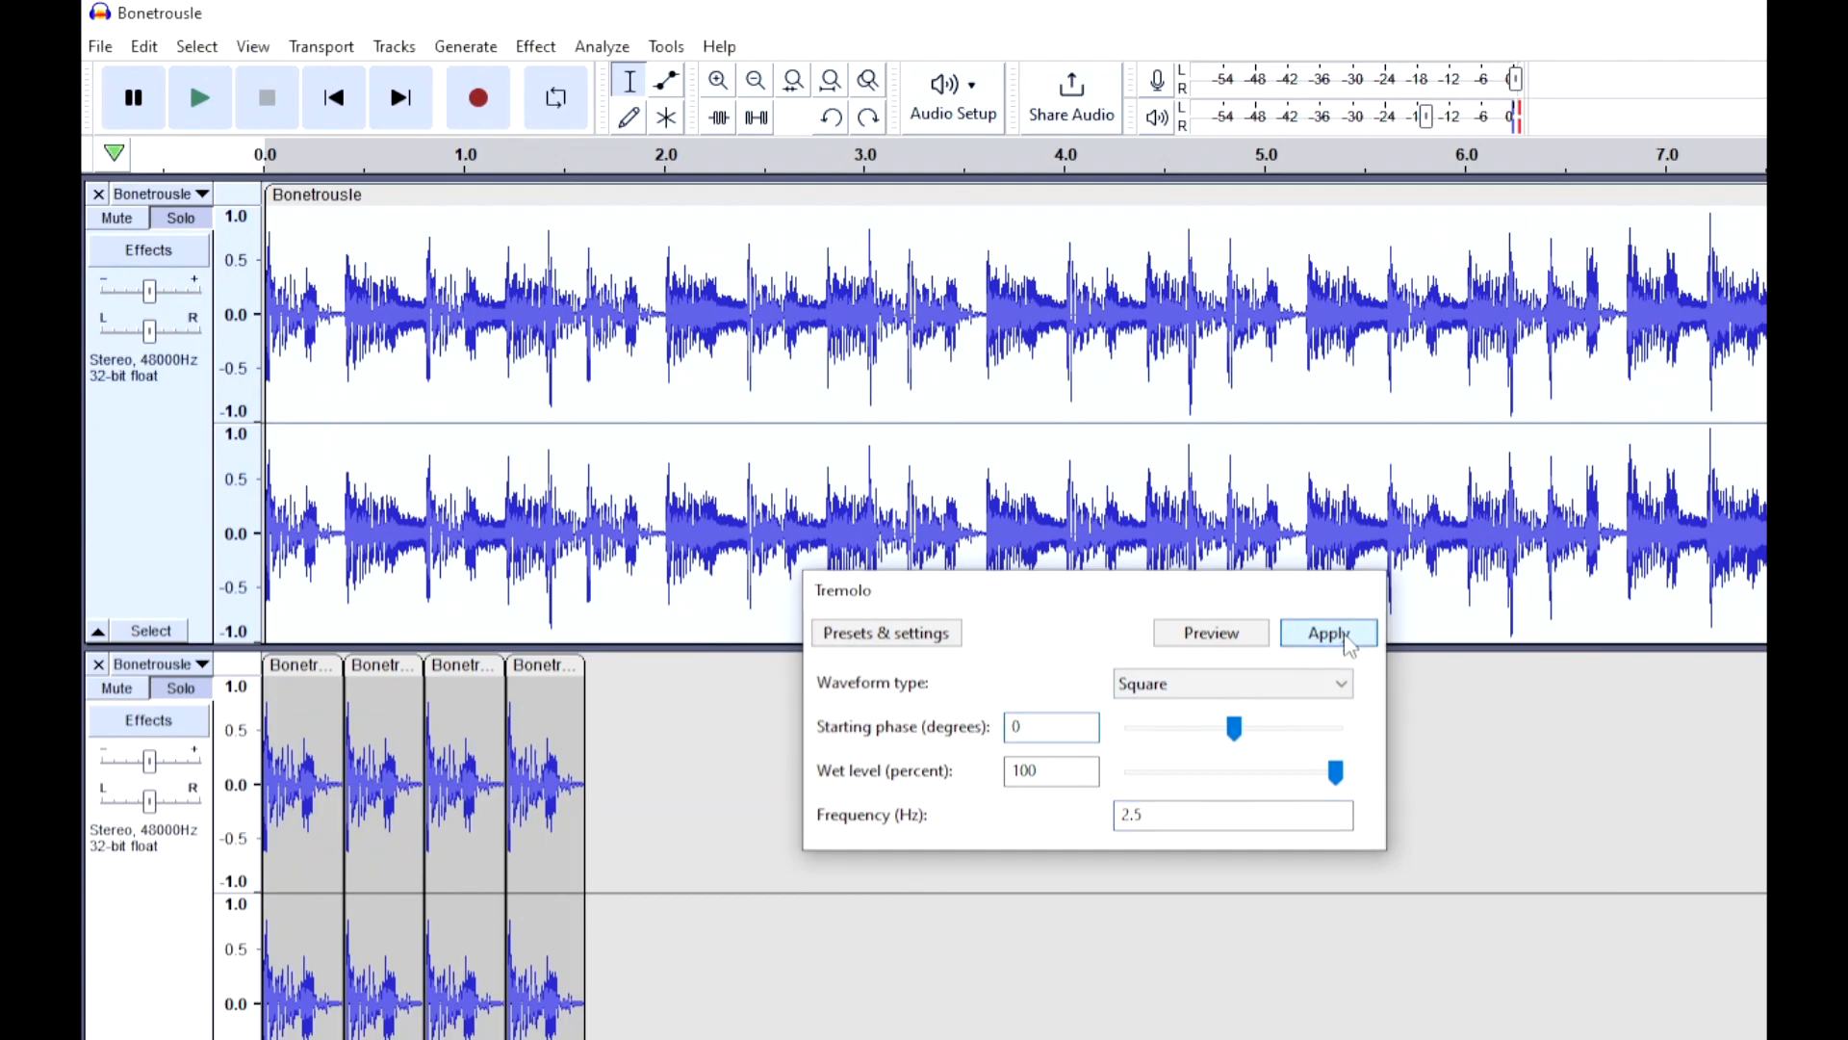
key("space")
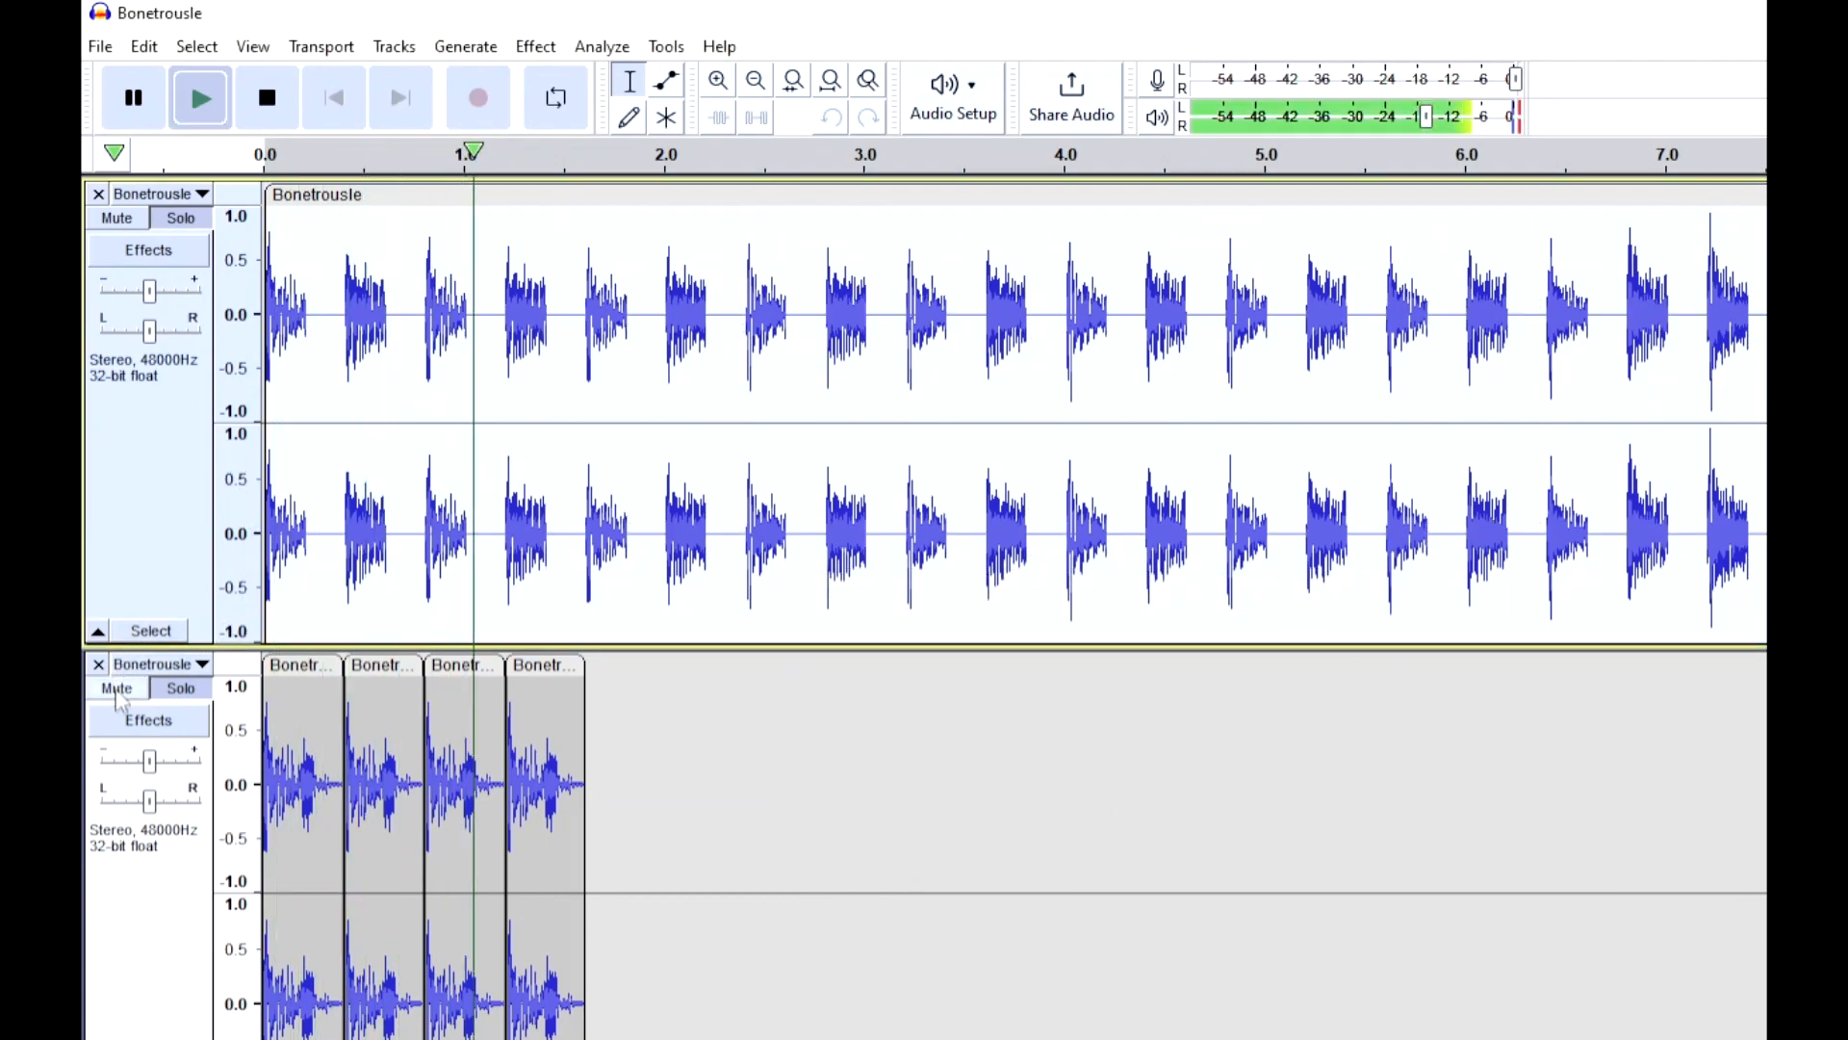
left_click(117, 690)
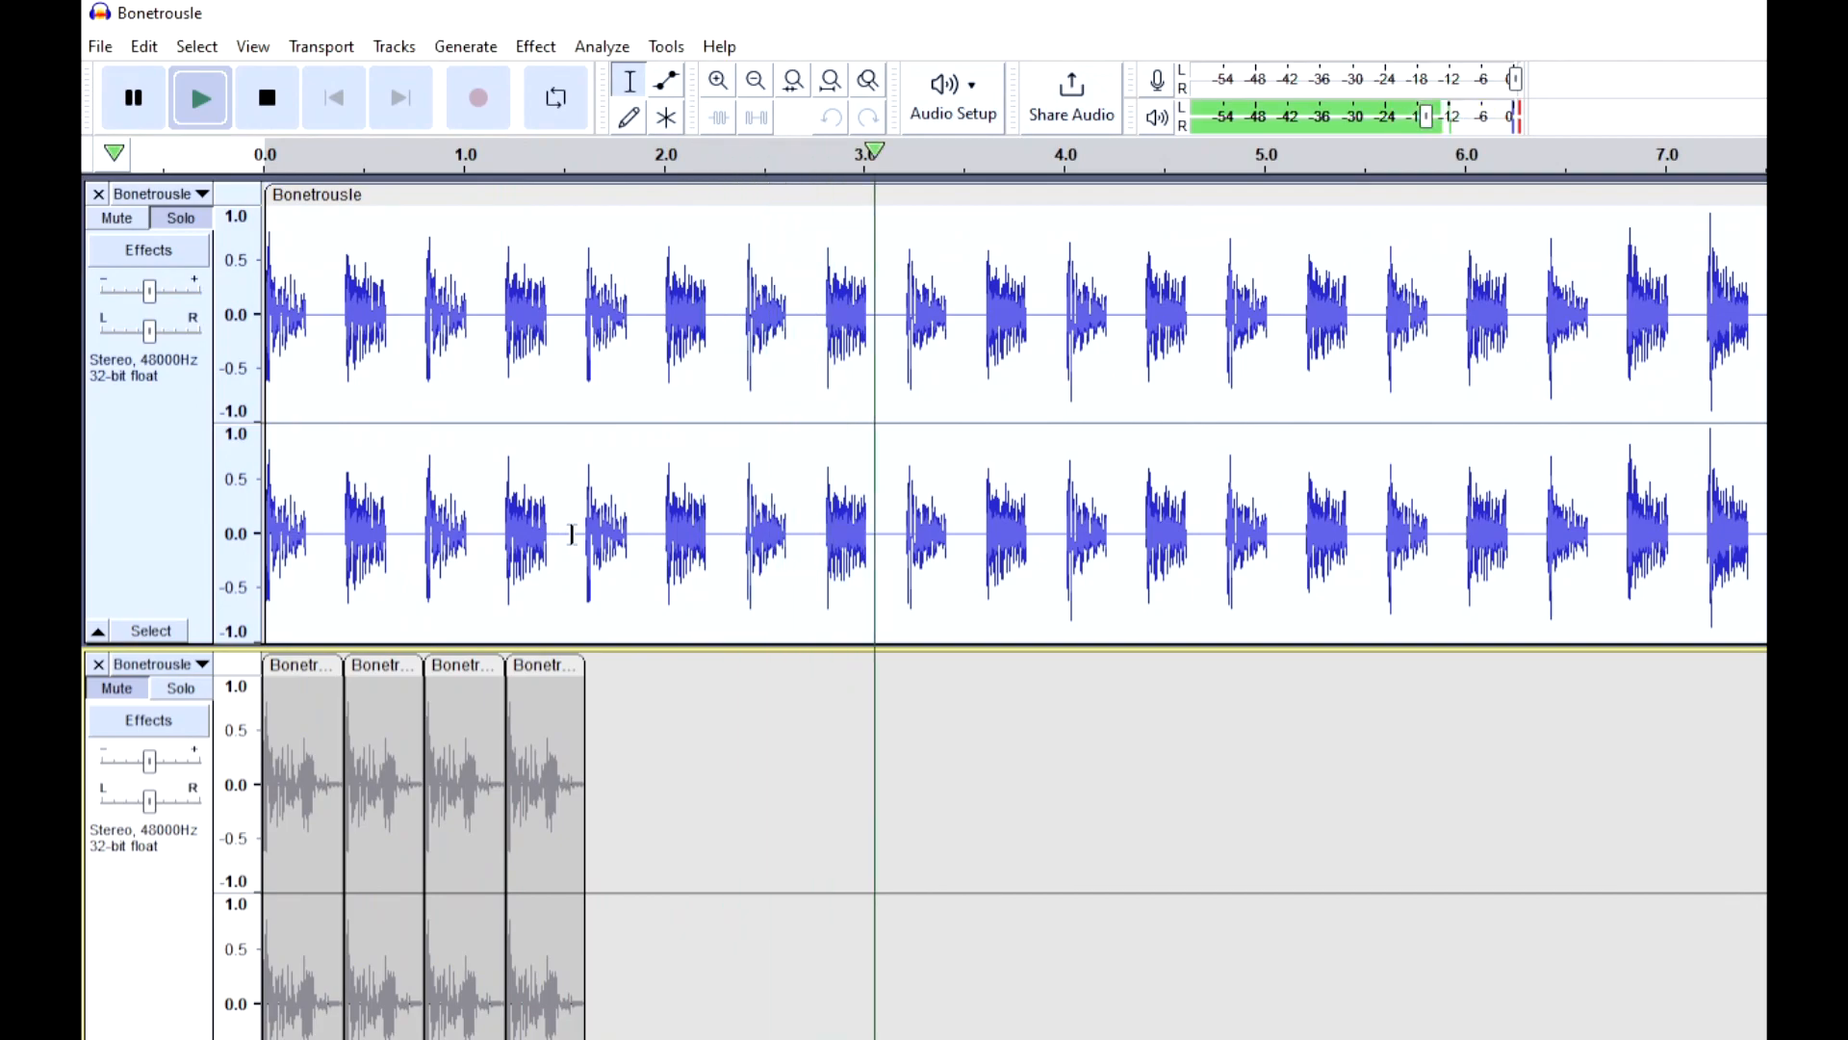
key("space")
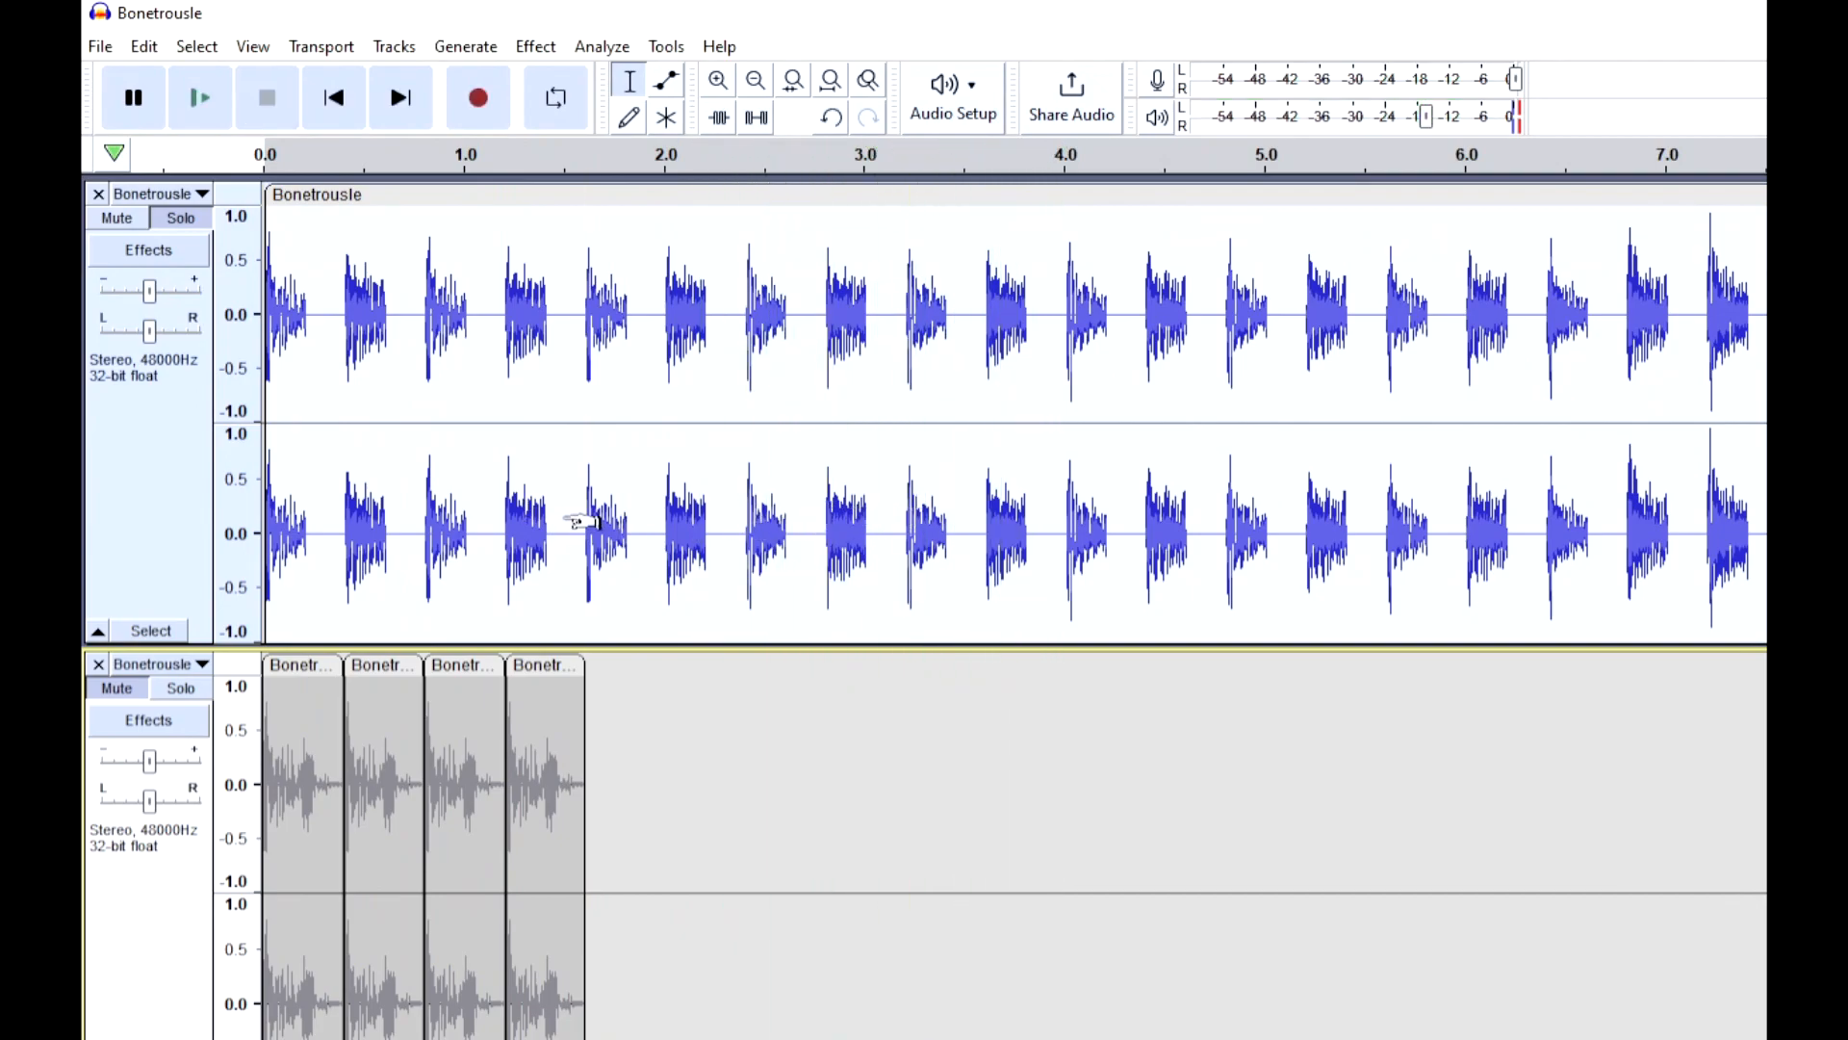
Undo the last Tremolo, apply it again with a starting phase of 180 degrees, and play the result
key("ctrl+z")
left_click(119, 689)
left_click(539, 46)
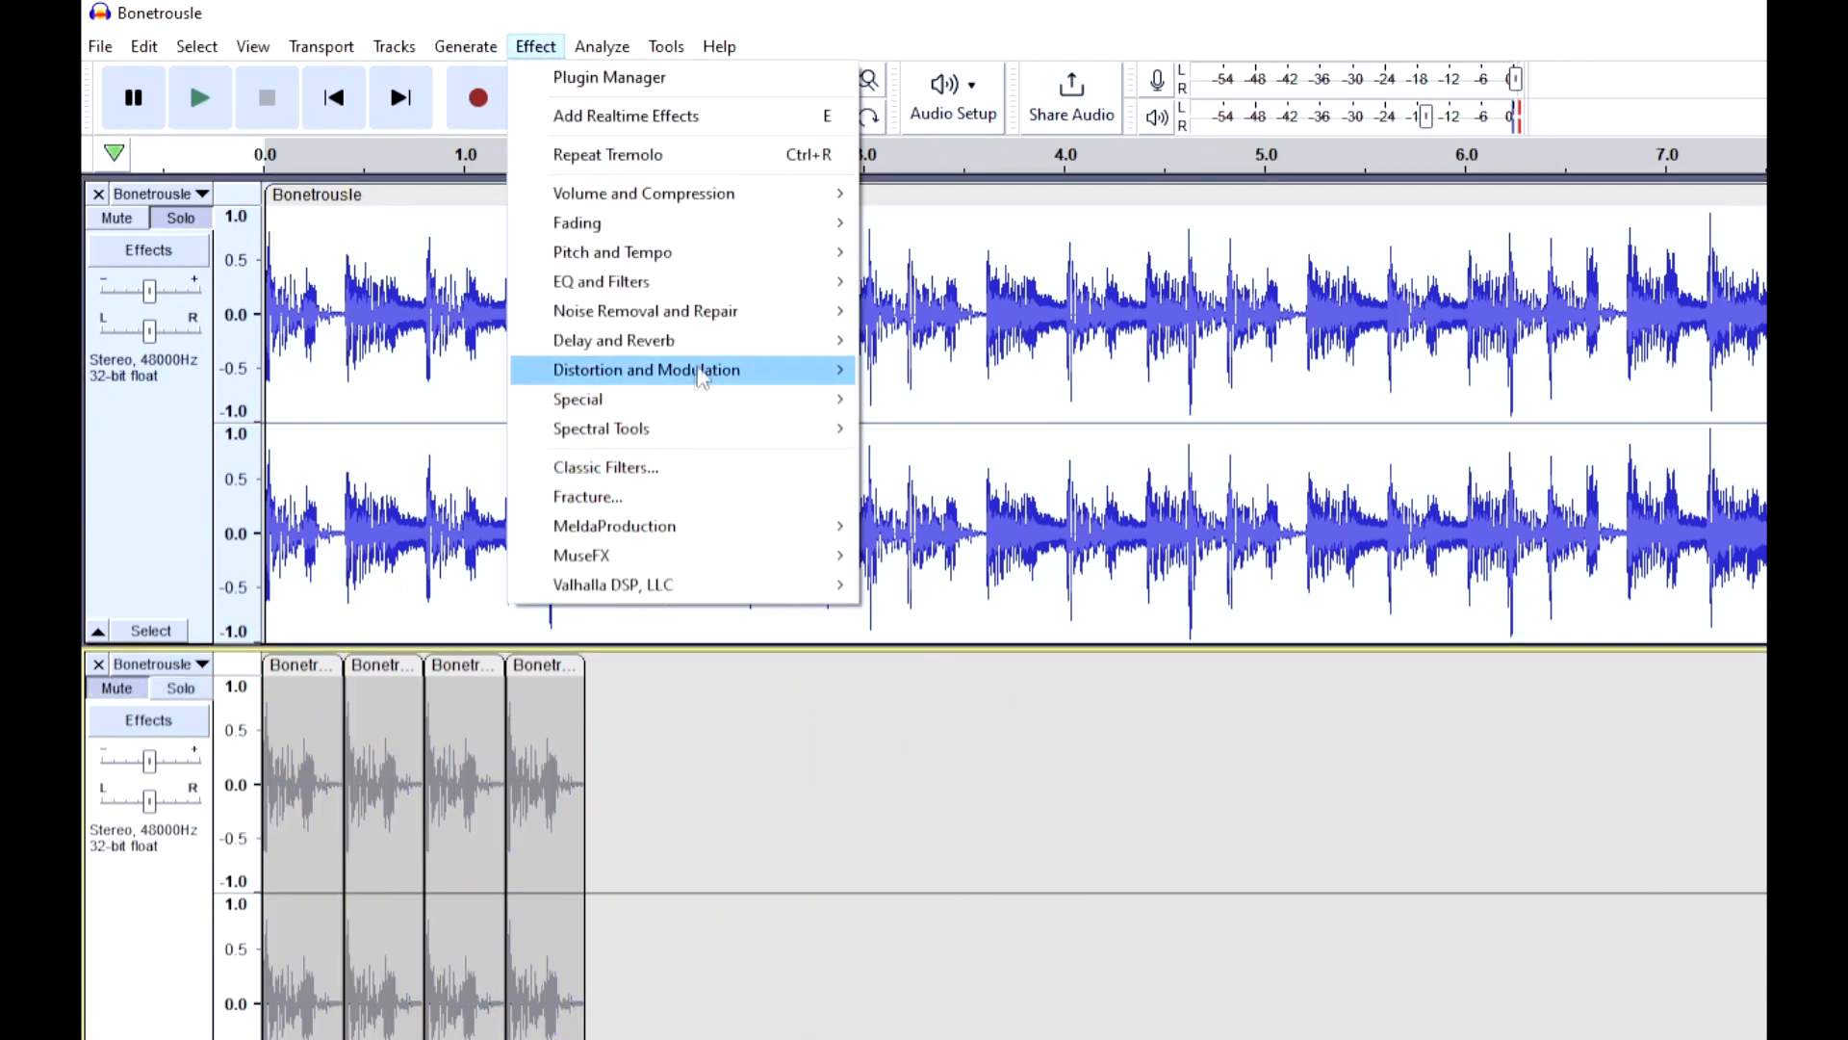
mouse_move(771, 385)
left_click(925, 428)
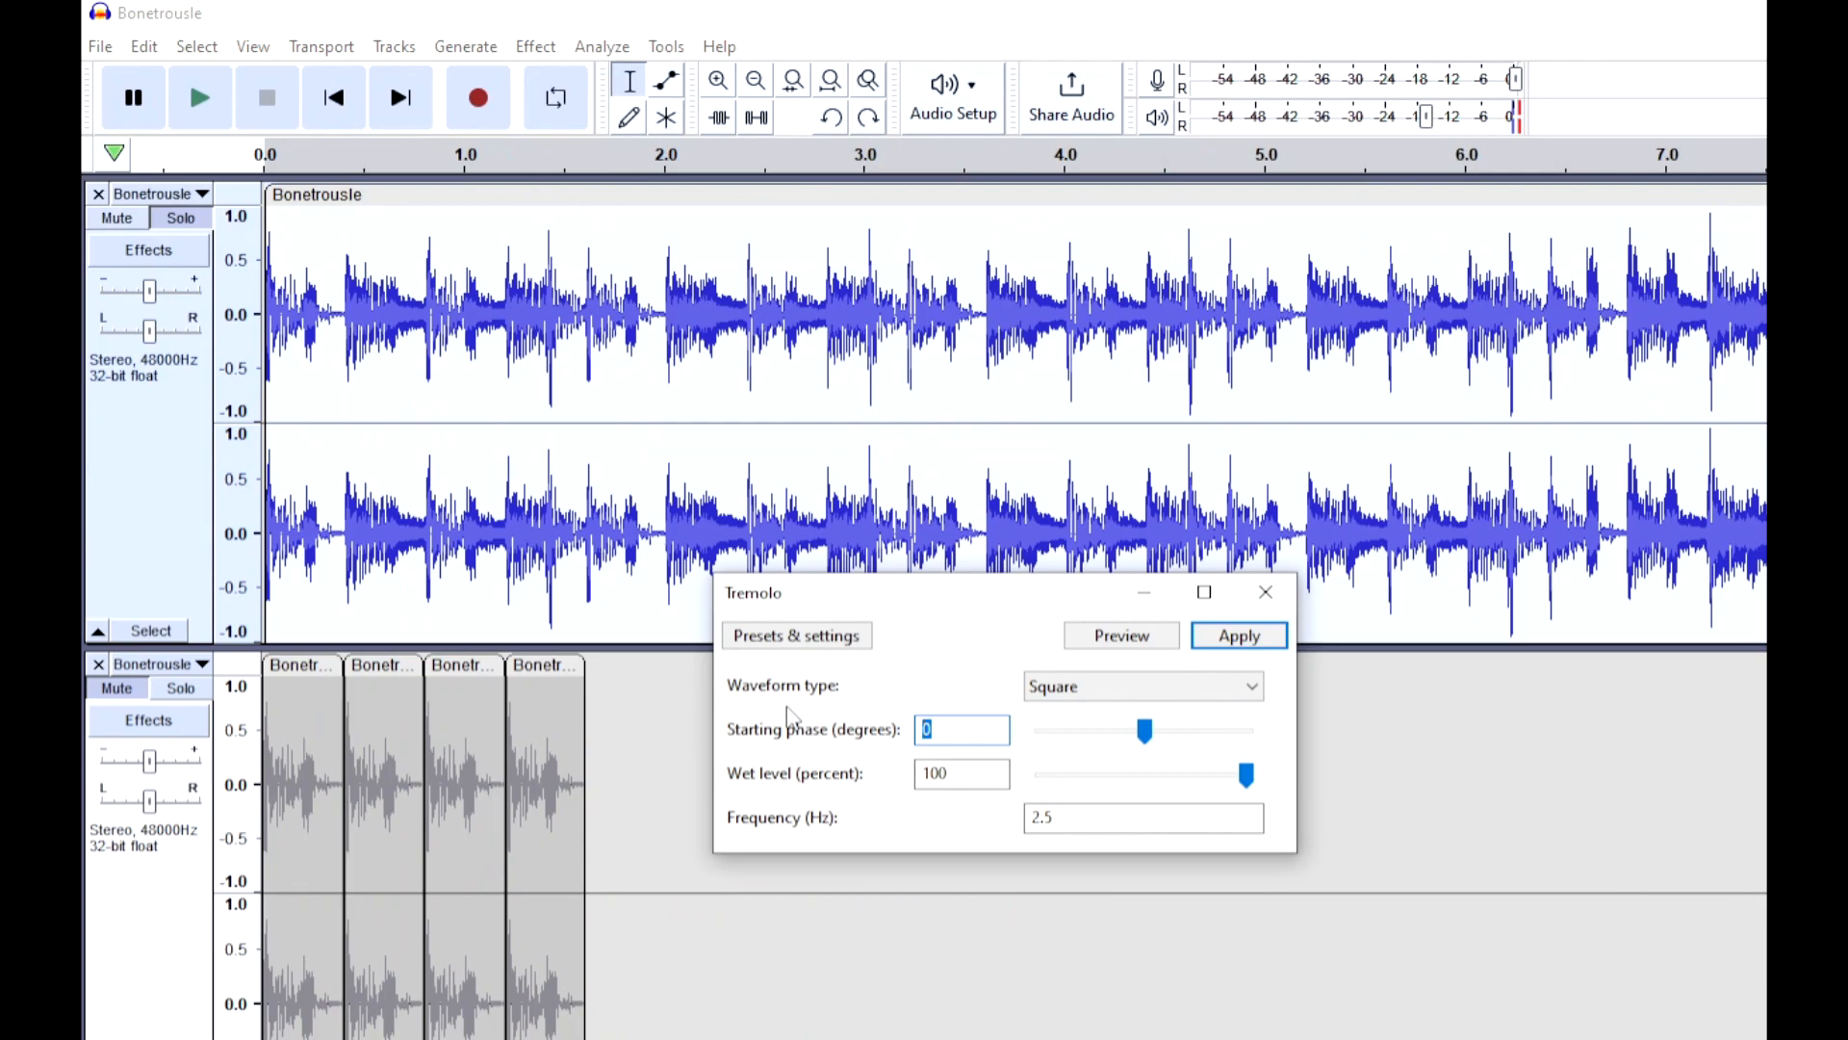
type("180")
key("Return")
key("space")
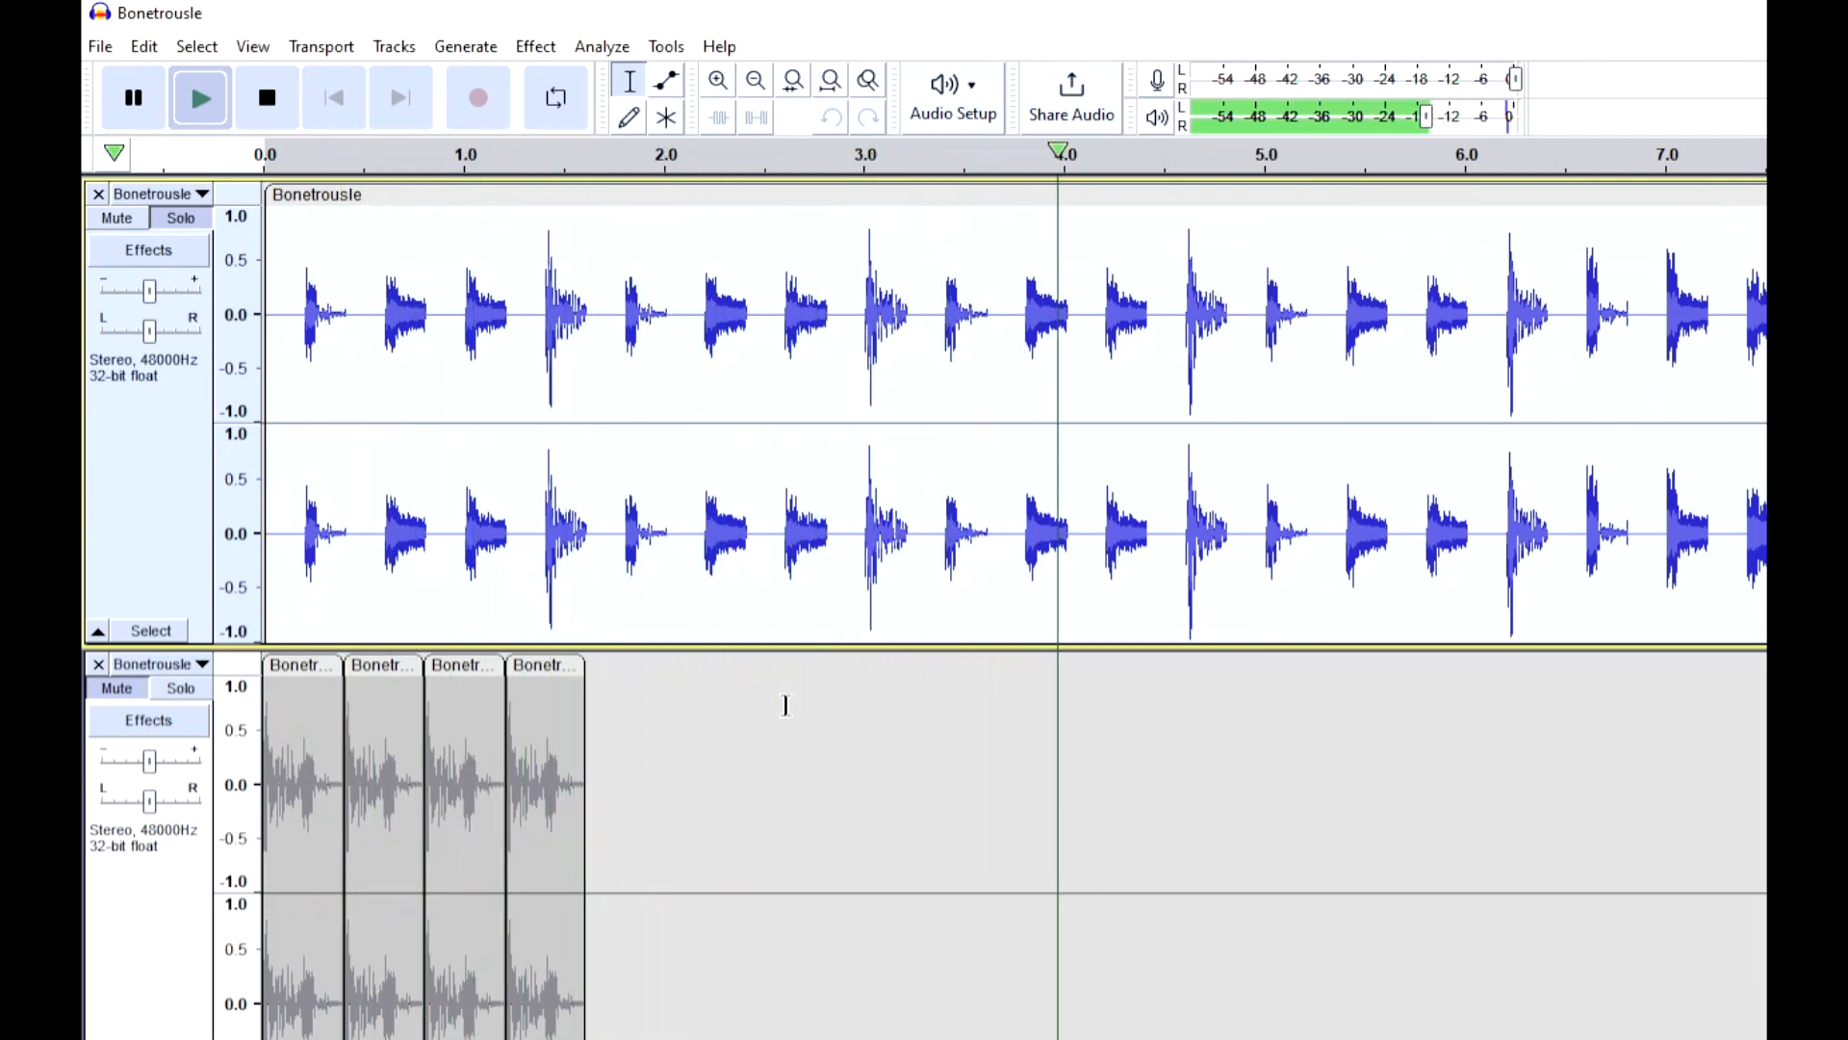
key("space")
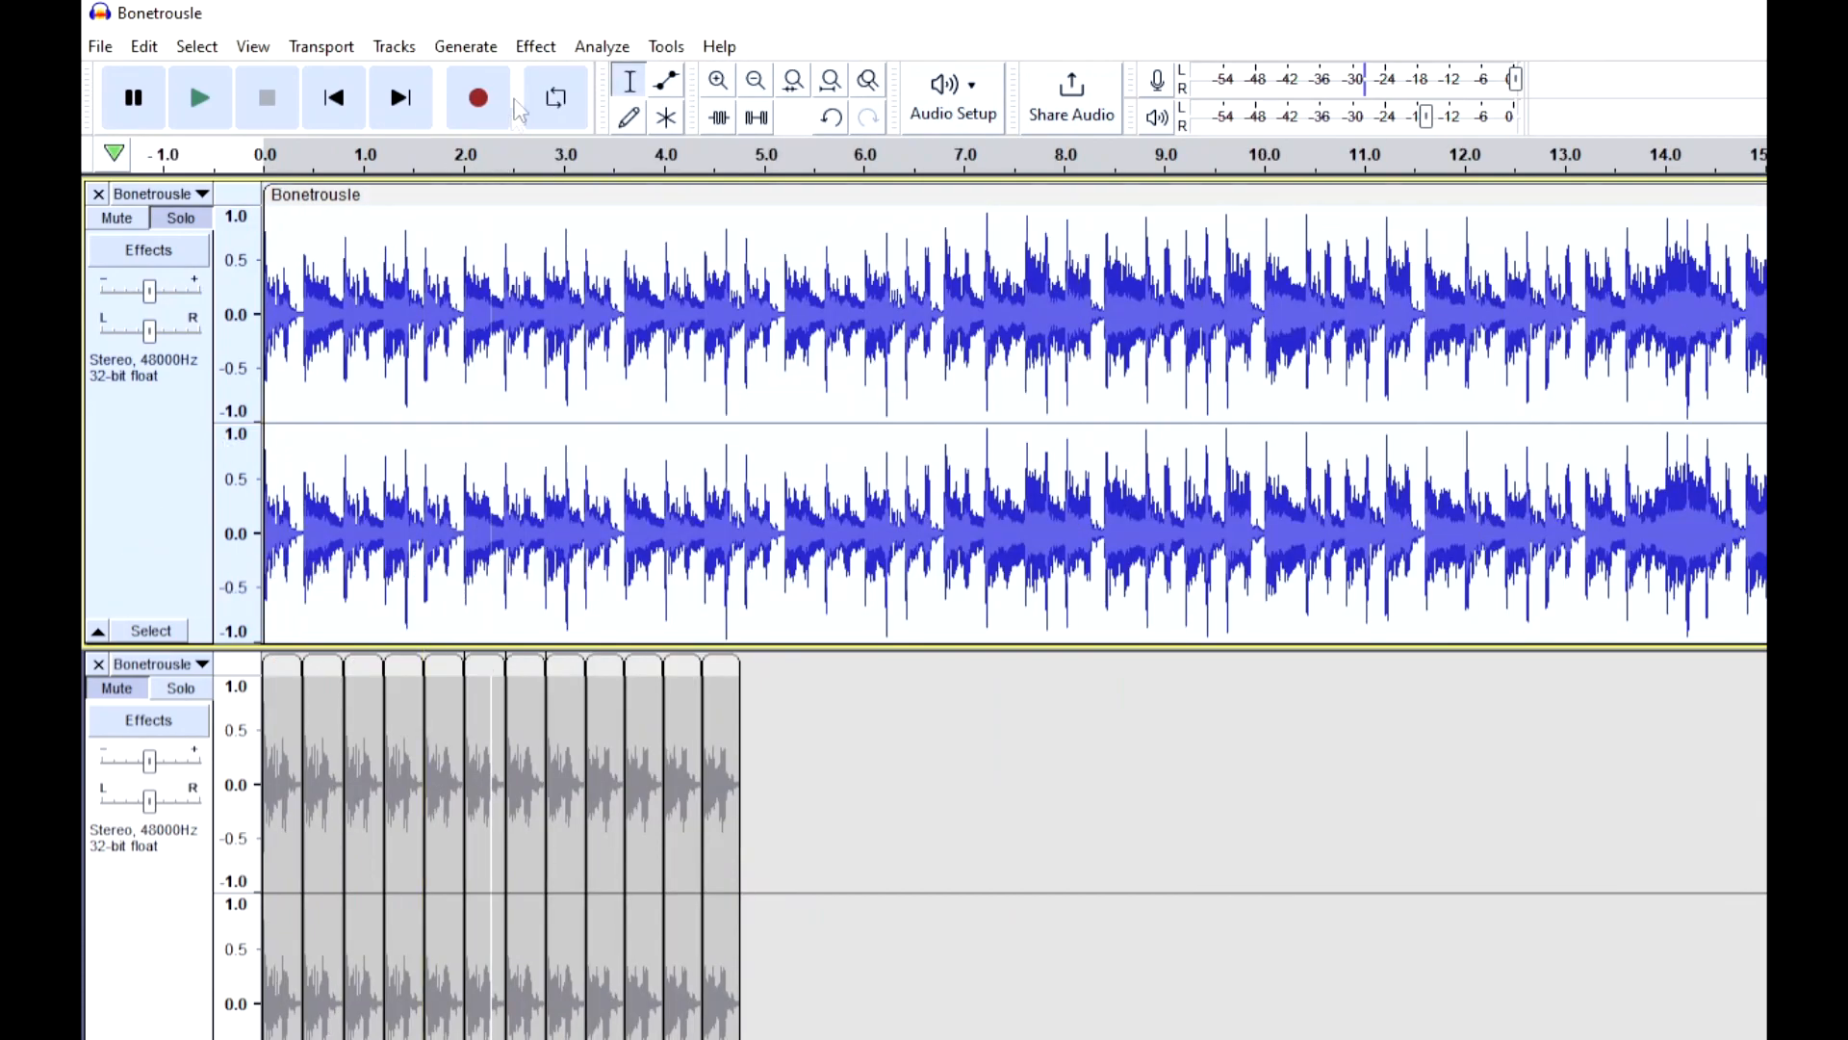
Apply a Square Tremolo at 2.5 Hz with a starting phase of 90 degrees to the unprocessed song and play it
left_click(535, 46)
mouse_move(683, 380)
left_click(952, 427)
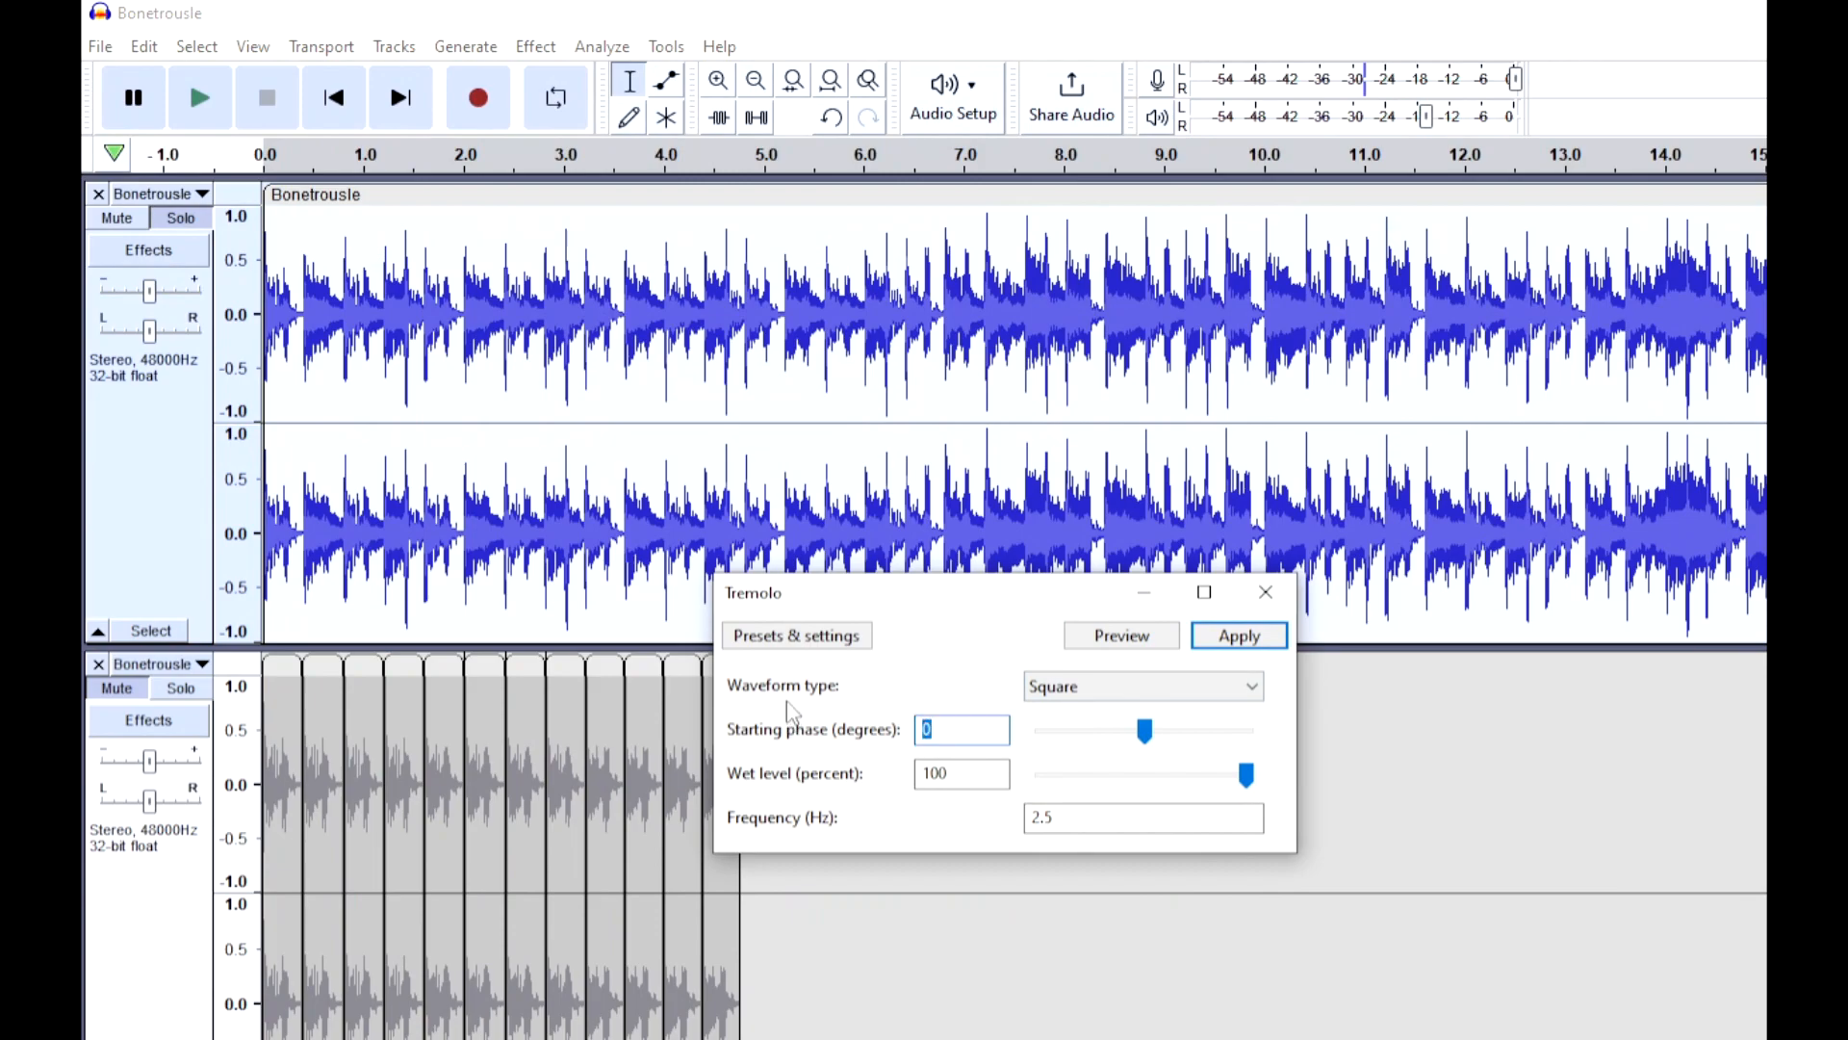
type("90")
left_click(1239, 636)
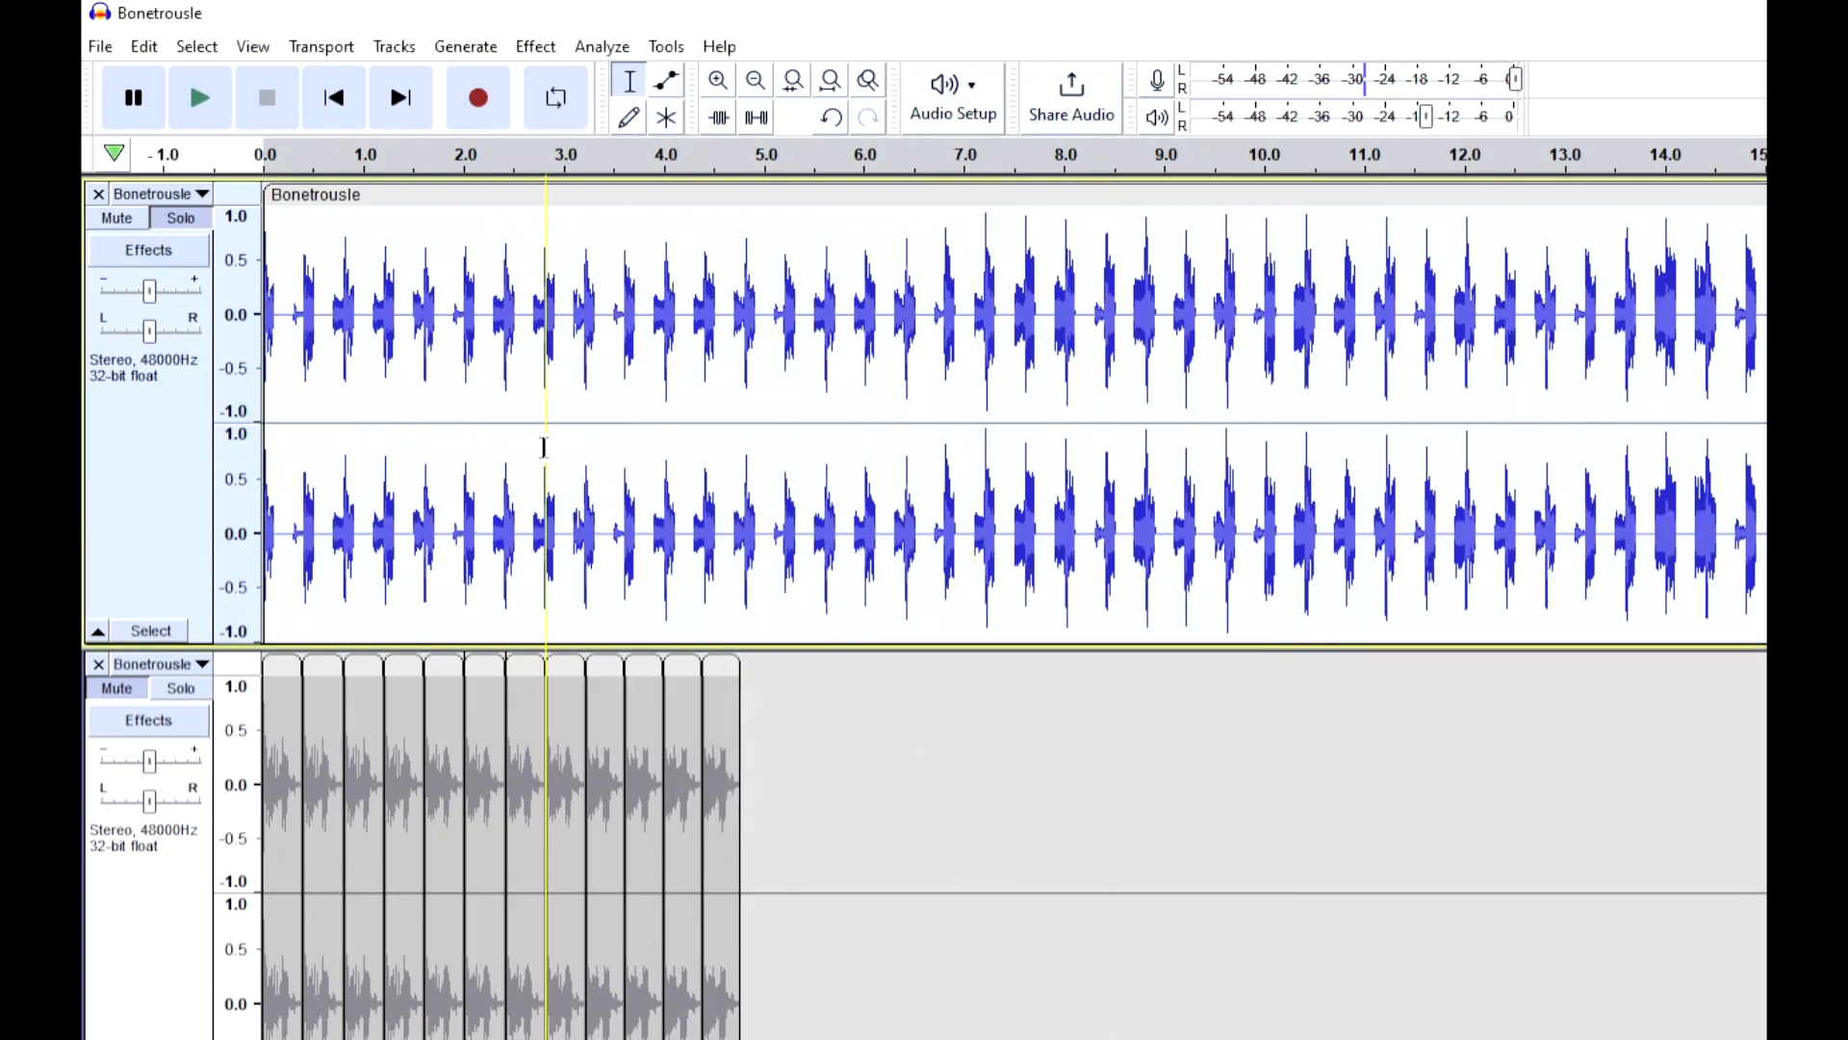
key("space")
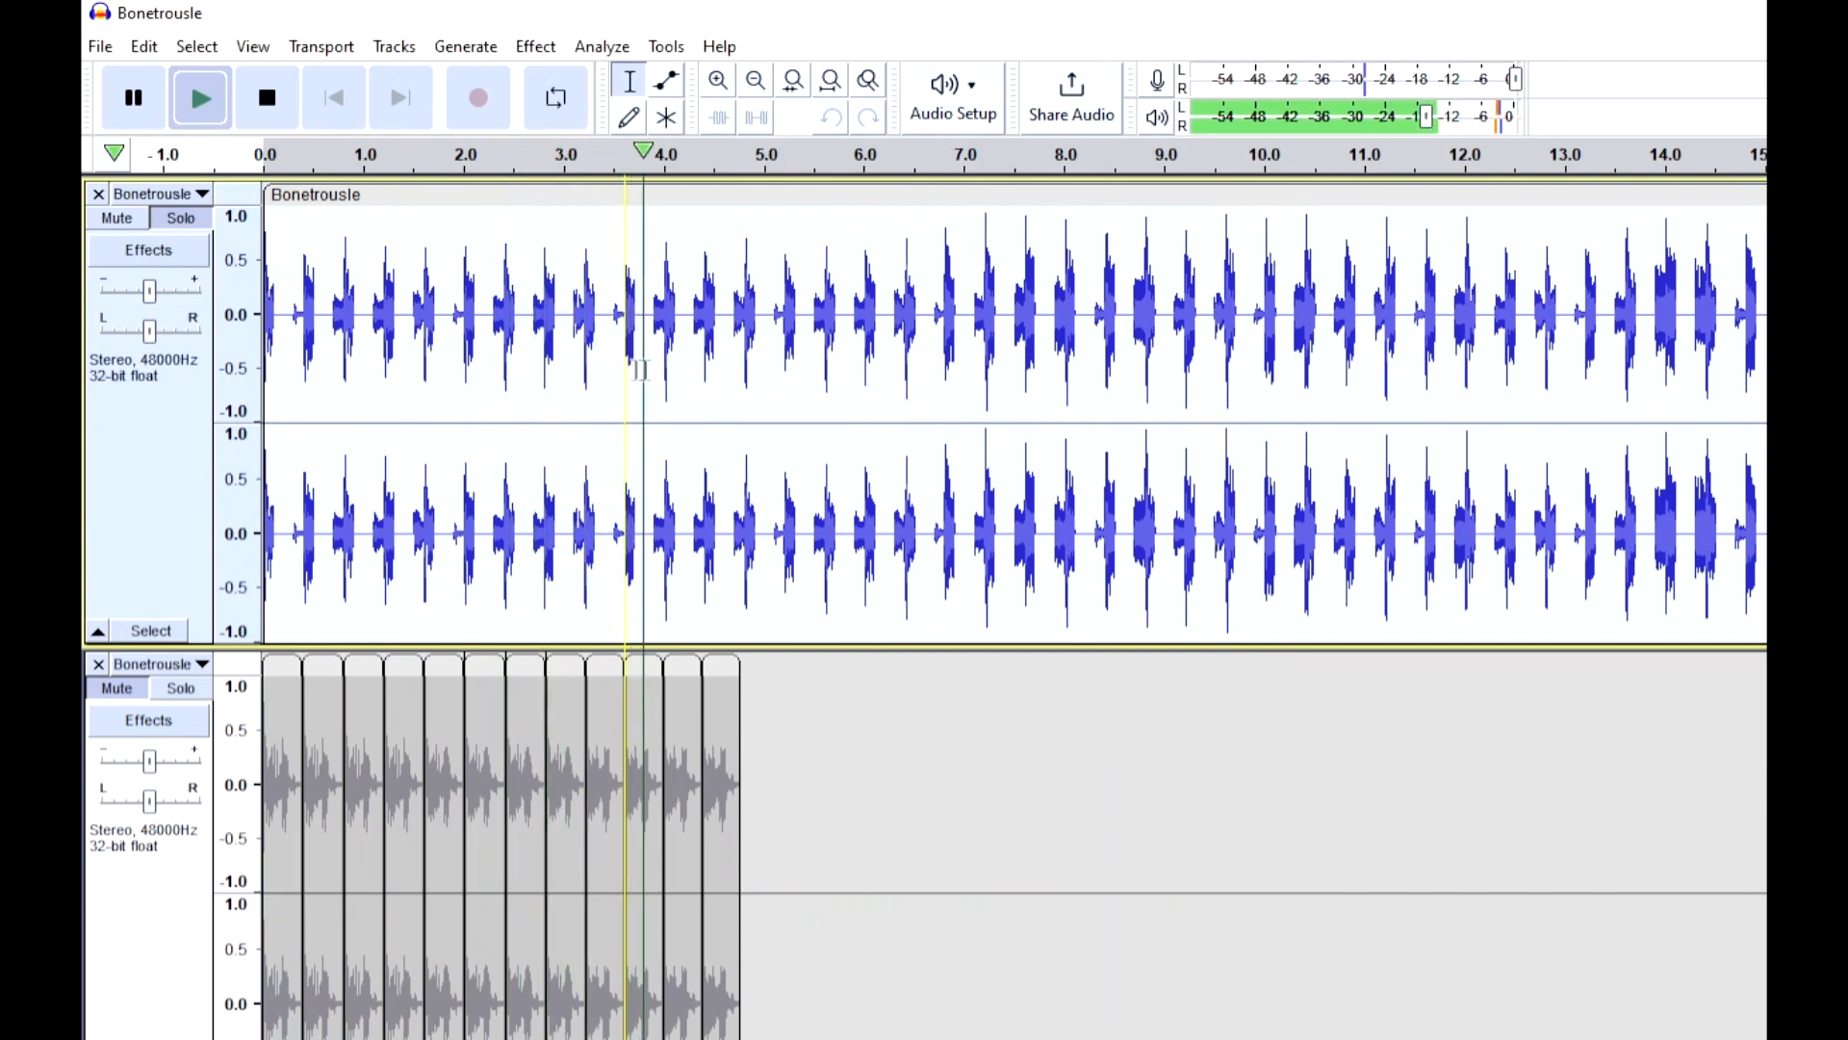
key("space")
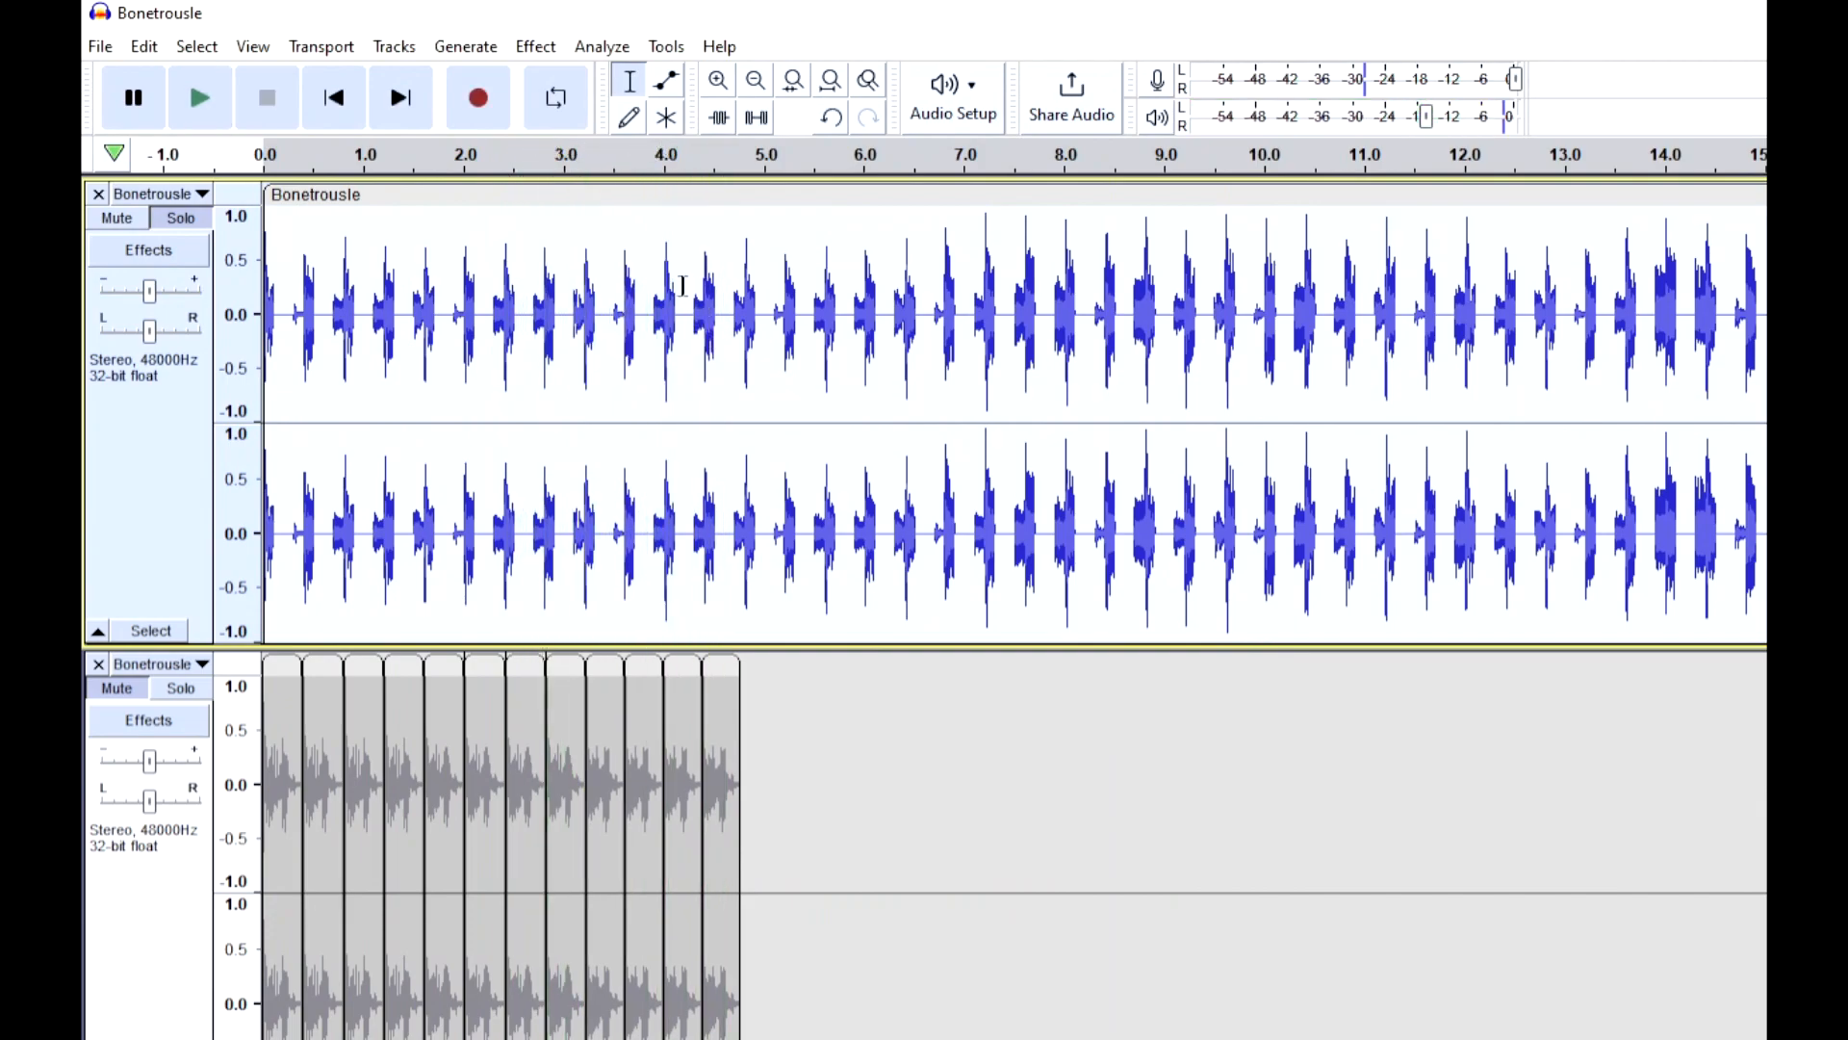
Try Truncate Silence on the whole tremolo-gated original track, play the result, and undo it
left_click(536, 46)
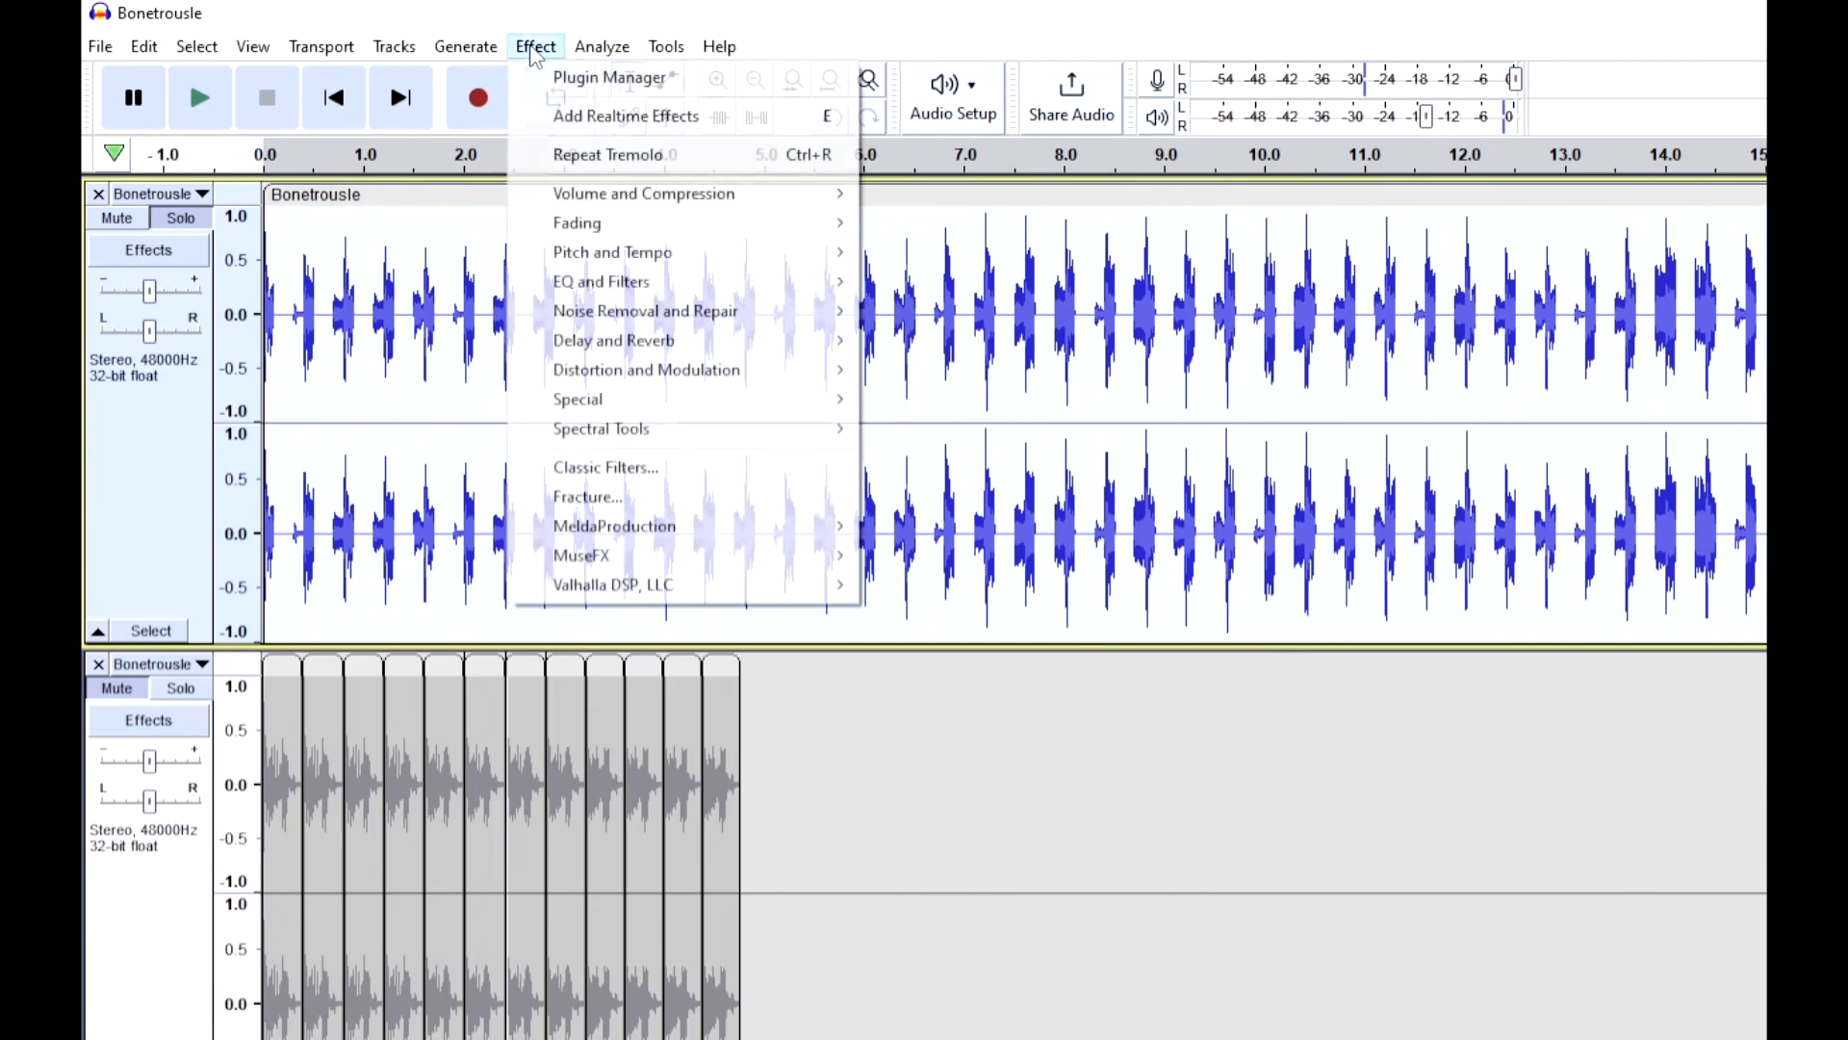
mouse_move(709, 349)
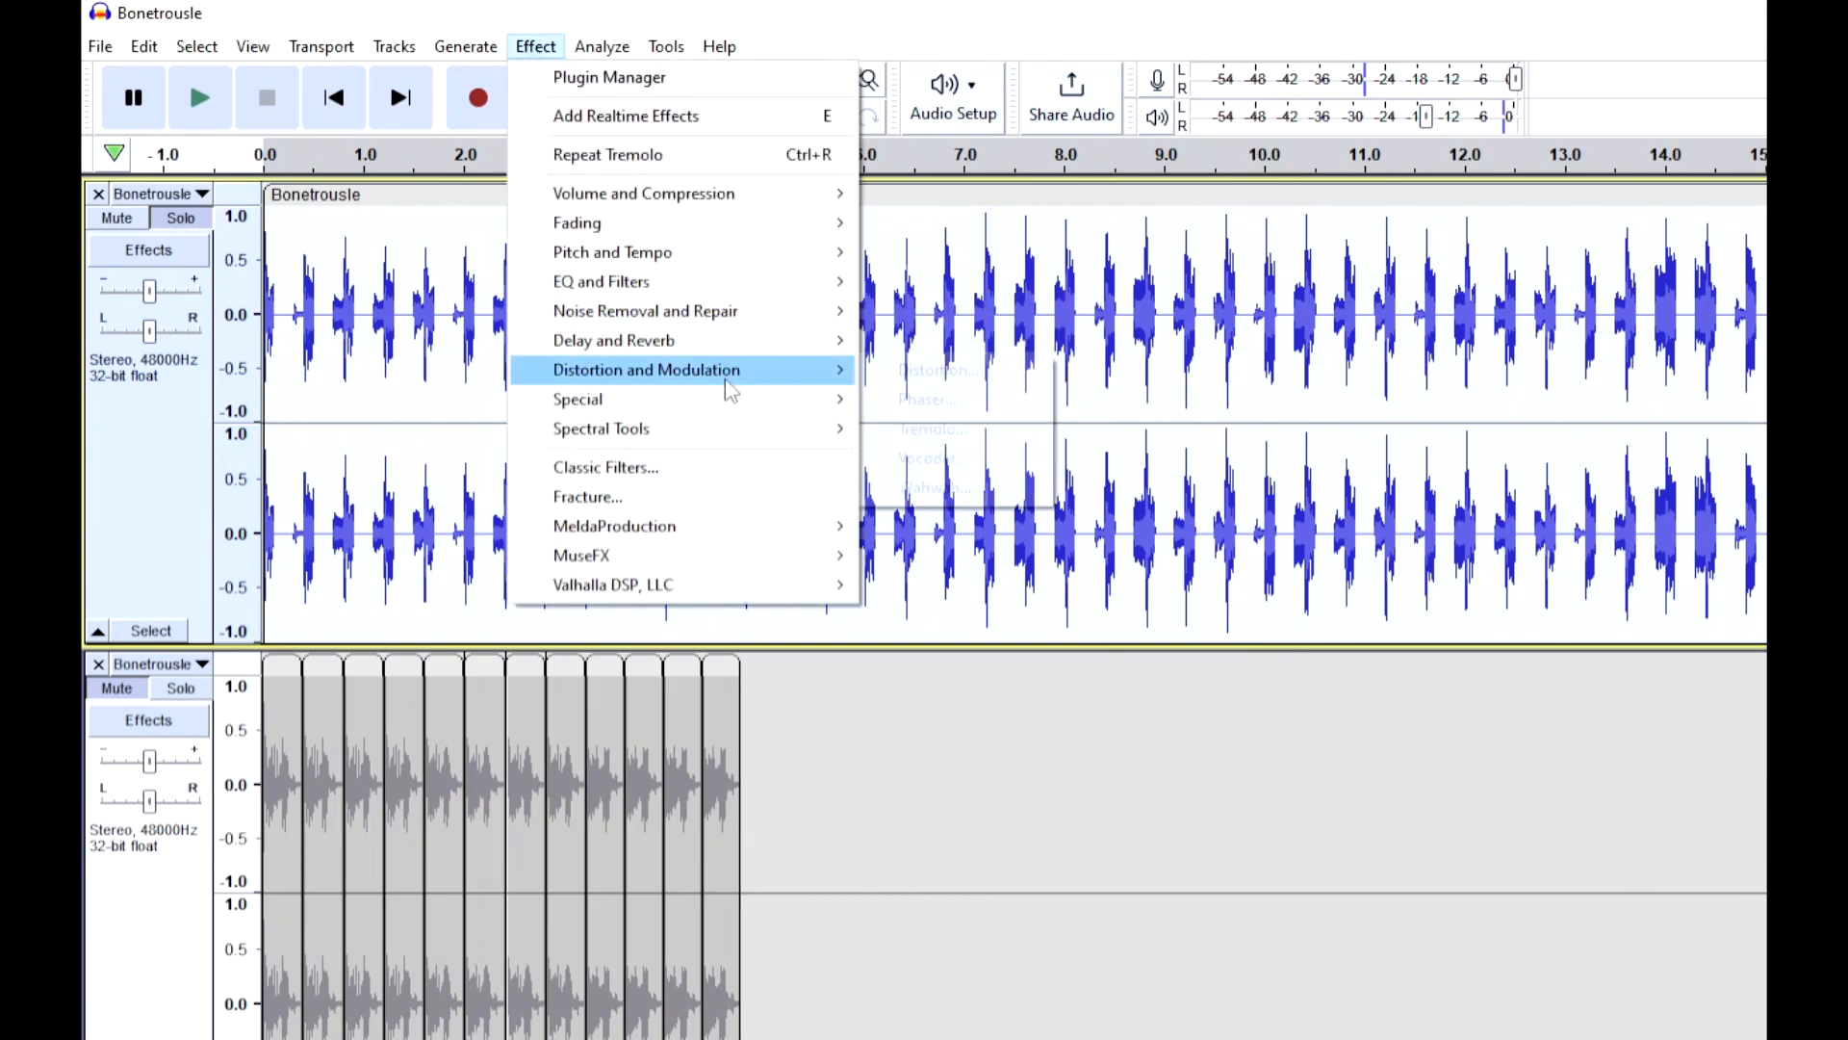
left_click(425, 592)
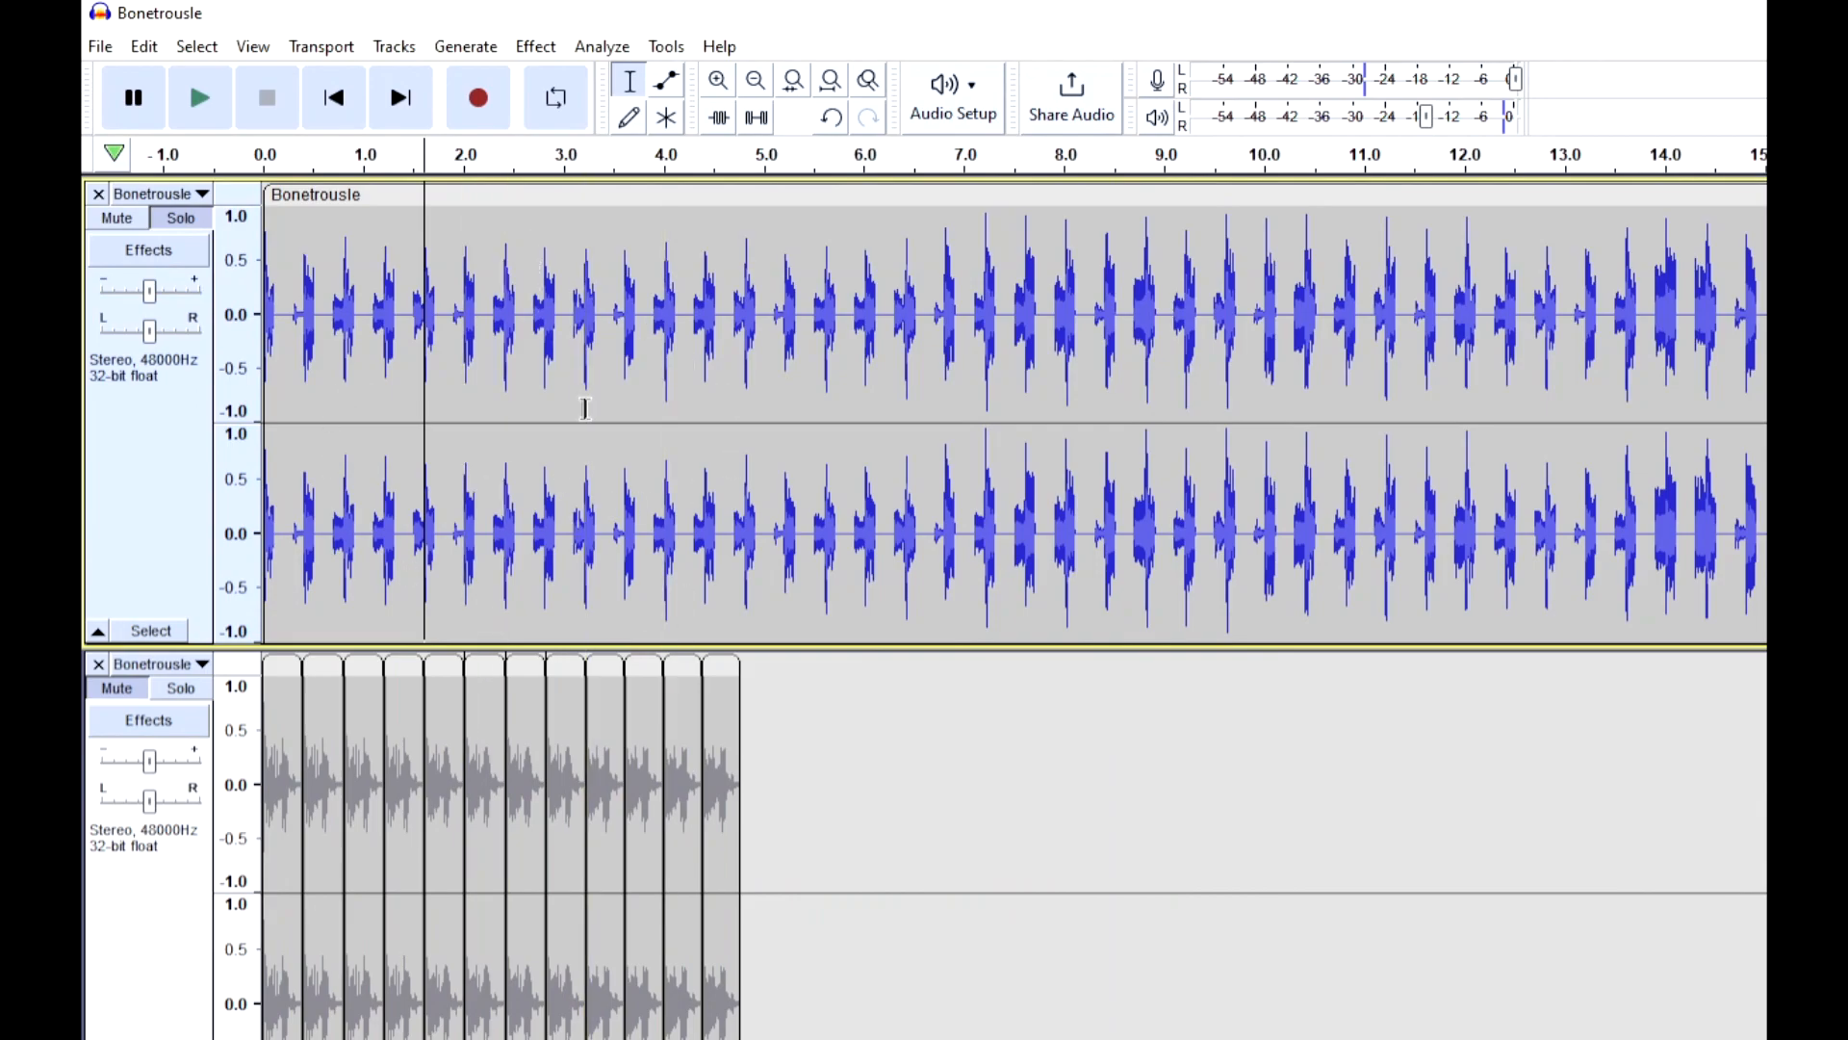
key("ctrl+1")
left_click(535, 46)
mouse_move(741, 416)
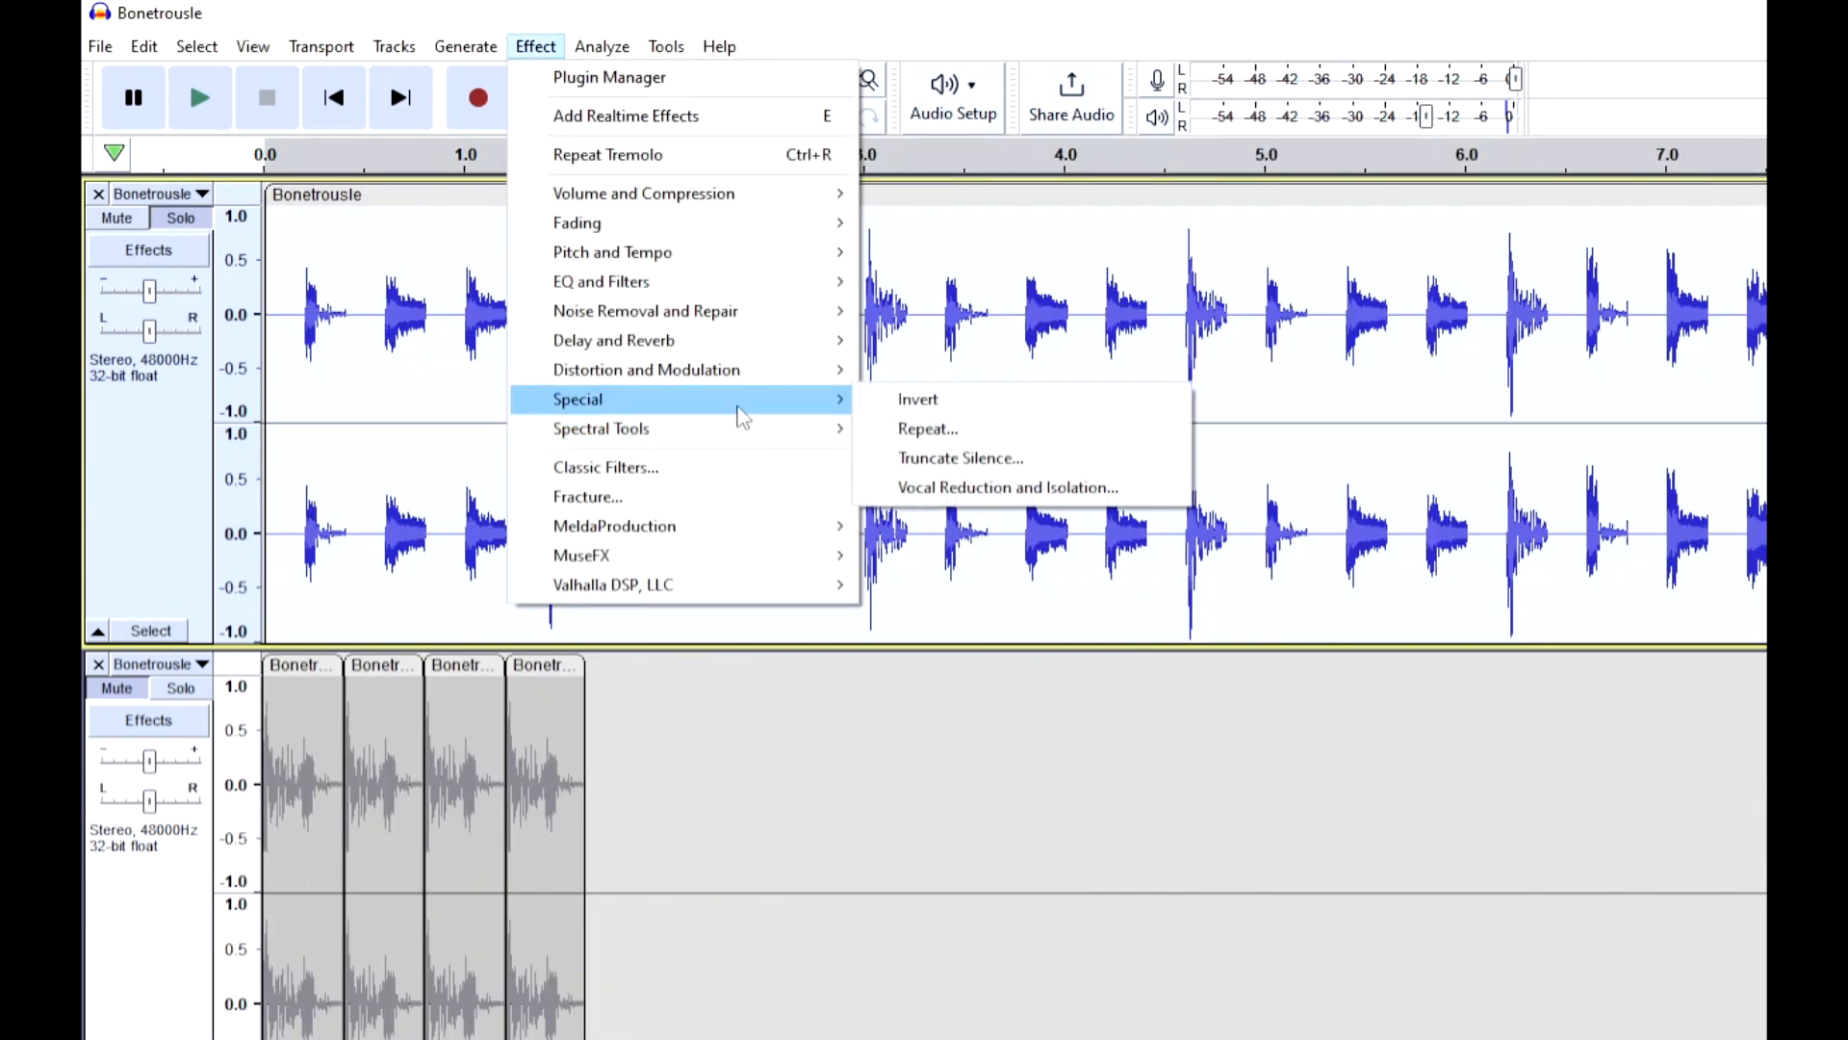
left_click(982, 460)
left_click(1119, 568)
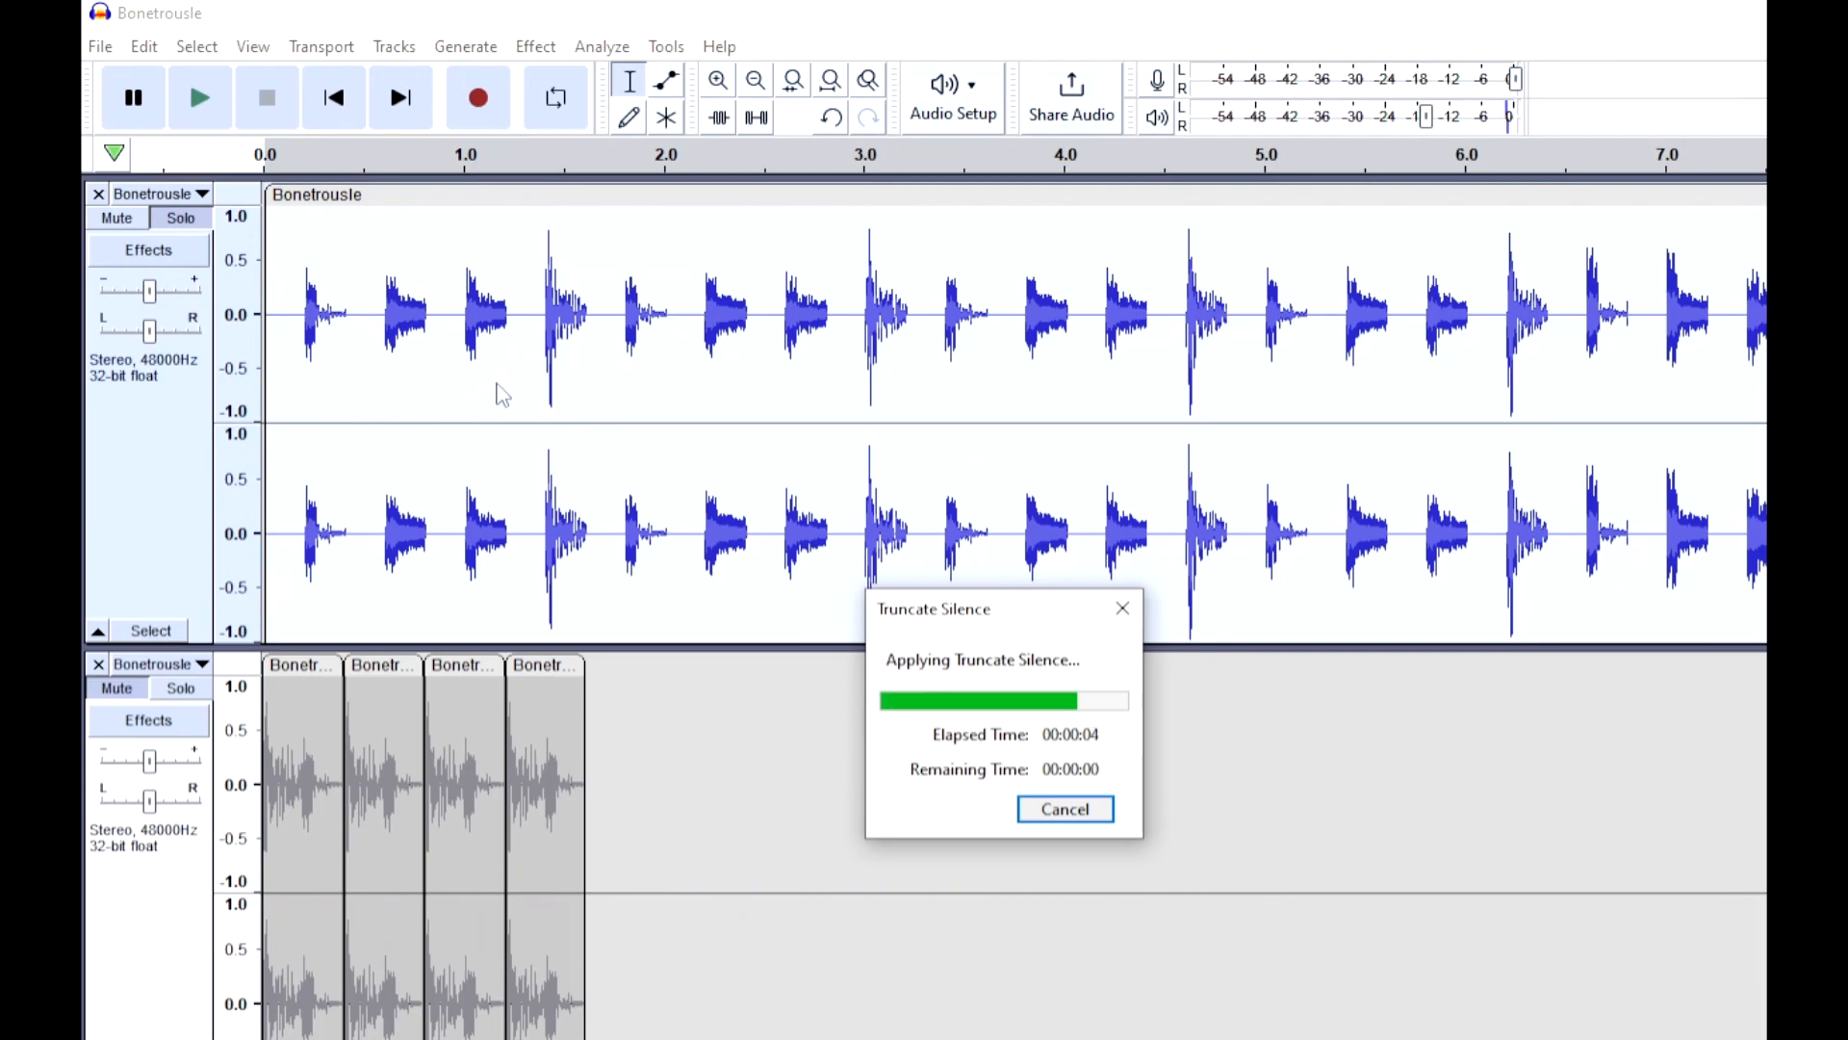
key("space")
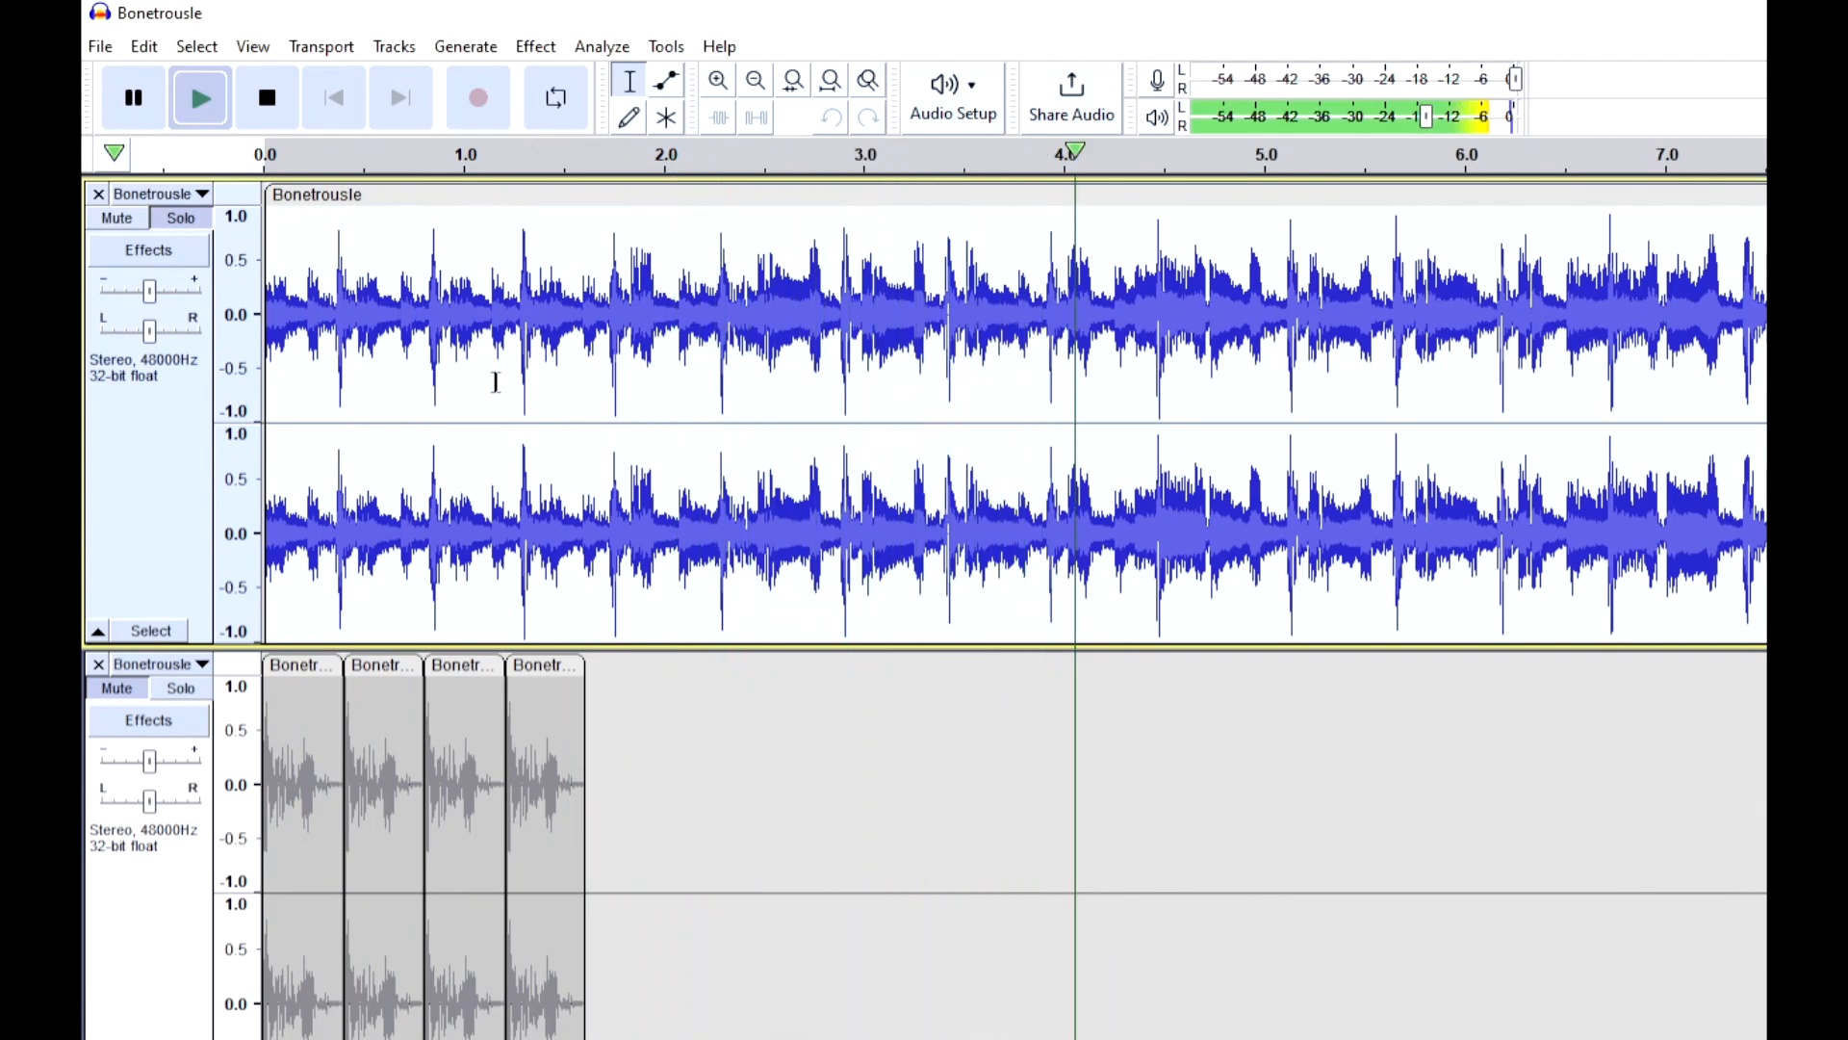
key("space")
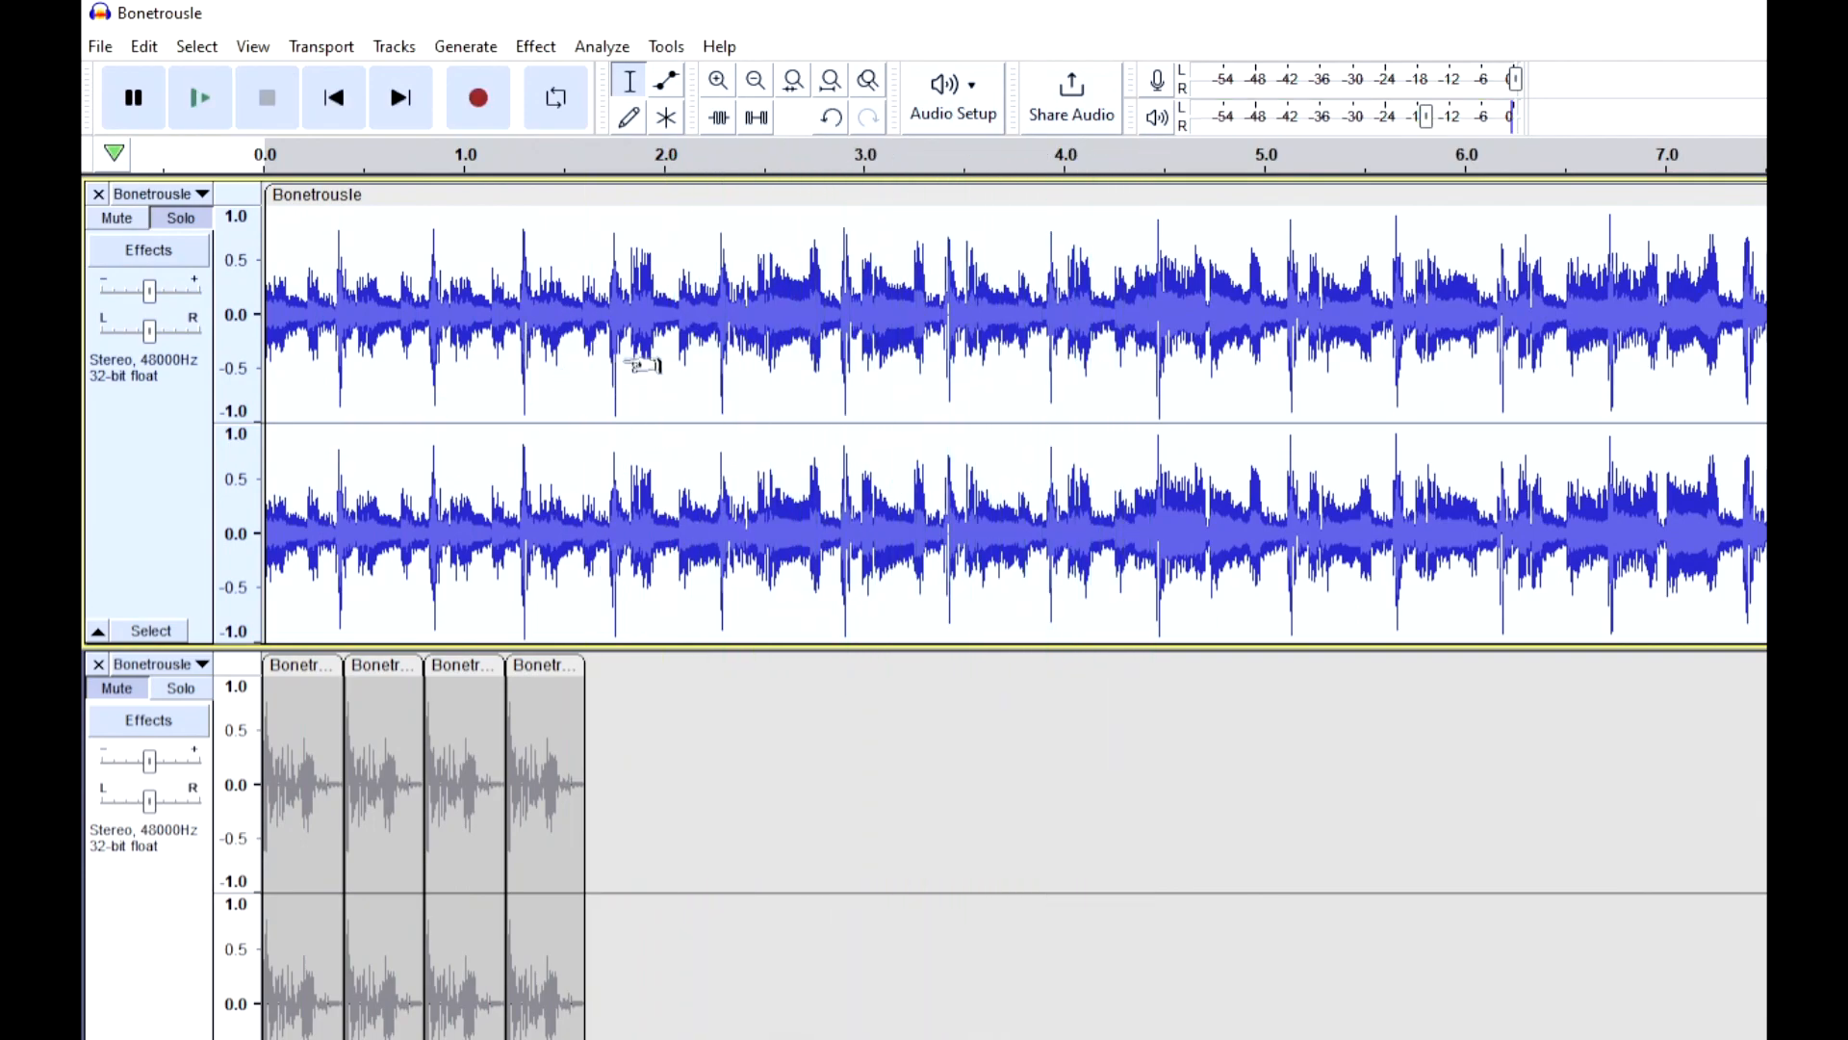
key("ctrl+z")
Undo the gating on the first track and apply a Square Tremolo at 2.5 Hz with a starting phase of 0 degrees
left_click(534, 47)
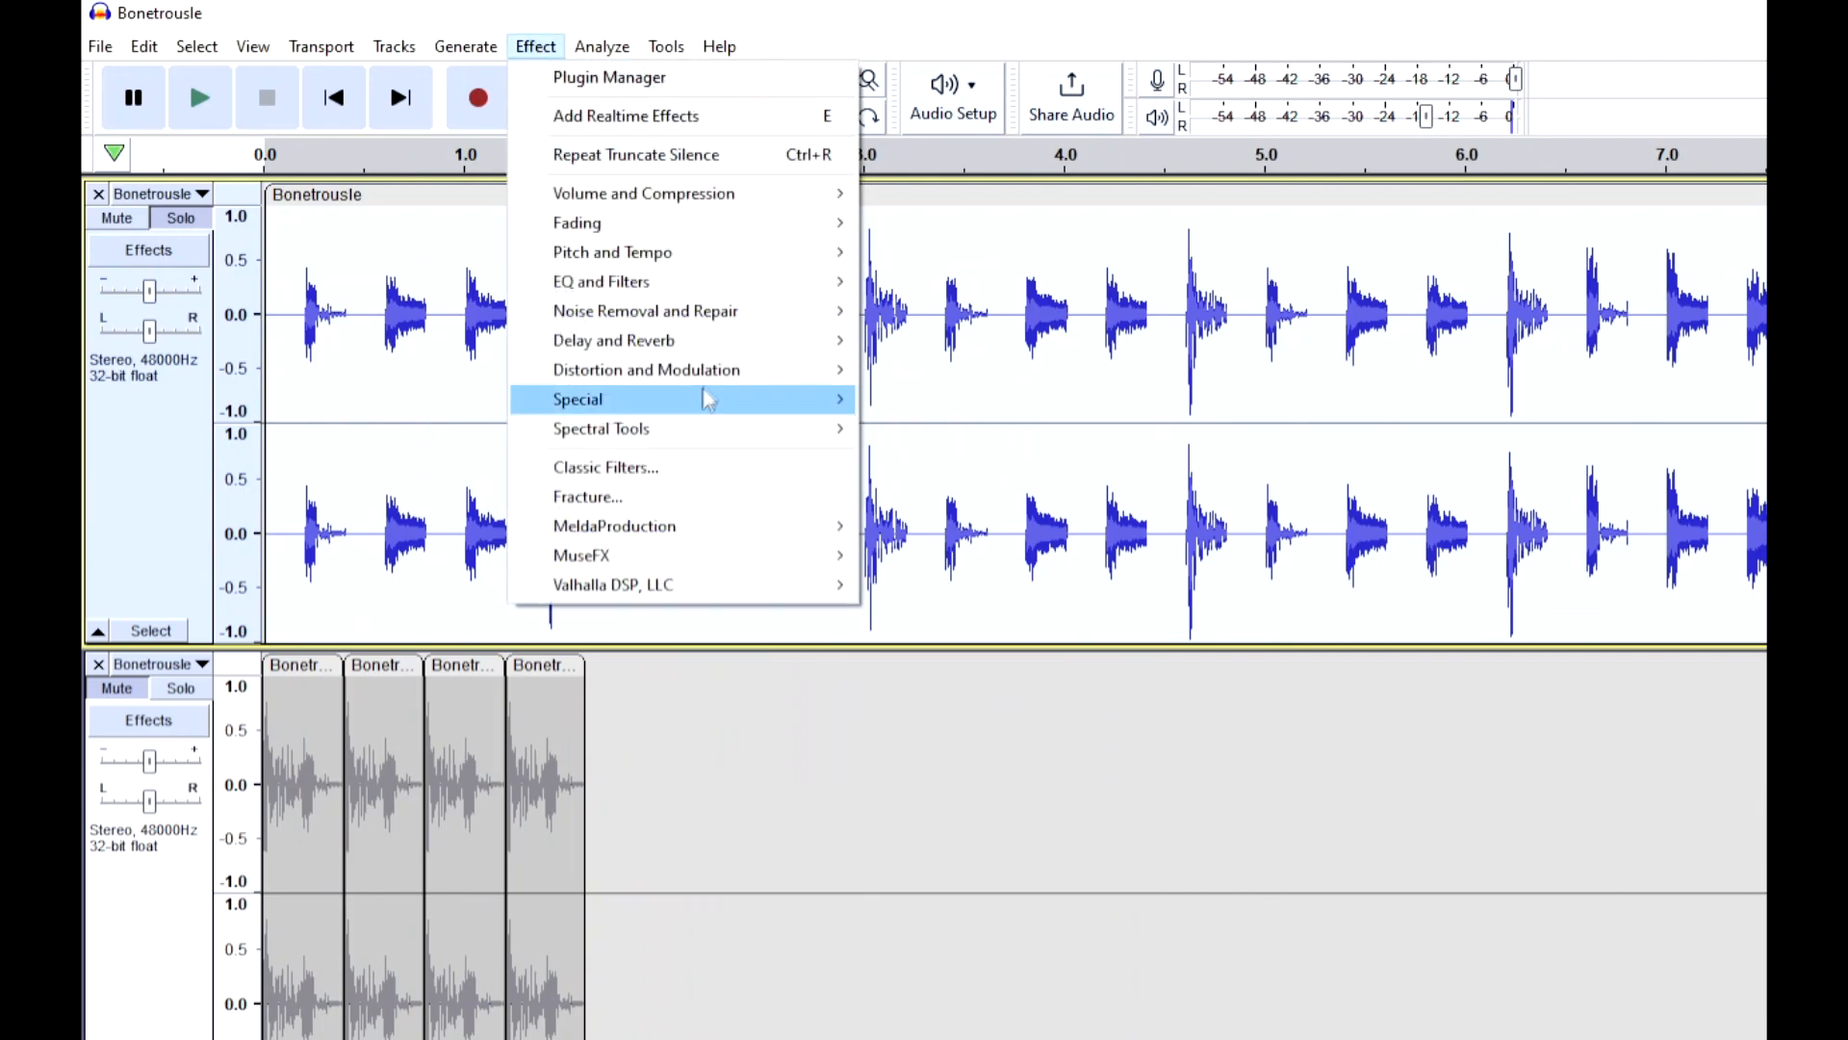
mouse_move(713, 401)
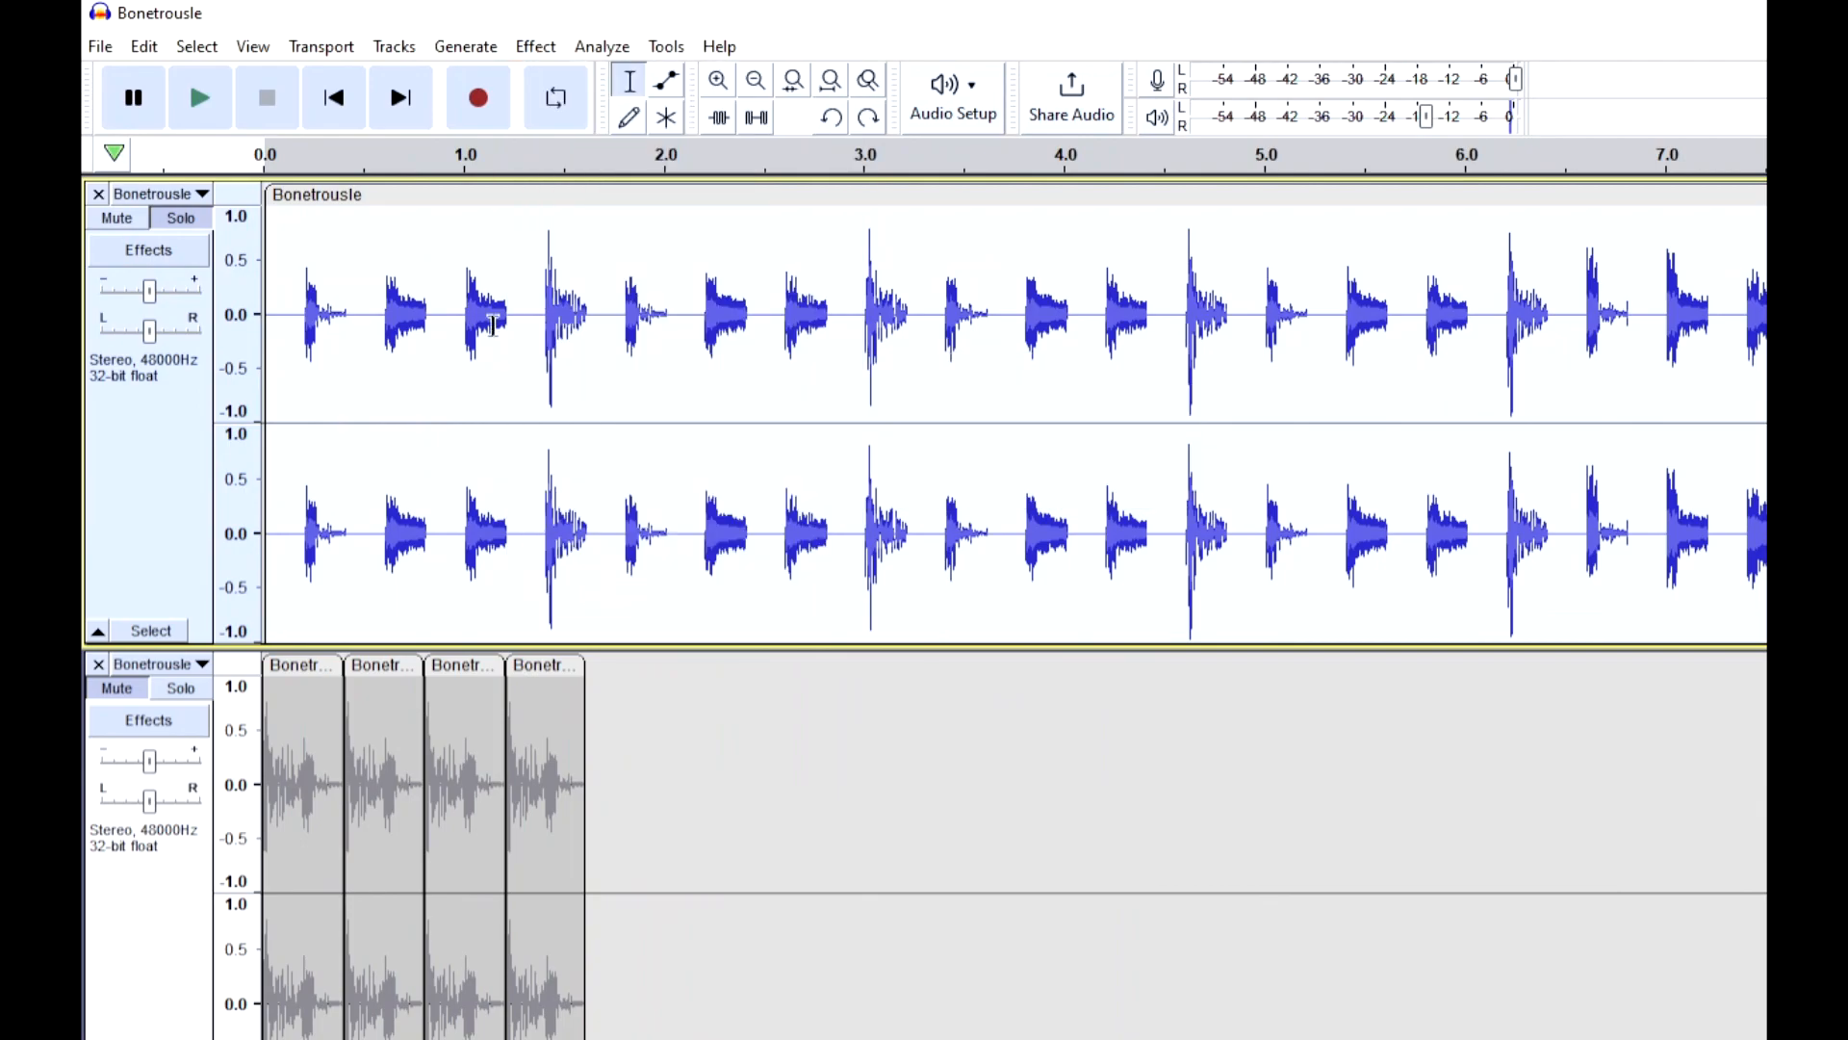
left_click(536, 46)
mouse_move(671, 258)
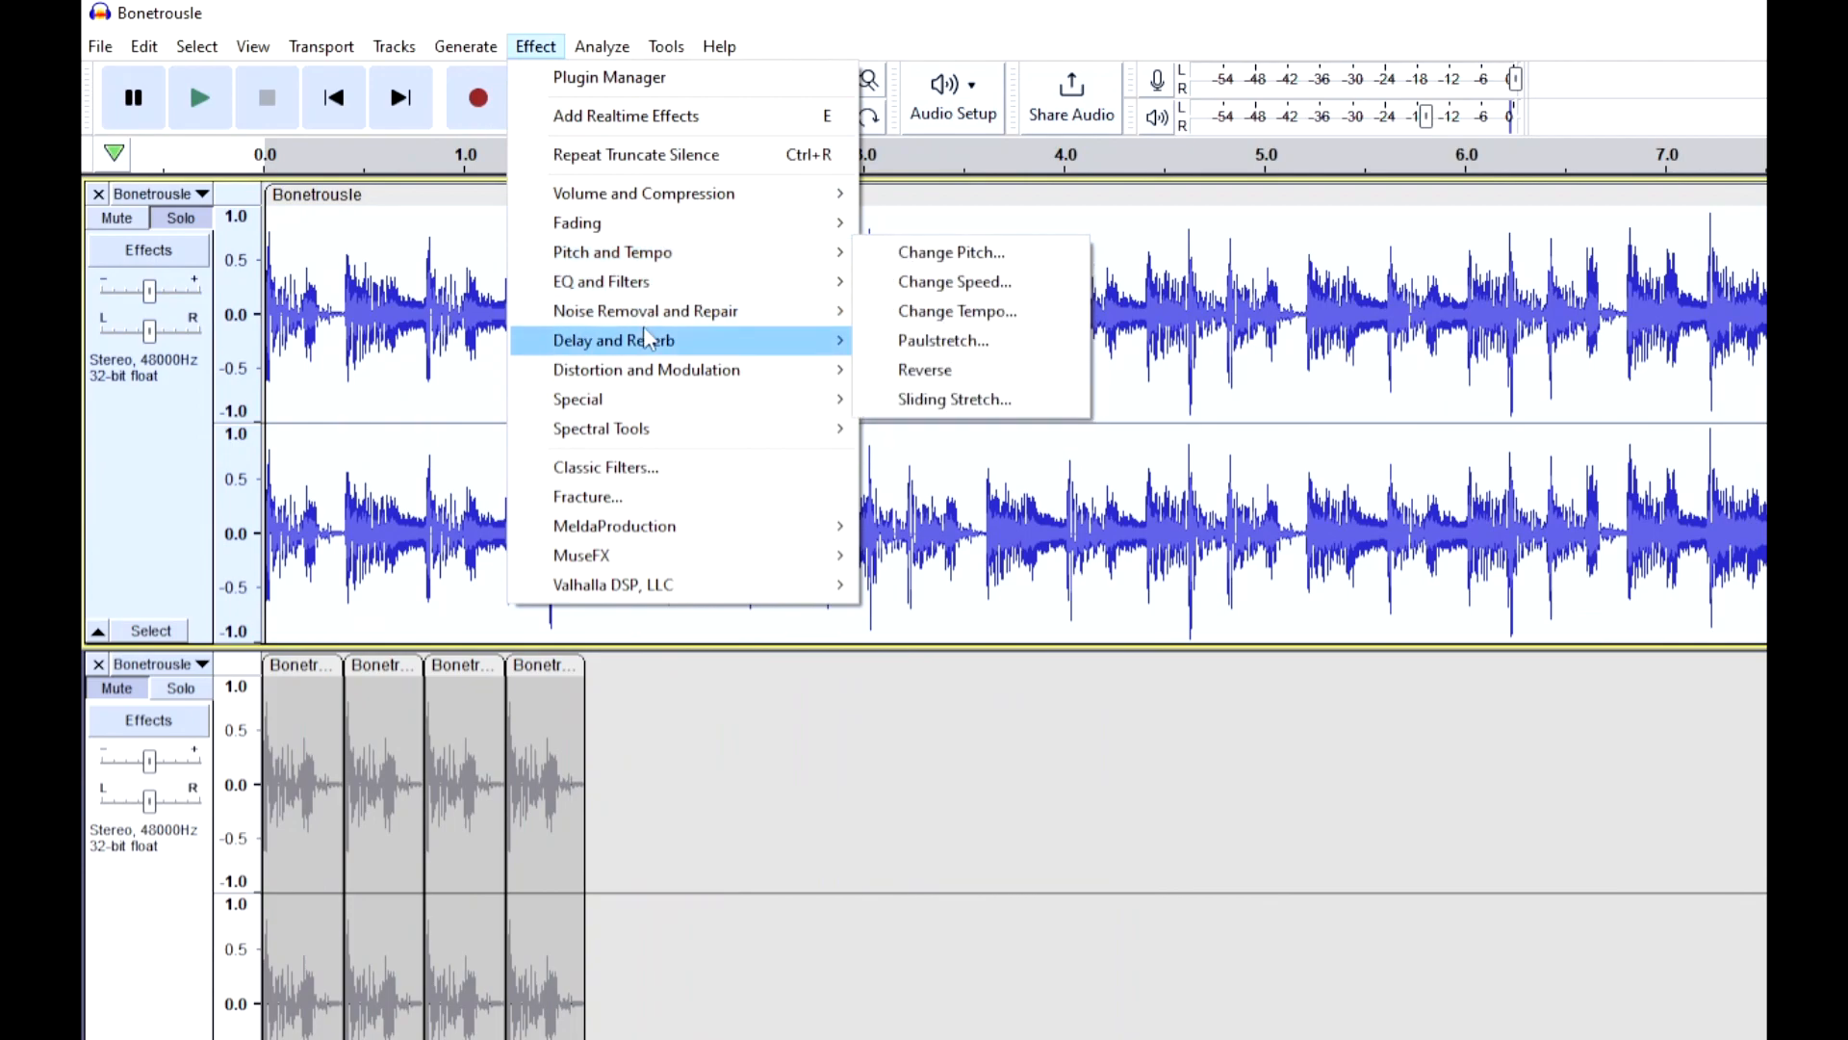
mouse_move(702, 377)
left_click(933, 429)
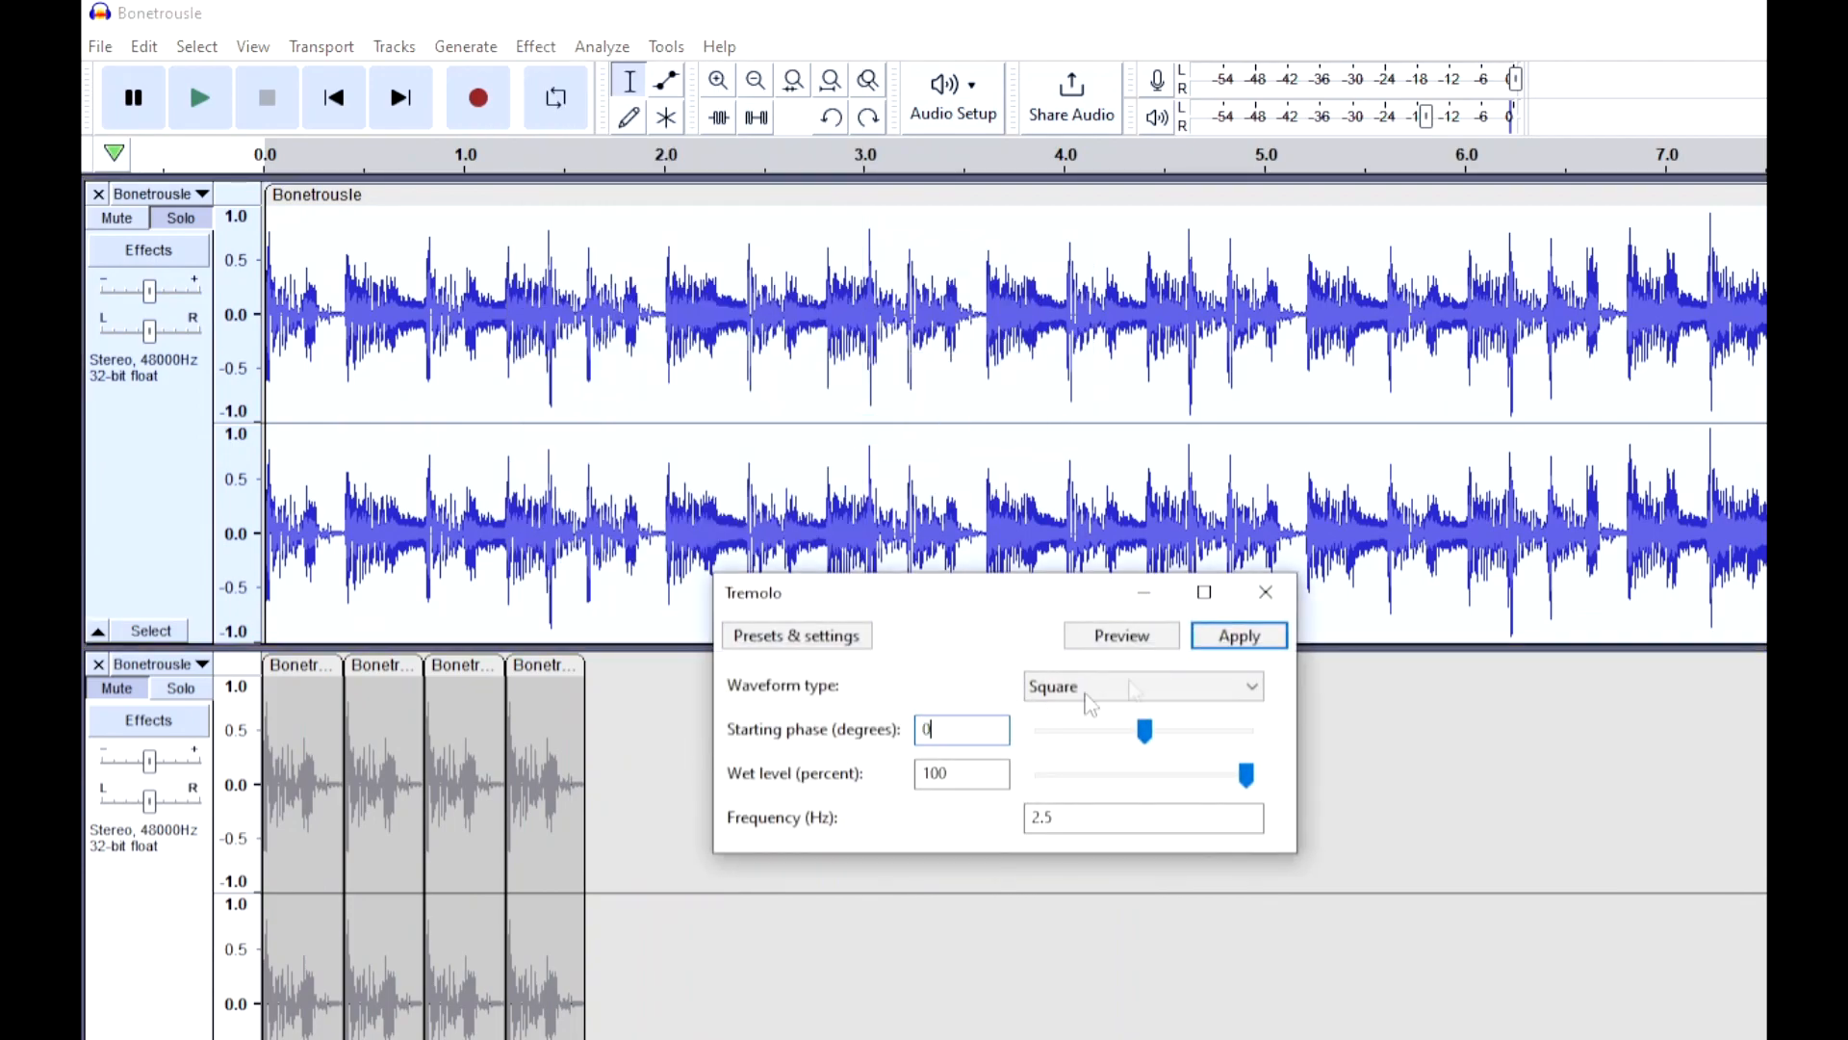
left_click(1228, 641)
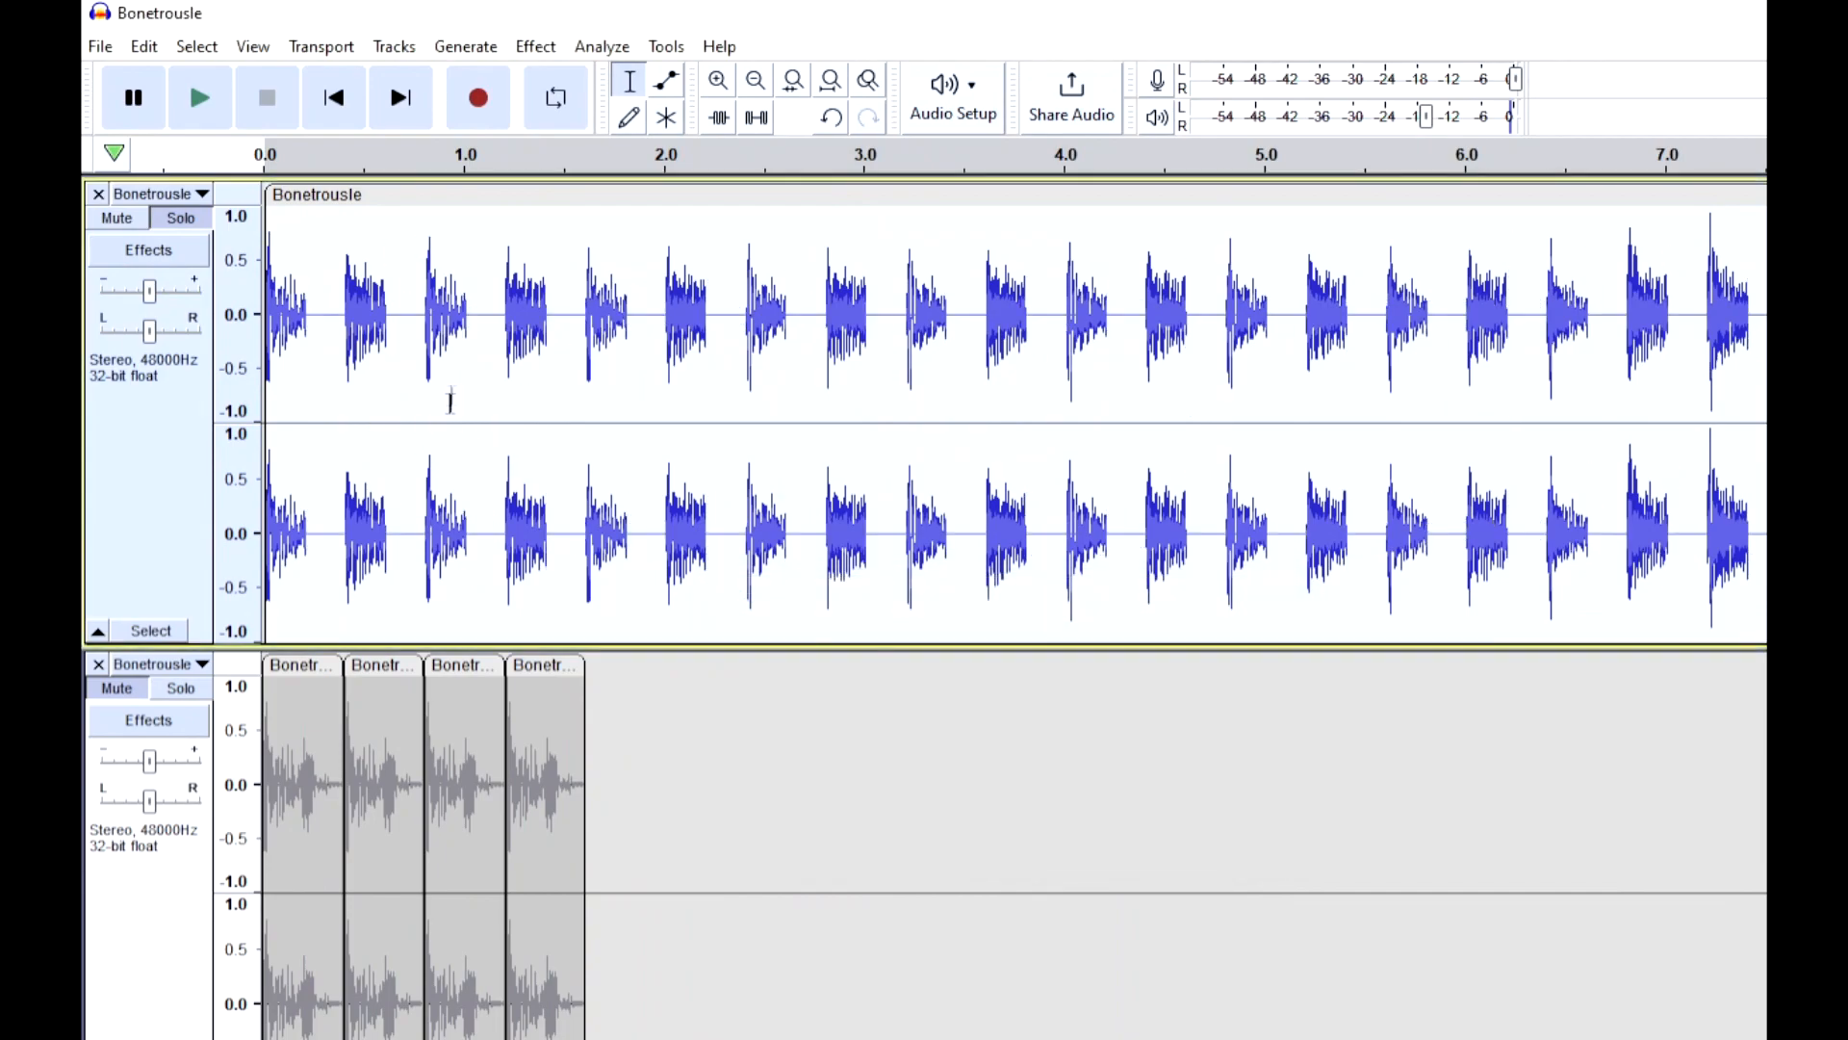
Move the other tremolo-gated Bonetrousle track up until it sits directly below the first track
left_click(657, 712)
scroll(729, 935, "down", 8)
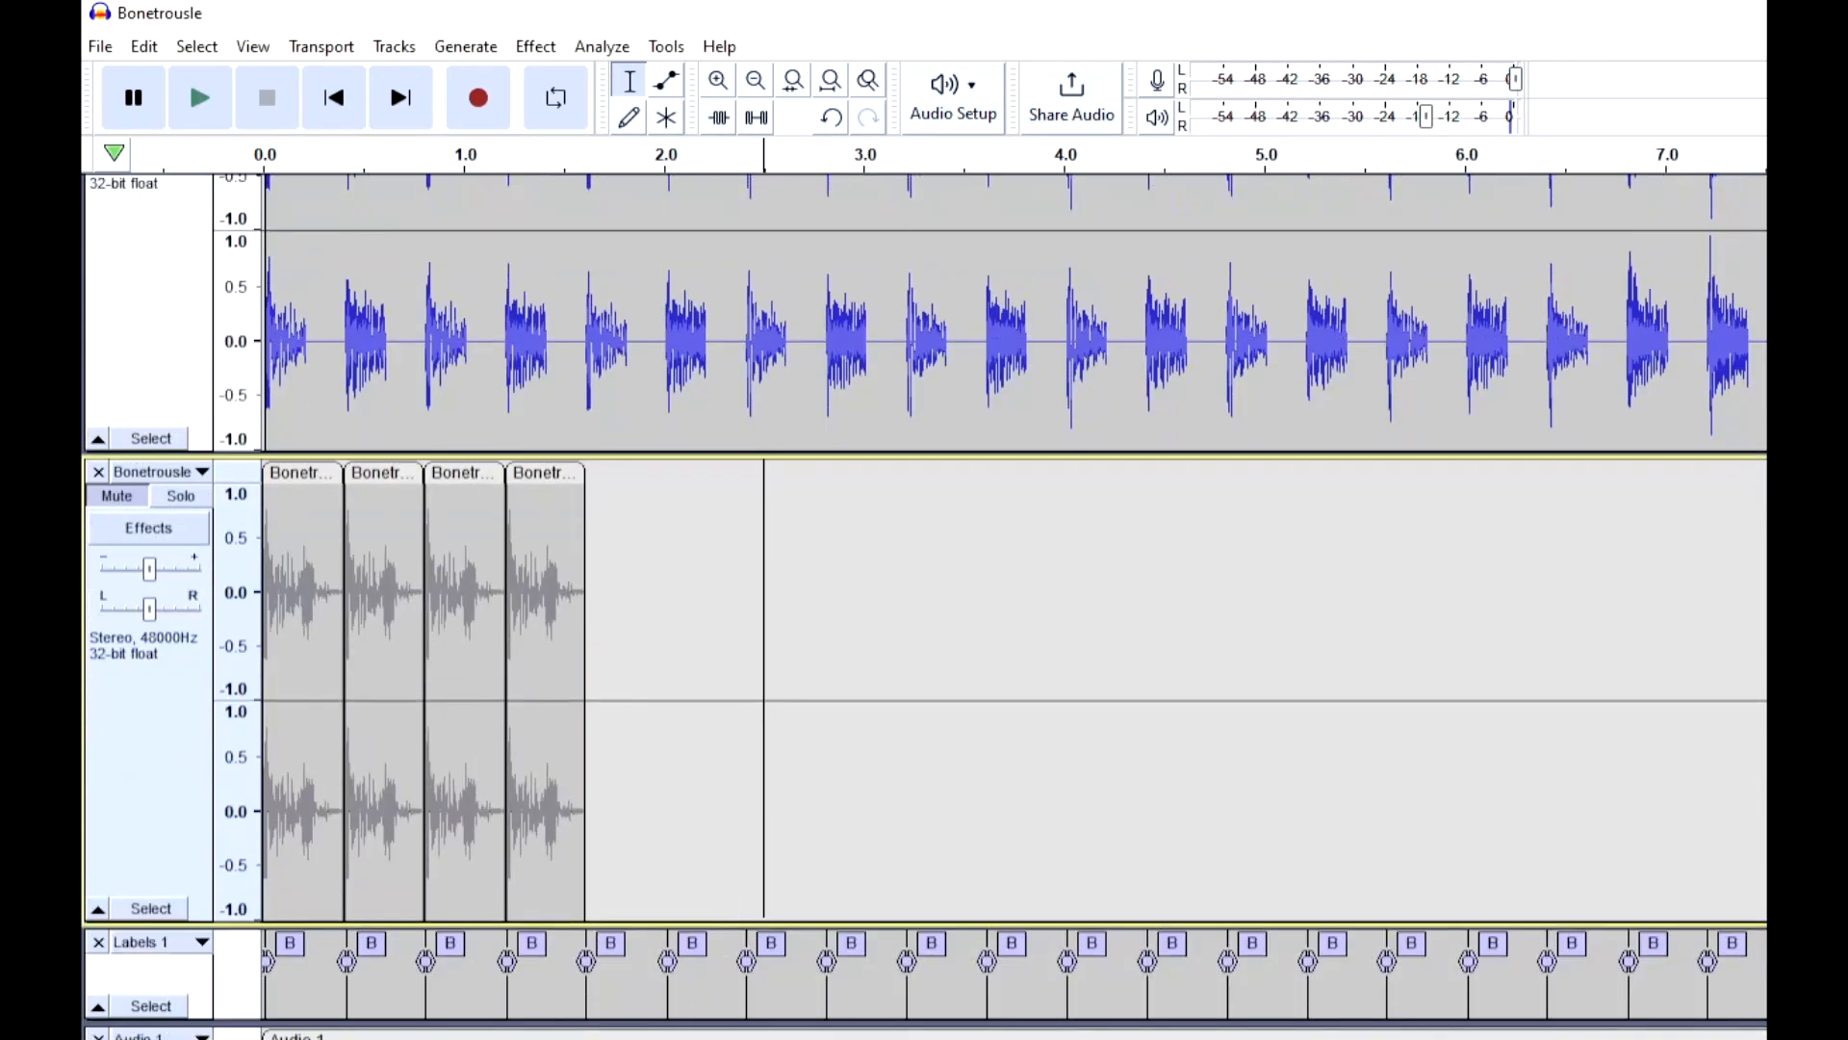
left_click(202, 848)
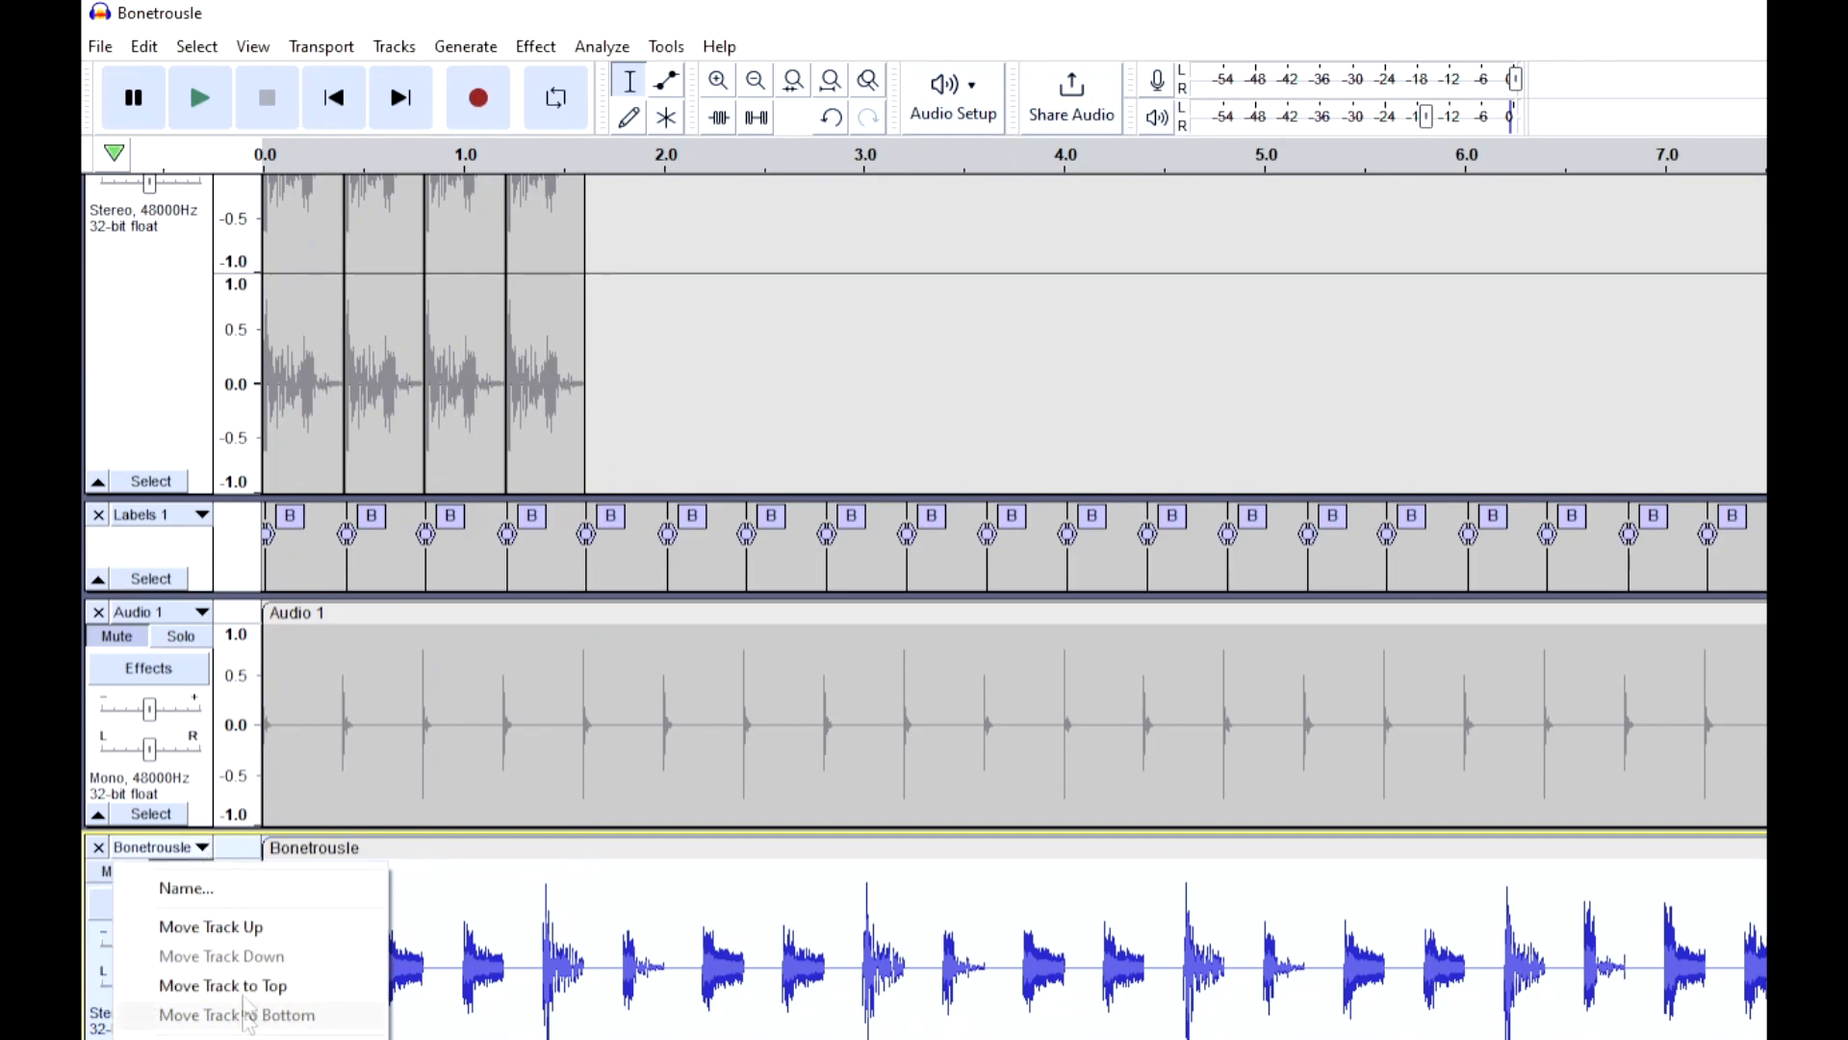
left_click(252, 929)
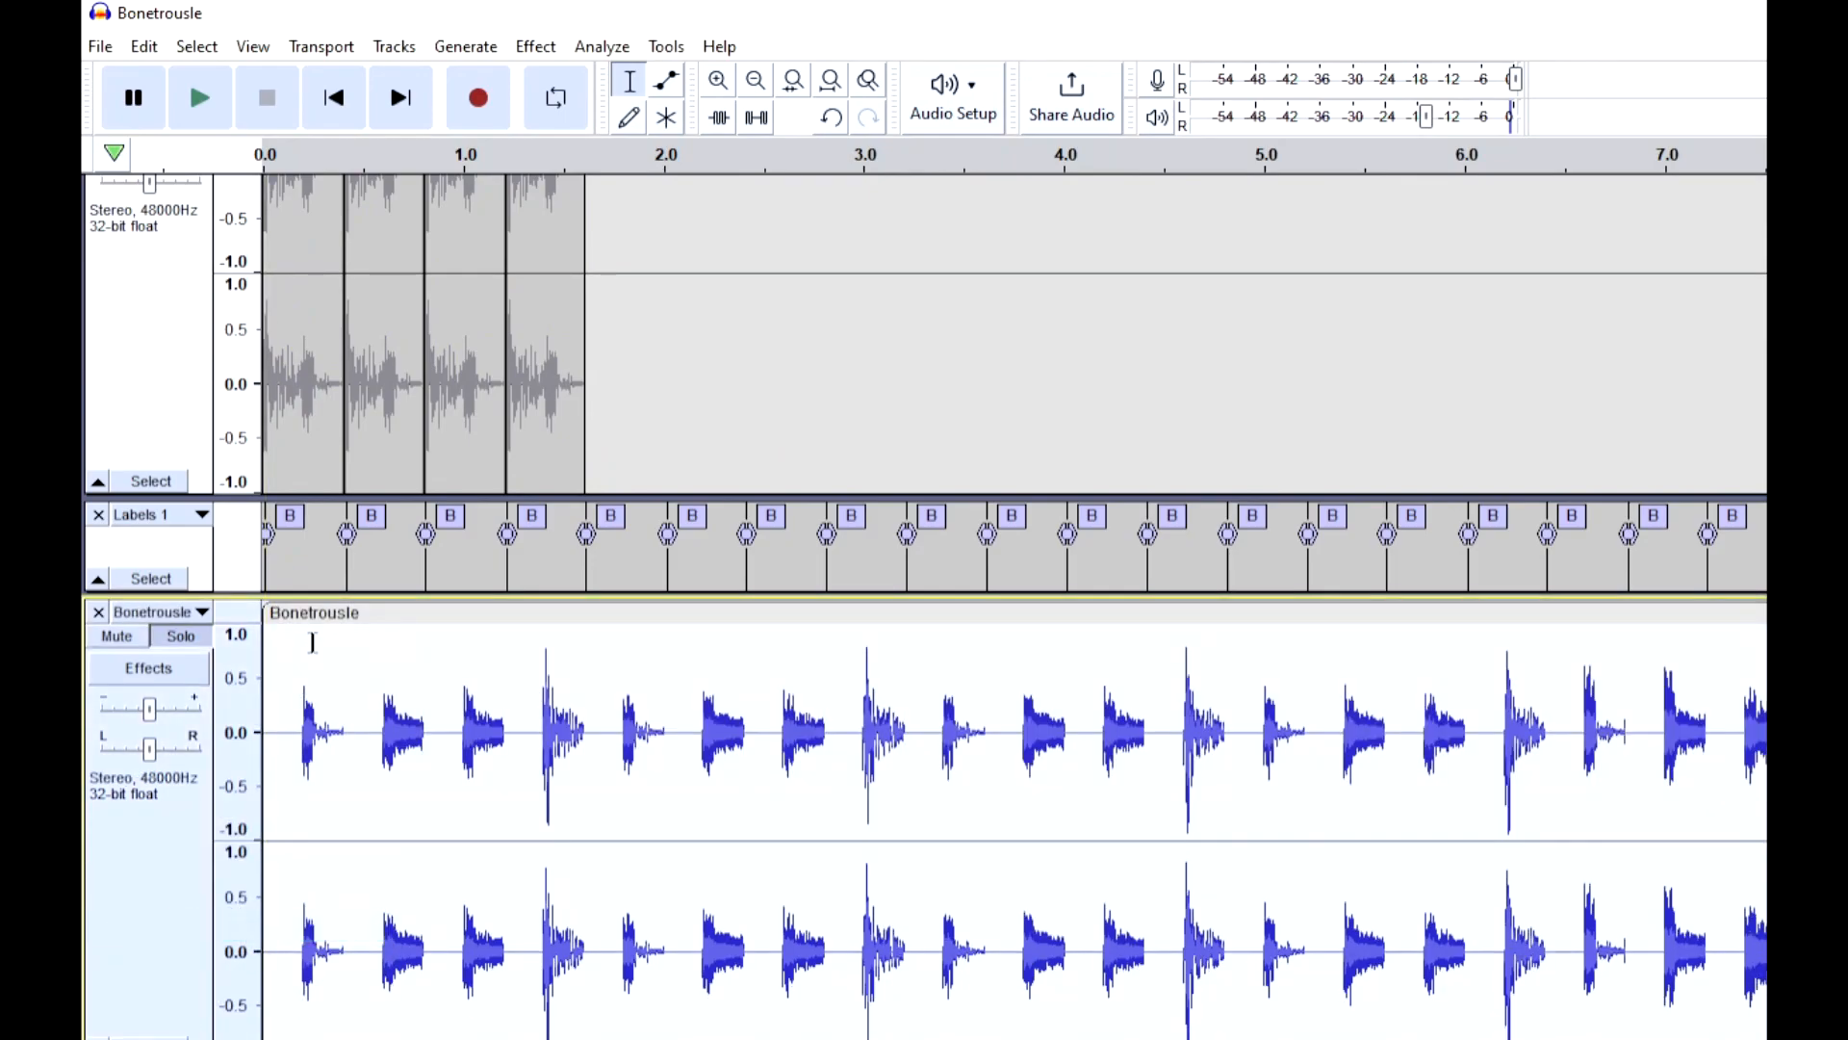
left_click(201, 613)
left_click(250, 693)
left_click(202, 514)
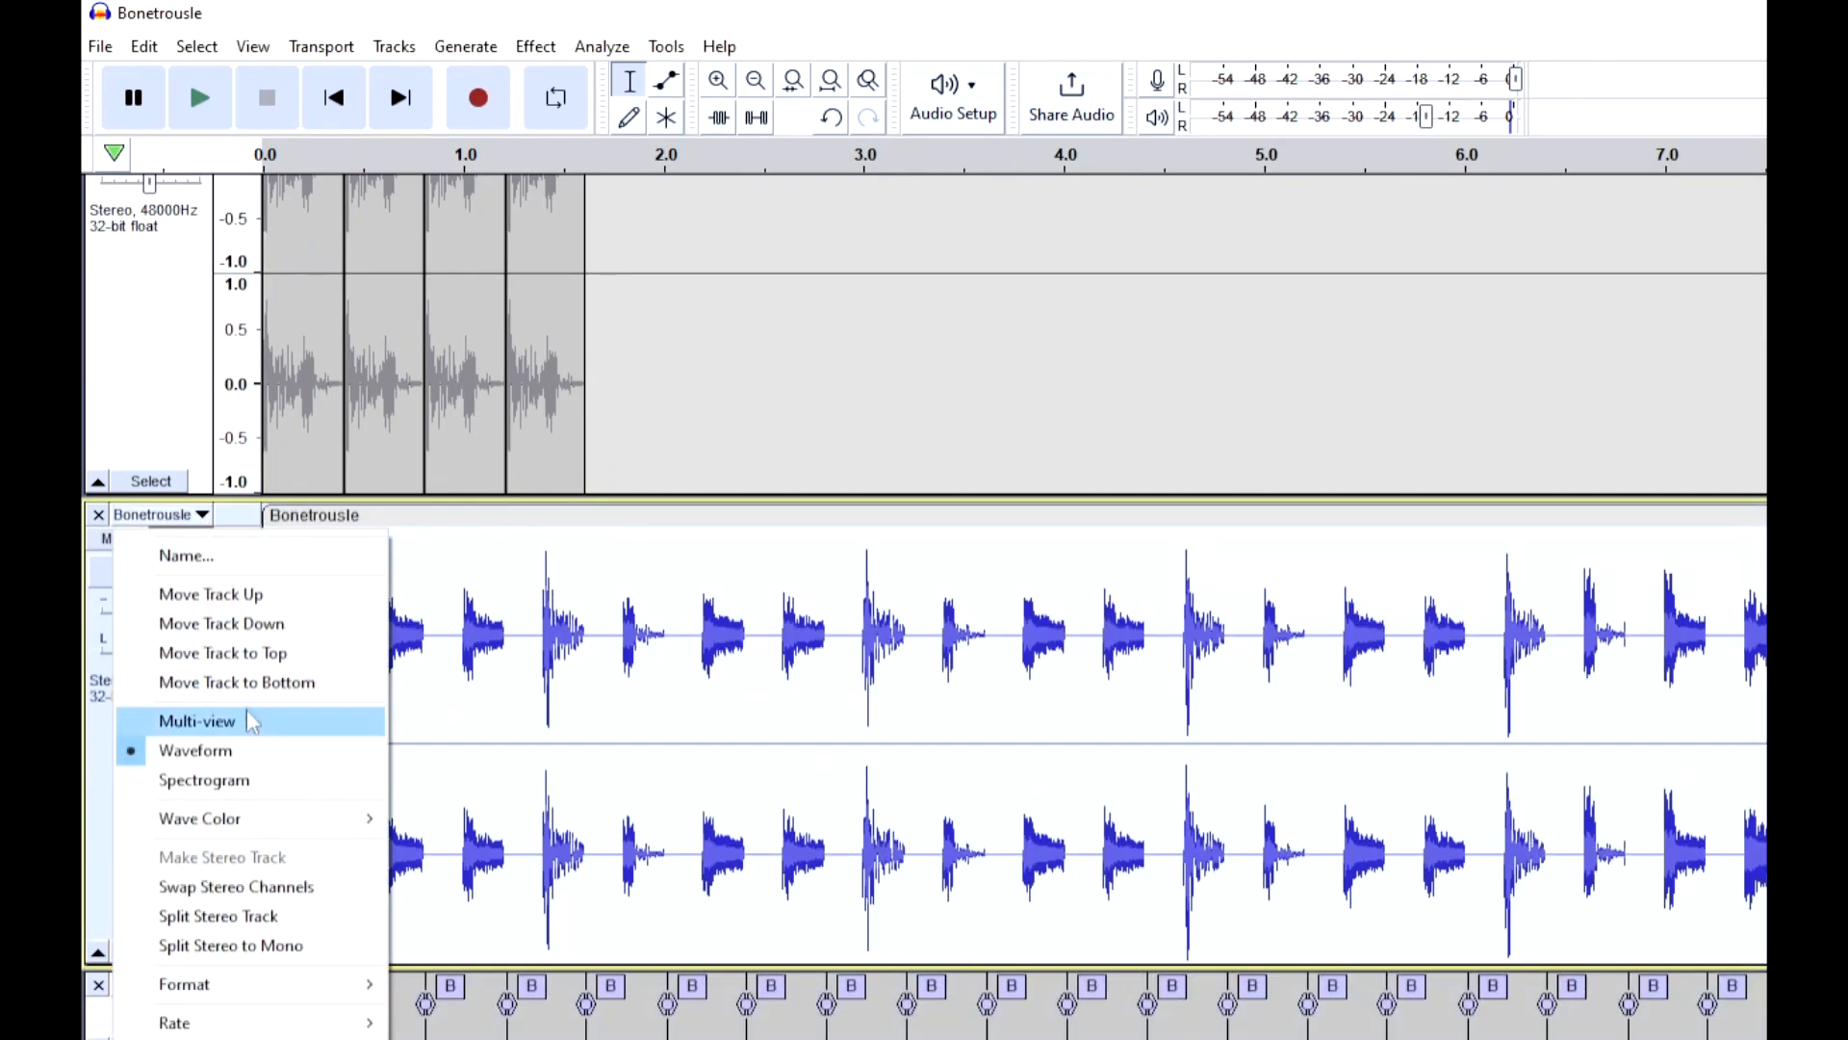
left_click(241, 590)
scroll(376, 662, "up", 3)
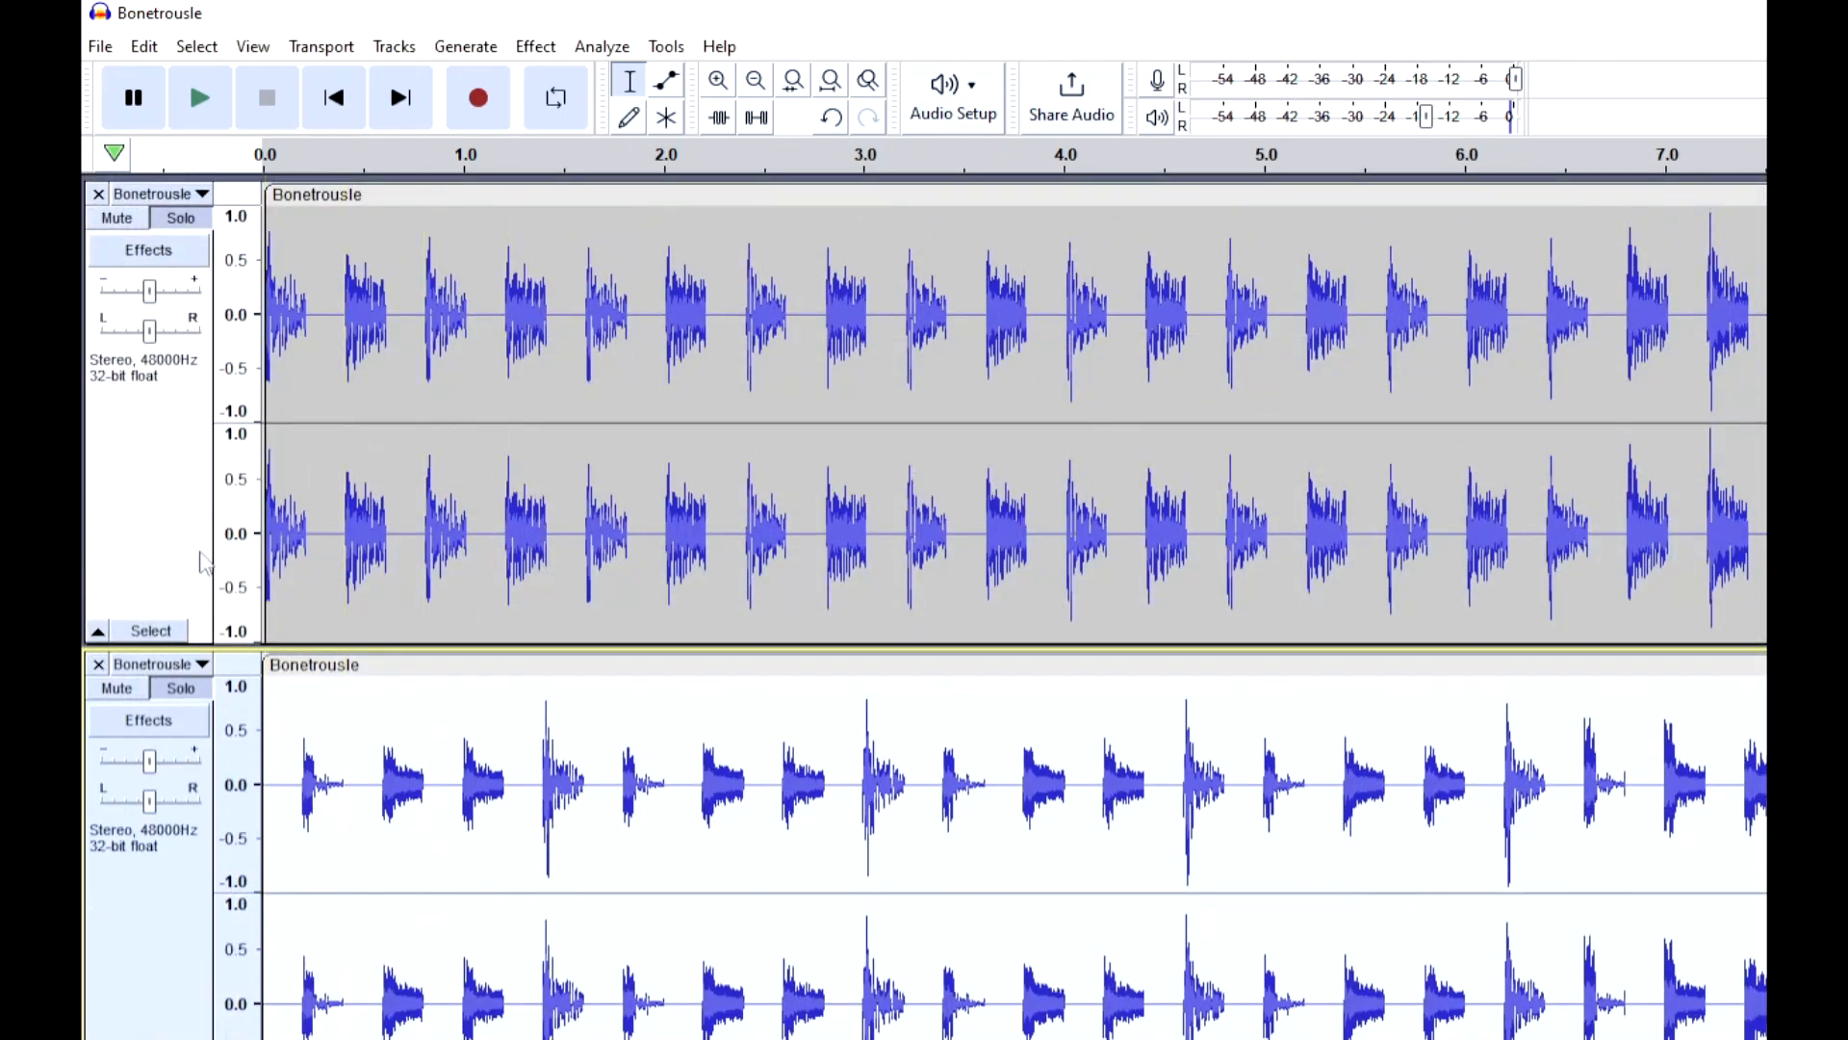
scroll(308, 866, "down", 10)
scroll(424, 890, "up", 10)
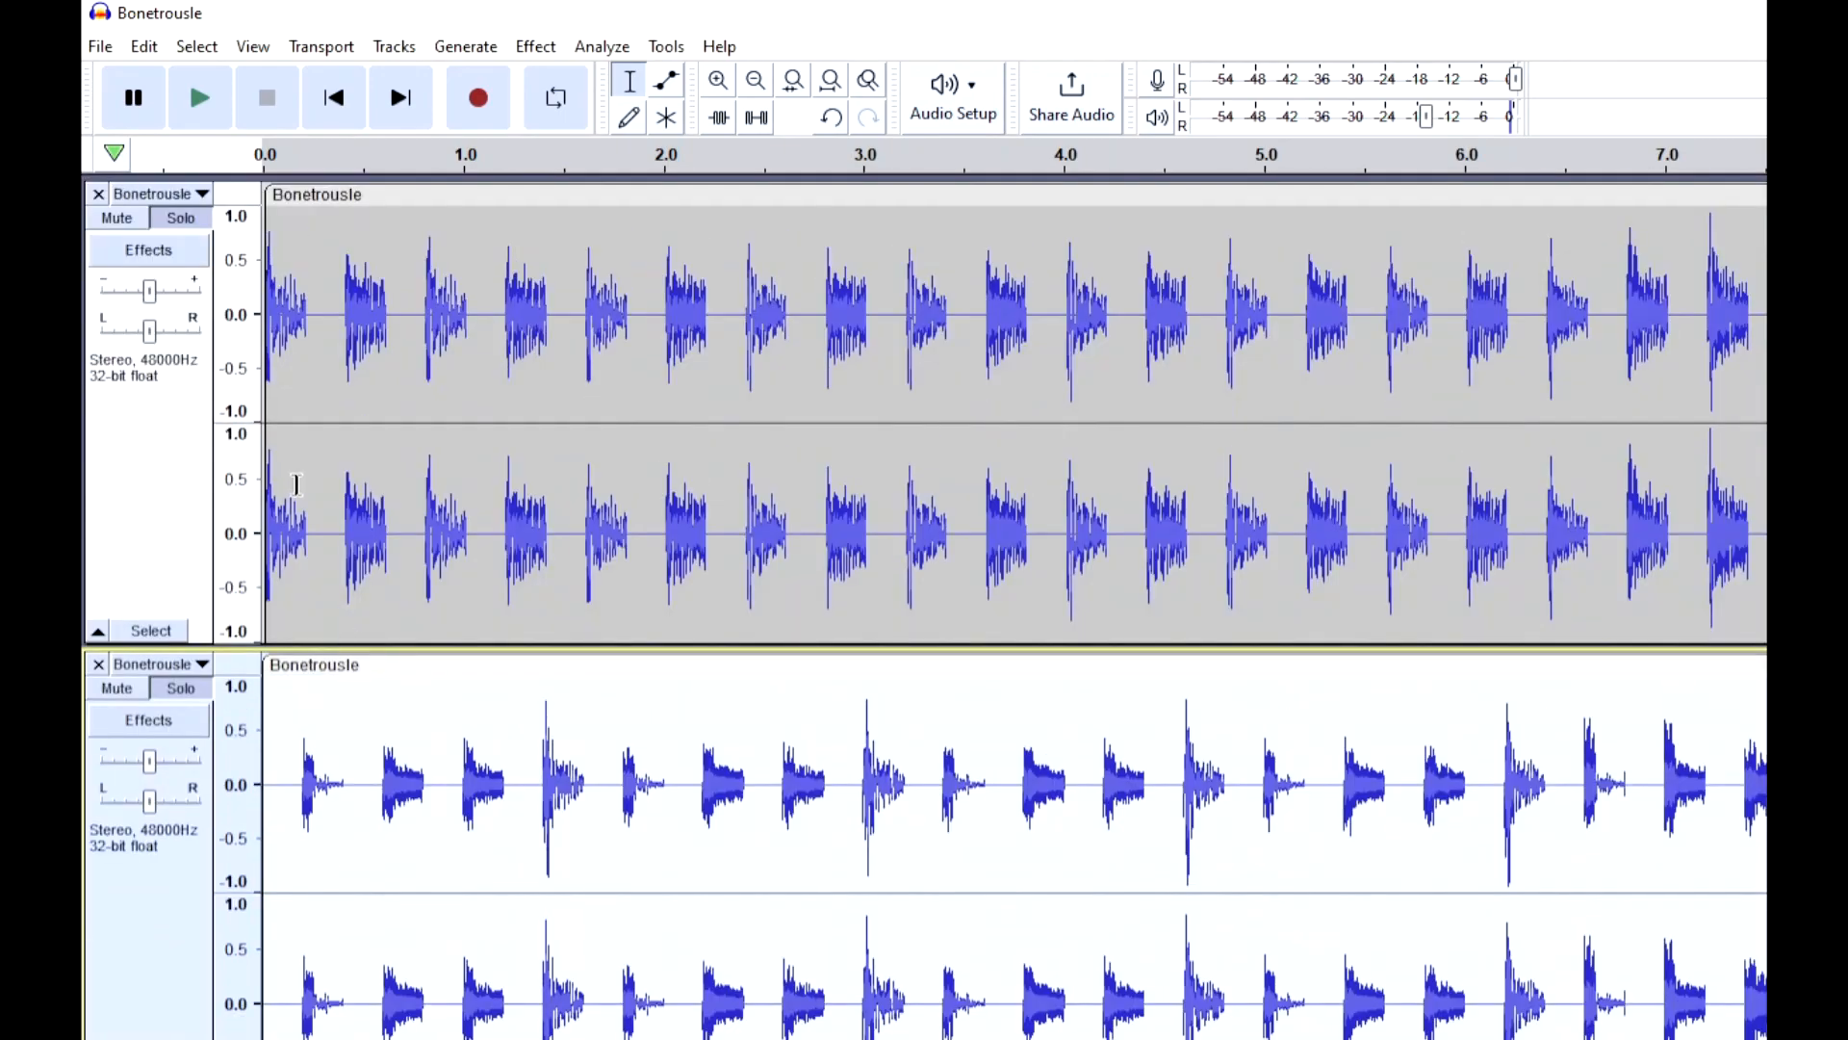
Select the first track and play the two oppositely gated tracks together from the start
left_click(167, 511)
key("space")
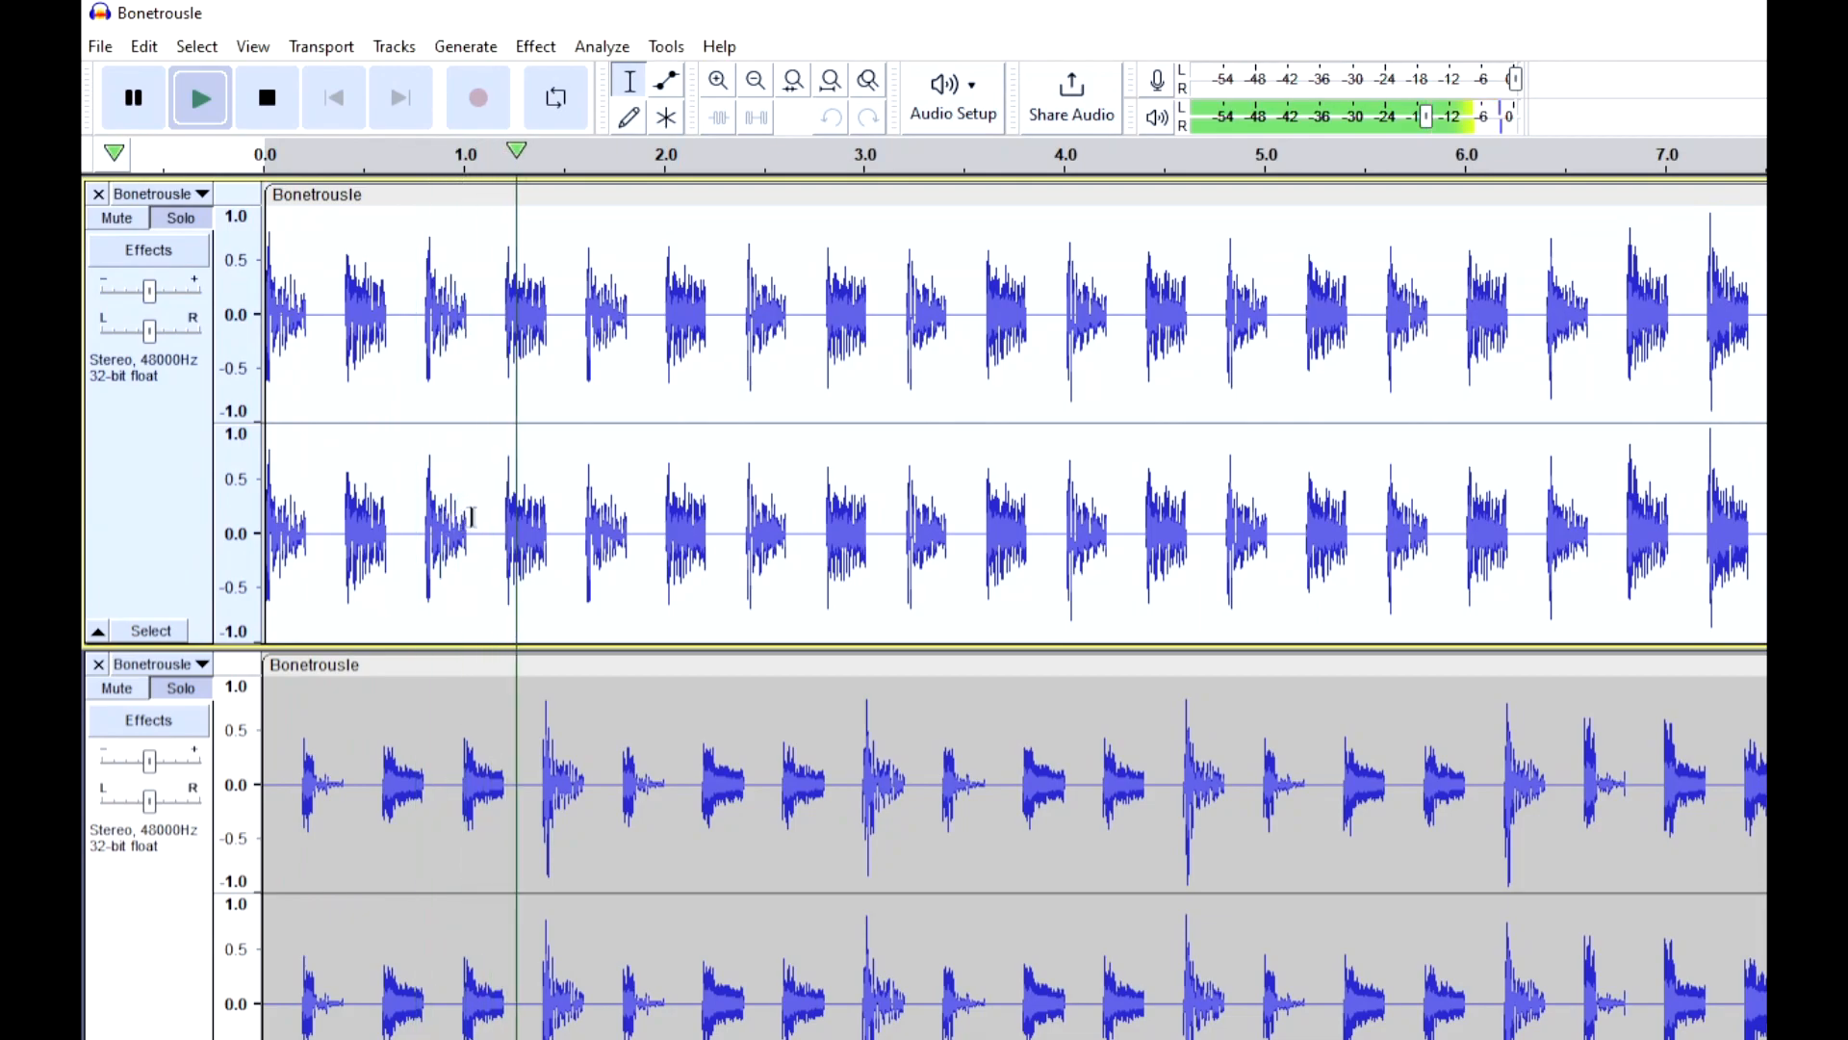
key("space")
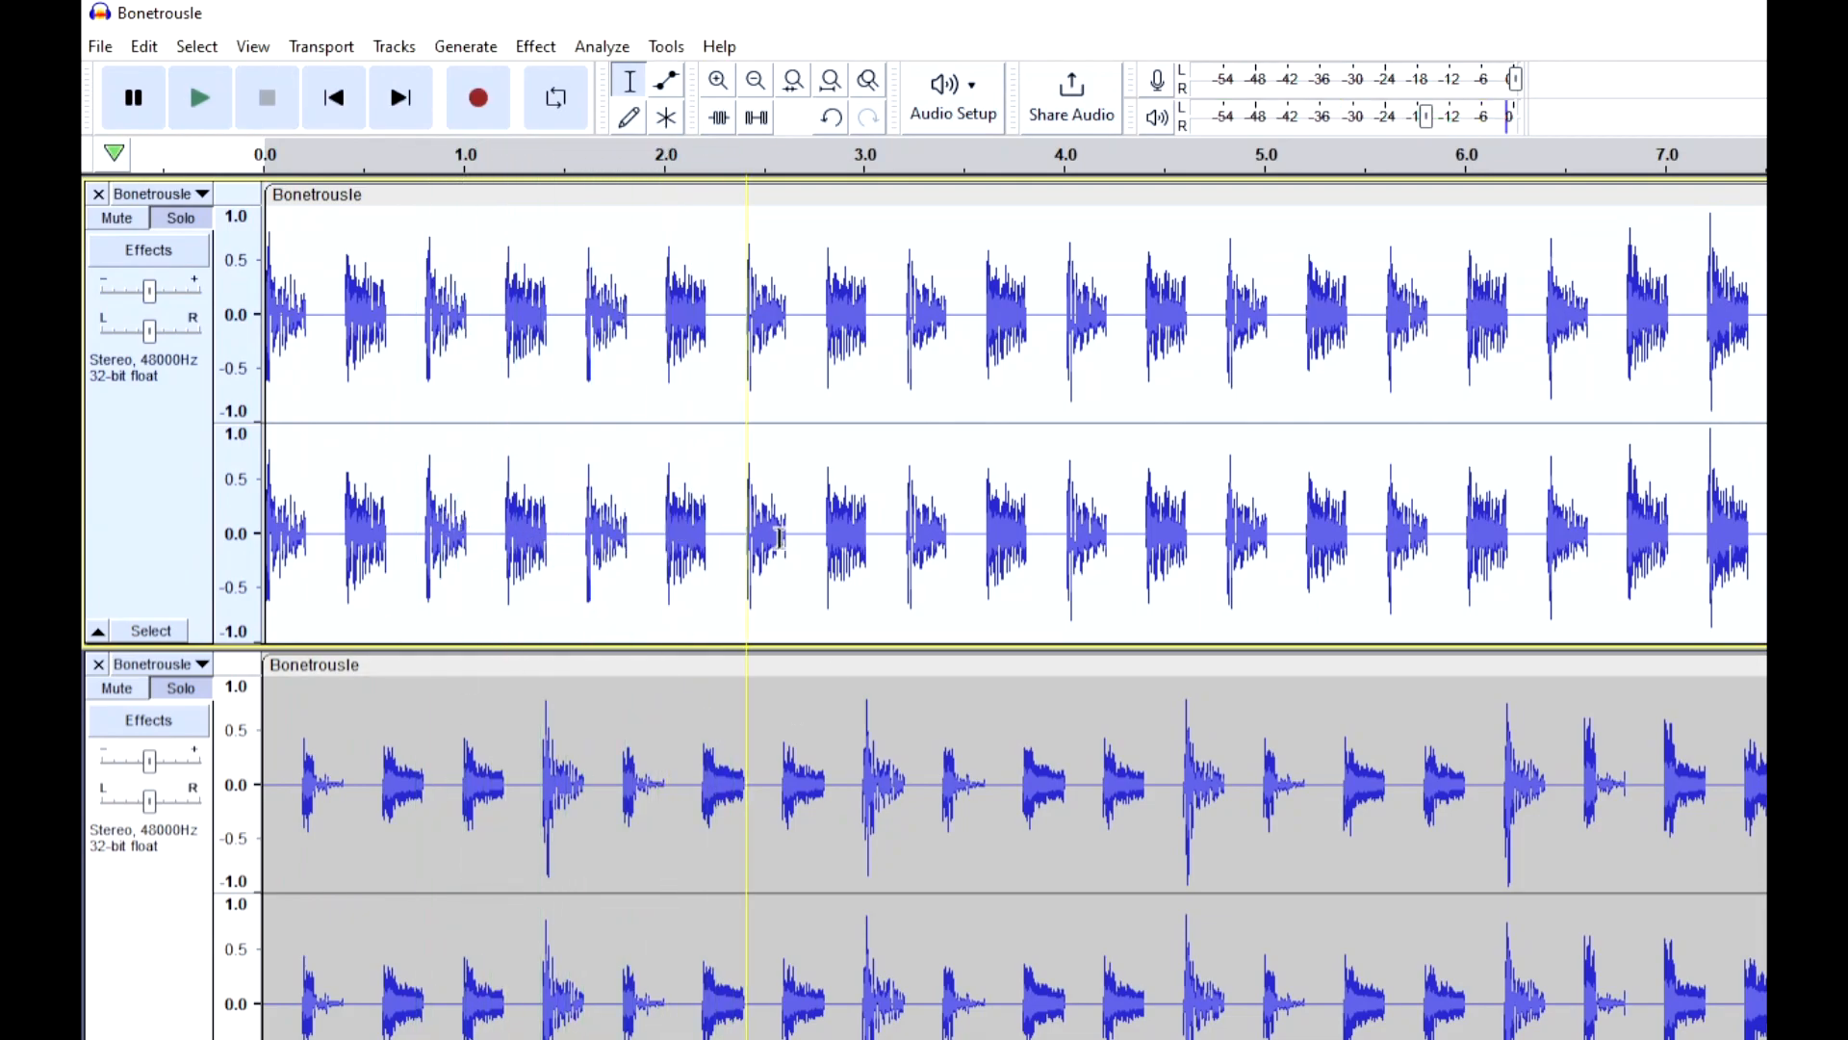
Shift the second gated track's clip about 0.4 seconds later so it is offset by one beat
scroll(380, 693, "up", 4, "ctrl")
scroll(382, 702, "down", 2, "ctrl")
scroll(404, 697, "down", 1)
scroll(471, 681, "up", 12, "shift")
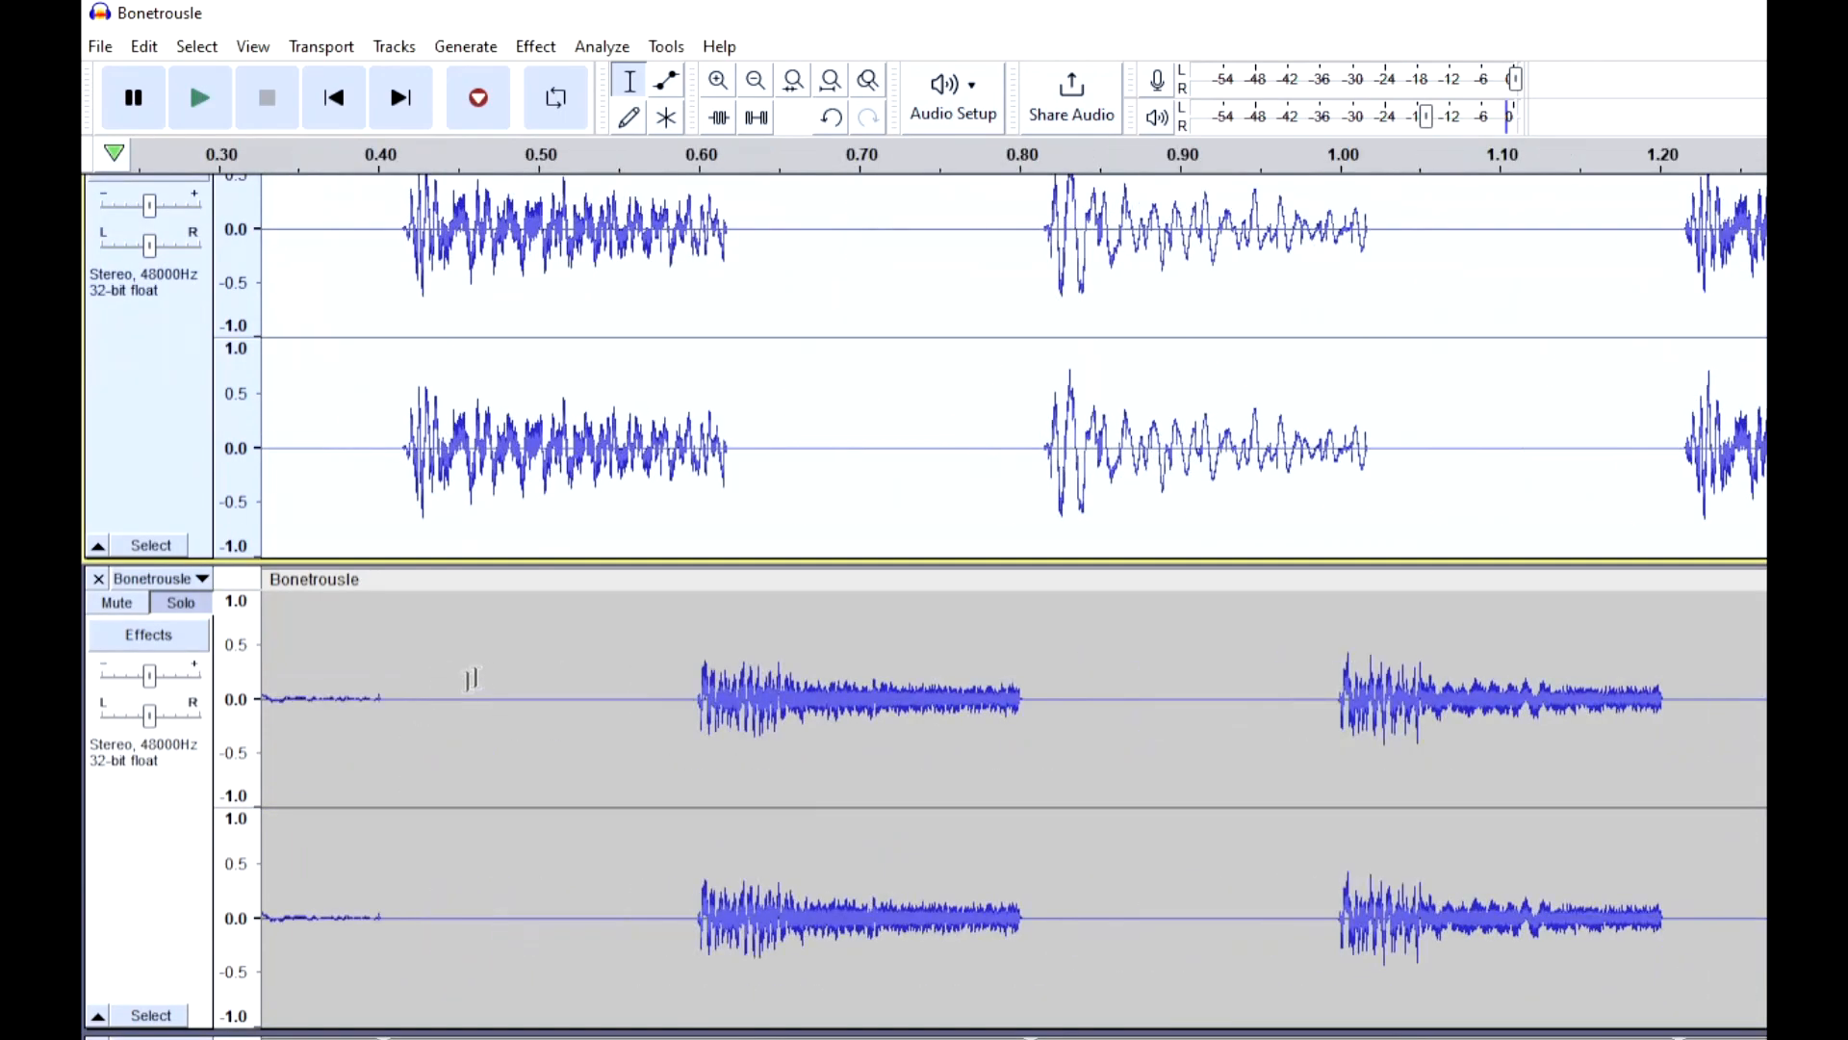
left_click_drag(502, 581, 1131, 682)
scroll(653, 515, "up", 1)
Play the two gated tracks together with the beat offset and stop playback after listening
left_click(651, 515)
key("space")
scroll(639, 511, "down", 2, "ctrl")
scroll(647, 515, "down", 1, "ctrl")
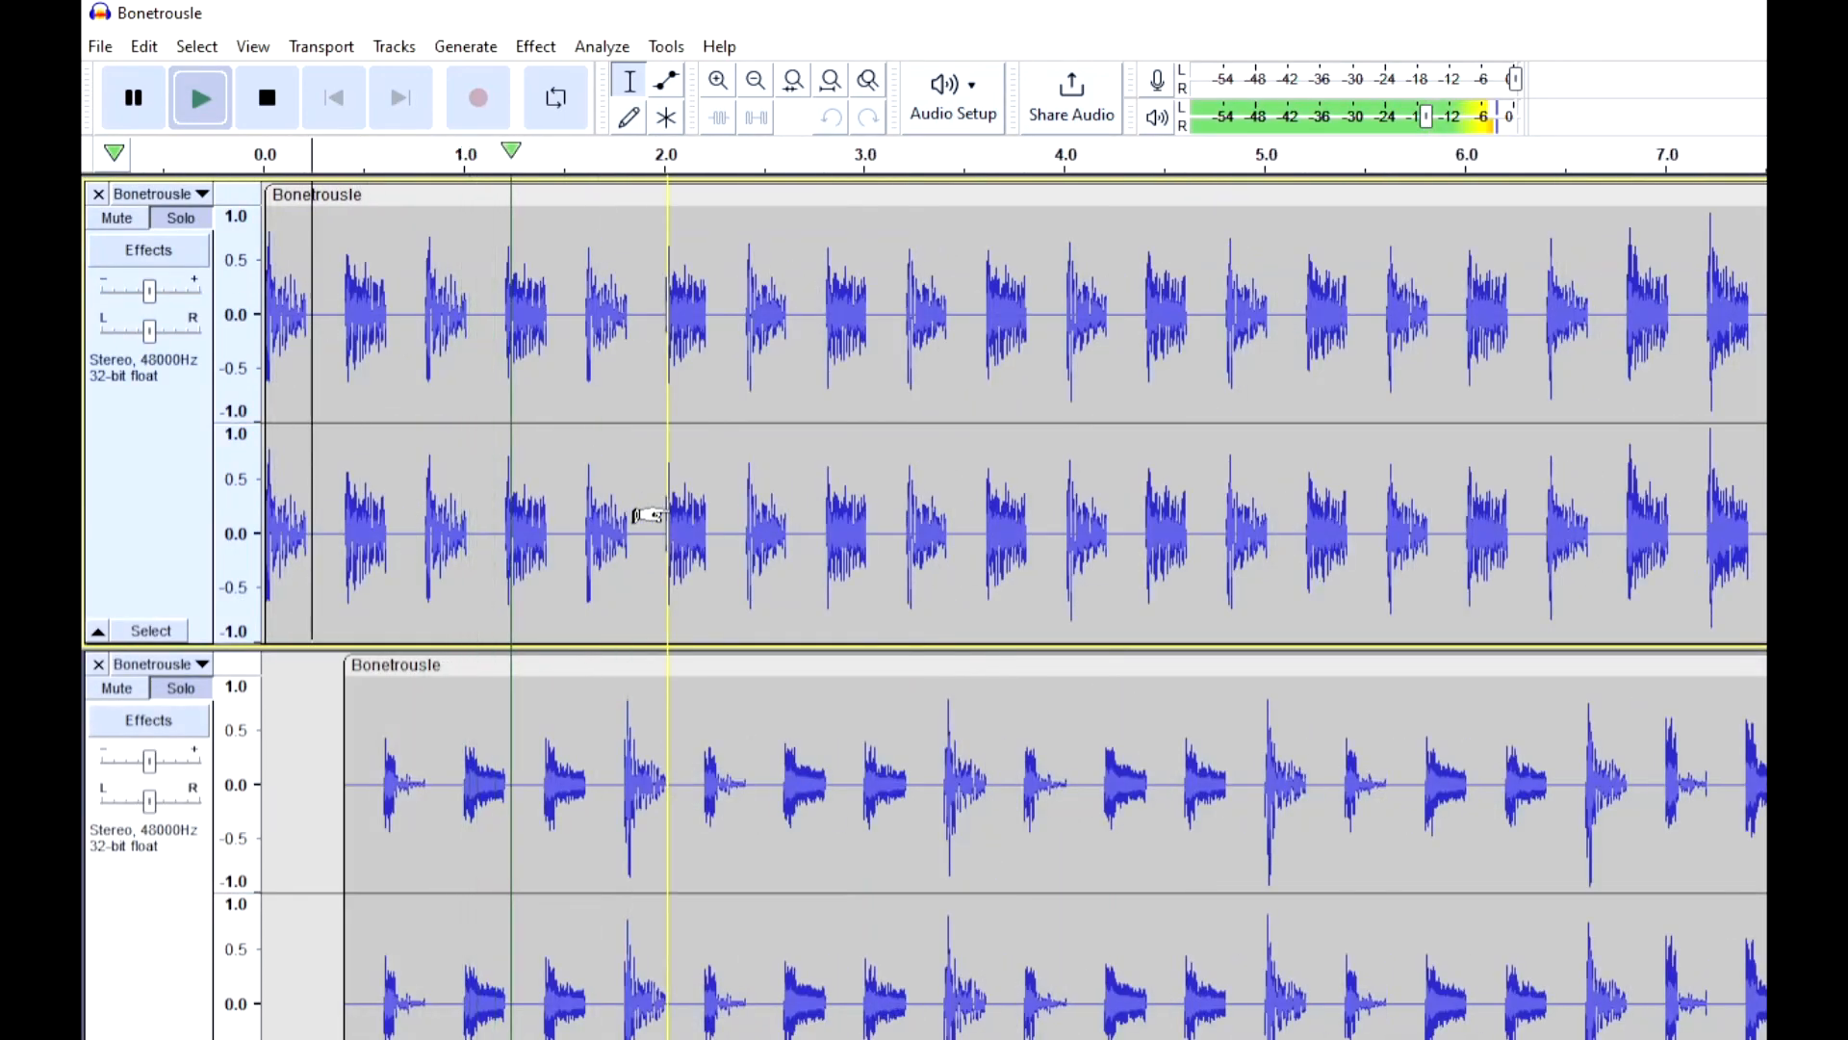
scroll(647, 515, "down", 1, "ctrl")
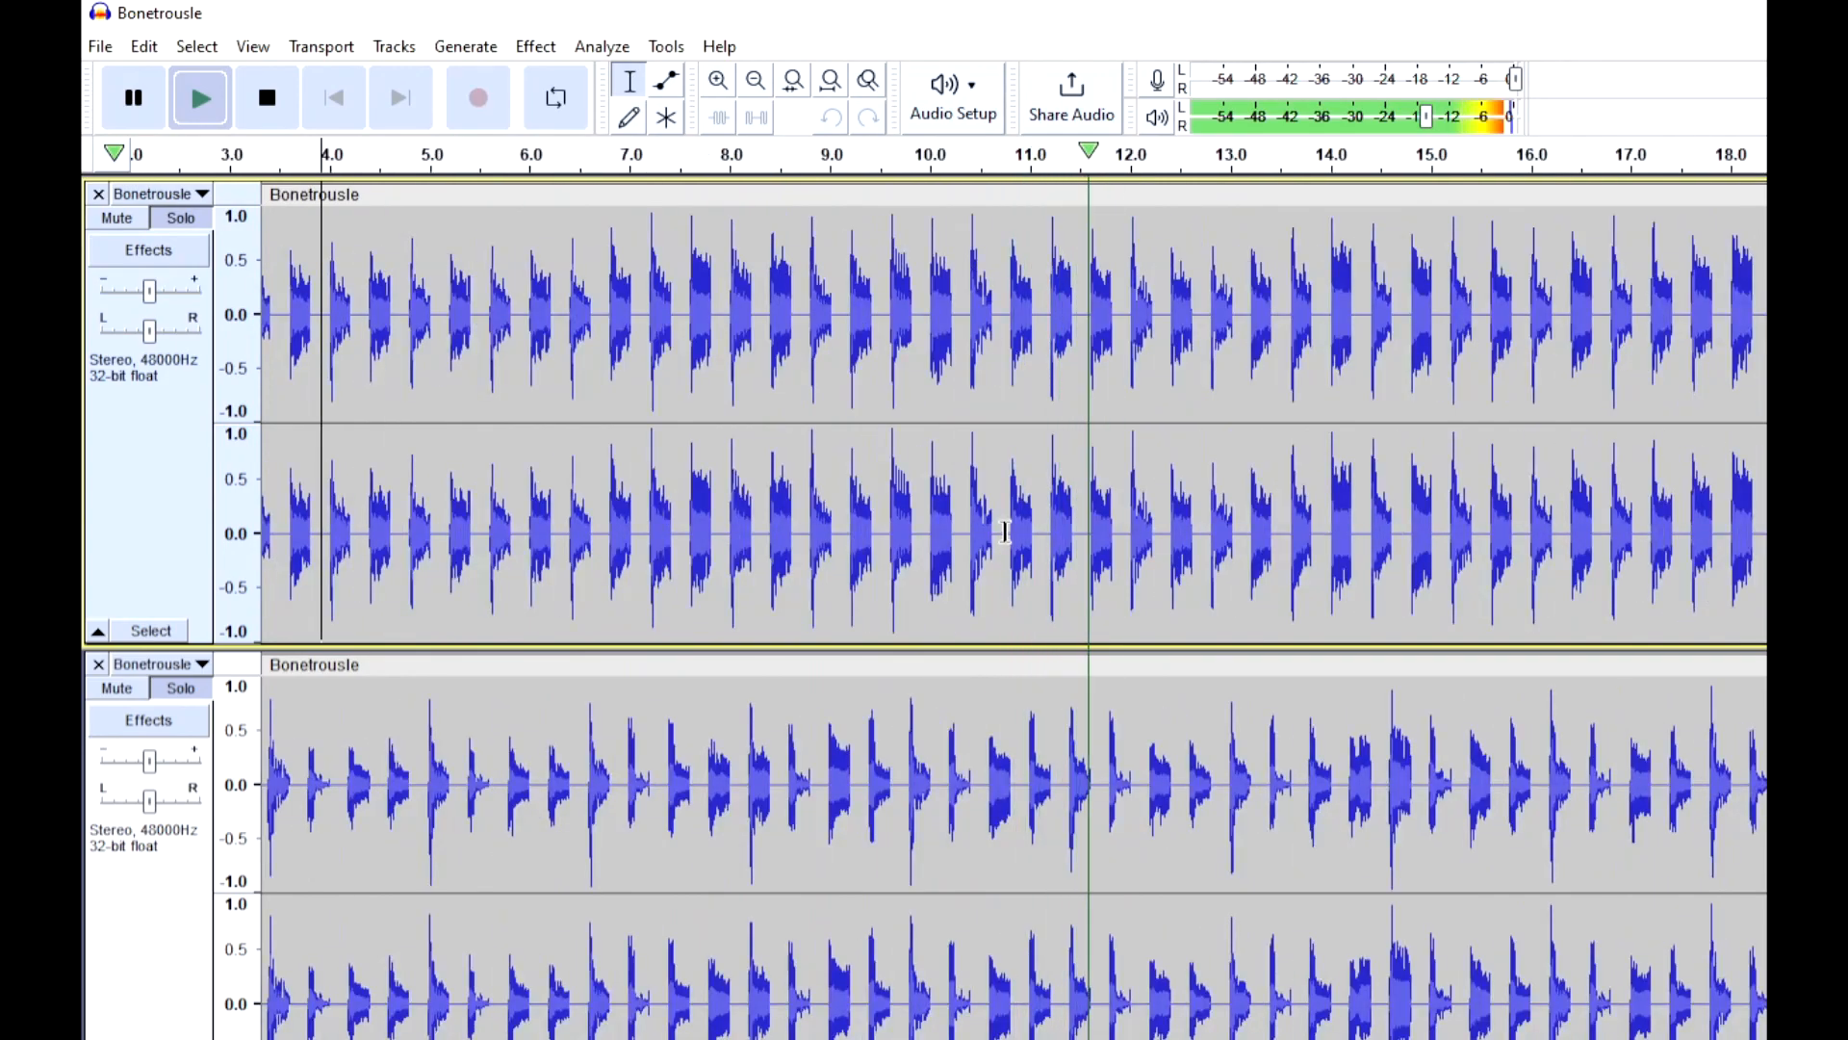
key("ctrl+3")
key("space")
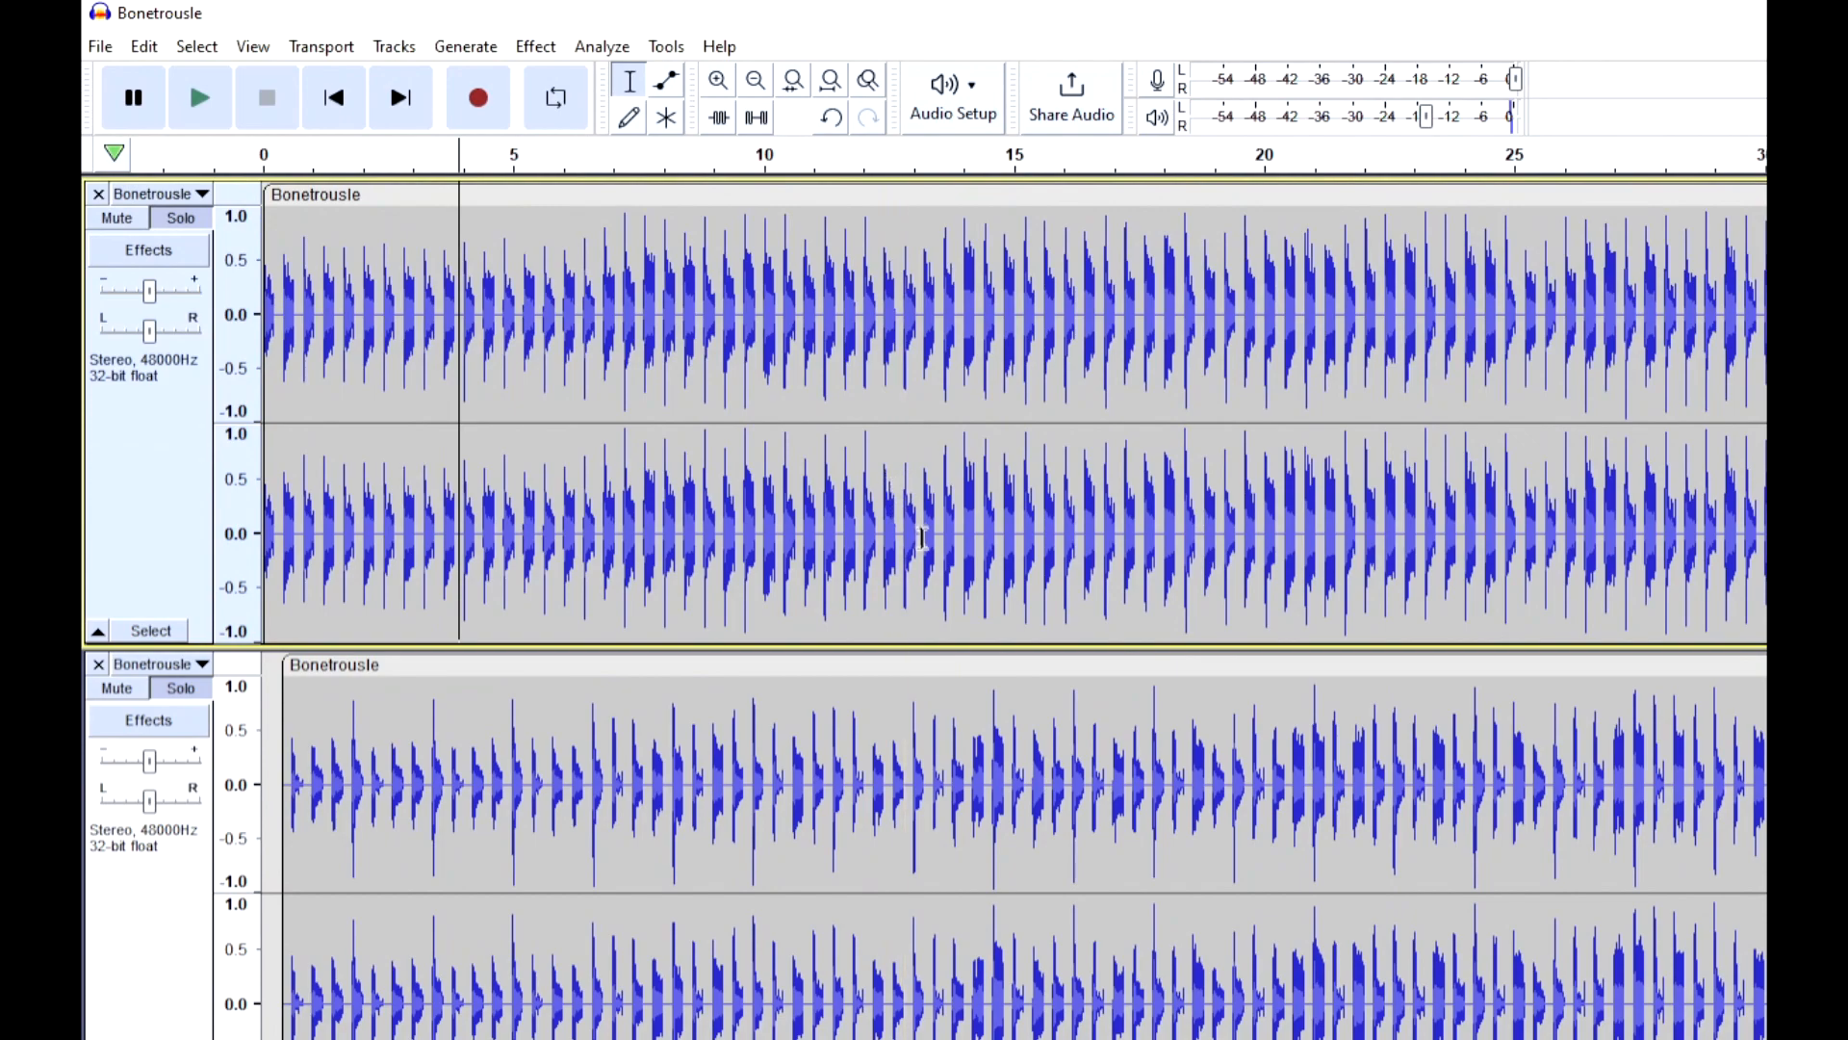
scroll(910, 536, "up", 1)
key("Home")
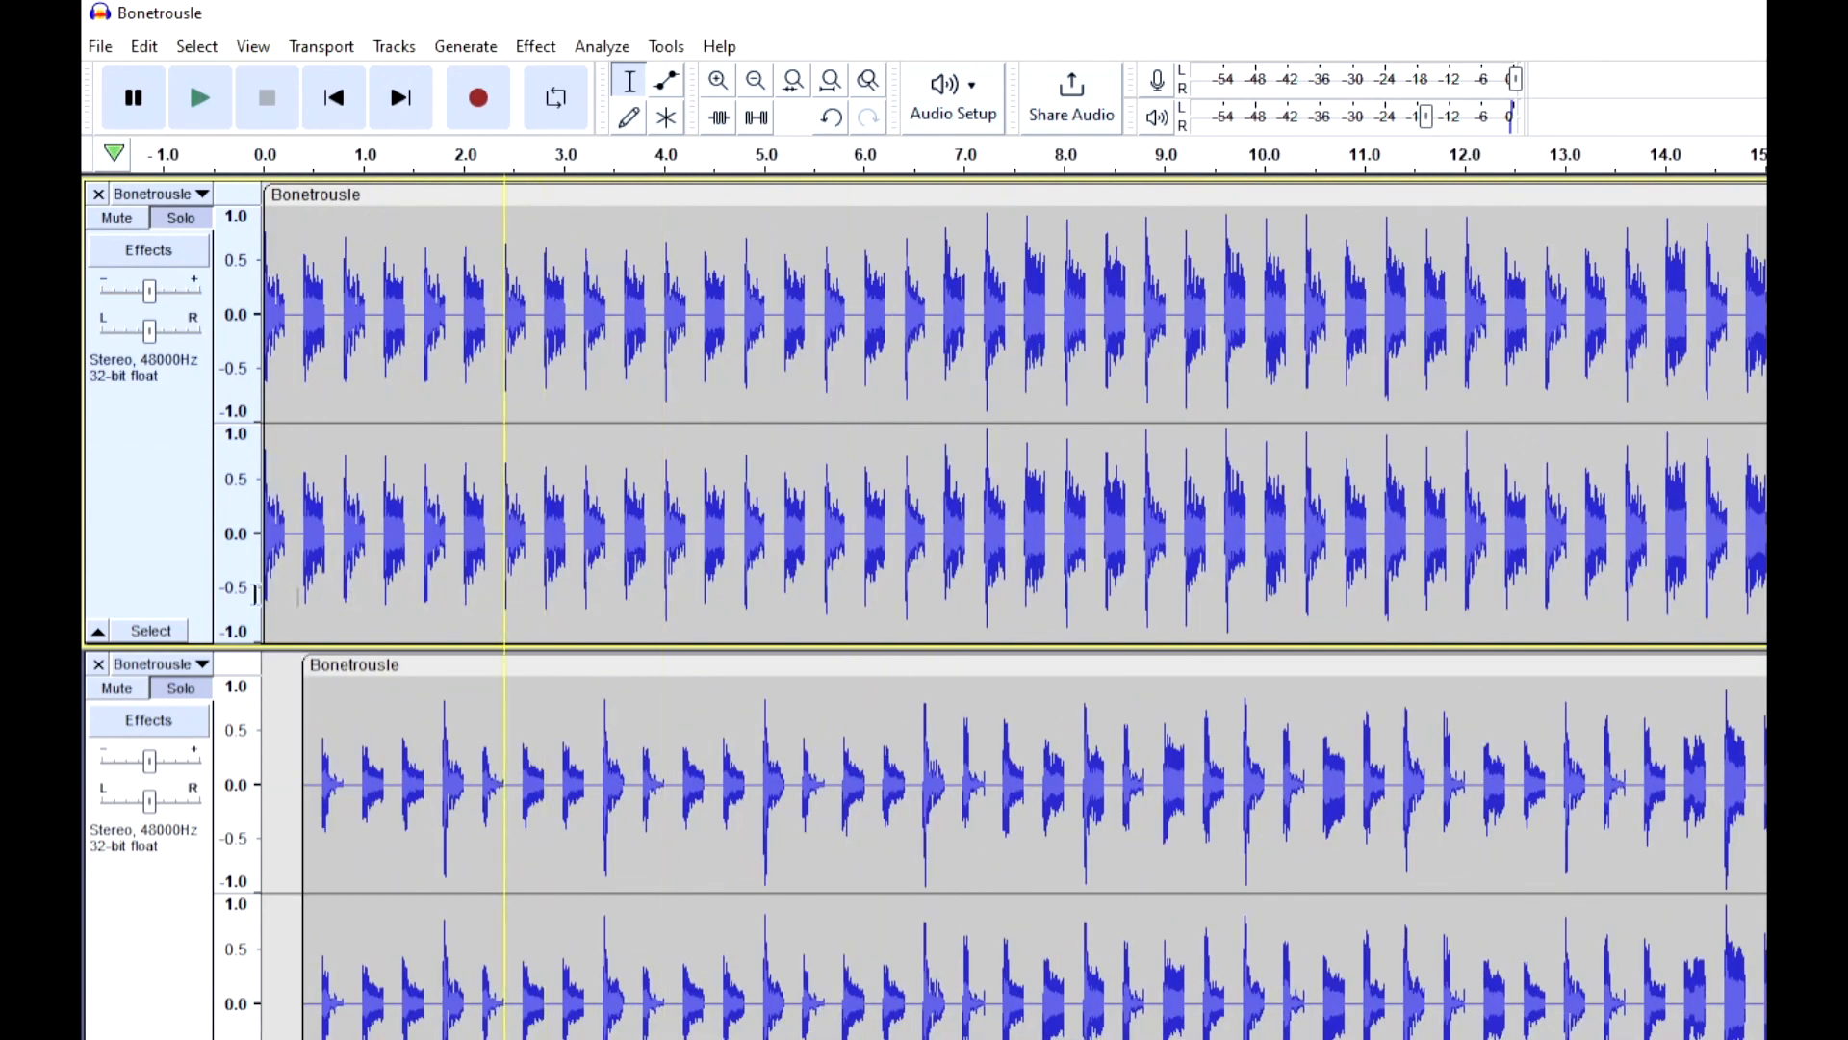
left_click(173, 539)
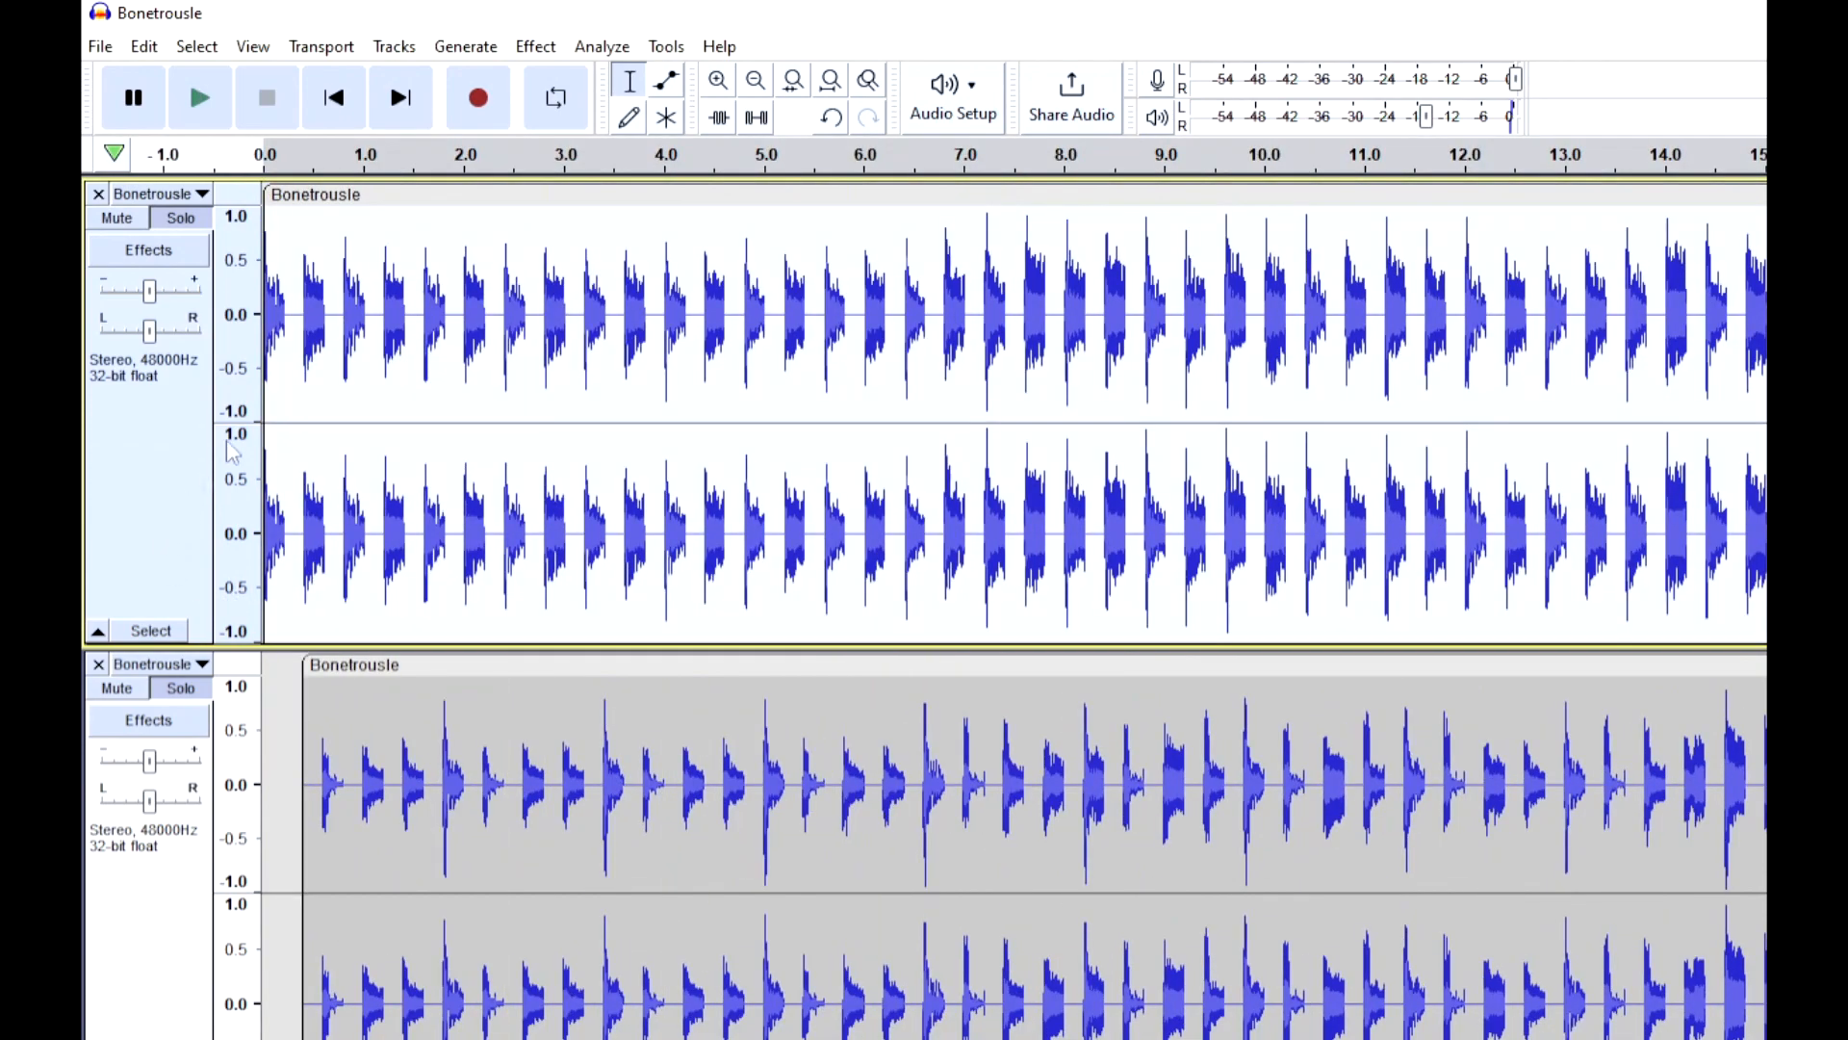
left_click(555, 56)
left_click(544, 13)
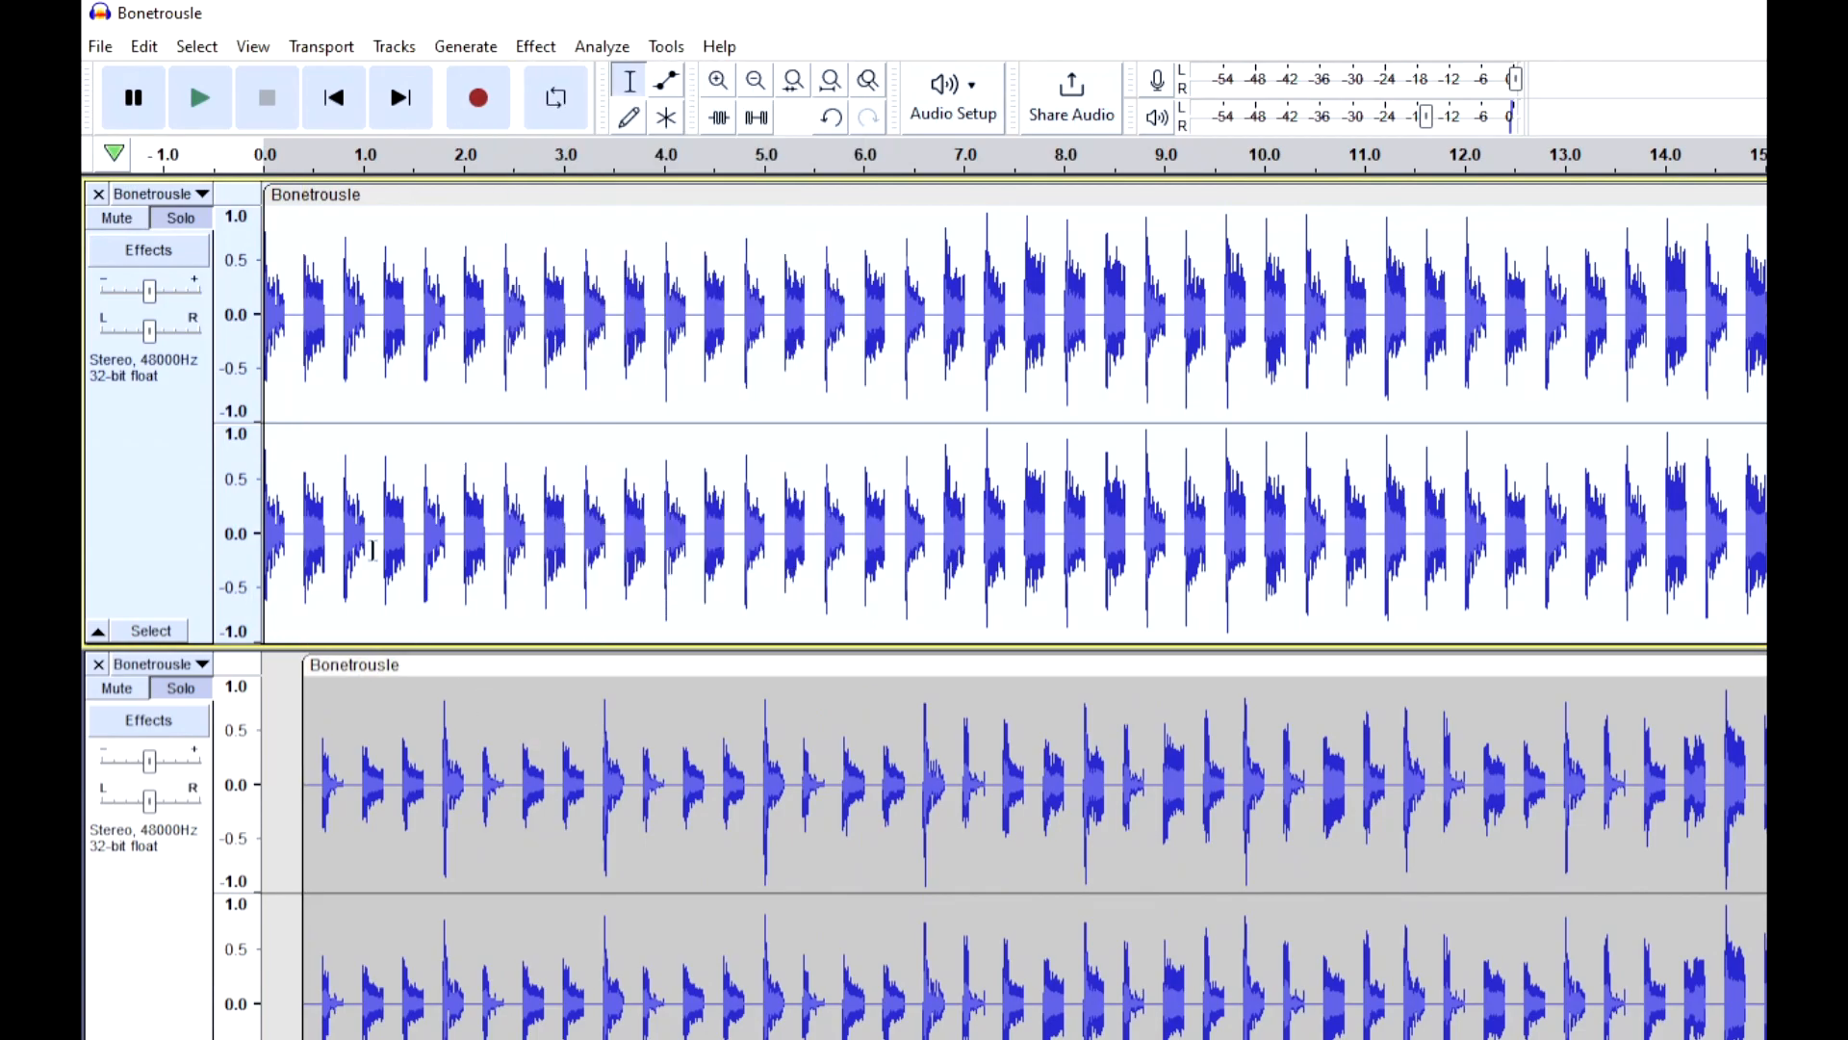
scroll(293, 948, "down", 4)
scroll(338, 940, "up", 4)
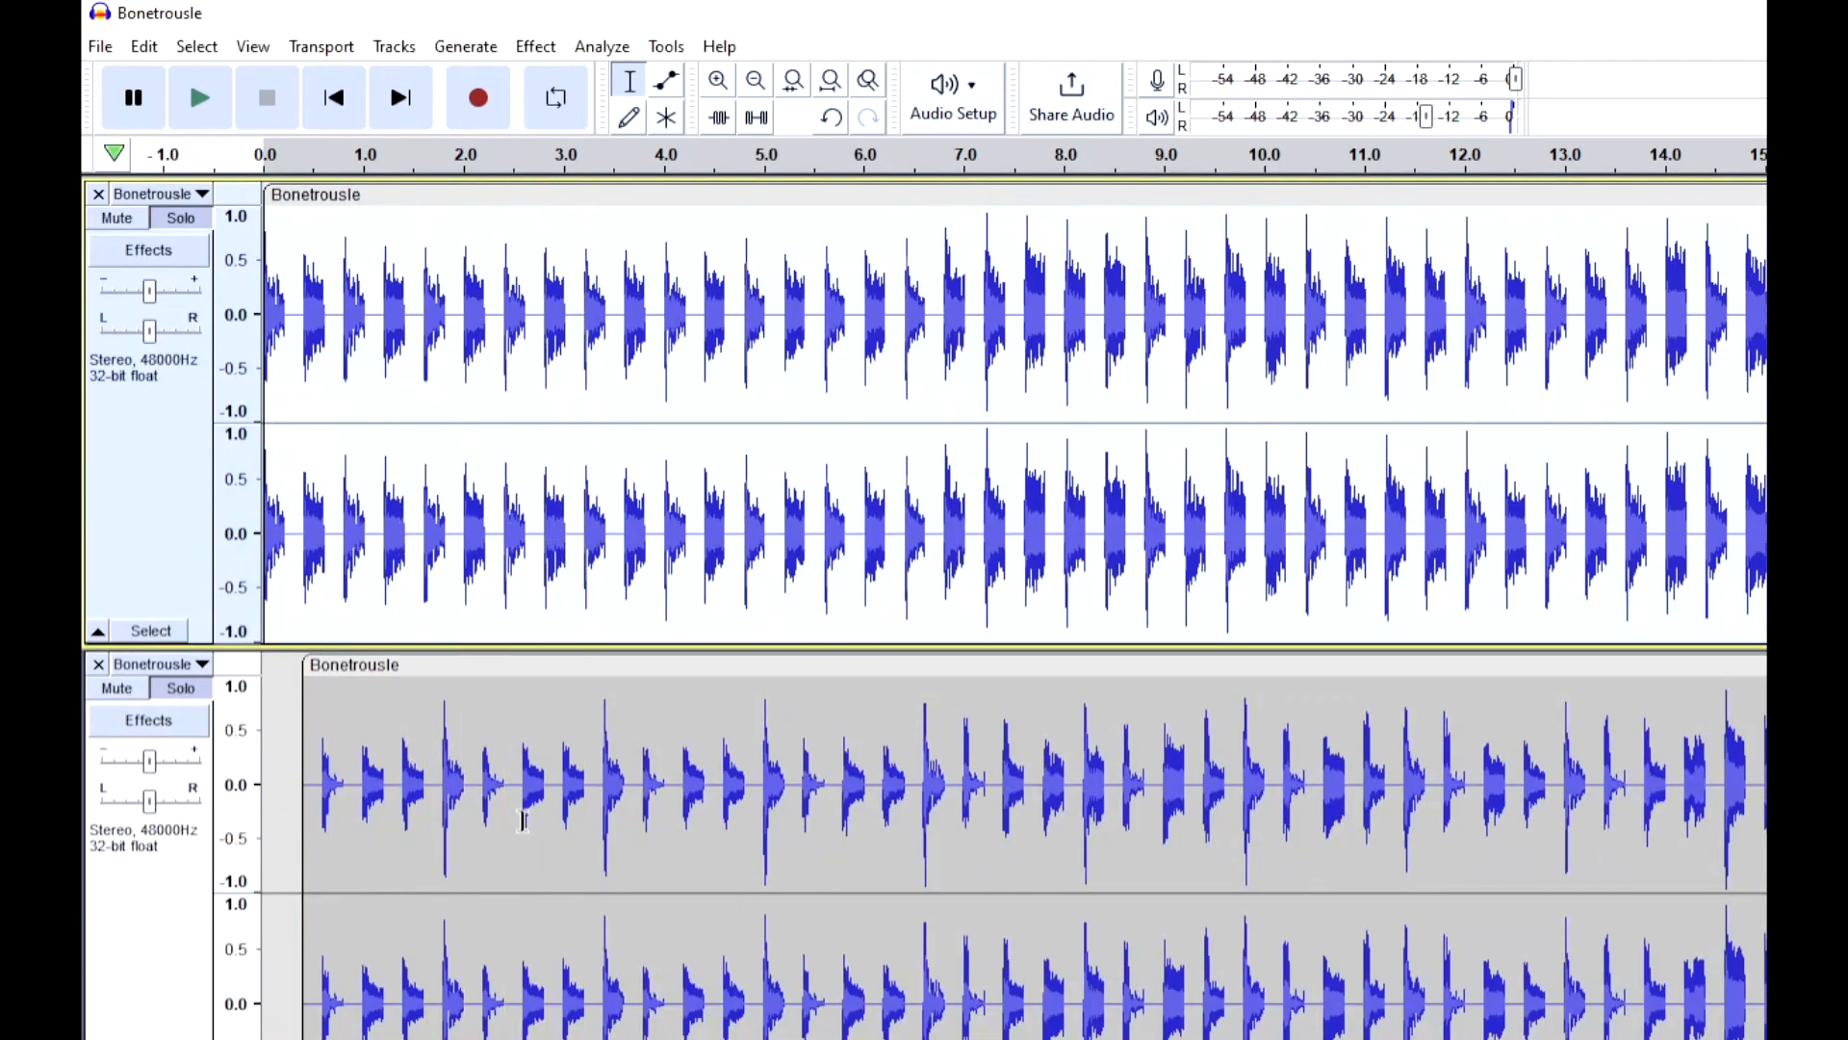
scroll(523, 820, "down", 4)
scroll(599, 805, "up", 4)
mouse_move(56, 625)
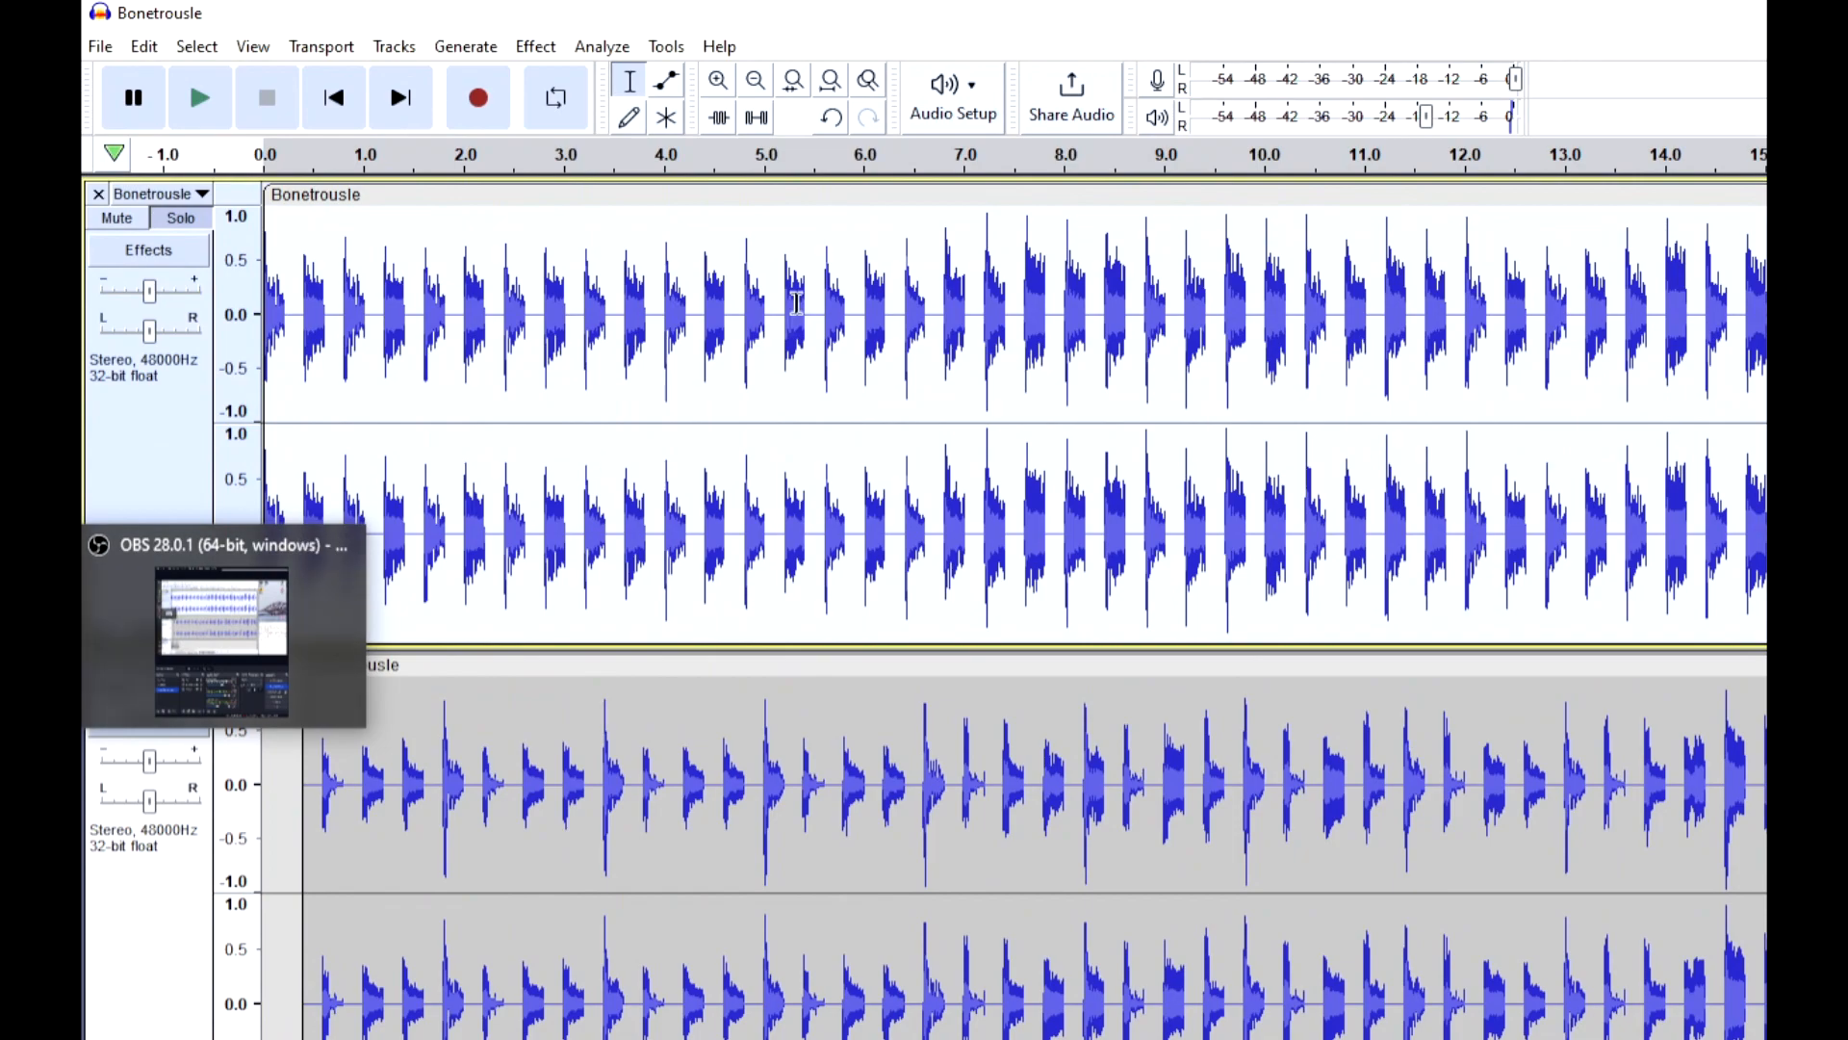
left_click(536, 46)
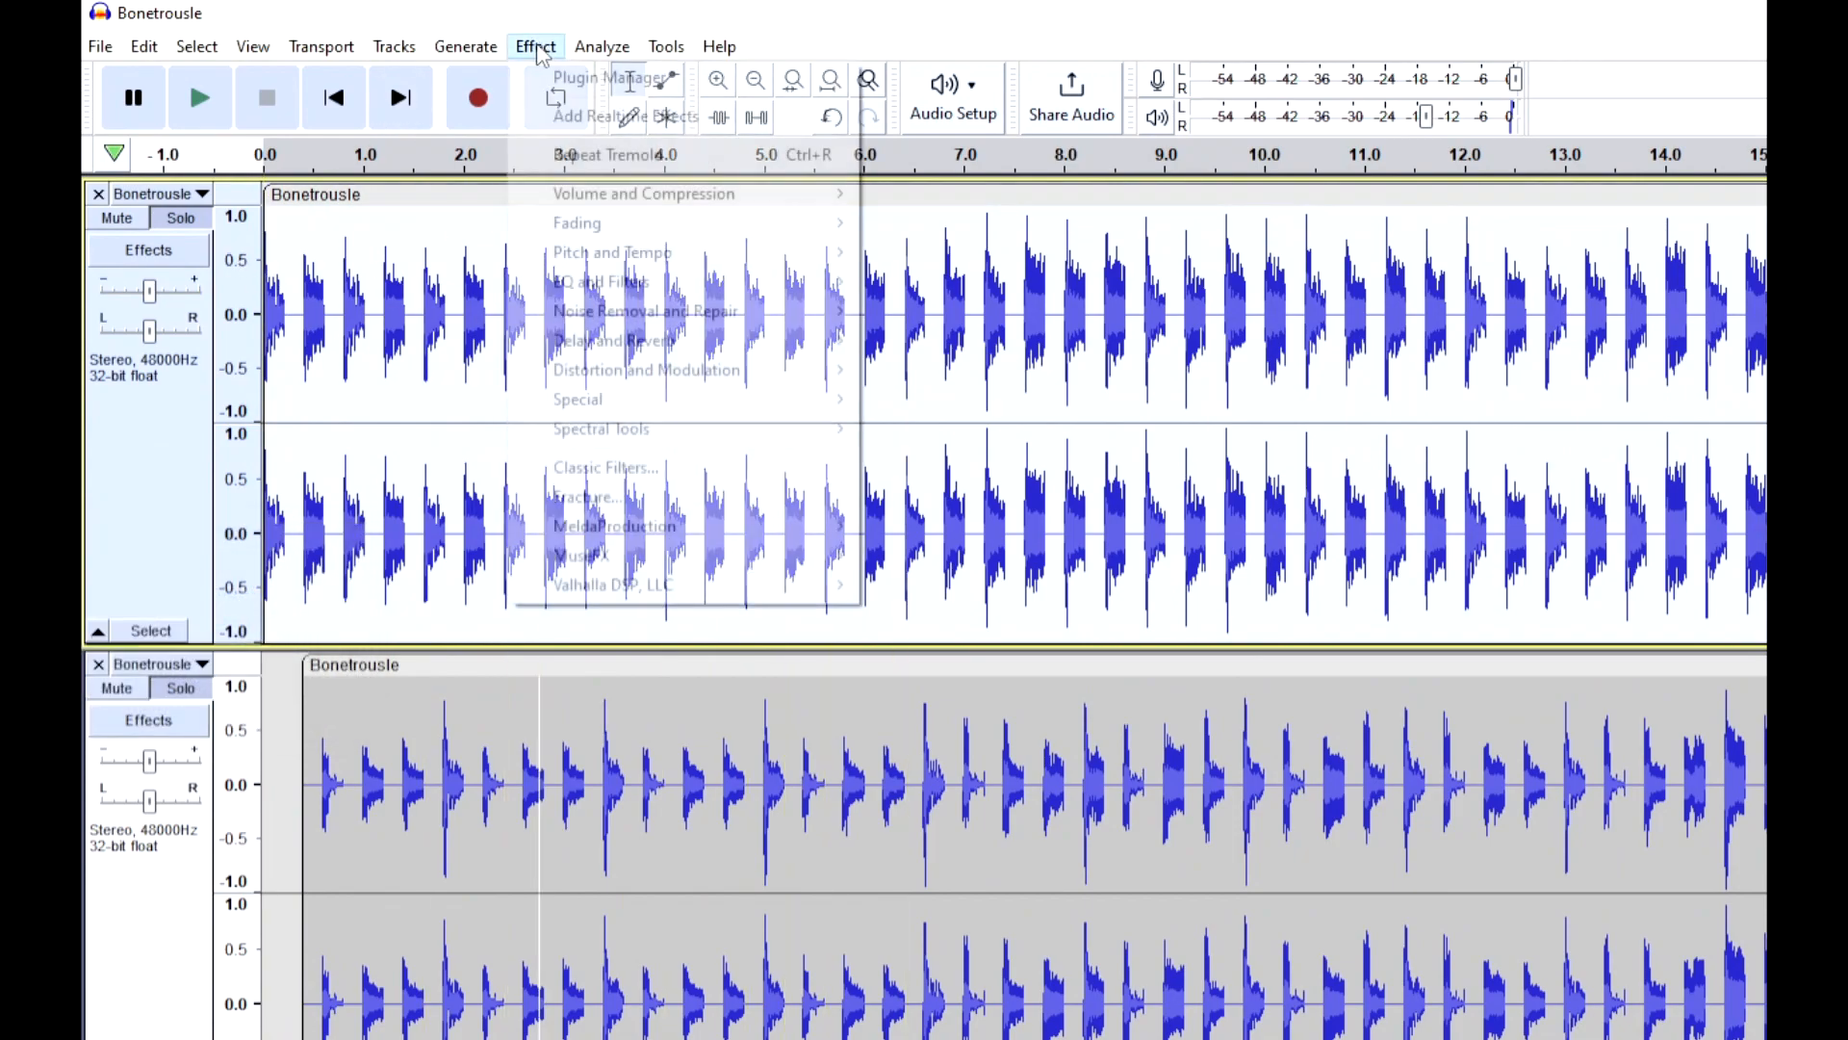
left_click(536, 46)
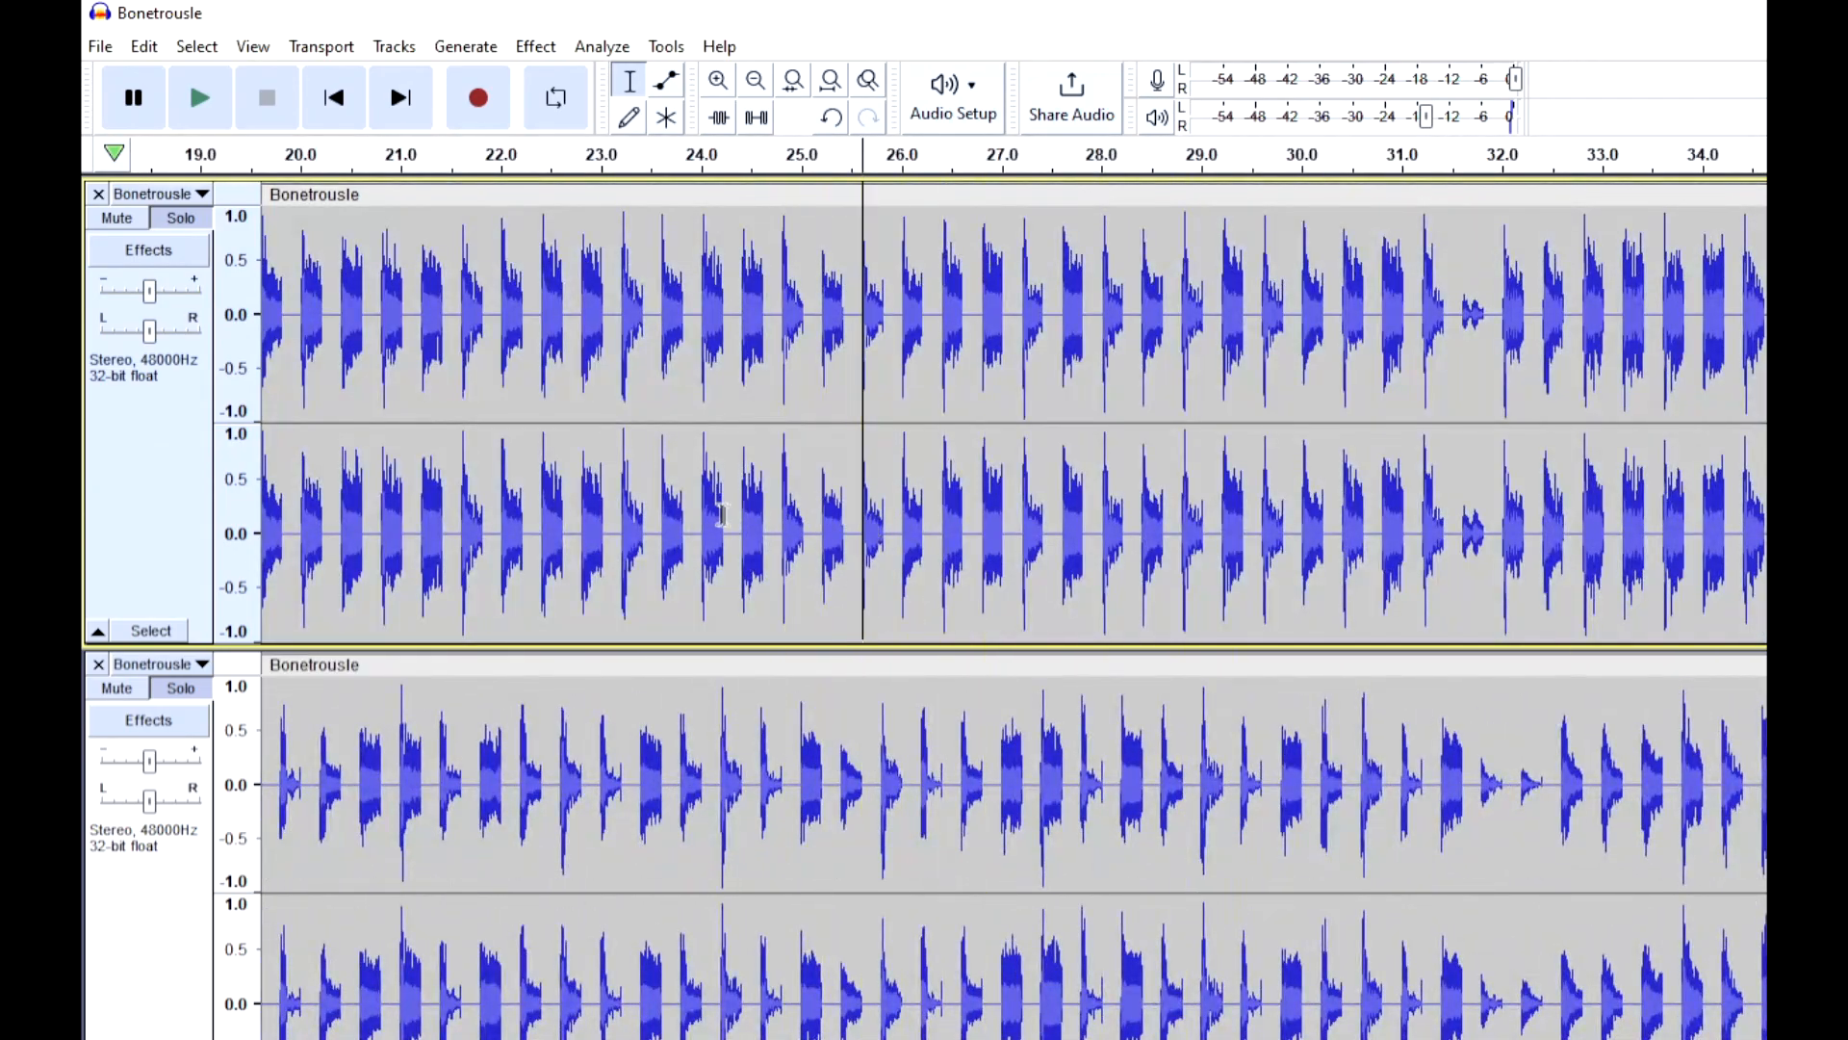
Play a short stretch of the offset tracks from about the 24-second mark
left_click(700, 520)
key("space")
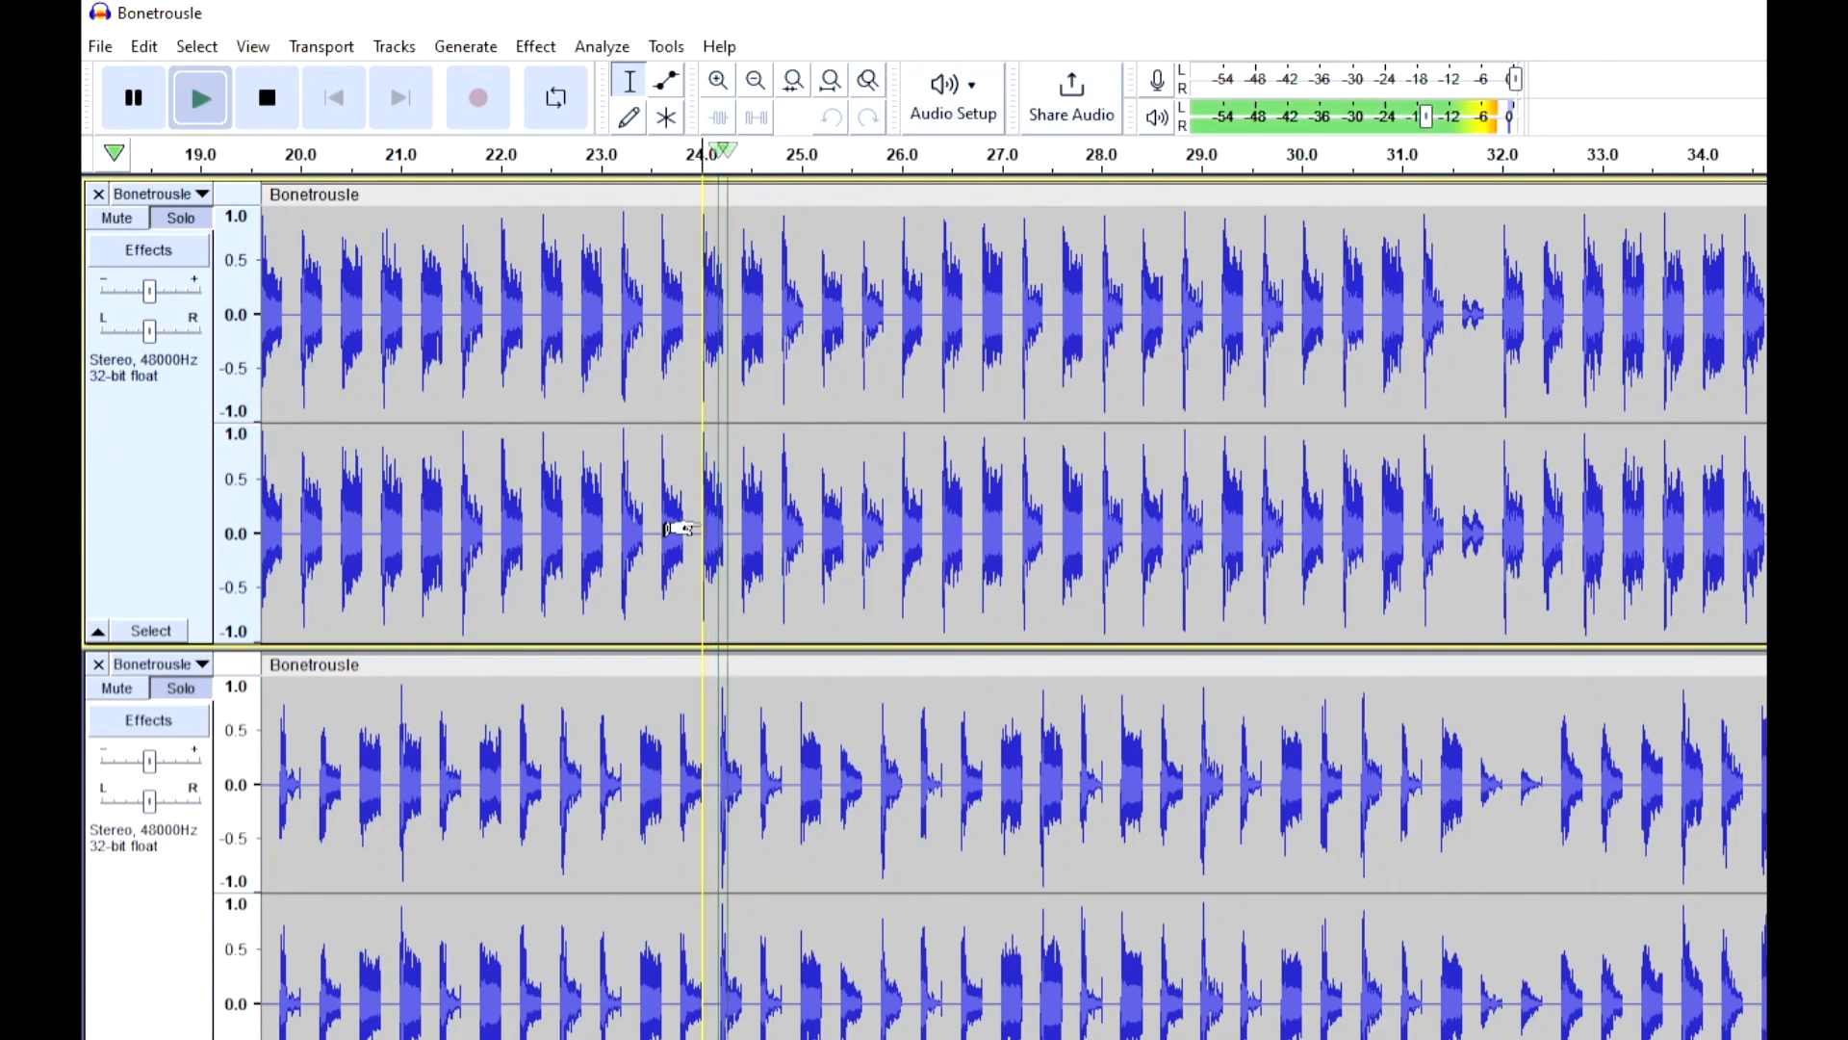
key("space")
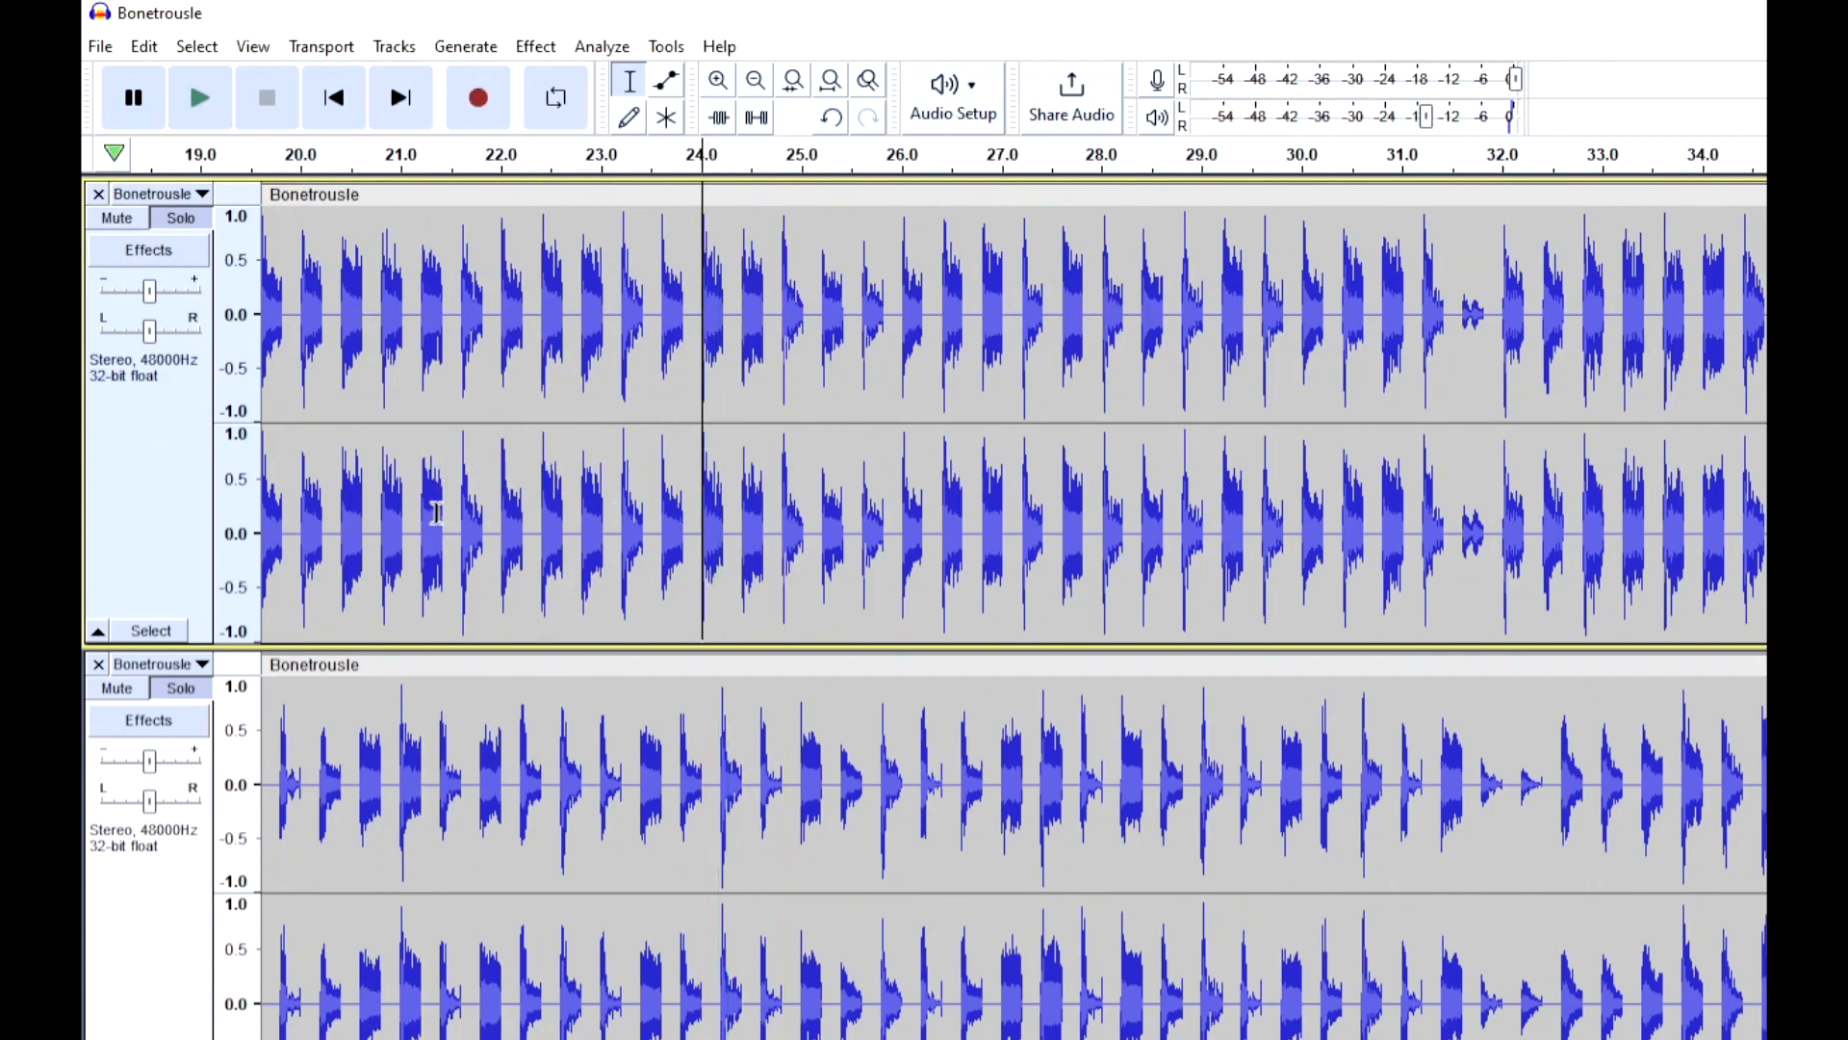